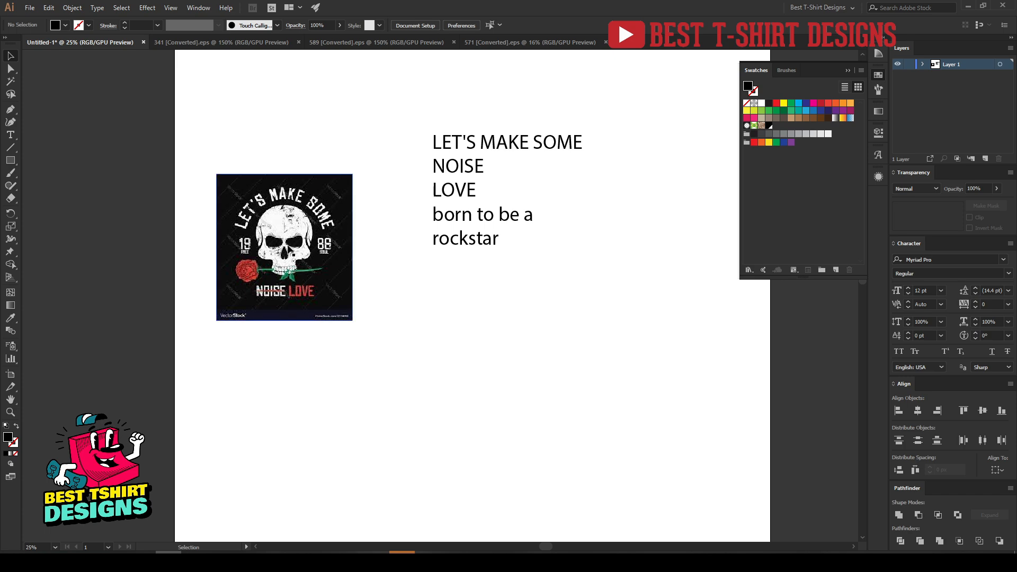
Move the slogan text block down and farther away from the reference skull design.
{"action": "scroll", "coordinate": [241, 222], "scroll_direction": "up", "scroll_amount": 4}
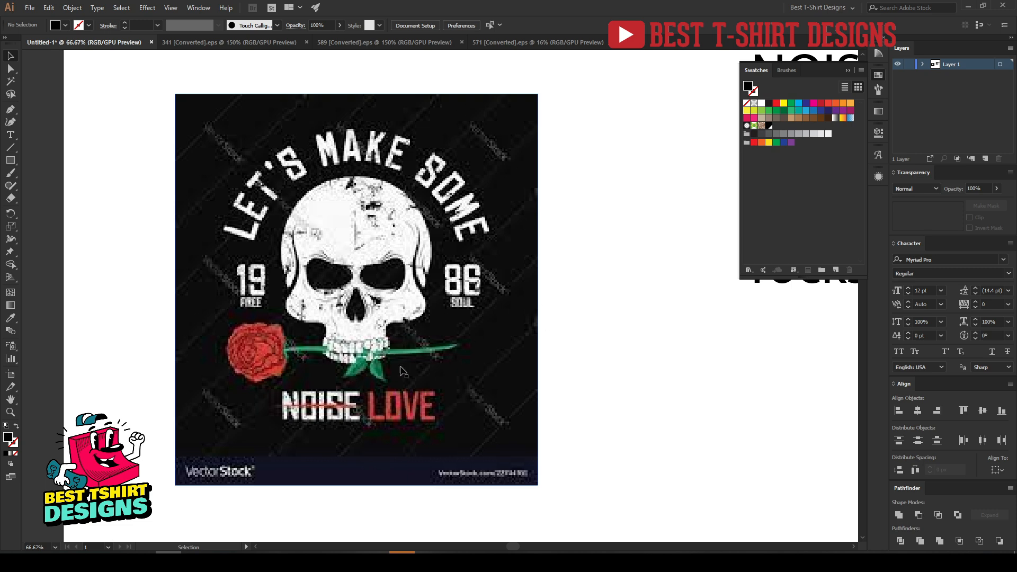
{"action": "scroll", "coordinate": [62, 253], "scroll_direction": "down", "scroll_amount": 2}
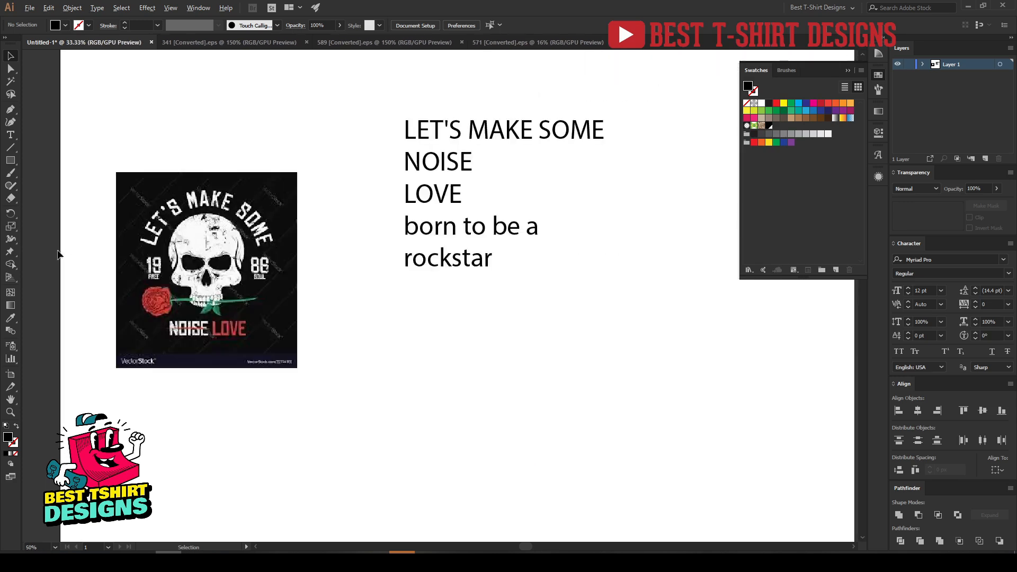
{"action": "left_click_drag", "start_coordinate": [138, 139], "coordinate": [352, 459]}
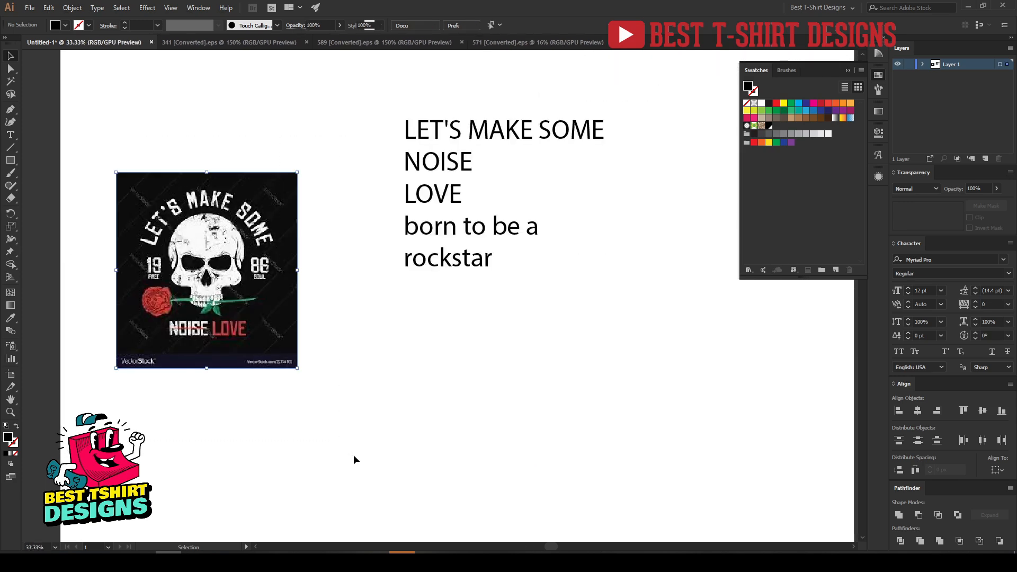
{"action": "left_click", "coordinate": [352, 315]}
{"action": "left_click_drag", "start_coordinate": [372, 96], "coordinate": [510, 321]}
{"action": "left_click_drag", "start_coordinate": [461, 225], "coordinate": [524, 318]}
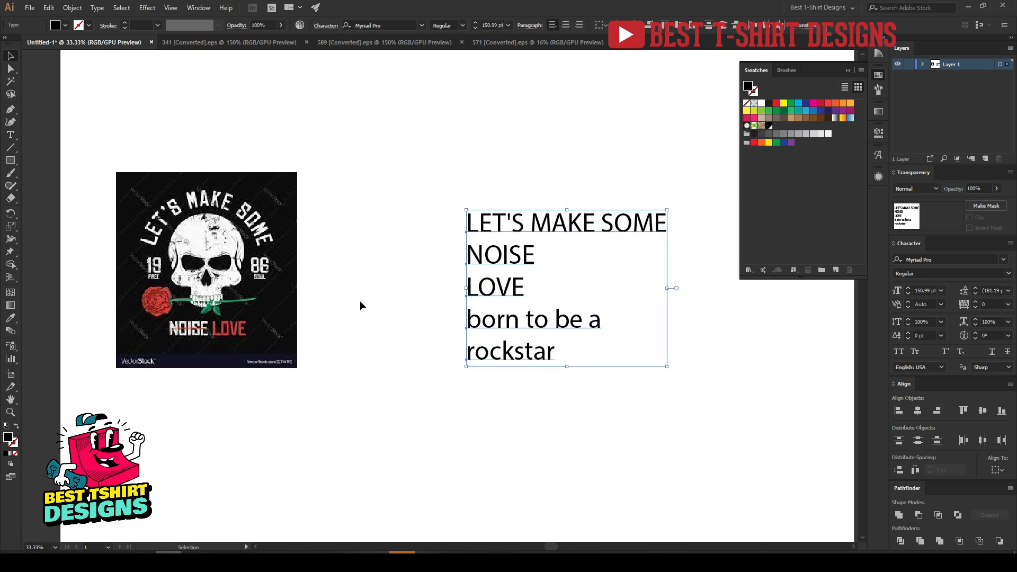
{"action": "left_click", "coordinate": [360, 305]}
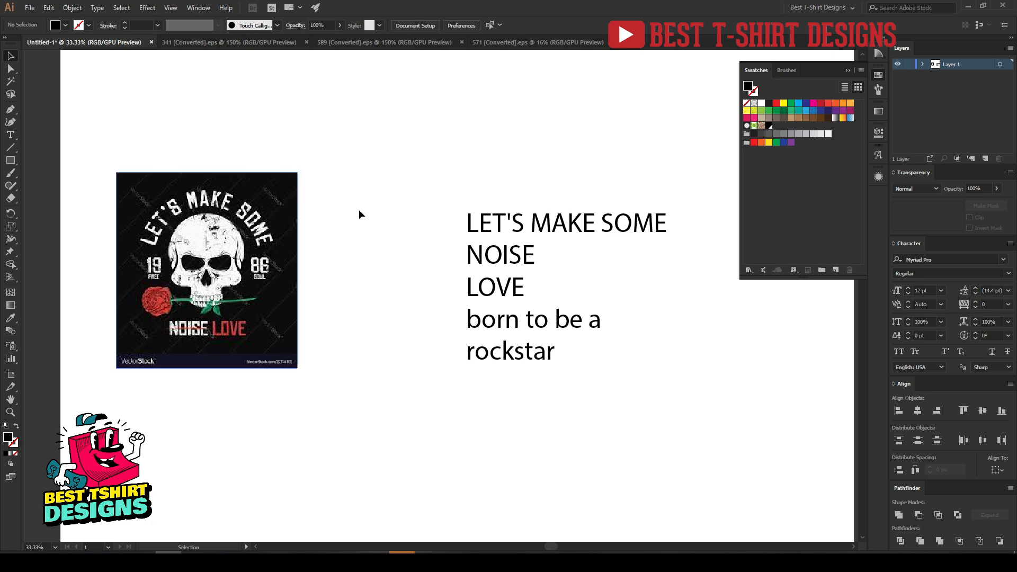
Examine the artwork in the open files 341, 589 and 571, and return to the Untitled-1 document.
{"action": "left_click", "coordinate": [211, 46]}
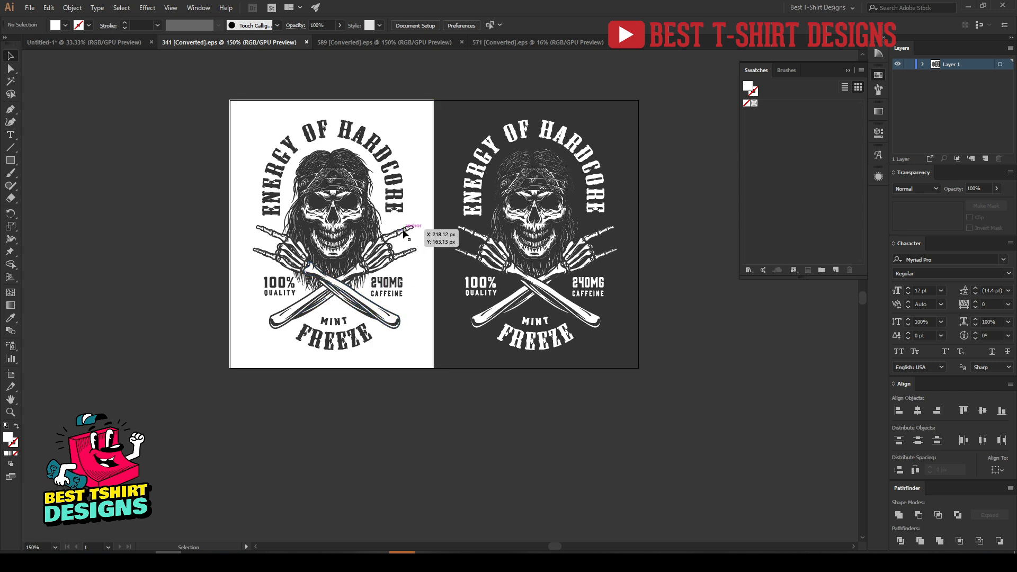
{"action": "left_click", "coordinate": [367, 43]}
{"action": "left_click", "coordinate": [532, 44]}
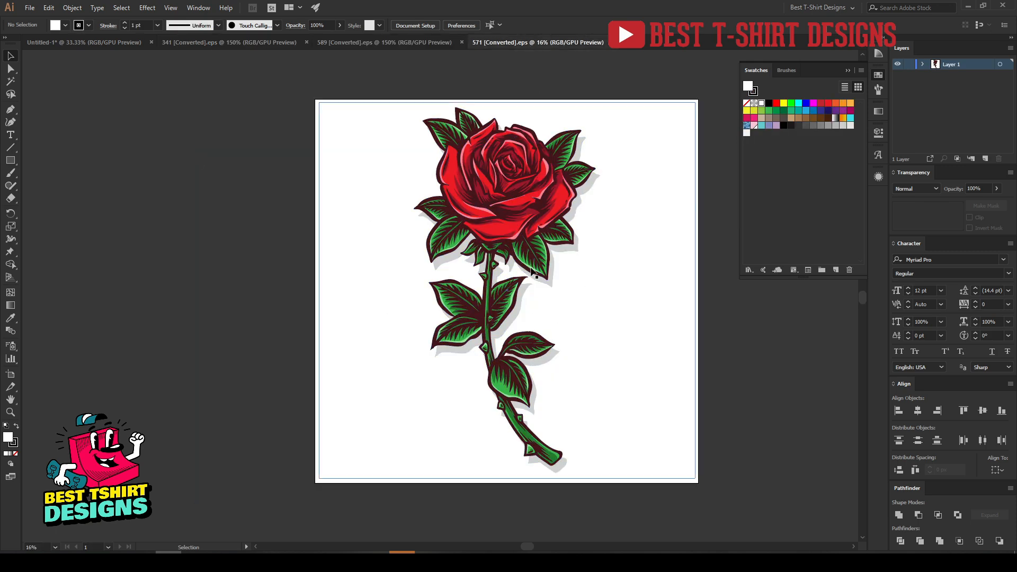
{"action": "left_click", "coordinate": [97, 43]}
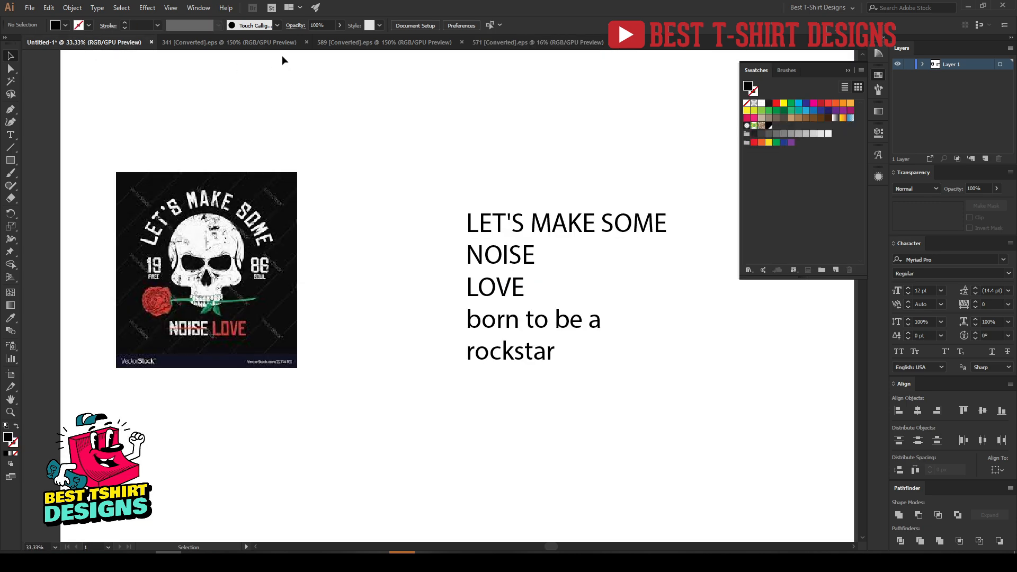
{"action": "left_click", "coordinate": [275, 43]}
{"action": "left_click", "coordinate": [343, 44]}
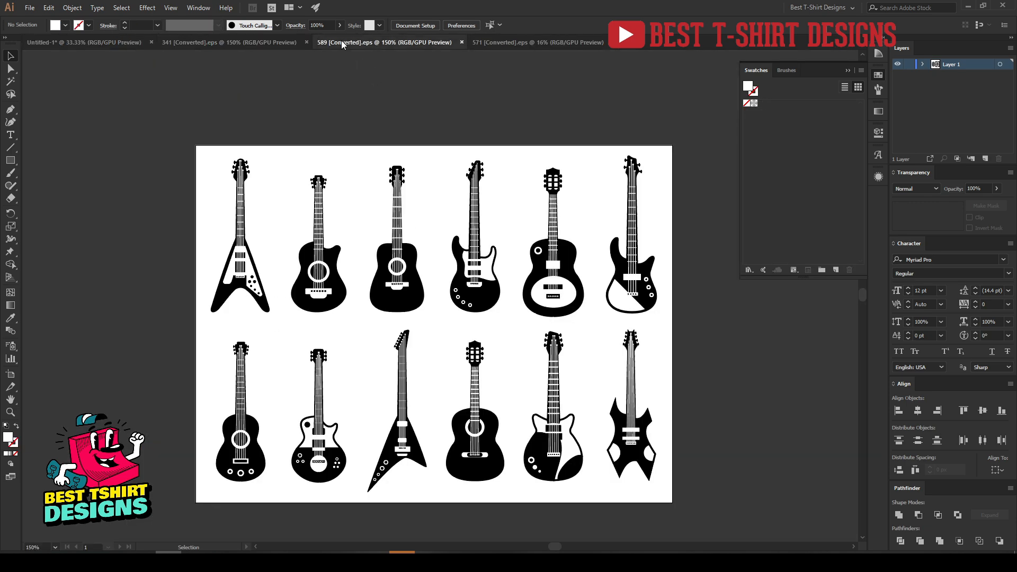
{"action": "left_click", "coordinate": [93, 43]}
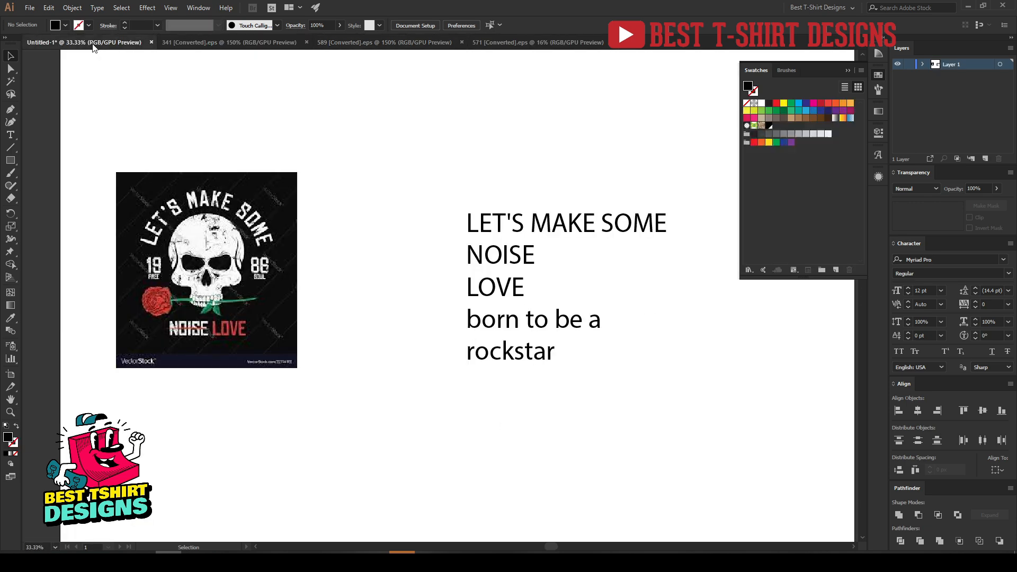
Place the slogan text block directly below the reference skull image, shifting both toward the artboard's left side.
{"action": "left_click_drag", "start_coordinate": [488, 303], "coordinate": [659, 475]}
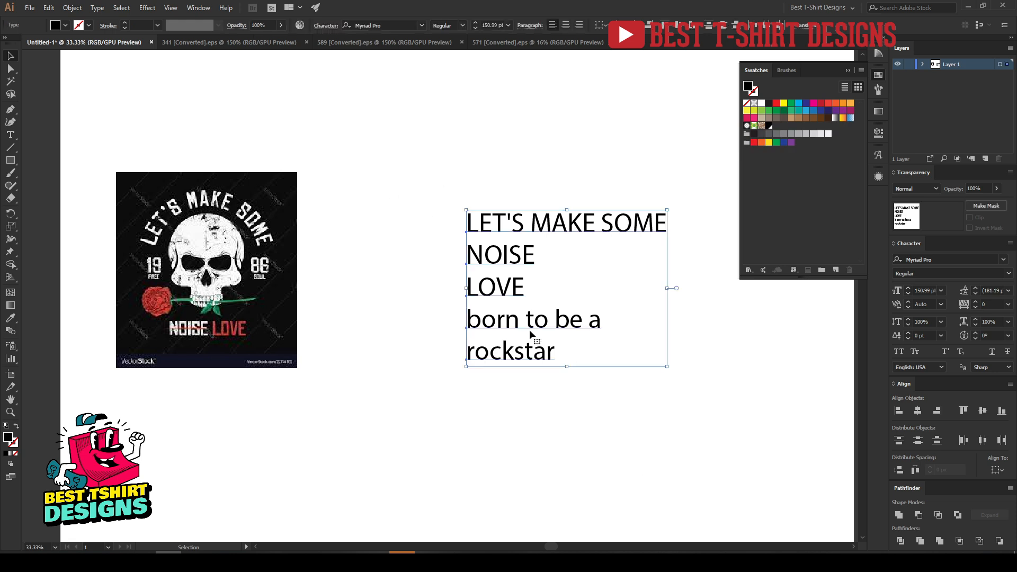
{"action": "left_click_drag", "start_coordinate": [526, 329], "coordinate": [206, 495]}
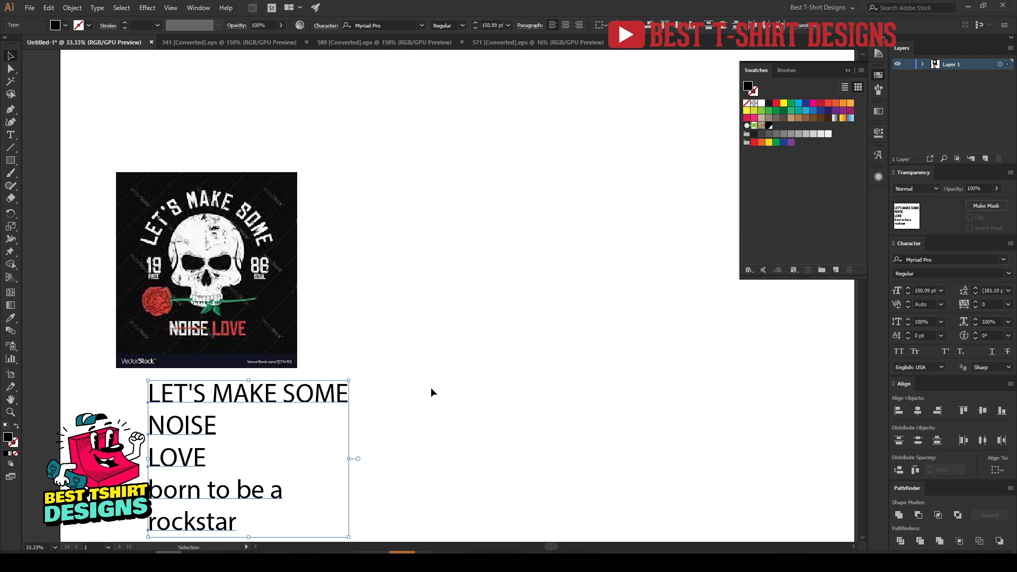
{"action": "left_click_drag", "start_coordinate": [220, 264], "coordinate": [196, 182]}
{"action": "scroll", "coordinate": [122, 351], "scroll_direction": "down", "scroll_amount": 1}
{"action": "left_click_drag", "start_coordinate": [110, 302], "coordinate": [273, 474]}
{"action": "left_click_drag", "start_coordinate": [254, 436], "coordinate": [233, 360]}
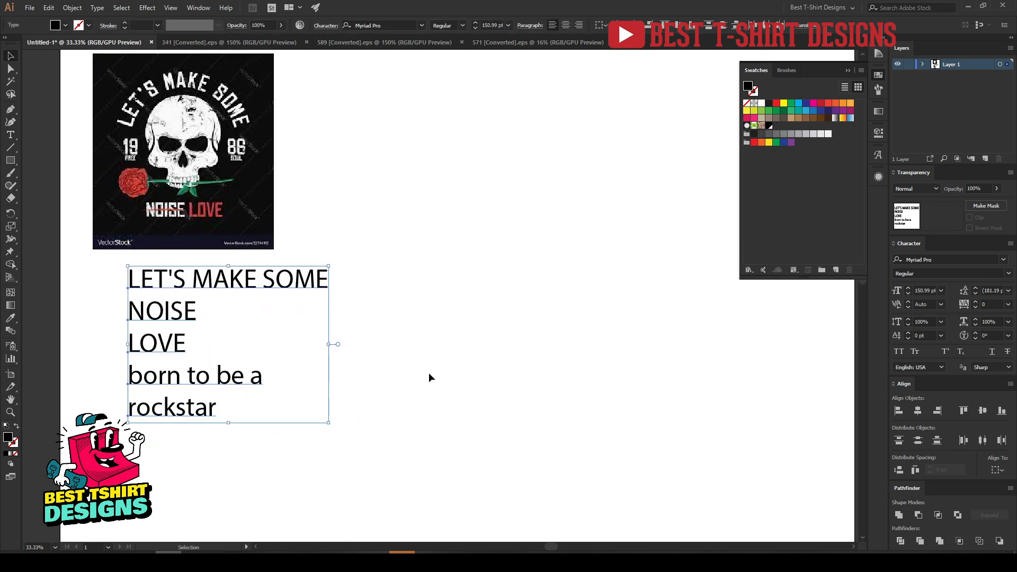
{"action": "left_click", "coordinate": [429, 374]}
{"action": "scroll", "coordinate": [428, 374], "scroll_direction": "up", "scroll_amount": 1}
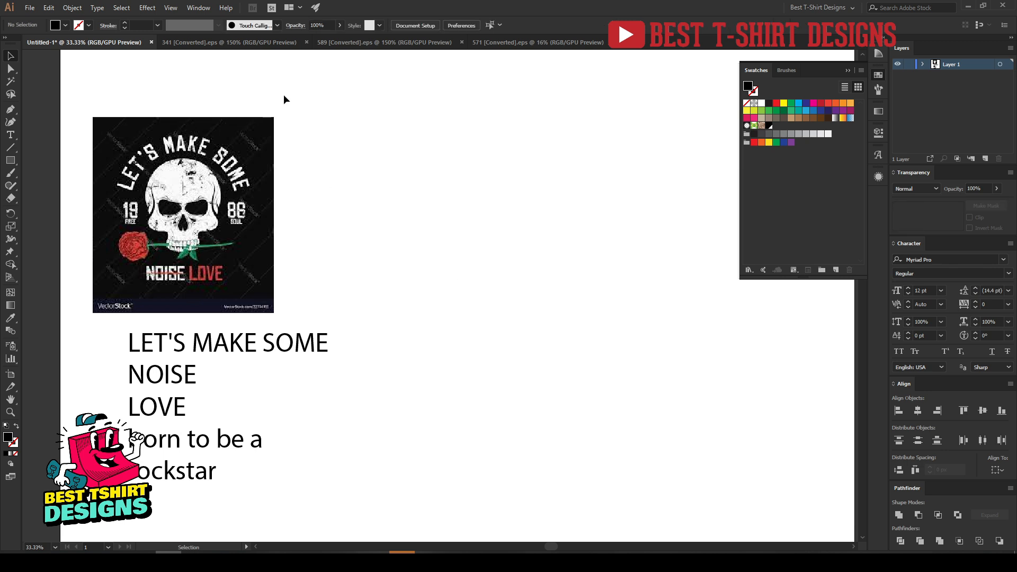
In the 341 file, isolate the white-background design's group and pull the two crossed skeleton arms away from the skull.
{"action": "left_click", "coordinate": [253, 47]}
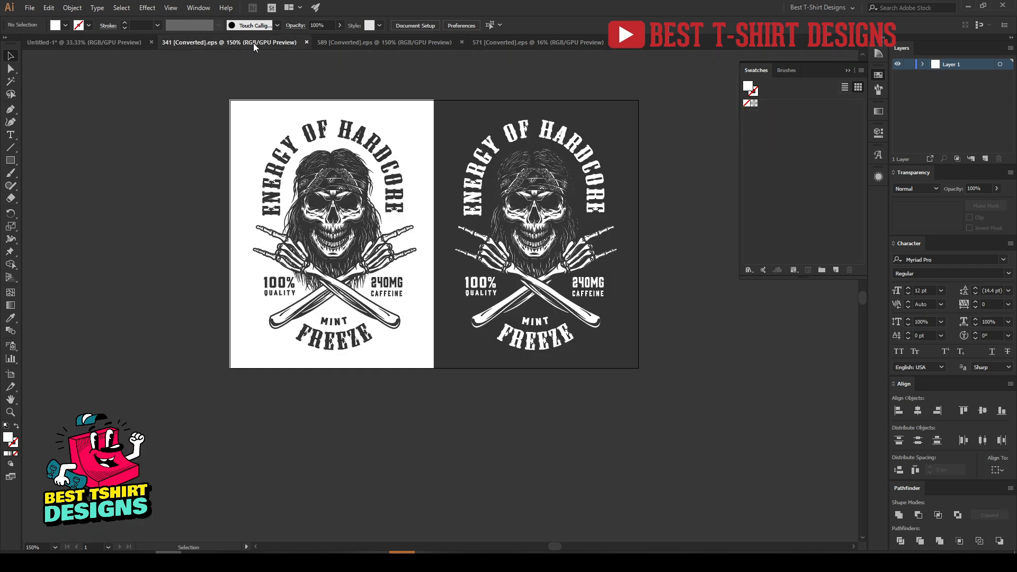
{"action": "left_click", "coordinate": [377, 307]}
{"action": "double_click", "coordinate": [377, 308]}
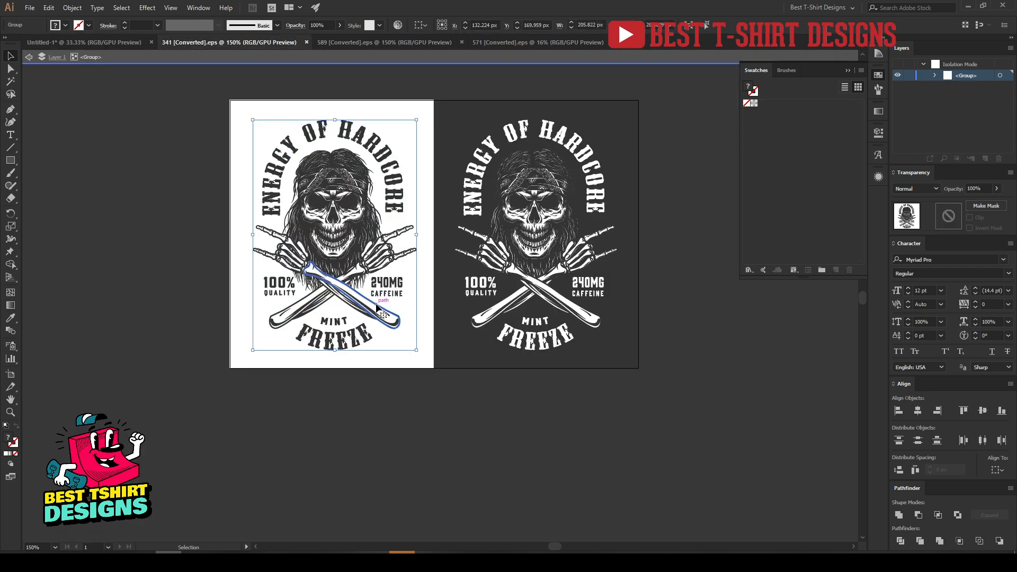
{"action": "key", "text": "ctrl+plus"}
{"action": "key", "text": "ctrl+plus"}
{"action": "left_click", "coordinate": [355, 379]}
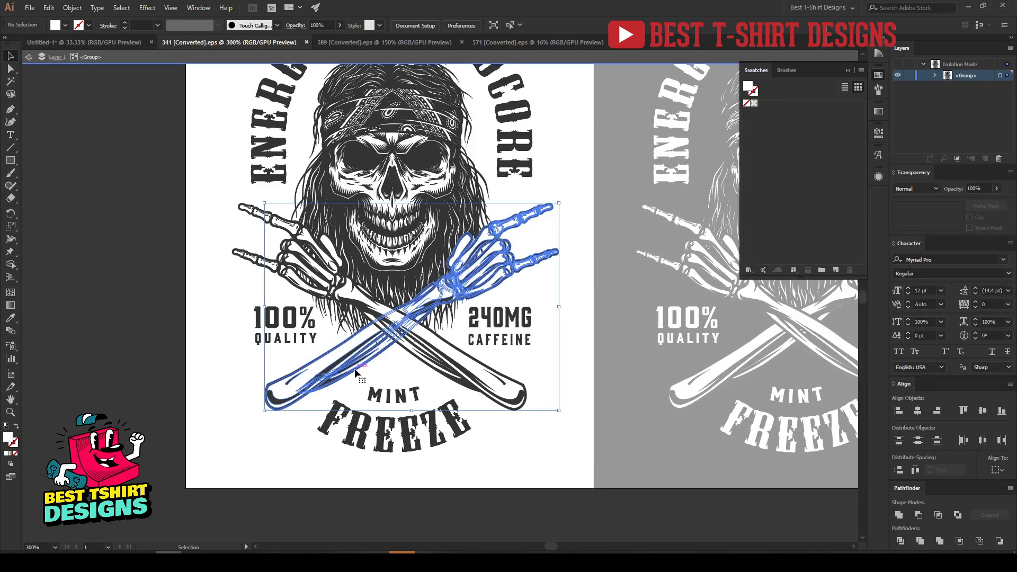
{"action": "left_click_drag", "start_coordinate": [435, 368], "coordinate": [294, 406]}
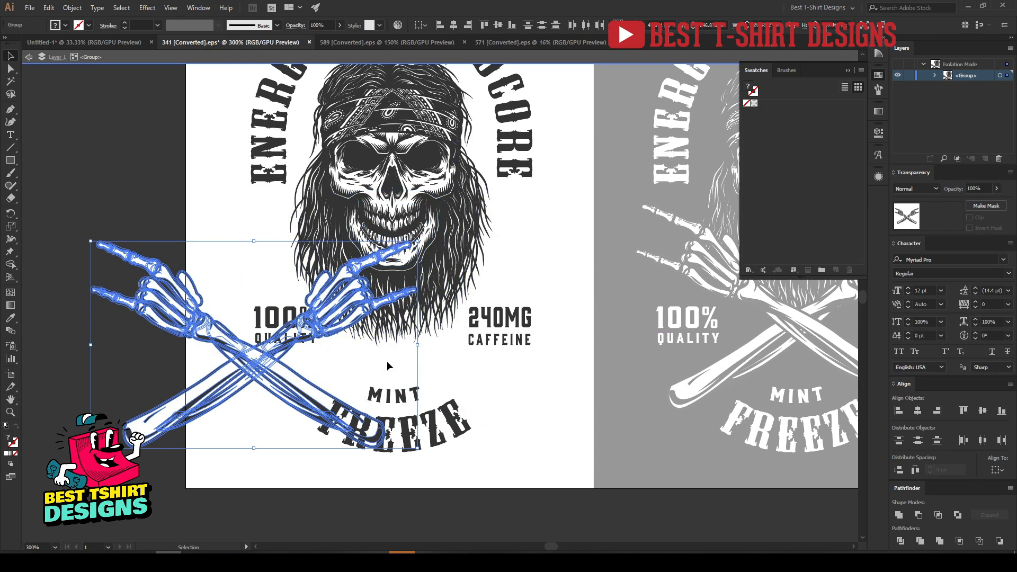
Paste the crossed skeleton arms into Untitled-1 and place them to the right of the reference image.
{"action": "left_click", "coordinate": [128, 39]}
{"action": "key", "text": "Escape"}
{"action": "key", "text": "ctrl+v"}
{"action": "left_click_drag", "start_coordinate": [460, 297], "coordinate": [509, 241]}
{"action": "left_click", "coordinate": [500, 161]}
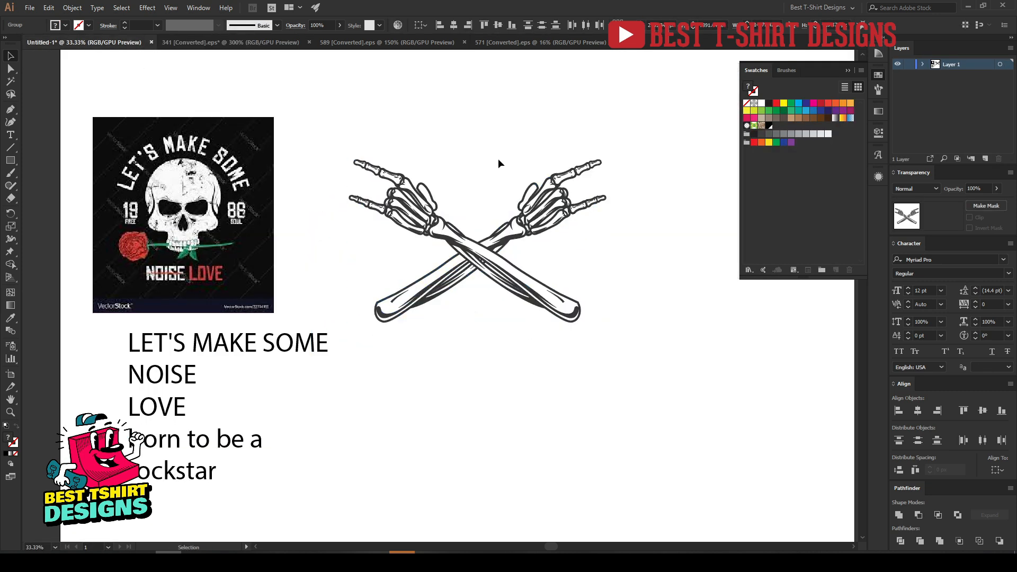
Move the crossed skeleton arms off the artboard onto the empty dark canvas to its left.
{"action": "scroll", "coordinate": [497, 157], "scroll_direction": "up", "scroll_amount": 2}
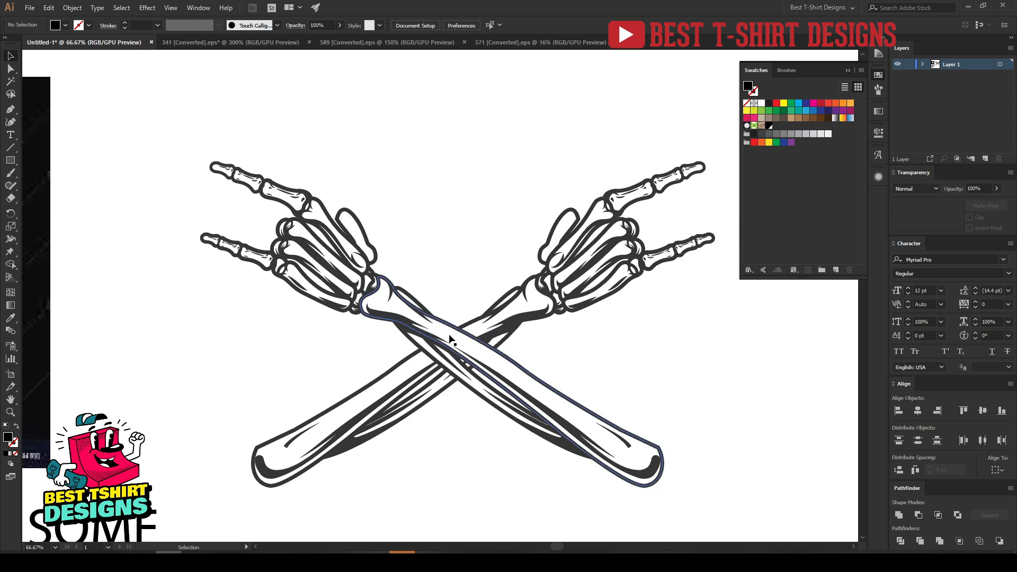
{"action": "scroll", "coordinate": [449, 339], "scroll_direction": "down", "scroll_amount": 2}
{"action": "left_click", "coordinate": [448, 282]}
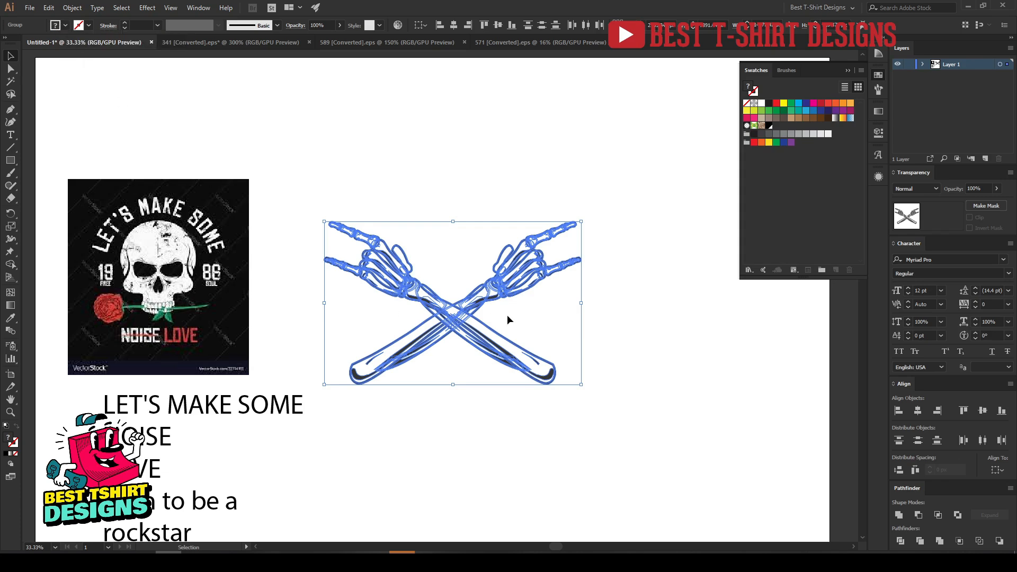
{"action": "scroll", "coordinate": [556, 304], "scroll_direction": "down", "scroll_amount": 3}
{"action": "left_click_drag", "start_coordinate": [514, 313], "coordinate": [154, 335]}
{"action": "left_click", "coordinate": [156, 383]}
{"action": "scroll", "coordinate": [92, 313], "scroll_direction": "up", "scroll_amount": 4}
{"action": "scroll", "coordinate": [106, 321], "scroll_direction": "down", "scroll_amount": 1}
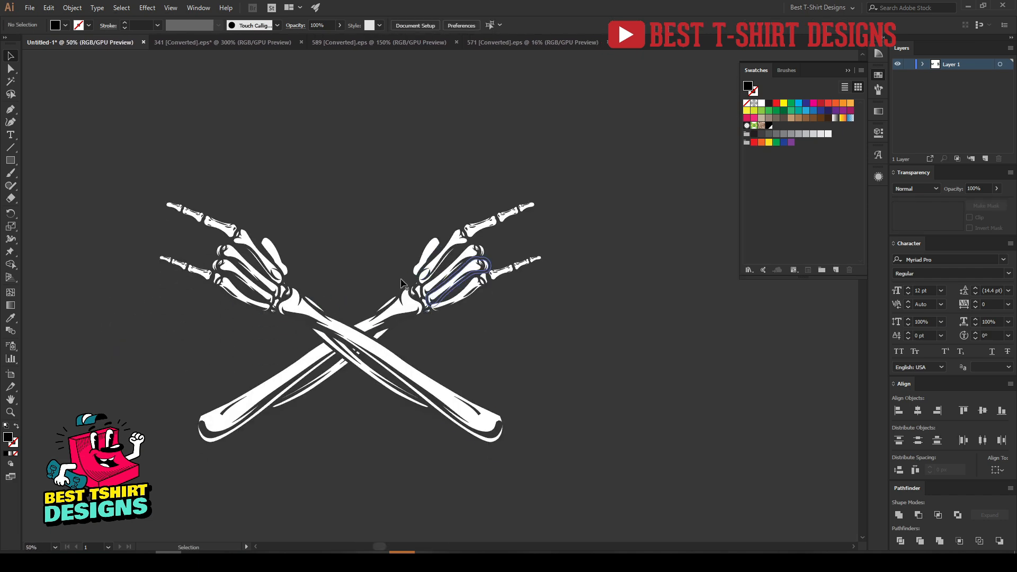
Select the crossed skeleton arms and apply the Pathfinder Trim operation to flatten their overlapping shapes.
{"action": "key", "text": "ctrl+a"}
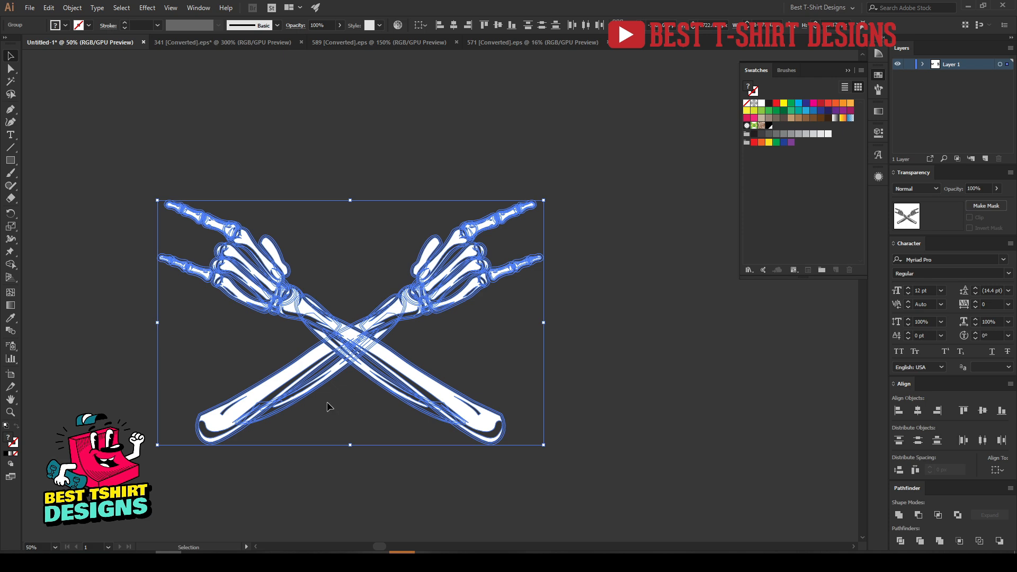
{"action": "left_click", "coordinate": [327, 407]}
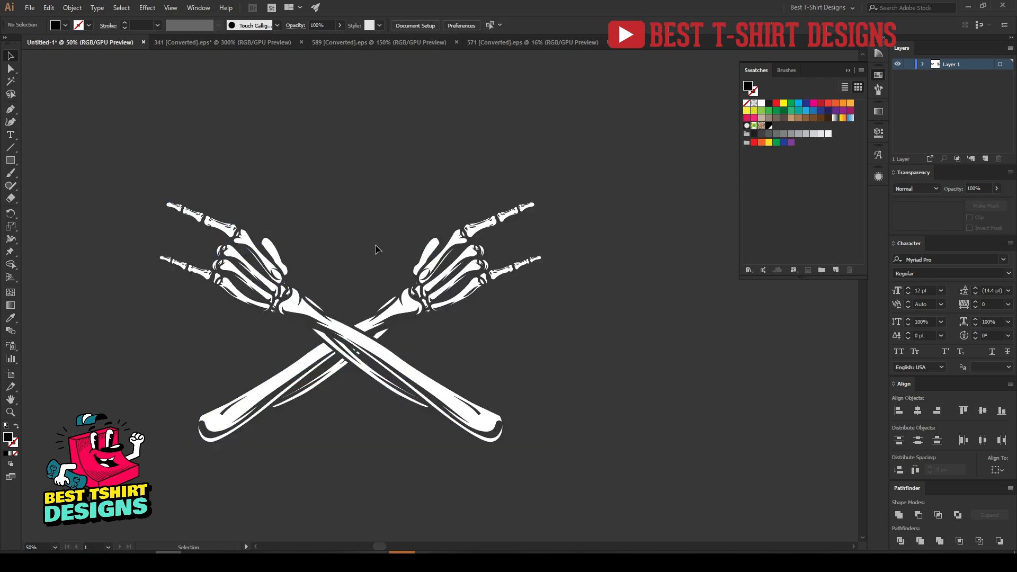
{"action": "key", "text": "ctrl+a"}
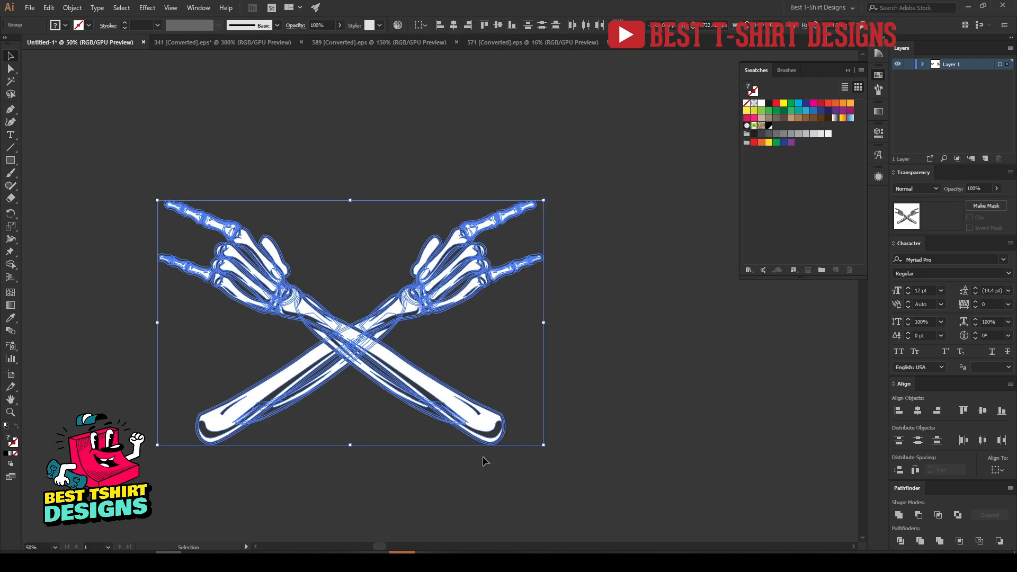
{"action": "left_click", "coordinate": [355, 418]}
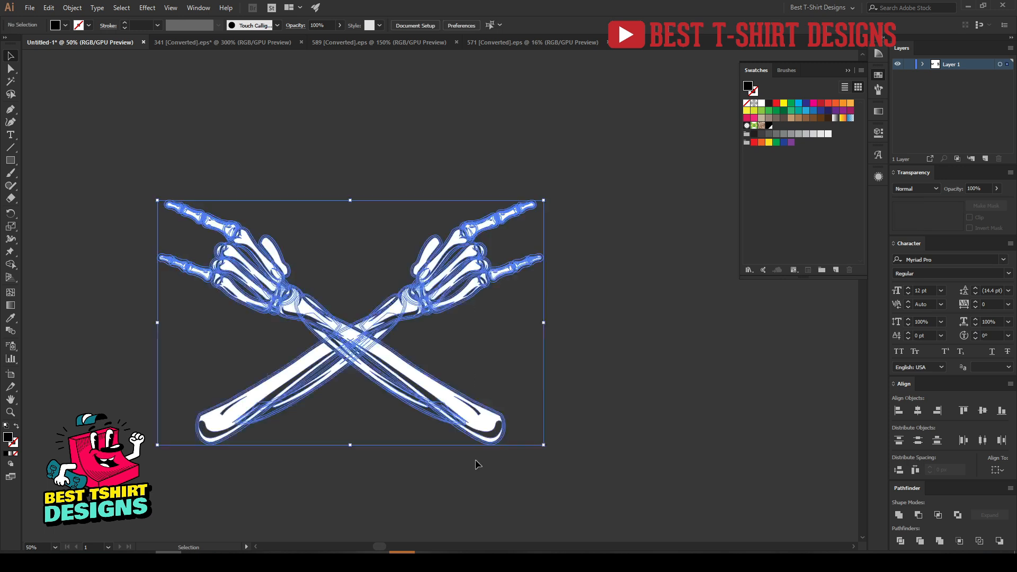
{"action": "key", "text": "ctrl+a"}
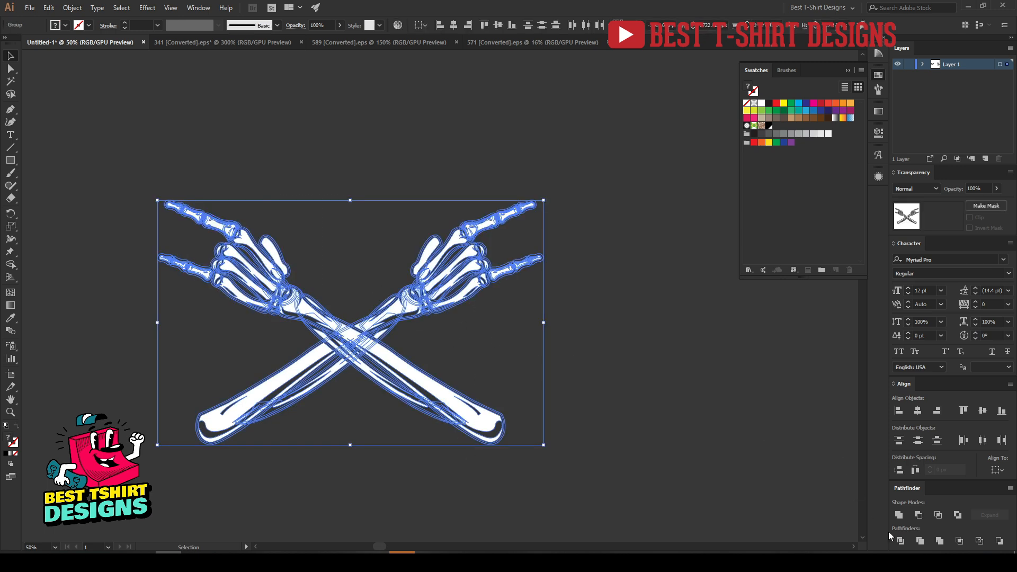
{"action": "left_click", "coordinate": [919, 541]}
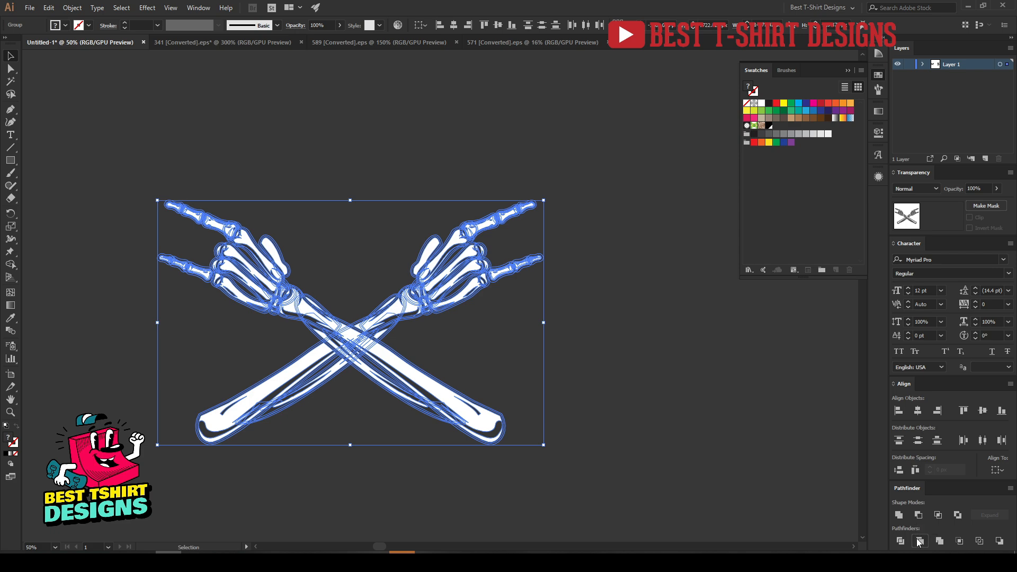
{"action": "left_click", "coordinate": [513, 370]}
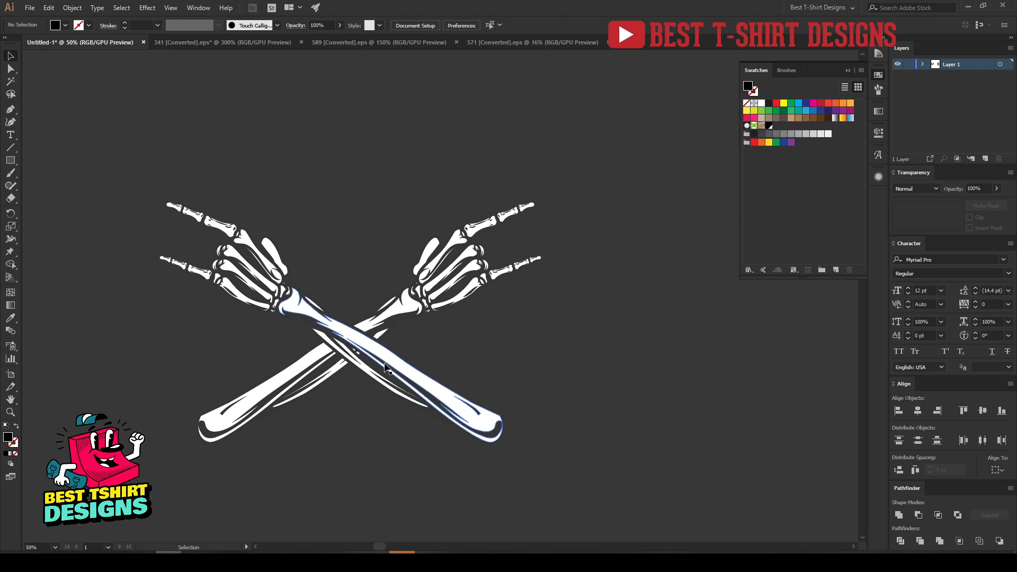
Isolate the trimmed arms group, select all its white fills with the Magic Wand, and delete them.
{"action": "left_click", "coordinate": [344, 342]}
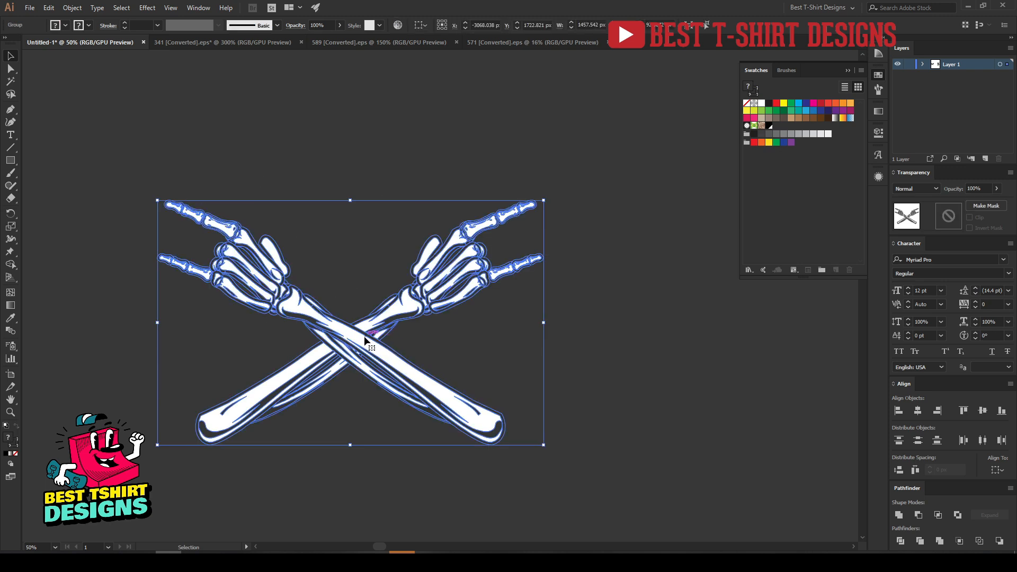
{"action": "double_click", "coordinate": [359, 336]}
{"action": "left_click", "coordinate": [11, 82]}
{"action": "left_click", "coordinate": [344, 332]}
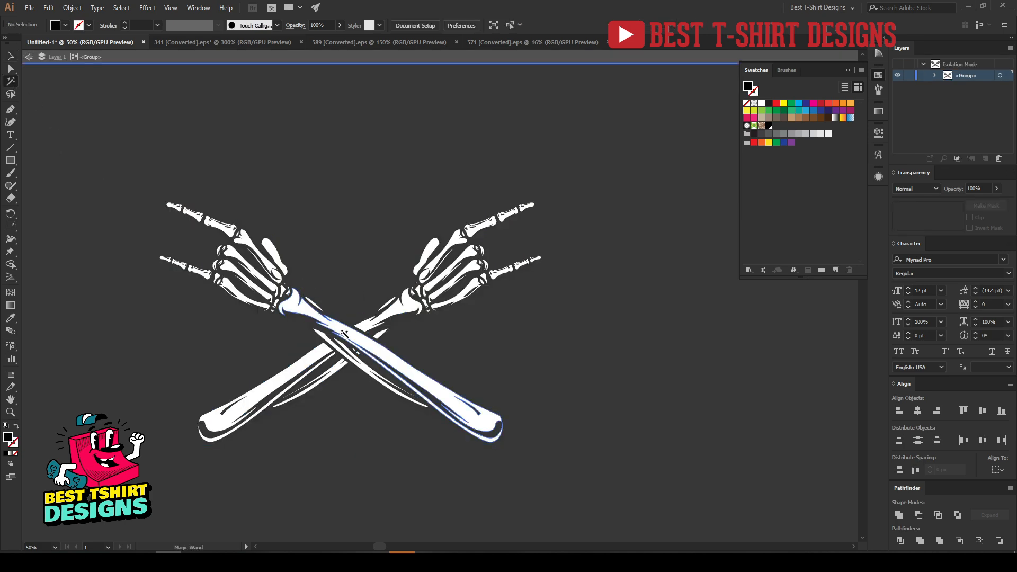
{"action": "left_click", "coordinate": [344, 329]}
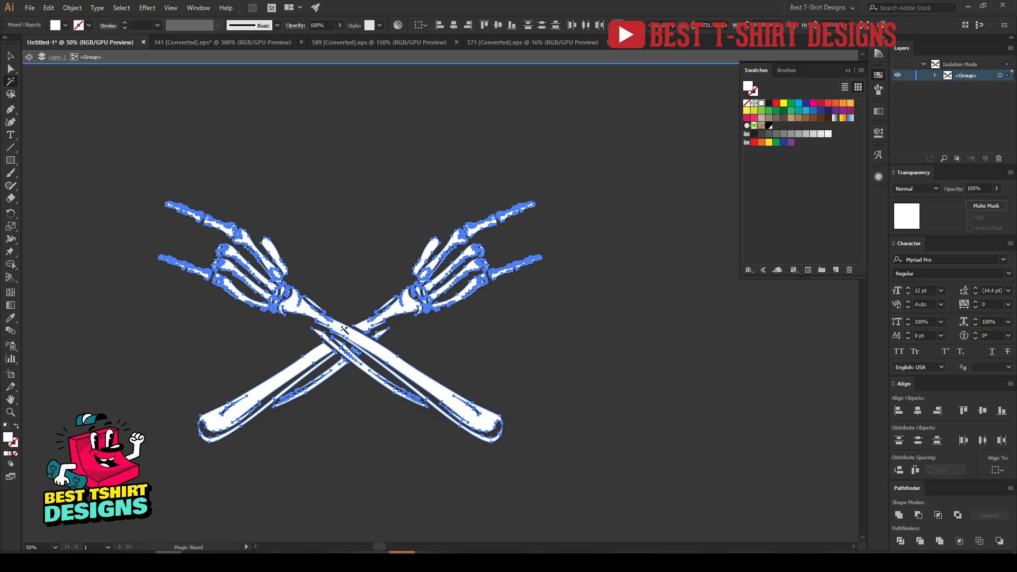
{"action": "key", "text": "Delete"}
{"action": "key", "text": "v"}
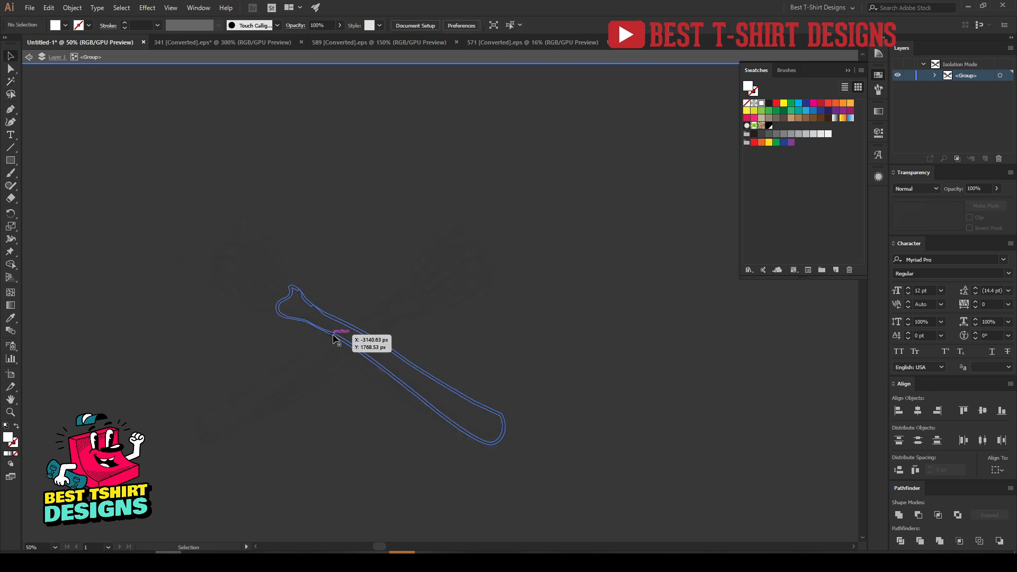
Select all remaining line shapes of the skeleton arms and fill them with black.
{"action": "left_click_drag", "start_coordinate": [121, 188], "coordinate": [574, 518]}
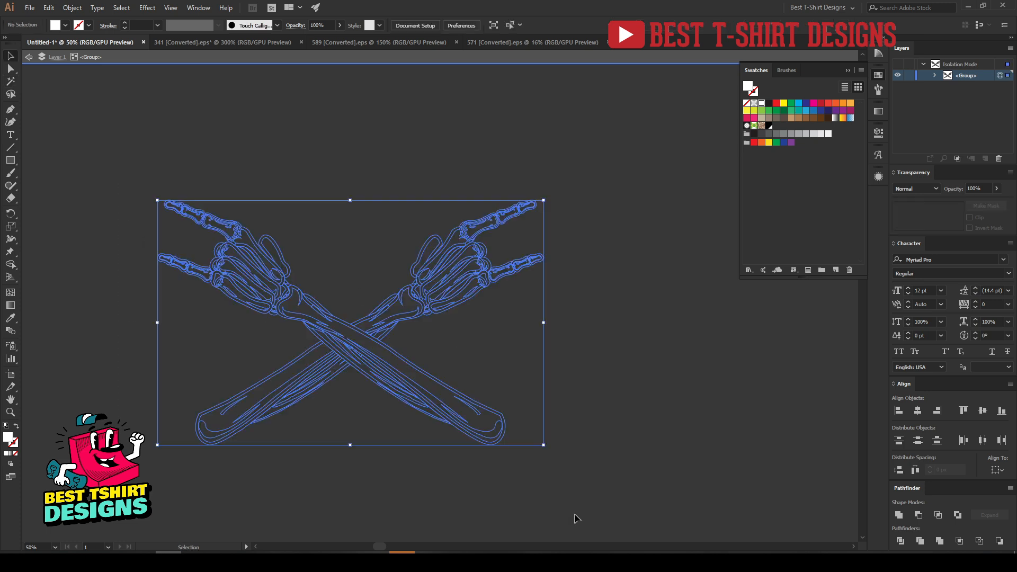
{"action": "left_click", "coordinate": [769, 127]}
{"action": "left_click", "coordinate": [474, 357]}
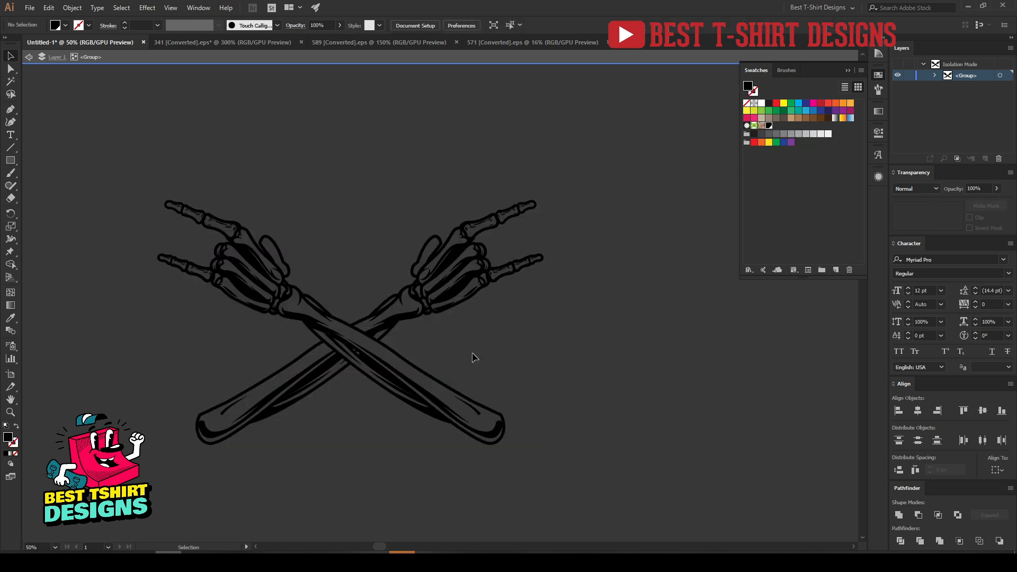
Exit the isolated group and move the crossed skeleton arms back onto the artboard beside the slogan text.
{"action": "scroll", "coordinate": [221, 348], "scroll_direction": "down", "scroll_amount": 3}
{"action": "key", "text": "Escape"}
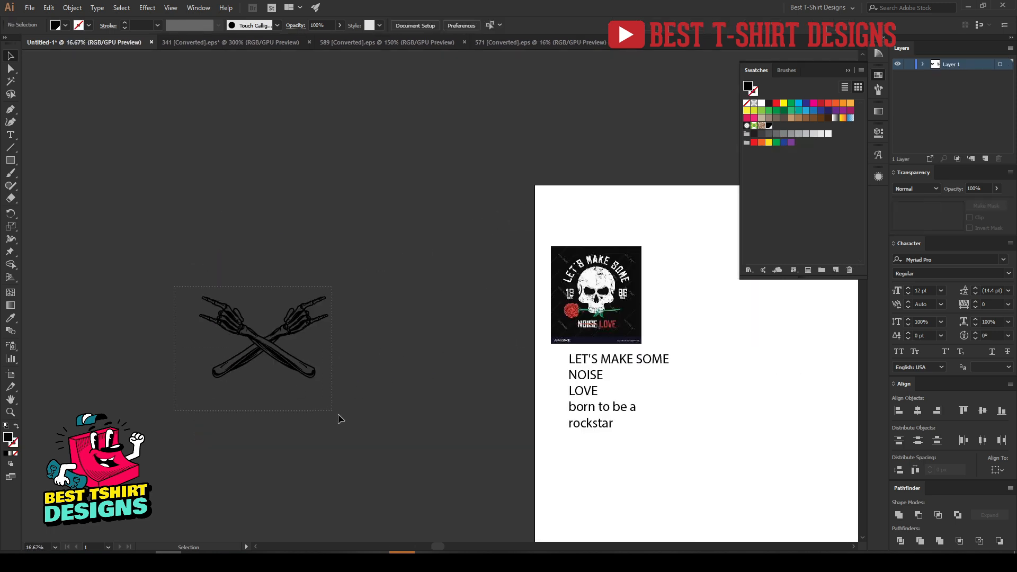
{"action": "left_click", "coordinate": [271, 347]}
{"action": "left_click_drag", "start_coordinate": [271, 348], "coordinate": [772, 387]}
{"action": "scroll", "coordinate": [549, 386], "scroll_direction": "right", "scroll_amount": 5}
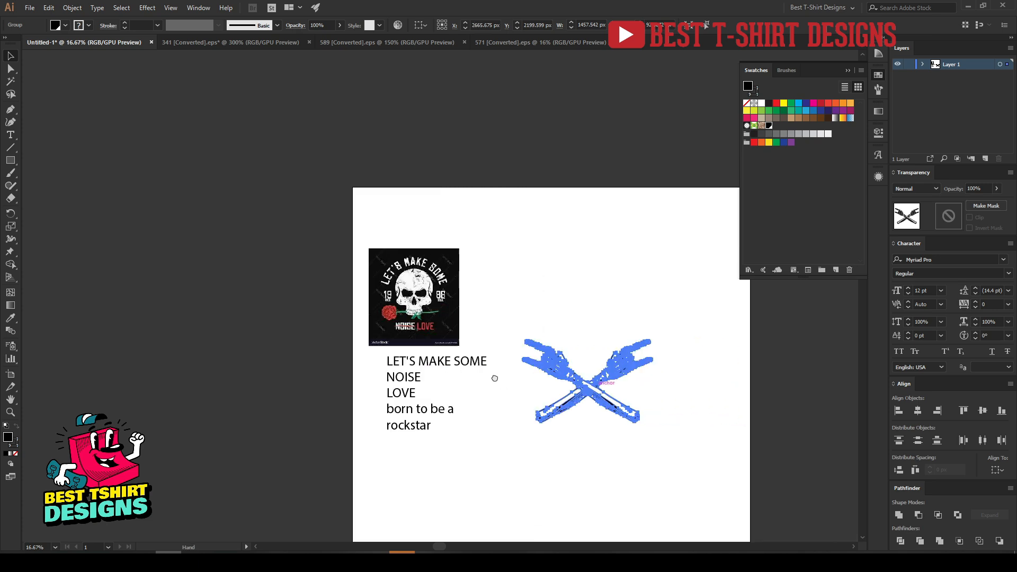
{"action": "left_click_drag", "start_coordinate": [444, 375], "coordinate": [452, 333]}
{"action": "left_click", "coordinate": [501, 383]}
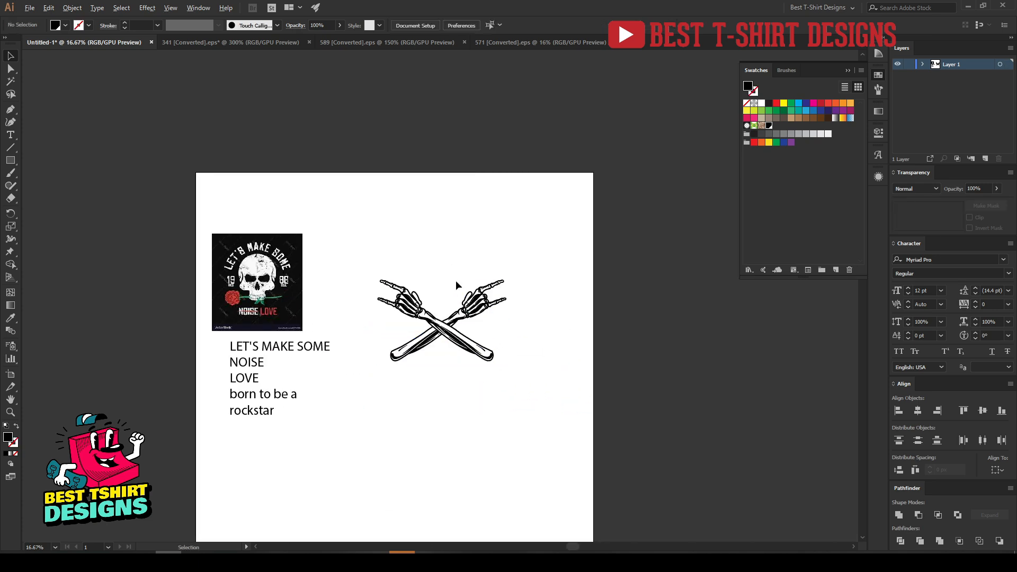
Examine the line work of both skeleton hands and the crossed forearms up close.
{"action": "scroll", "coordinate": [455, 285], "scroll_direction": "up", "scroll_amount": 3}
{"action": "scroll", "coordinate": [455, 285], "scroll_direction": "down", "scroll_amount": 1}
{"action": "scroll", "coordinate": [512, 341], "scroll_direction": "up", "scroll_amount": 3}
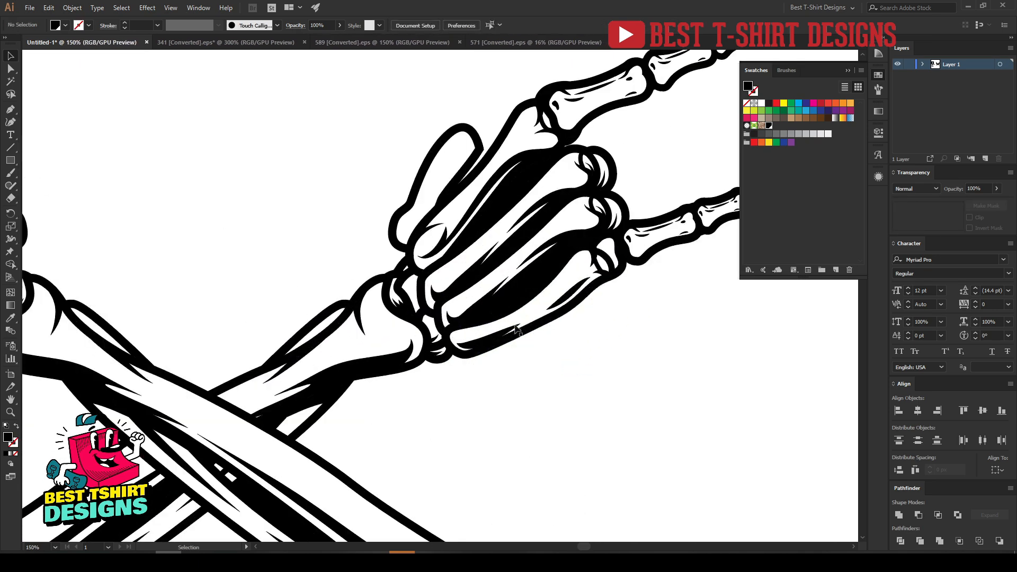
{"action": "left_click", "coordinate": [523, 287]}
{"action": "scroll", "coordinate": [524, 291], "scroll_direction": "down", "scroll_amount": 4}
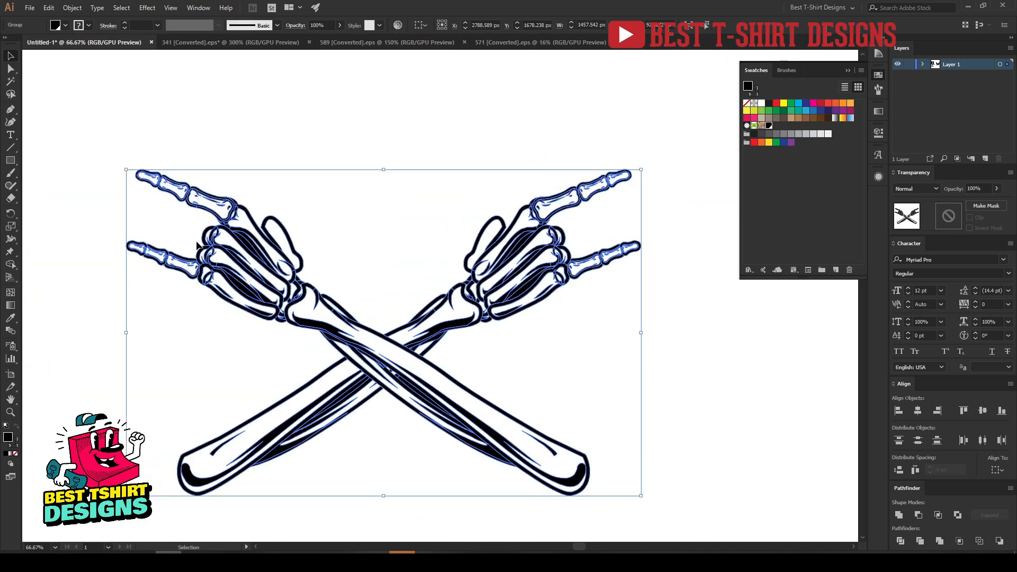
{"action": "scroll", "coordinate": [196, 241], "scroll_direction": "up", "scroll_amount": 5}
{"action": "scroll", "coordinate": [196, 241], "scroll_direction": "down", "scroll_amount": 1}
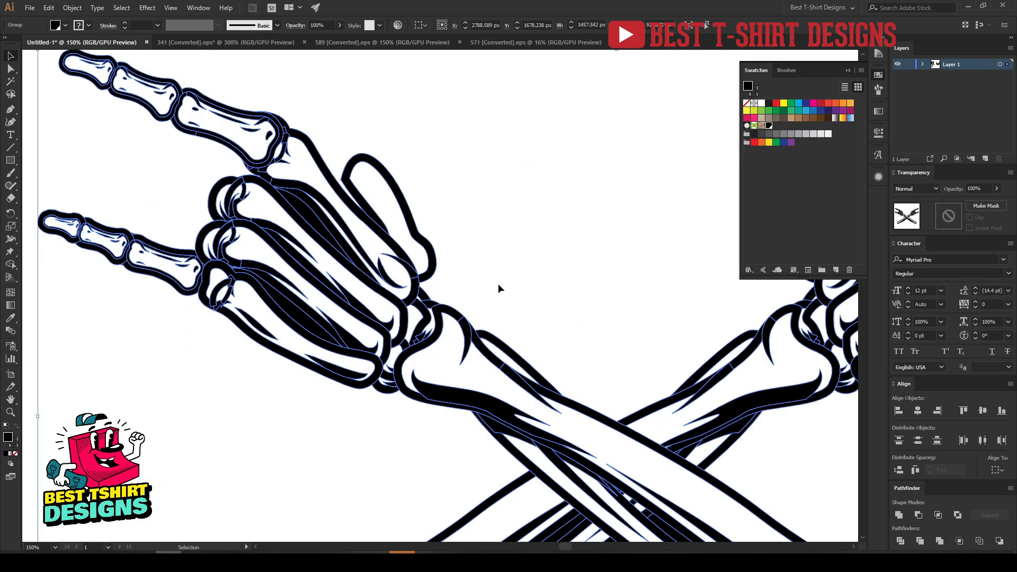
{"action": "left_click", "coordinate": [498, 284]}
{"action": "scroll", "coordinate": [555, 284], "scroll_direction": "down", "scroll_amount": 7}
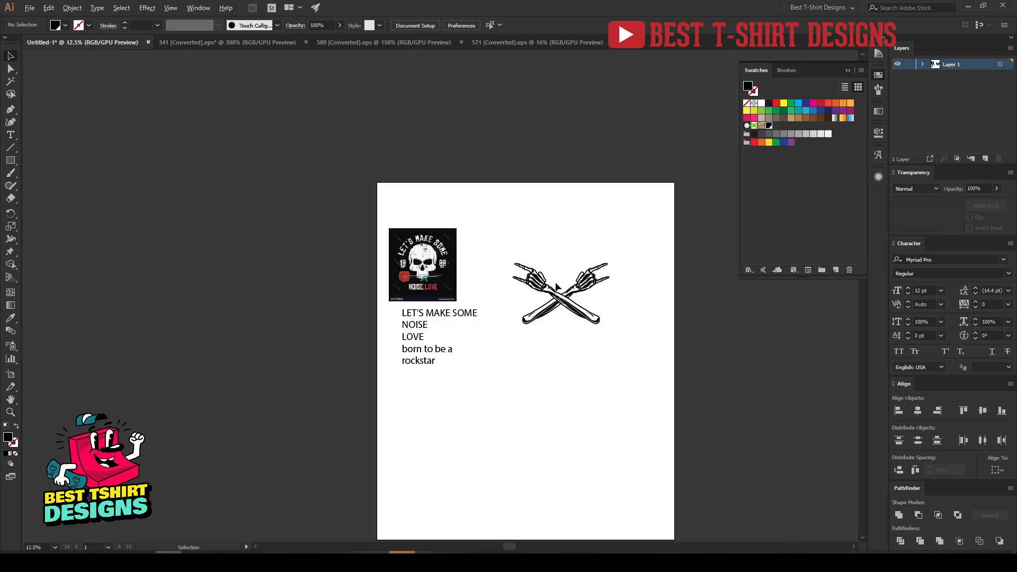
Undo the skeleton arms' move onto the artboard and their black fill, and leave the isolated group.
{"action": "left_click_drag", "start_coordinate": [555, 286], "coordinate": [547, 320]}
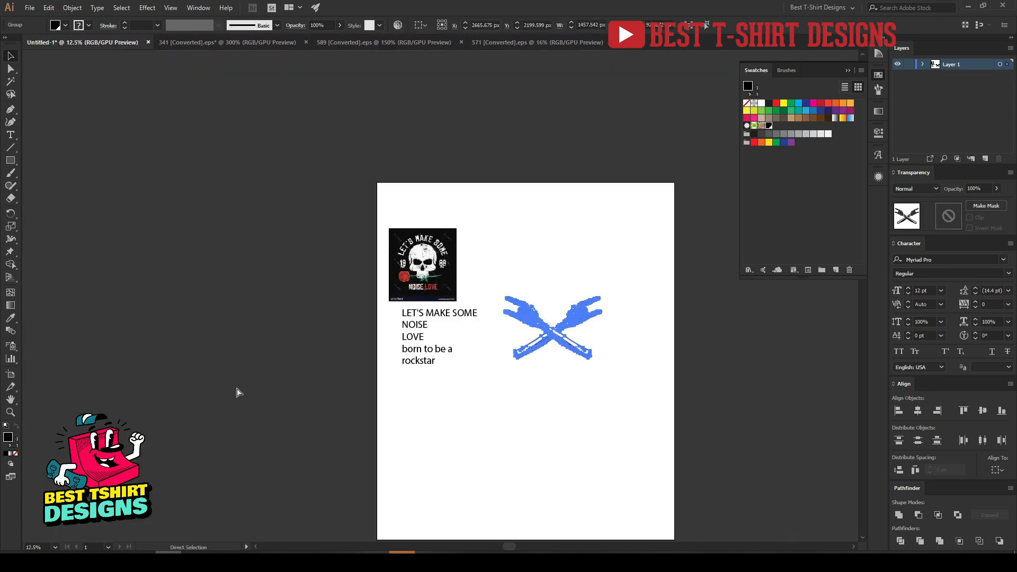
{"action": "key", "text": "ctrl+z"}
{"action": "key", "text": "ctrl+z"}
{"action": "key", "text": "Delete"}
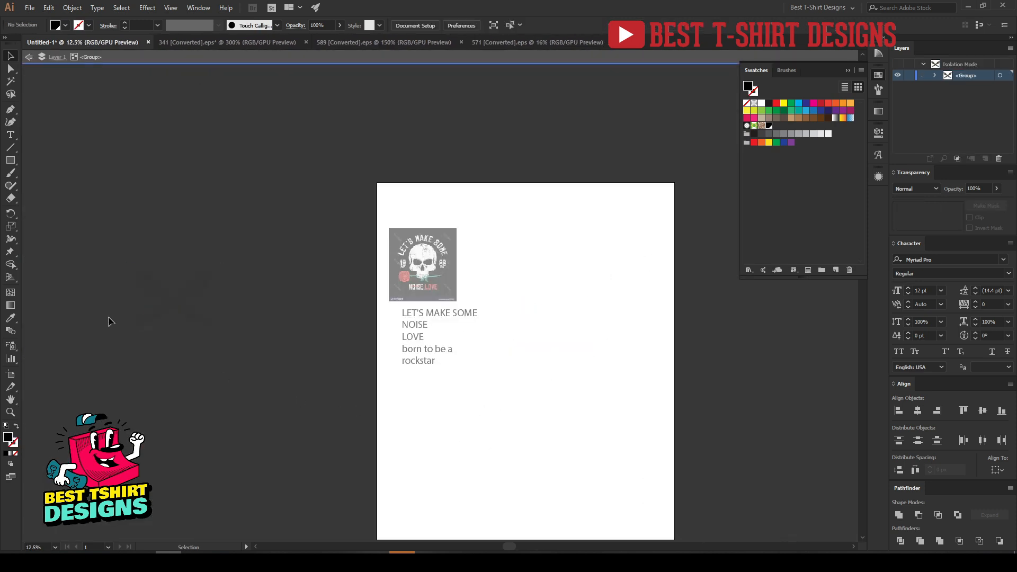
{"action": "scroll", "coordinate": [98, 302], "scroll_direction": "up", "scroll_amount": 2}
{"action": "scroll", "coordinate": [98, 292], "scroll_direction": "down", "scroll_amount": 1}
{"action": "double_click", "coordinate": [98, 292]}
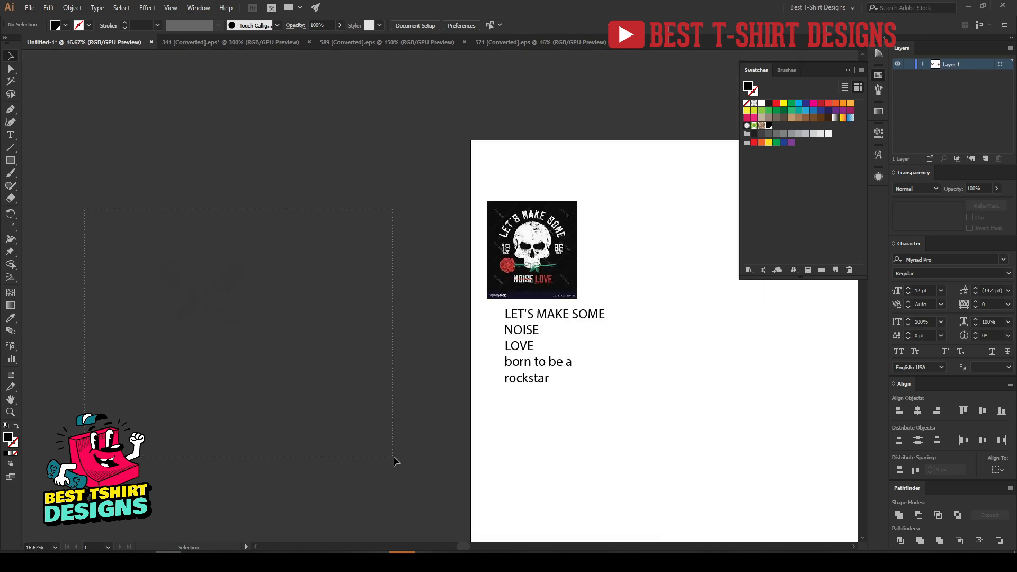
{"action": "key", "text": "ctrl+z"}
Move the crossed skeleton arms from the dark canvas onto the artboard, beside the slogan text.
{"action": "left_click_drag", "start_coordinate": [183, 291], "coordinate": [733, 388]}
{"action": "key", "text": "ctrl+plus"}
{"action": "key", "text": "ctrl+plus"}
{"action": "key", "text": "ctrl+plus"}
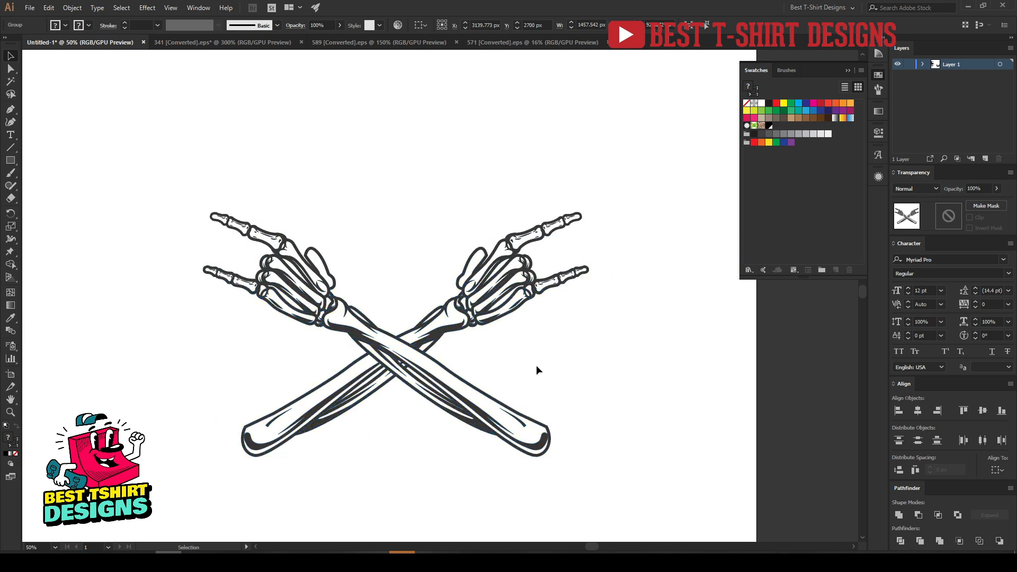
{"action": "left_click", "coordinate": [536, 364]}
Try filling the whole skeleton arms group directly with the black R=0 G=0 B=0 swatch.
{"action": "left_click", "coordinate": [454, 423]}
{"action": "scroll", "coordinate": [392, 322], "scroll_direction": "up", "scroll_amount": 1}
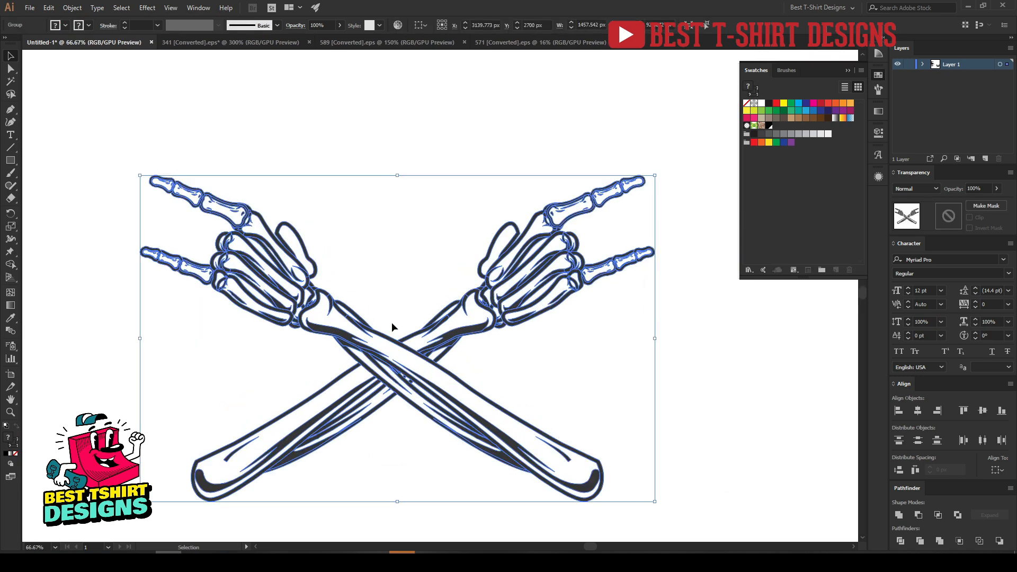
{"action": "left_click", "coordinate": [770, 127]}
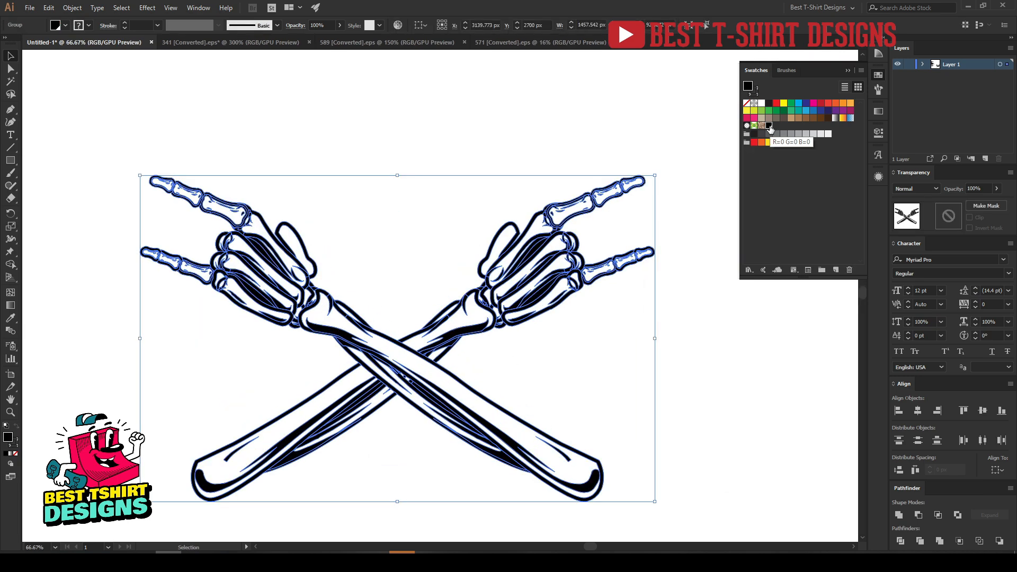
{"action": "key", "text": "ctrl+z"}
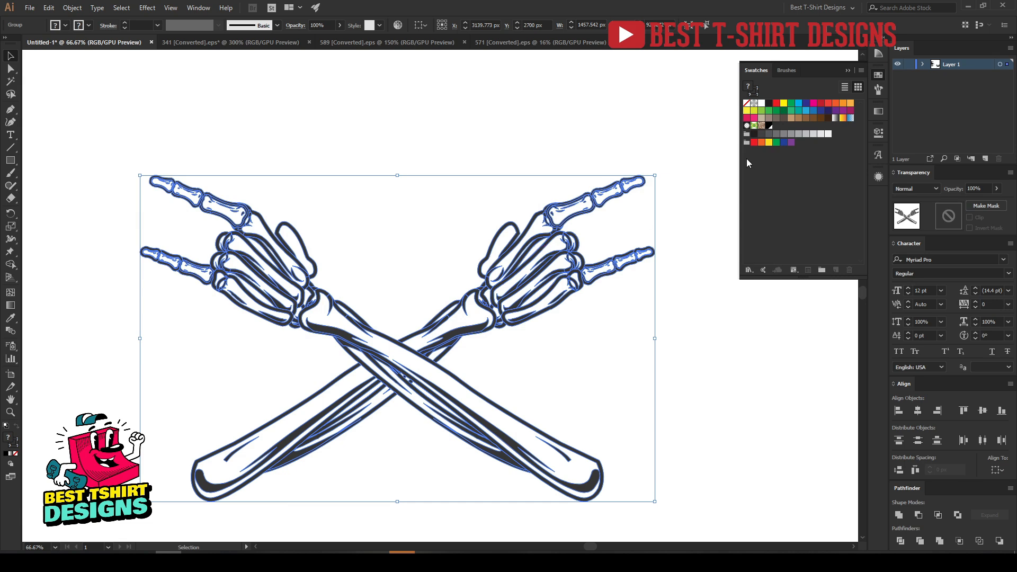
{"action": "left_click", "coordinate": [769, 127]}
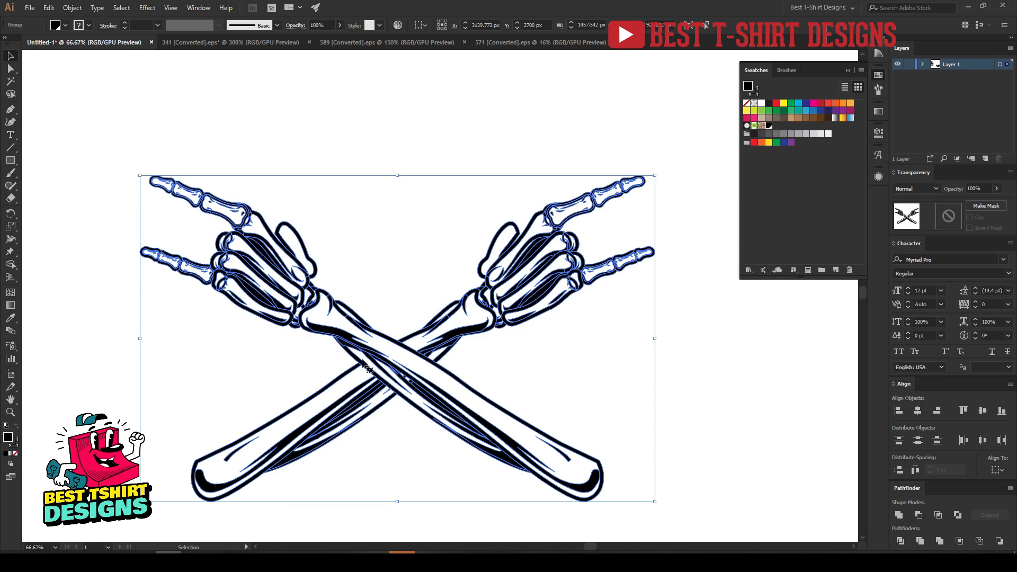
{"action": "left_click", "coordinate": [549, 387]}
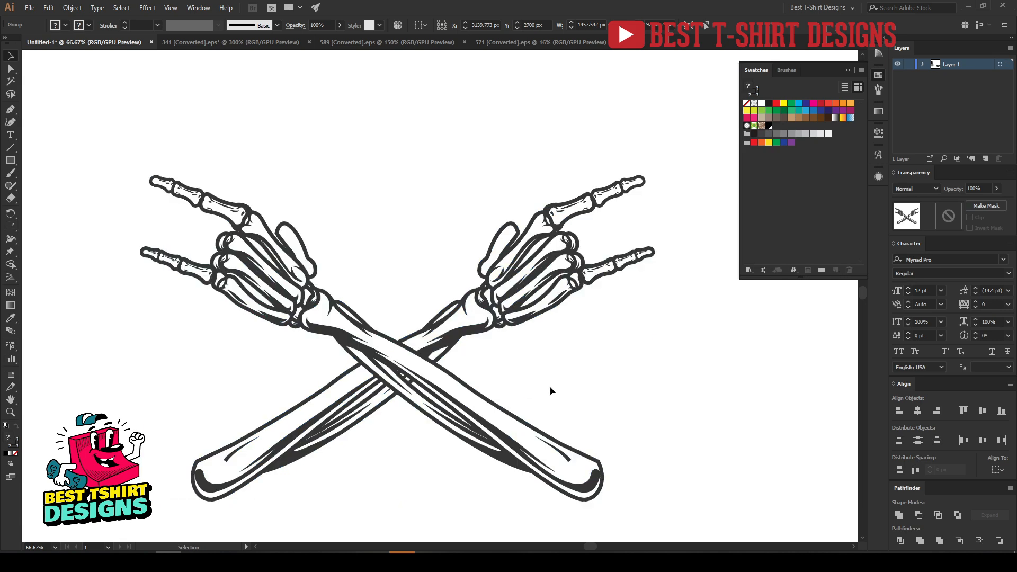
Draw a horizontal Pen tool line about 181 px long between the two hands, with no fill and no stroke.
{"action": "left_click", "coordinate": [10, 109]}
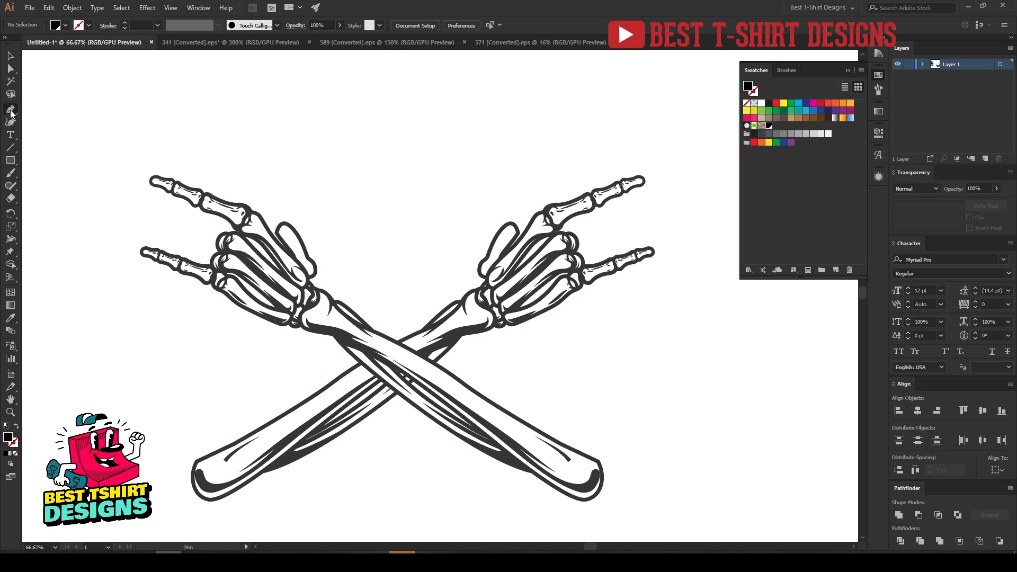
{"action": "left_click", "coordinate": [334, 217]}
{"action": "left_click", "coordinate": [399, 218]}
{"action": "key", "text": "v"}
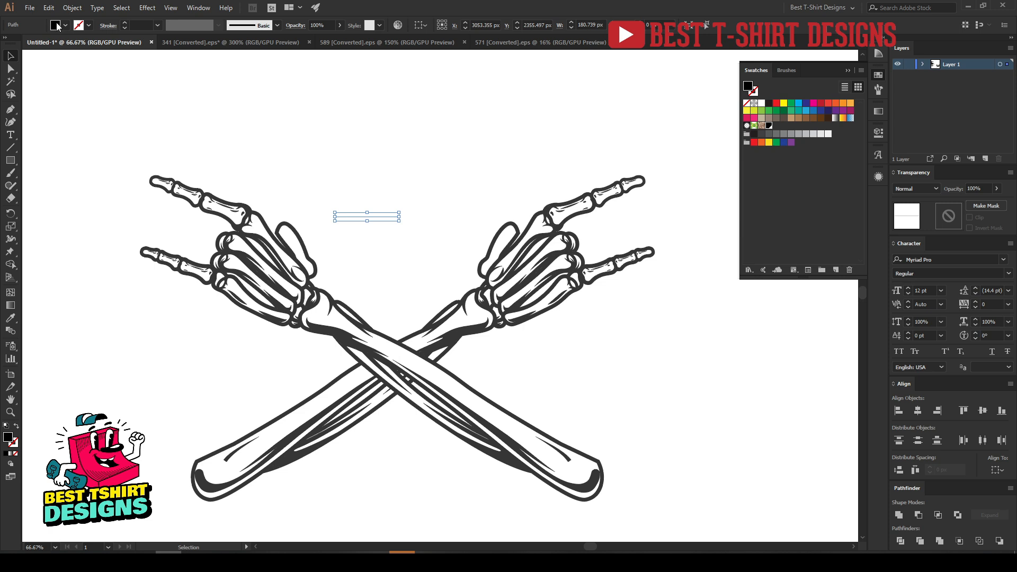
{"action": "left_click", "coordinate": [57, 26]}
{"action": "left_click", "coordinate": [10, 47]}
Select the unfilled line and all matching empty paths in the arms with the Magic Wand, and delete them.
{"action": "left_click", "coordinate": [15, 85]}
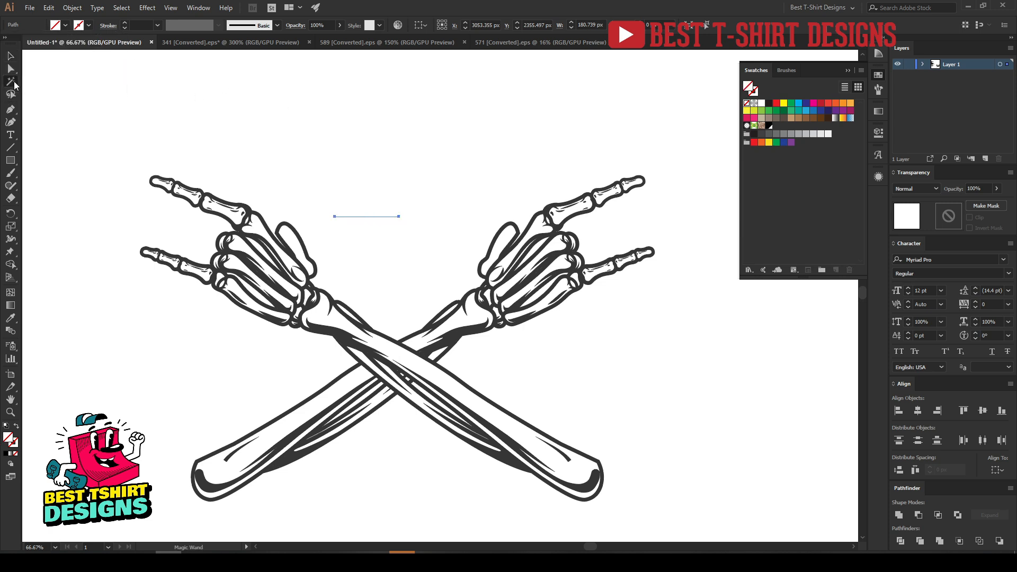
{"action": "left_click", "coordinate": [387, 218]}
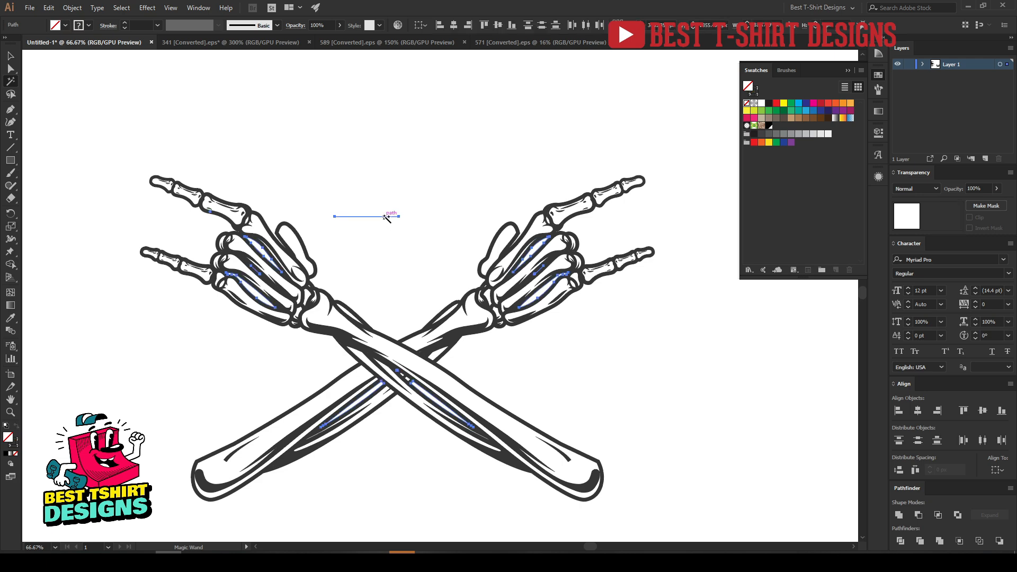
{"action": "key", "text": "ctrl+minus"}
{"action": "key", "text": "ctrl+minus"}
{"action": "key", "text": "ctrl+minus"}
{"action": "key", "text": "ctrl+minus"}
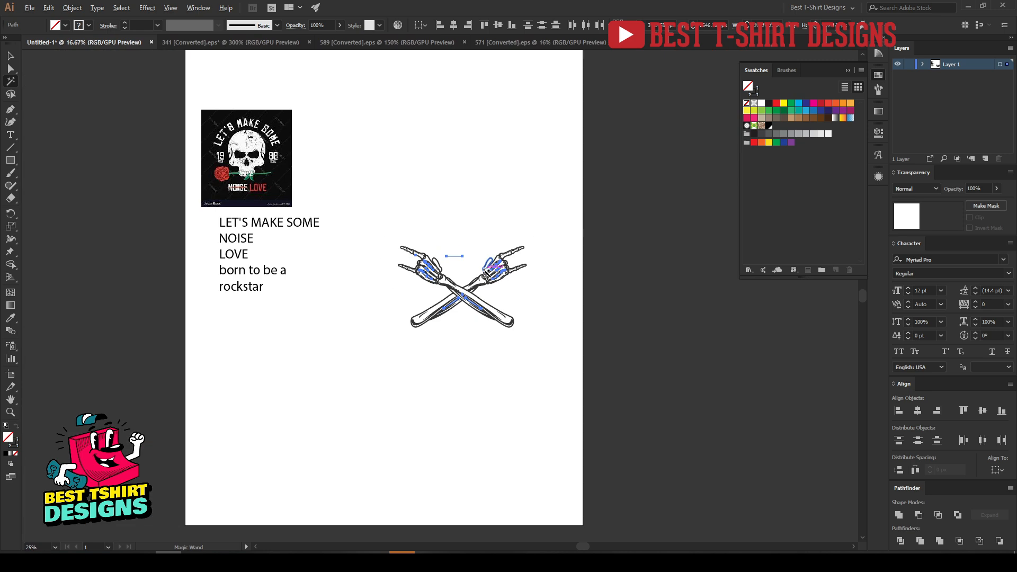
{"action": "scroll", "coordinate": [242, 158], "scroll_direction": "up", "scroll_amount": 3}
{"action": "left_click", "coordinate": [262, 212]}
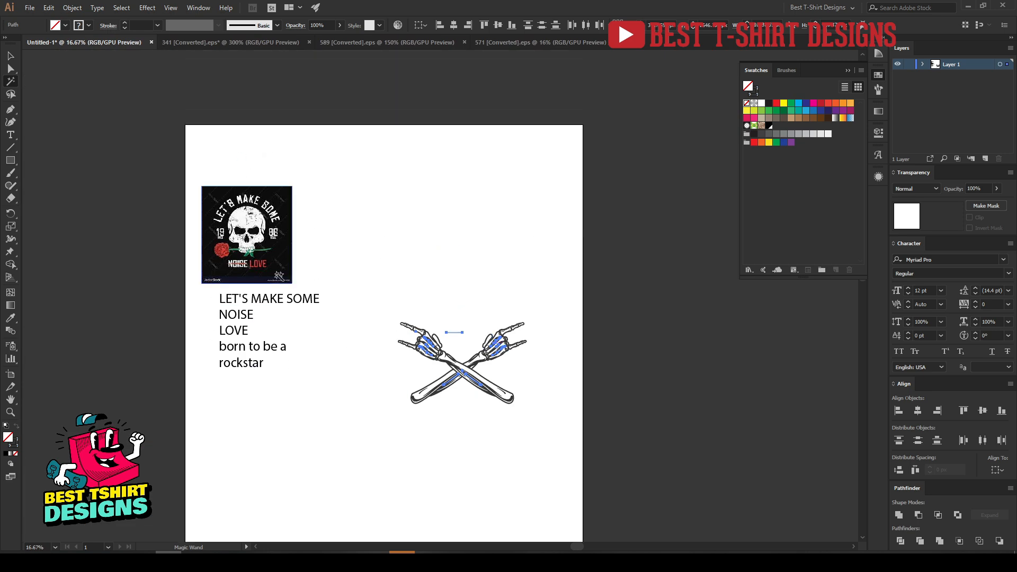
{"action": "scroll", "coordinate": [512, 379], "scroll_direction": "up", "scroll_amount": 4}
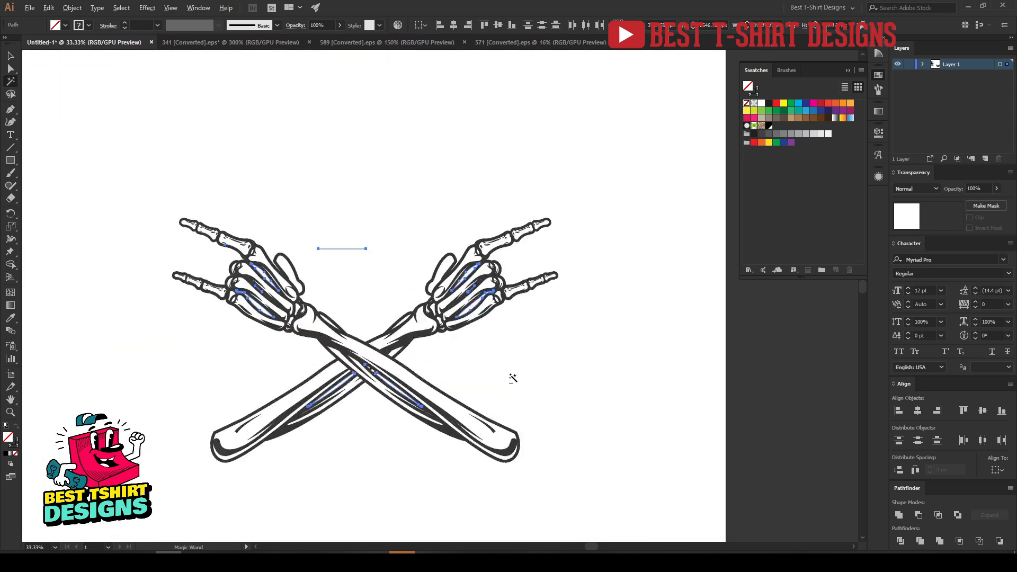
{"action": "scroll", "coordinate": [148, 334], "scroll_direction": "up", "scroll_amount": 1}
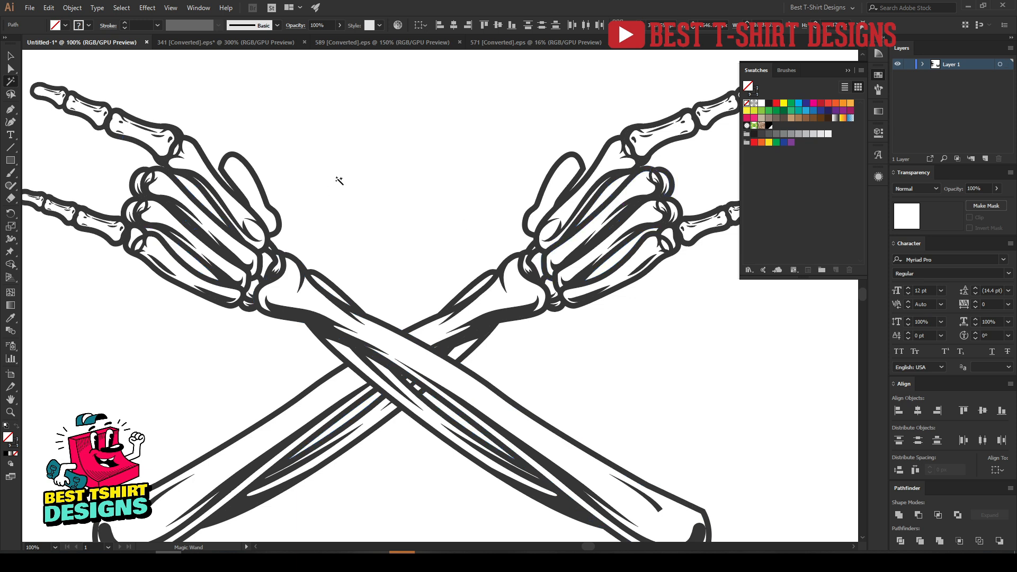
{"action": "left_click", "coordinate": [338, 178]}
{"action": "key", "text": "v"}
{"action": "scroll", "coordinate": [380, 208], "scroll_direction": "down", "scroll_amount": 2}
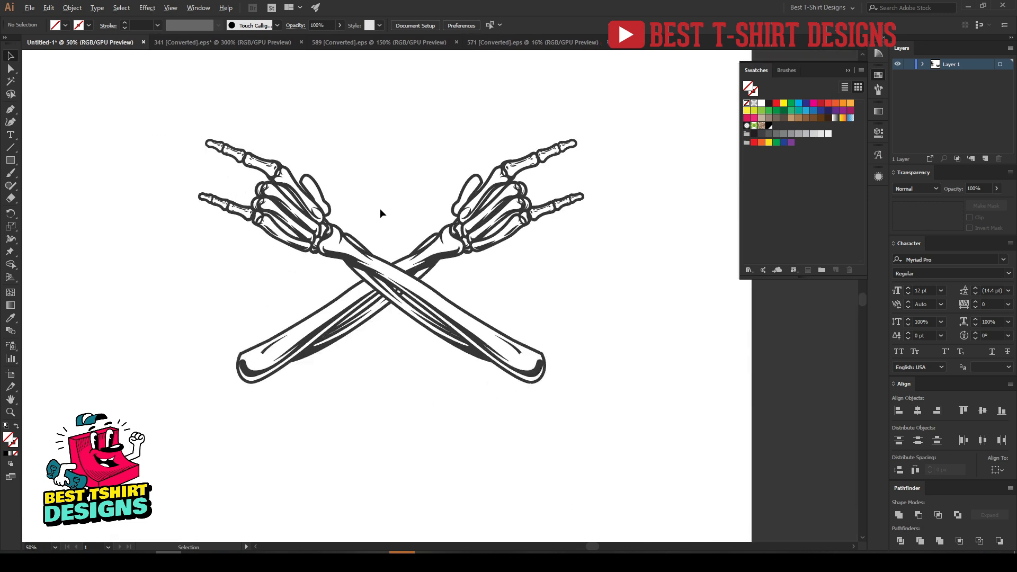
Select the cleaned skeleton arms group and fill it with the black R=0 G=0 B=0 swatch.
{"action": "left_click_drag", "start_coordinate": [146, 96], "coordinate": [652, 450]}
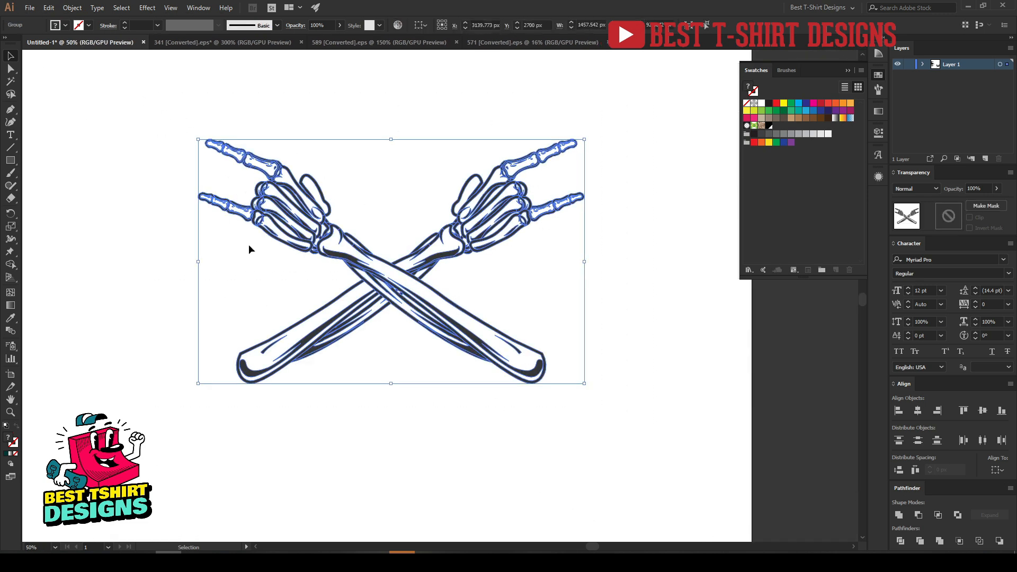
{"action": "left_click", "coordinate": [768, 127]}
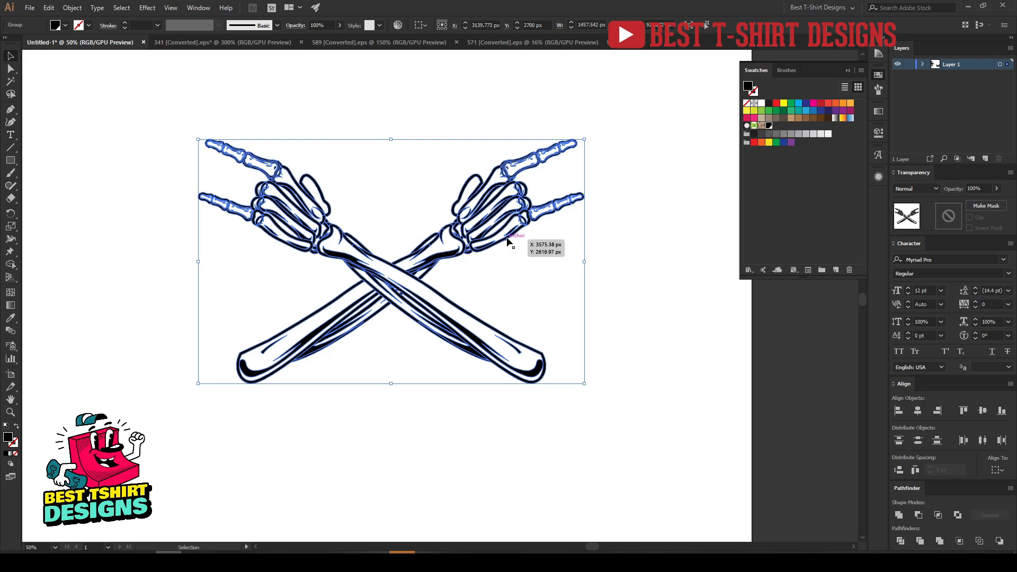
{"action": "left_click", "coordinate": [519, 280]}
Reselect the black skeleton arms to inspect their paths and check them against the reference graphic.
{"action": "left_click_drag", "start_coordinate": [384, 189], "coordinate": [549, 392]}
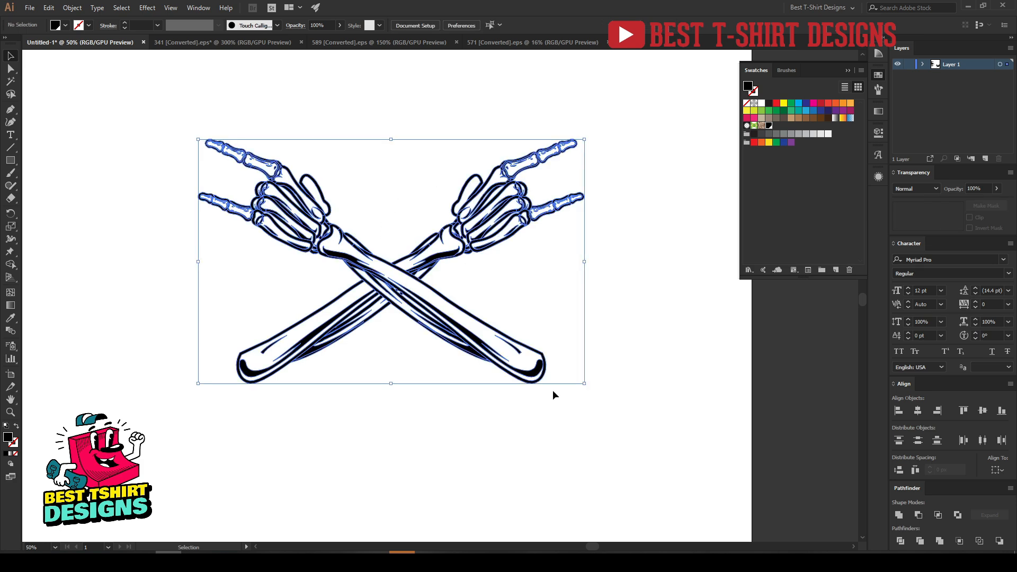
{"action": "left_click", "coordinate": [555, 425]}
{"action": "scroll", "coordinate": [445, 411], "scroll_direction": "down", "scroll_amount": 1}
{"action": "left_click_drag", "start_coordinate": [560, 435], "coordinate": [571, 408]}
{"action": "left_click", "coordinate": [256, 188]}
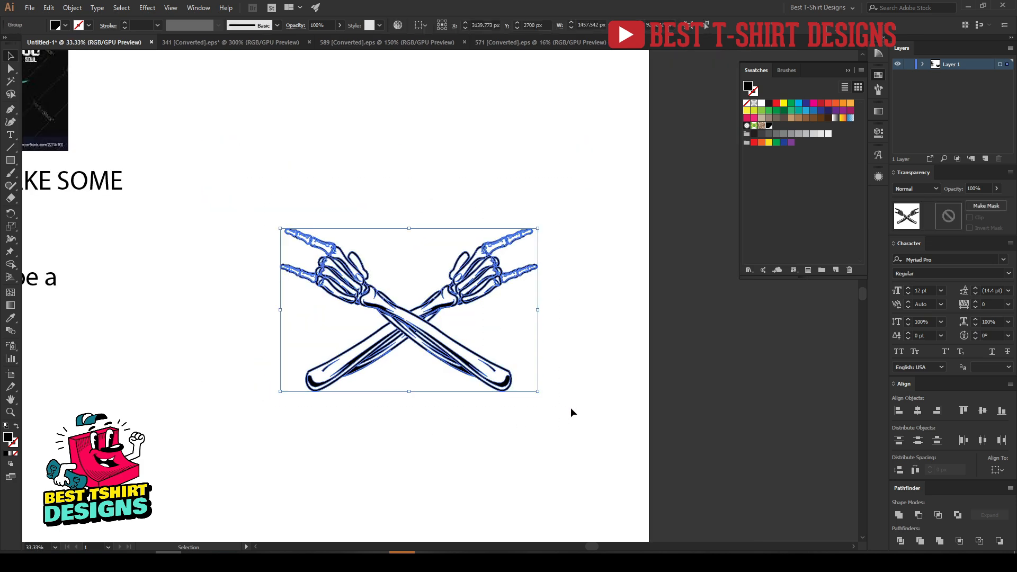
{"action": "key", "text": "ctrl+h"}
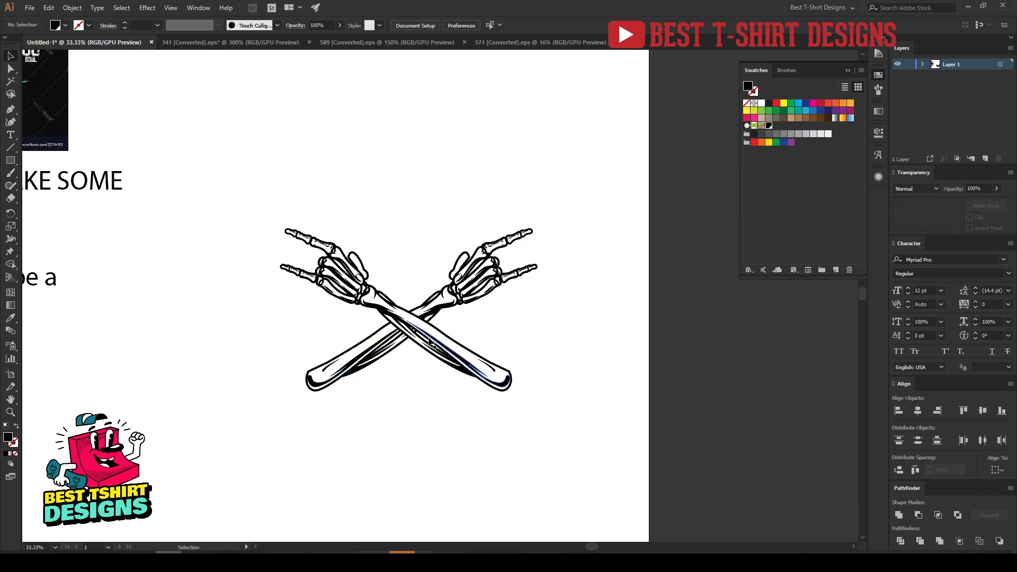
{"action": "left_click", "coordinate": [477, 386]}
{"action": "scroll", "coordinate": [432, 326], "scroll_direction": "down", "scroll_amount": 1}
{"action": "scroll", "coordinate": [282, 311], "scroll_direction": "up", "scroll_amount": 3}
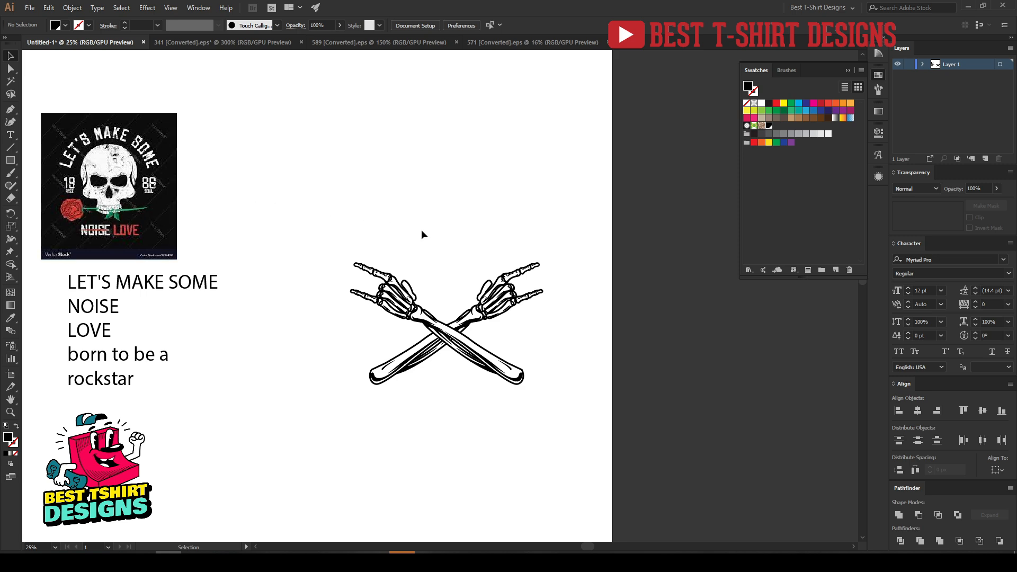
Copy the fourth electric guitar in the upper row of 589 [Converted].eps and paste it into the Untitled-1 document.
{"action": "left_click", "coordinate": [369, 46]}
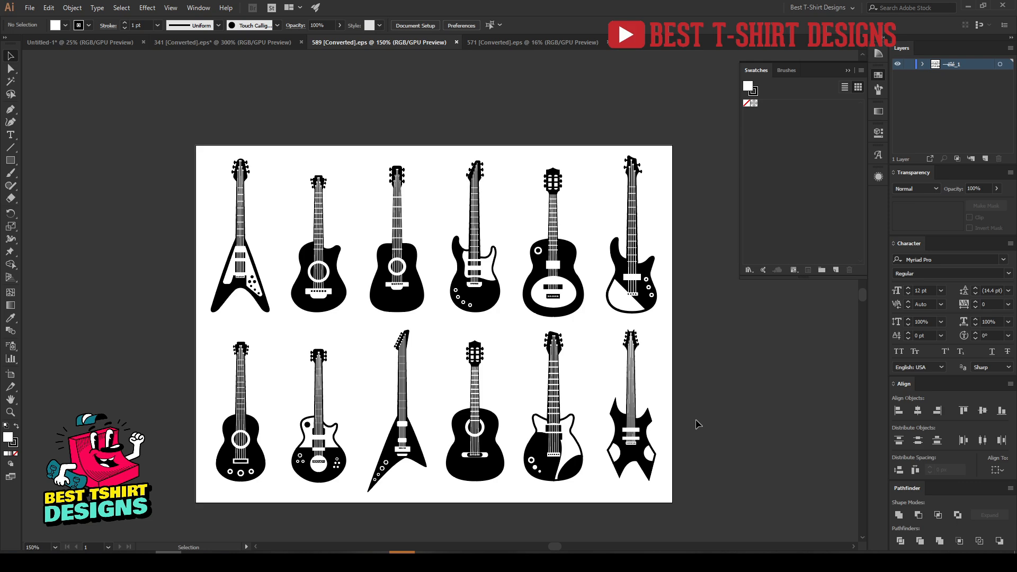
{"action": "scroll", "coordinate": [481, 188], "scroll_direction": "up", "scroll_amount": 5}
{"action": "left_click", "coordinate": [462, 165]}
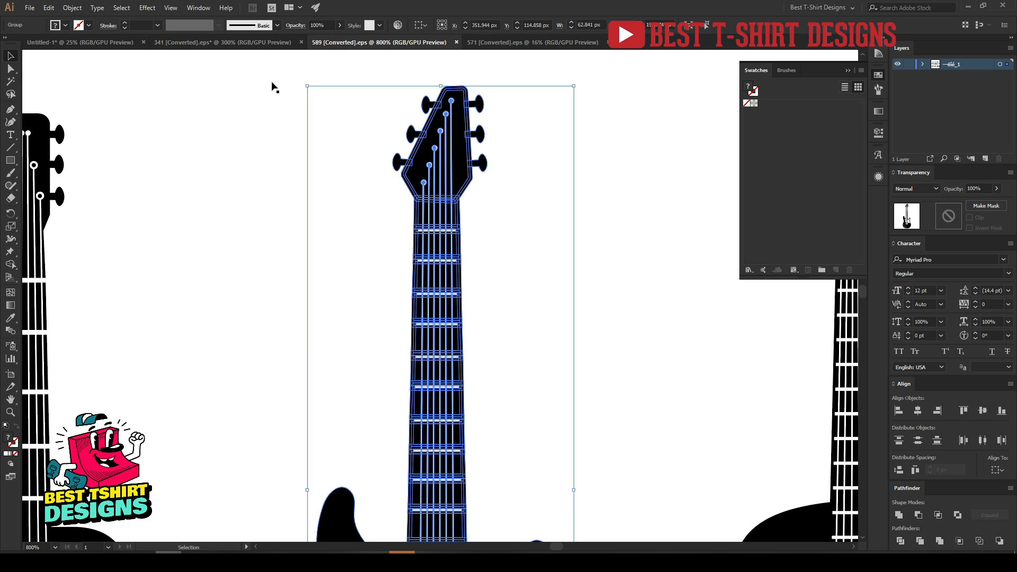
{"action": "left_click", "coordinate": [95, 42]}
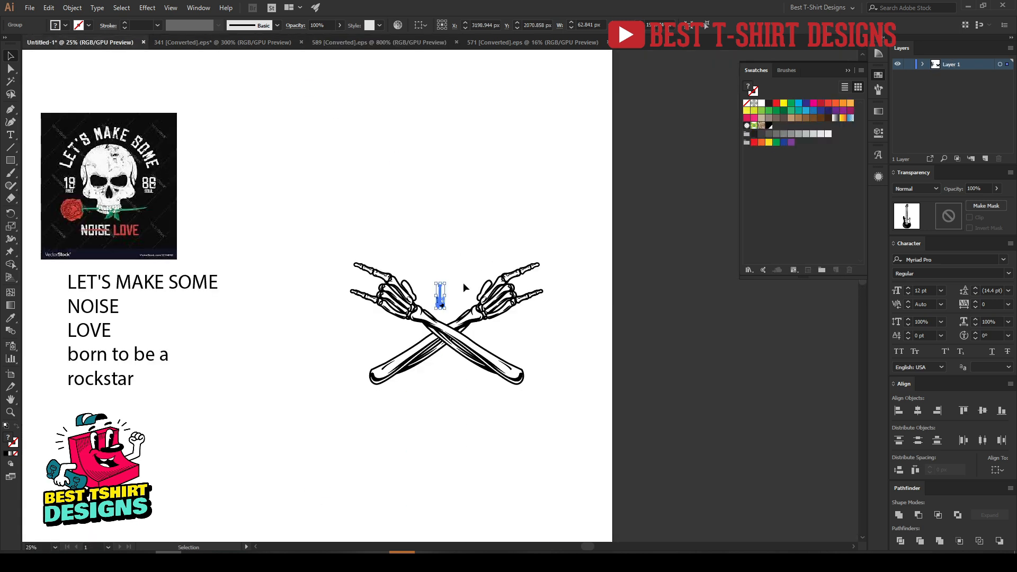
Enlarge the pasted guitar to about 412 px wide and move it off the artboard onto the dark canvas to its right.
{"action": "left_click_drag", "start_coordinate": [443, 285], "coordinate": [445, 143]}
{"action": "left_click_drag", "start_coordinate": [443, 204], "coordinate": [690, 309]}
{"action": "scroll", "coordinate": [747, 358], "scroll_direction": "up", "scroll_amount": 2}
{"action": "left_click_drag", "start_coordinate": [756, 356], "coordinate": [638, 341]}
{"action": "left_click", "coordinate": [606, 281]}
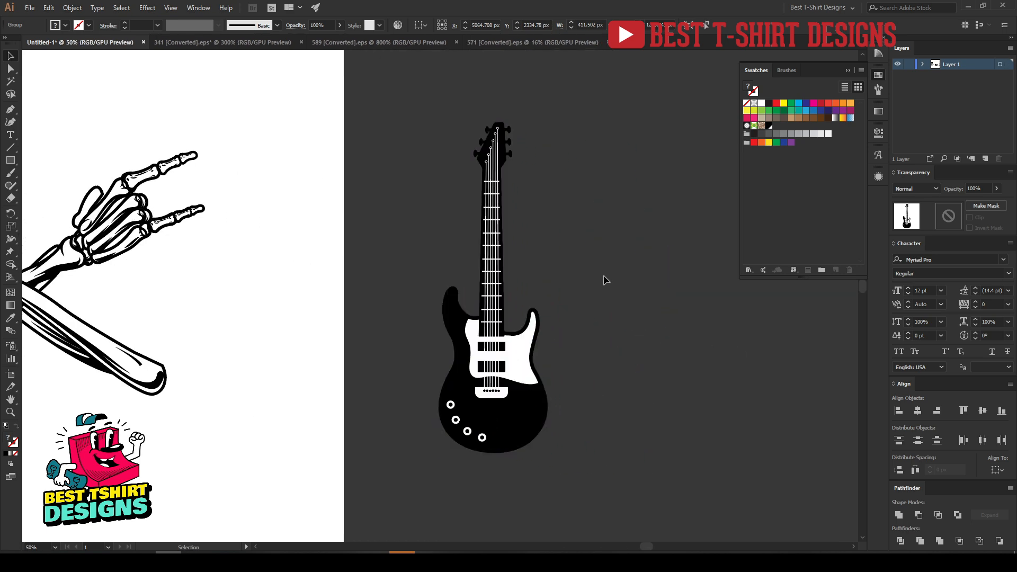
Expand the guitar artwork into plain shapes and apply the Pathfinder Trim operation to its overlapping parts.
{"action": "left_click_drag", "start_coordinate": [408, 188], "coordinate": [631, 454]}
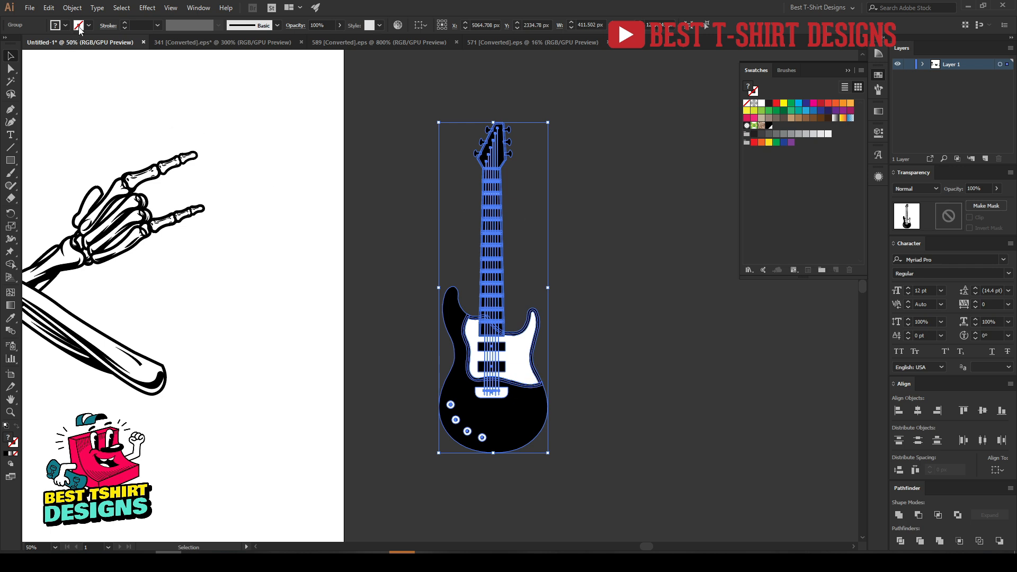
{"action": "left_click", "coordinate": [73, 8]}
{"action": "left_click", "coordinate": [80, 115]}
{"action": "left_click", "coordinate": [921, 542]}
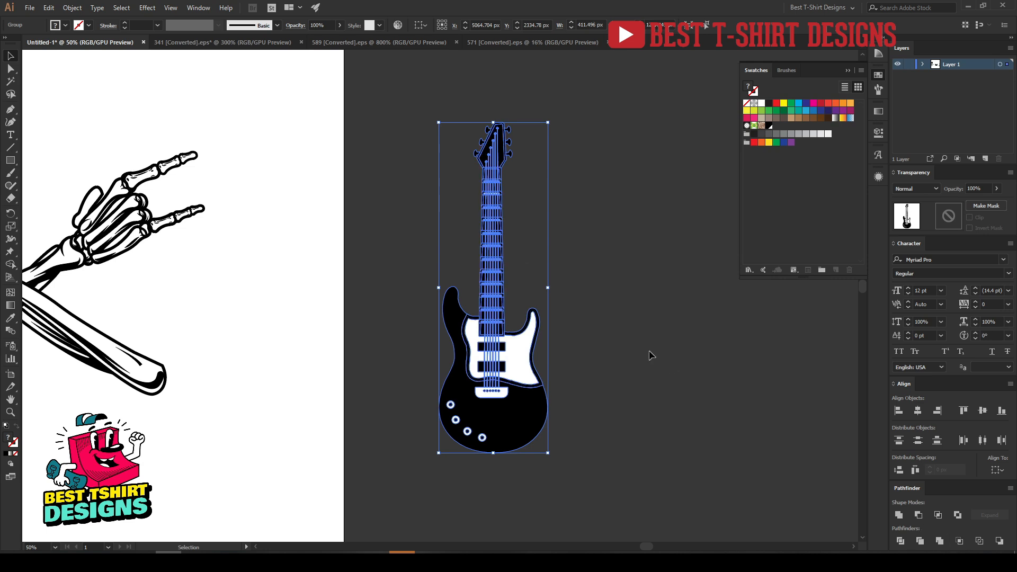
{"action": "left_click", "coordinate": [628, 316]}
{"action": "left_click_drag", "start_coordinate": [454, 124], "coordinate": [609, 302]}
{"action": "left_click", "coordinate": [613, 356]}
{"action": "left_click_drag", "start_coordinate": [375, 225], "coordinate": [612, 431]}
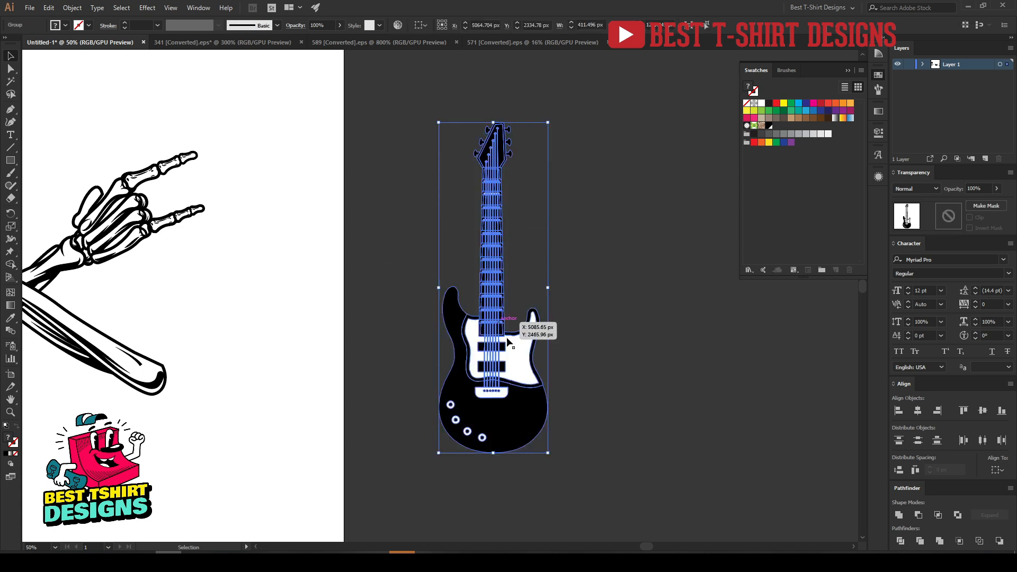
Isolate the guitar group, select all its white areas with the Magic Wand, delete them and leave isolation mode.
{"action": "double_click", "coordinate": [517, 355]}
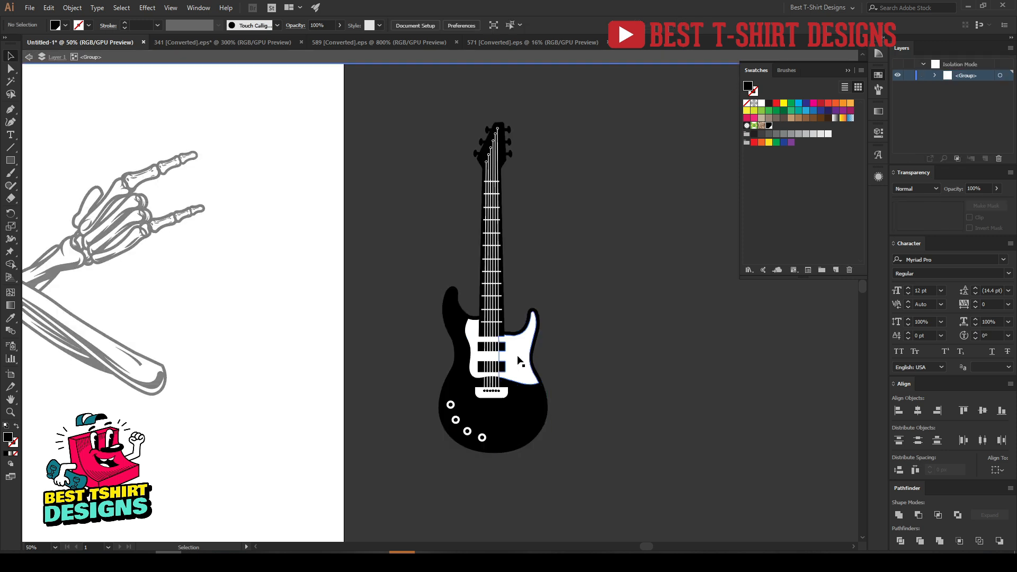
{"action": "left_click_drag", "start_coordinate": [414, 204], "coordinate": [625, 454]}
{"action": "left_click", "coordinate": [615, 433]}
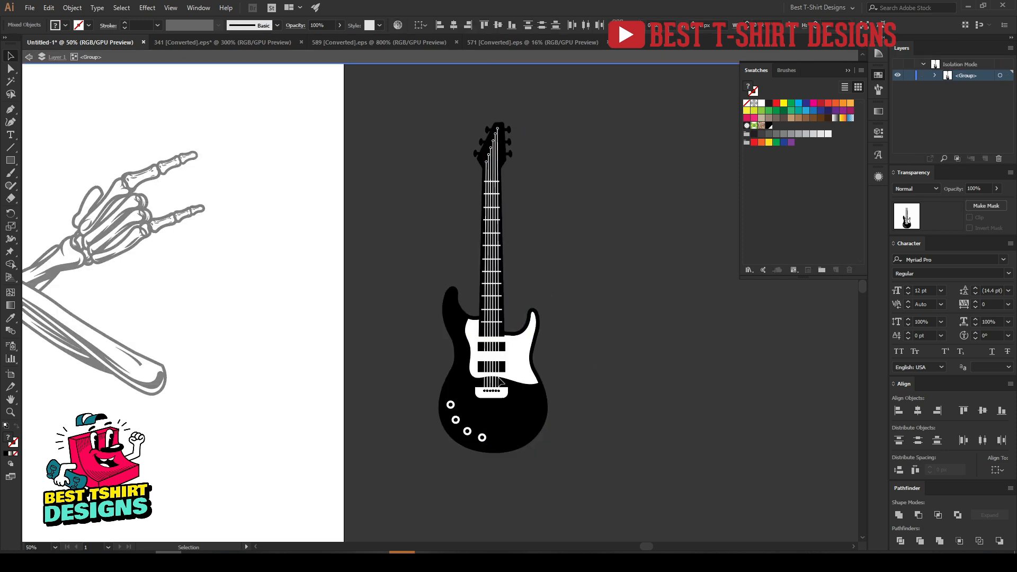
{"action": "left_click", "coordinate": [15, 83]}
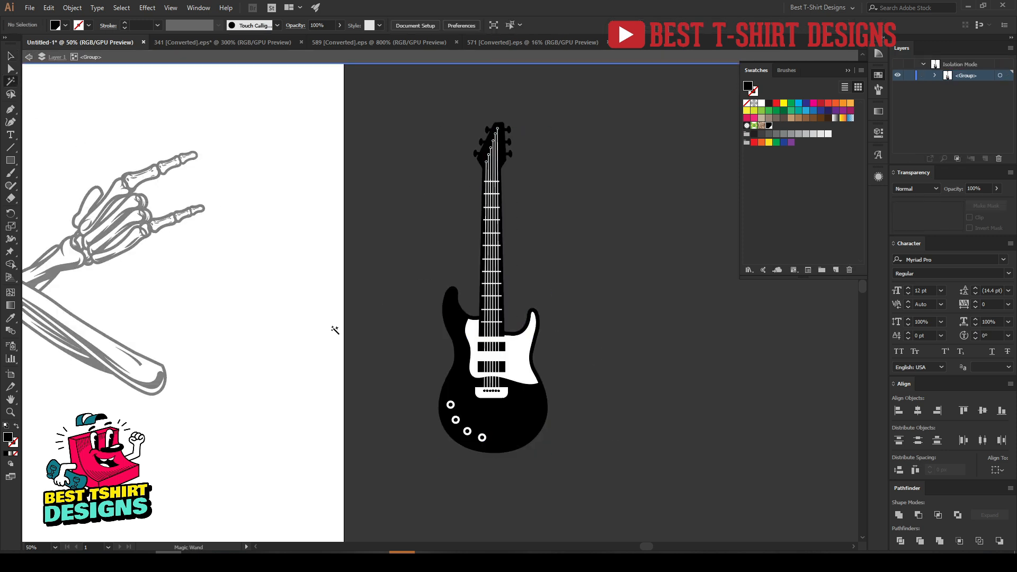
{"action": "left_click", "coordinate": [517, 360]}
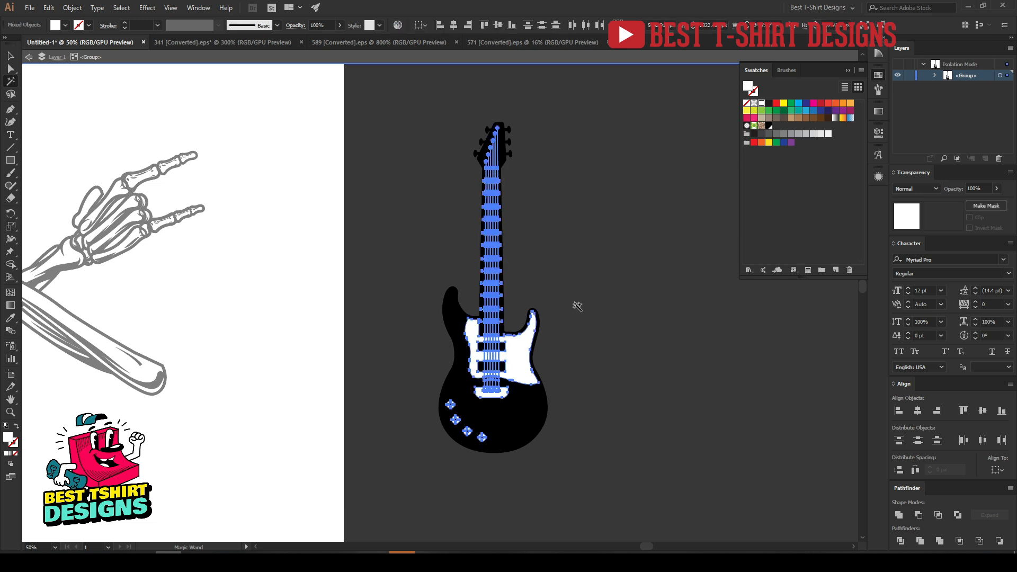
{"action": "key", "text": "Delete"}
{"action": "key", "text": "v"}
{"action": "key", "text": "Escape"}
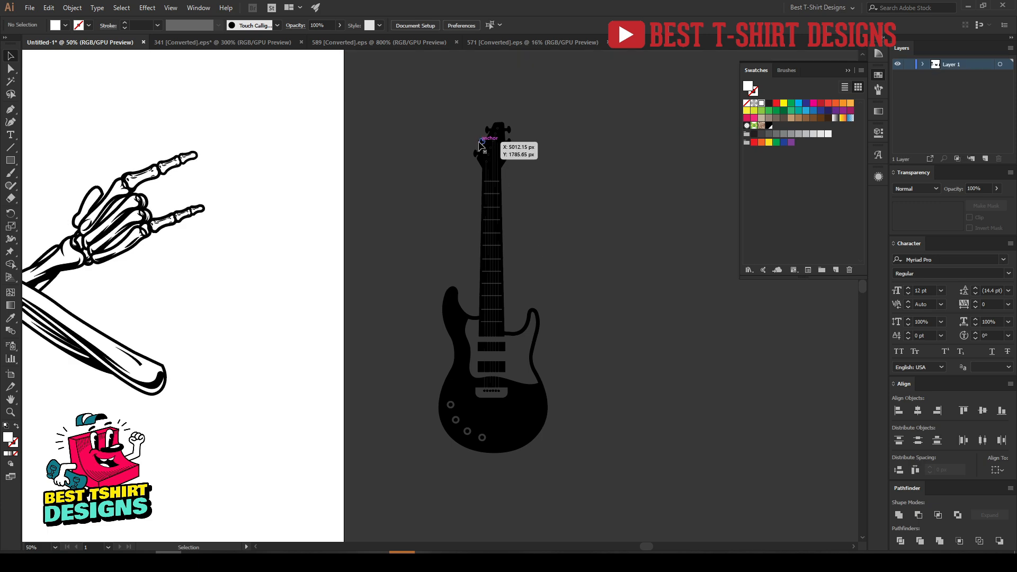
Move the guitar from the dark canvas onto the artboard beside the right skeleton hand.
{"action": "left_click", "coordinate": [479, 143]}
{"action": "left_click_drag", "start_coordinate": [480, 143], "coordinate": [282, 202]}
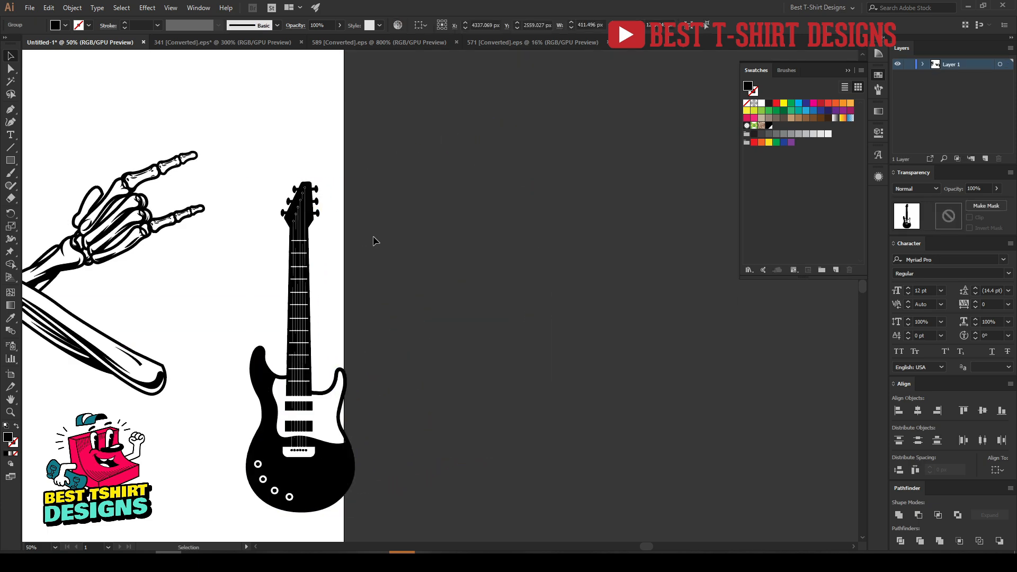
{"action": "left_click", "coordinate": [373, 241]}
Examine the cut-out strings, tuning pegs and frets of the guitar's headstock and neck against the white artboard.
{"action": "scroll", "coordinate": [272, 167], "scroll_direction": "up", "scroll_amount": 5}
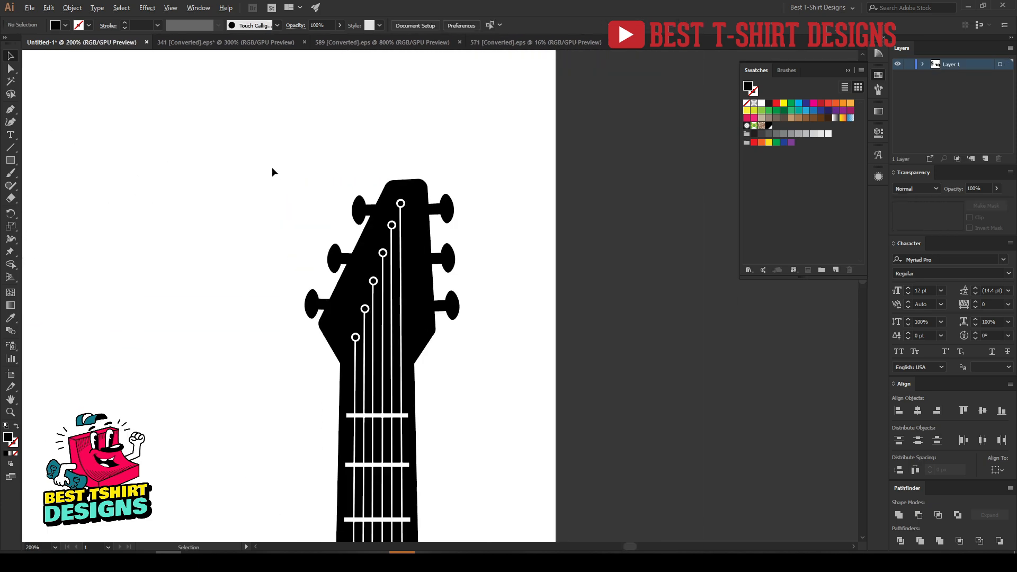
{"action": "scroll", "coordinate": [371, 364], "scroll_direction": "up", "scroll_amount": 1}
{"action": "scroll", "coordinate": [351, 327], "scroll_direction": "down", "scroll_amount": 2}
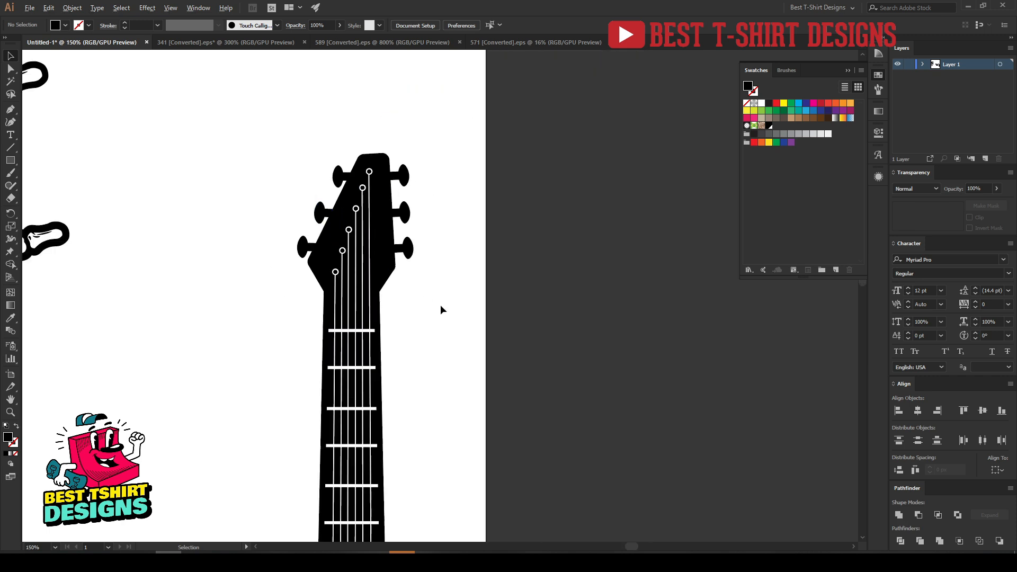
{"action": "scroll", "coordinate": [441, 305], "scroll_direction": "down", "scroll_amount": 2}
{"action": "left_click_drag", "start_coordinate": [342, 234], "coordinate": [533, 439]}
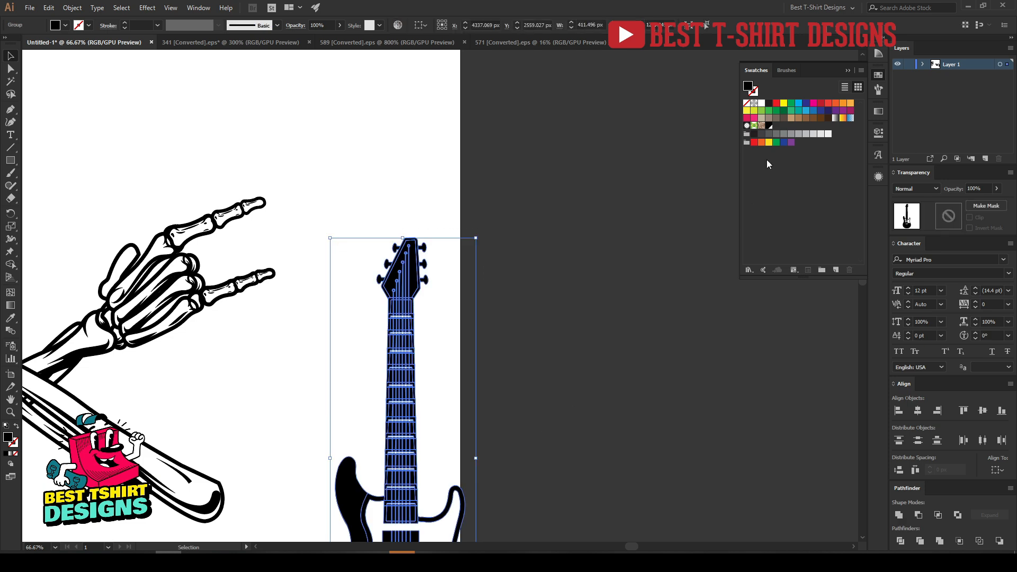
{"action": "left_click", "coordinate": [440, 360]}
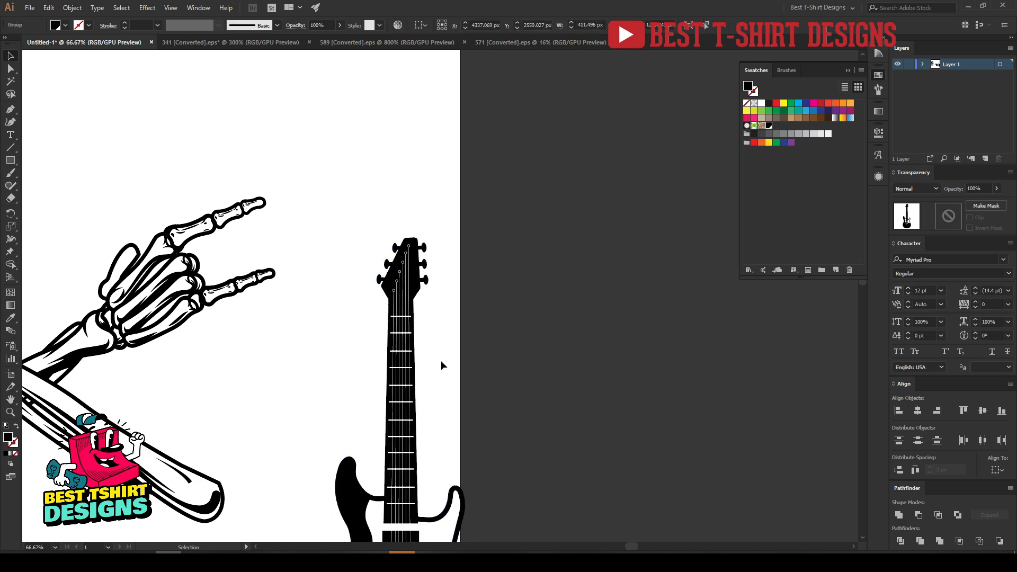
{"action": "scroll", "coordinate": [409, 284], "scroll_direction": "up", "scroll_amount": 5}
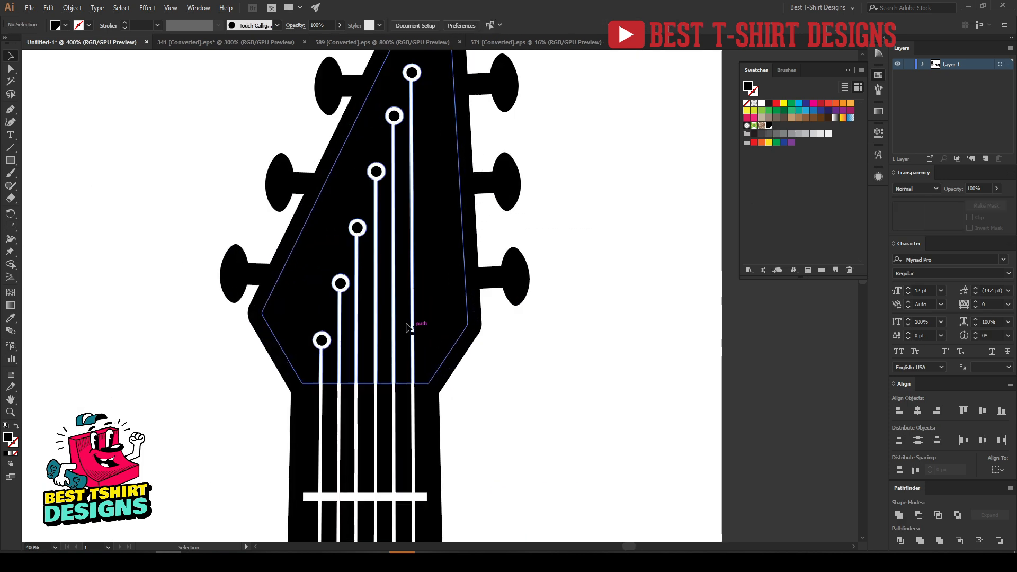
{"action": "scroll", "coordinate": [416, 334], "scroll_direction": "down", "scroll_amount": 3}
{"action": "scroll", "coordinate": [394, 280], "scroll_direction": "down", "scroll_amount": 4}
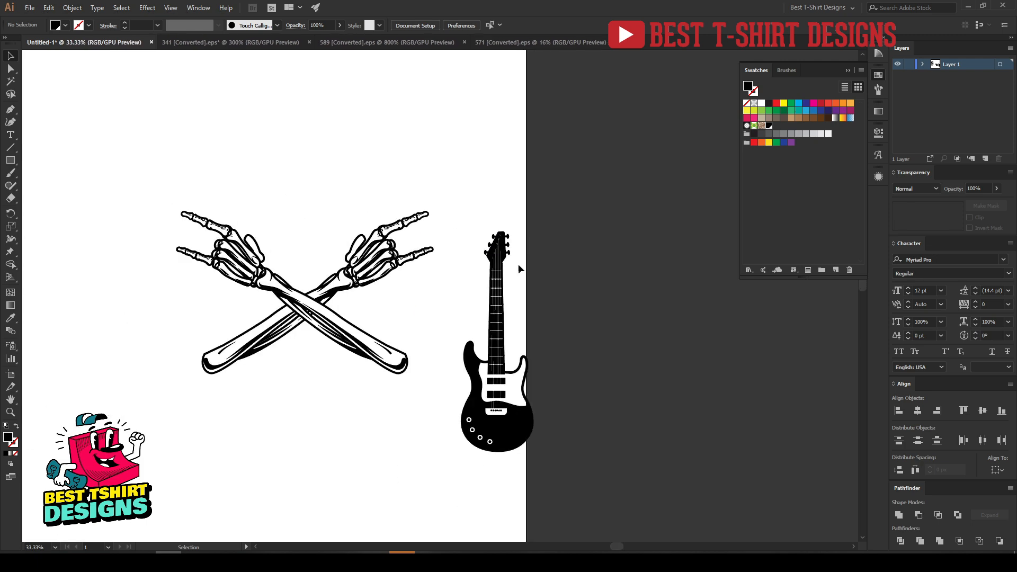
Erase the guitar's body and lower neck with a rectangular Eraser area, keeping only the headstock and the first four frets.
{"action": "left_click", "coordinate": [503, 316]}
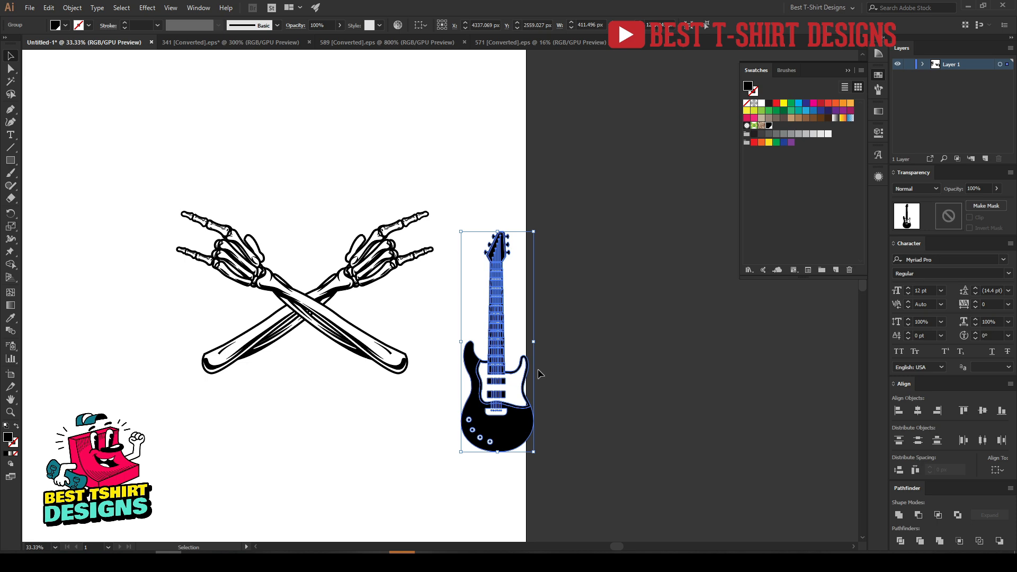
{"action": "scroll", "coordinate": [503, 260], "scroll_direction": "up", "scroll_amount": 4}
{"action": "scroll", "coordinate": [479, 347], "scroll_direction": "down", "scroll_amount": 1}
{"action": "scroll", "coordinate": [479, 347], "scroll_direction": "down", "scroll_amount": 3}
{"action": "scroll", "coordinate": [459, 285], "scroll_direction": "up", "scroll_amount": 4}
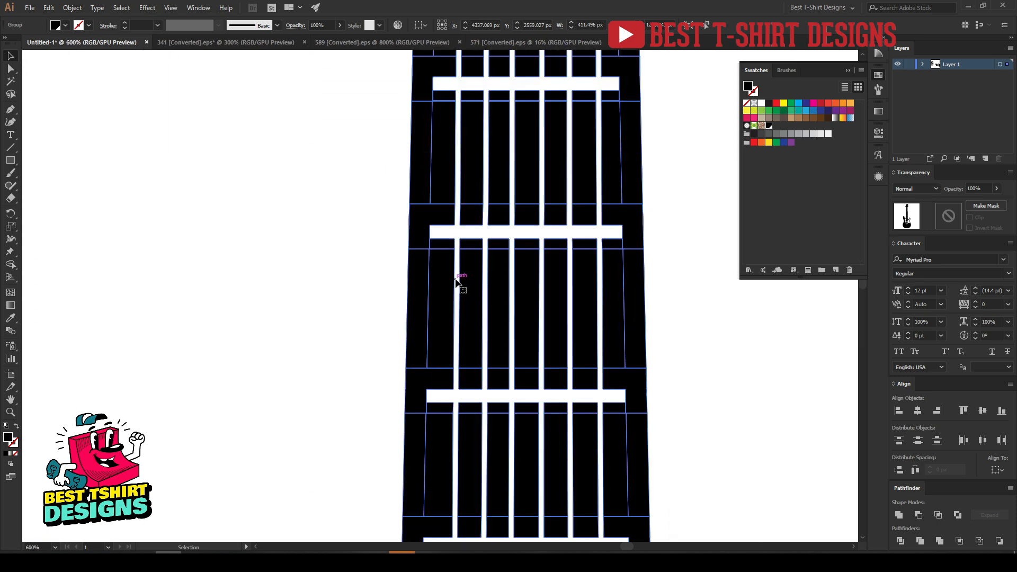
{"action": "scroll", "coordinate": [431, 268], "scroll_direction": "down", "scroll_amount": 6}
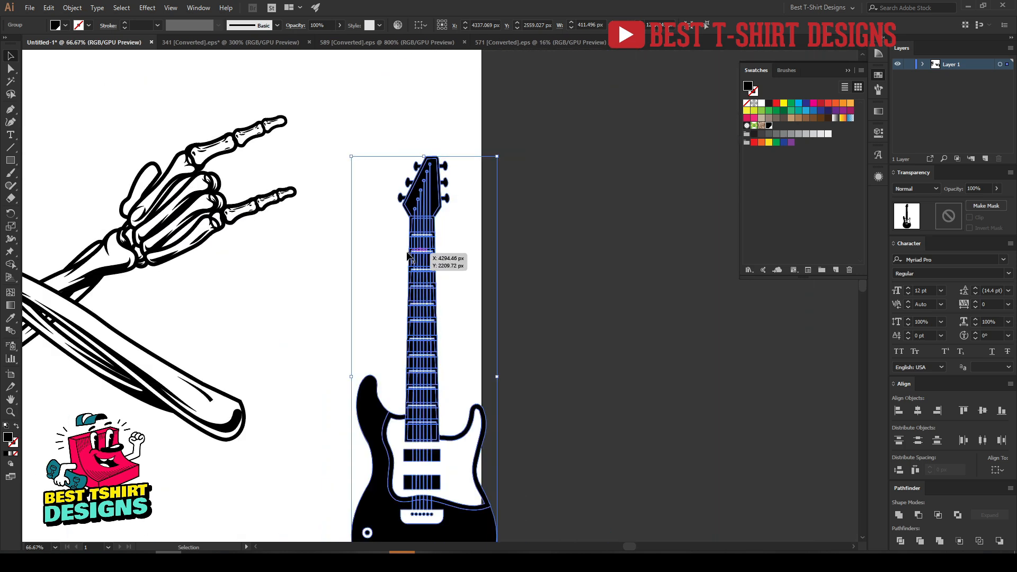
{"action": "key", "text": "shift+e"}
{"action": "scroll", "coordinate": [450, 232], "scroll_direction": "down", "scroll_amount": 3}
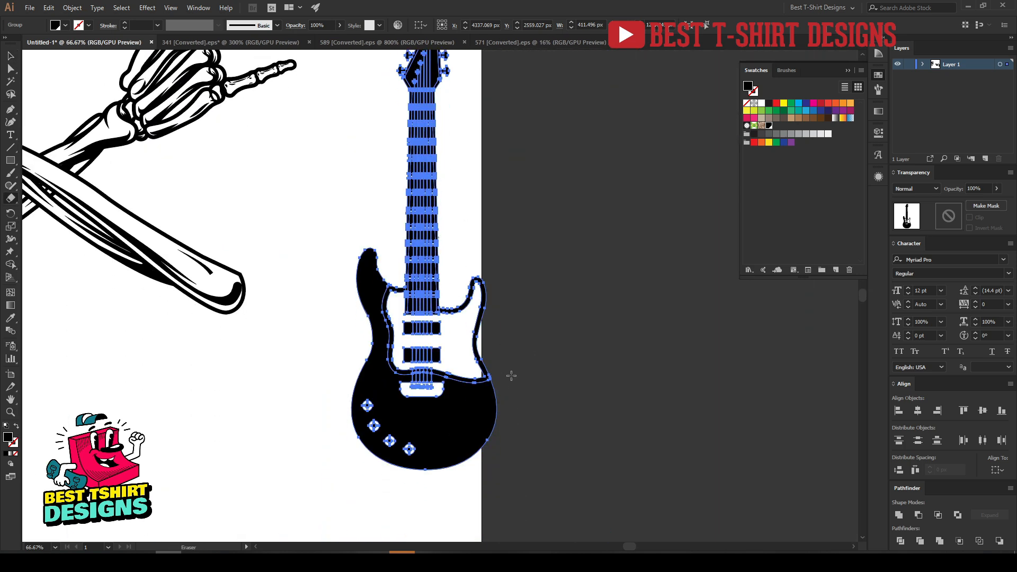
{"action": "mouse_move", "coordinate": [559, 524]}
{"action": "left_mouse_down"}
{"action": "mouse_move", "coordinate": [357, 267]}
{"action": "mouse_move", "coordinate": [299, 167]}
{"action": "left_mouse_up"}
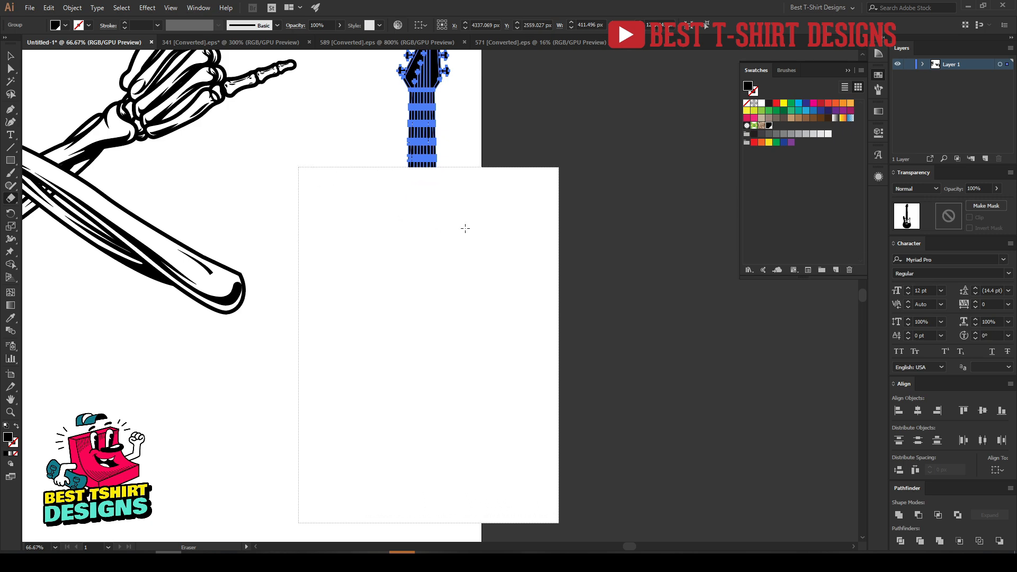
{"action": "key", "text": "v"}
Draw a black rectangle along the cut end of the neck, covering the ends of the string gaps.
{"action": "scroll", "coordinate": [465, 227], "scroll_direction": "up", "scroll_amount": 5}
{"action": "scroll", "coordinate": [412, 173], "scroll_direction": "up", "scroll_amount": 4}
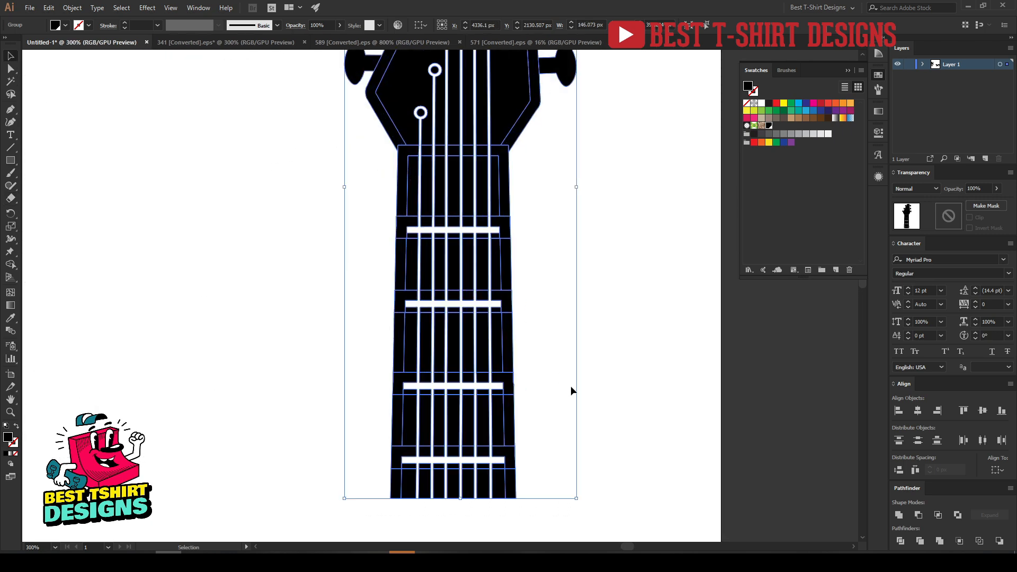
{"action": "left_click", "coordinate": [571, 385]}
{"action": "scroll", "coordinate": [571, 386], "scroll_direction": "down", "scroll_amount": 2}
{"action": "scroll", "coordinate": [454, 468], "scroll_direction": "up", "scroll_amount": 3}
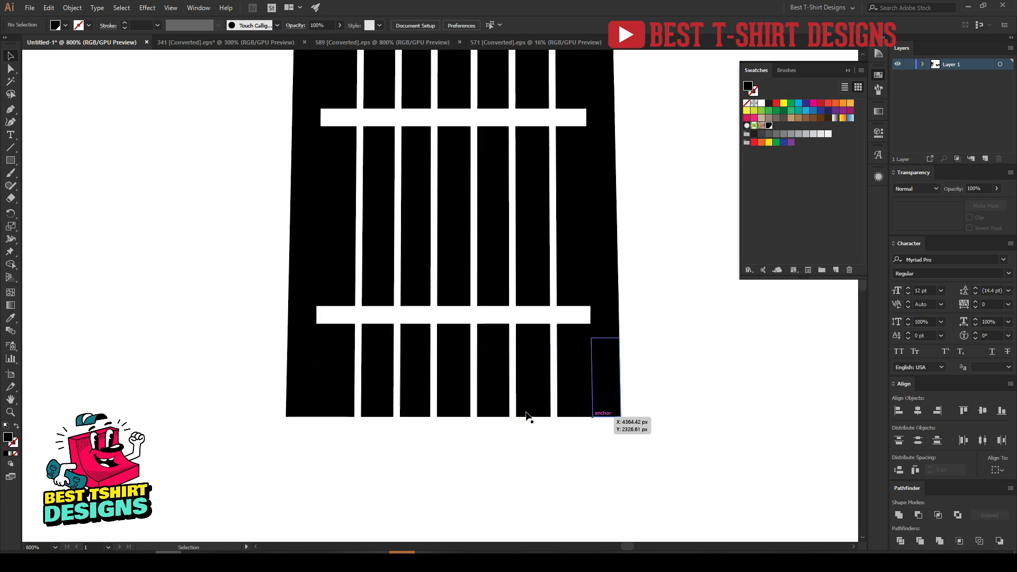
{"action": "left_click", "coordinate": [14, 161]}
{"action": "left_click_drag", "start_coordinate": [308, 372], "coordinate": [589, 417]}
{"action": "key", "text": "v"}
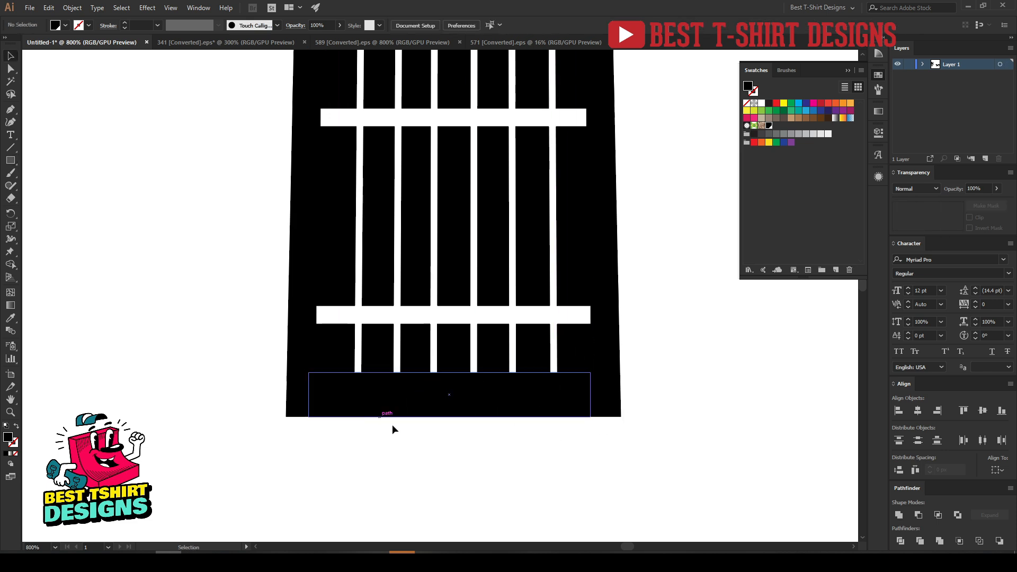
Unite the headstock and neck pieces with the added end rectangle using Pathfinder Unite.
{"action": "scroll", "coordinate": [418, 437], "scroll_direction": "down", "scroll_amount": 4}
{"action": "key", "text": "ctrl+a"}
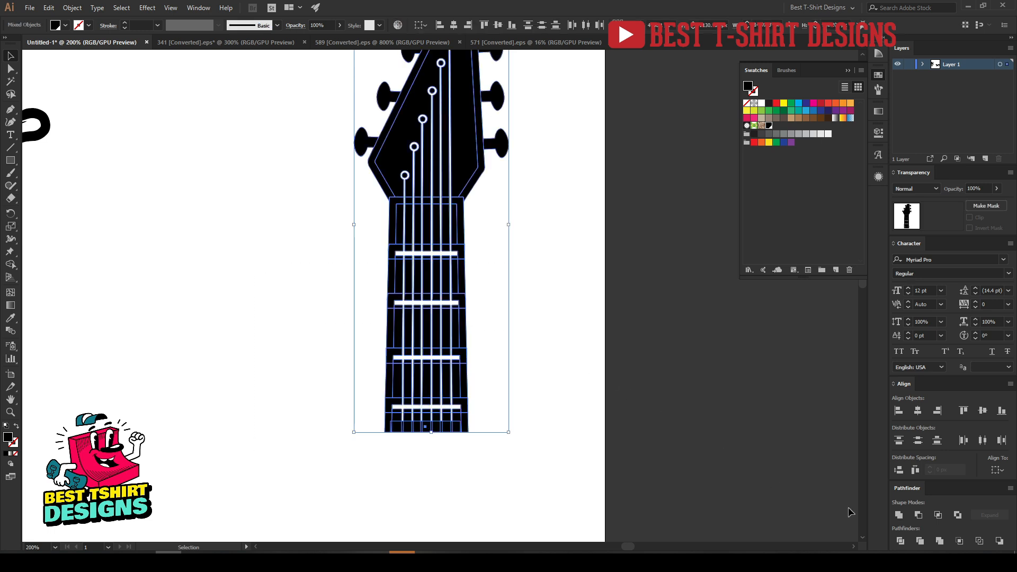
{"action": "left_click", "coordinate": [897, 515]}
{"action": "left_click", "coordinate": [526, 388]}
Test the united headstock and neck with a red fill, and set the fill back to black.
{"action": "scroll", "coordinate": [527, 390], "scroll_direction": "up", "scroll_amount": 1}
{"action": "scroll", "coordinate": [527, 390], "scroll_direction": "up", "scroll_amount": 1}
{"action": "left_click_drag", "start_coordinate": [427, 297], "coordinate": [618, 346]}
{"action": "left_click", "coordinate": [776, 103]}
{"action": "left_click_drag", "start_coordinate": [658, 290], "coordinate": [414, 284]}
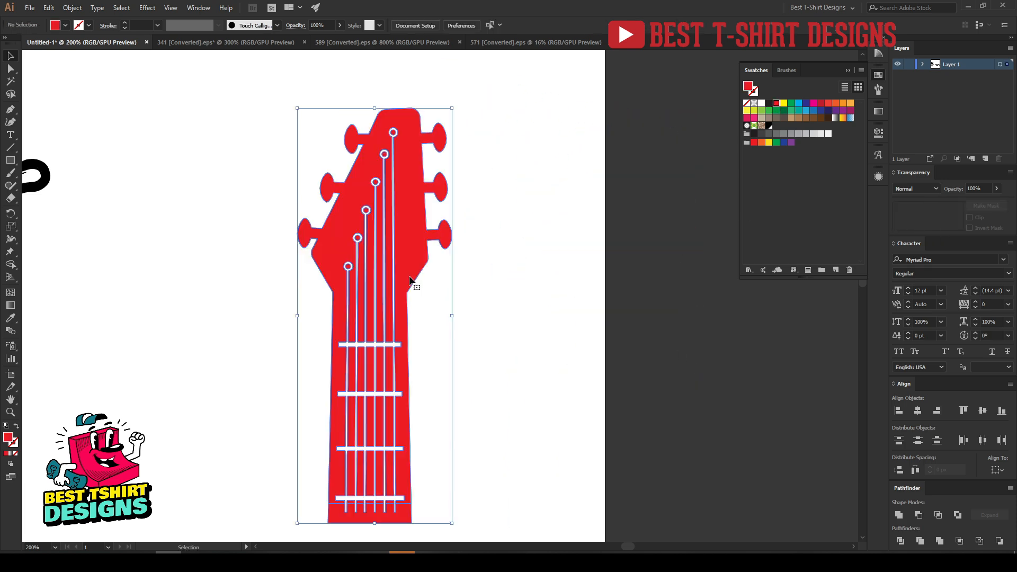
{"action": "left_click", "coordinate": [769, 126]}
{"action": "left_click", "coordinate": [510, 361]}
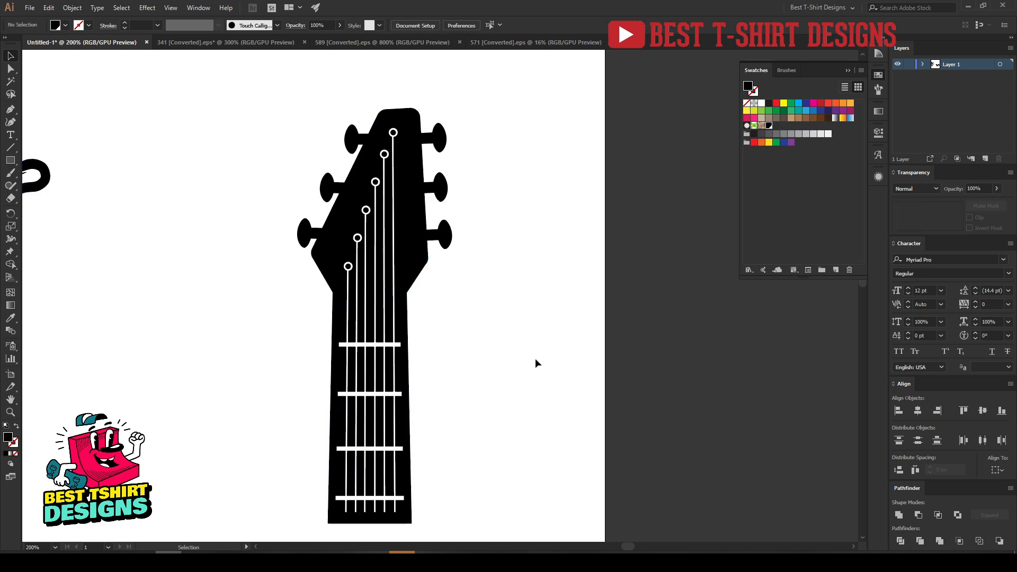
Move the guitar neck onto the crossed arms, enlarge it to about 407 px wide and place it over their crossing.
{"action": "scroll", "coordinate": [538, 359], "scroll_direction": "down", "scroll_amount": 4}
{"action": "left_click_drag", "start_coordinate": [503, 362], "coordinate": [219, 365]}
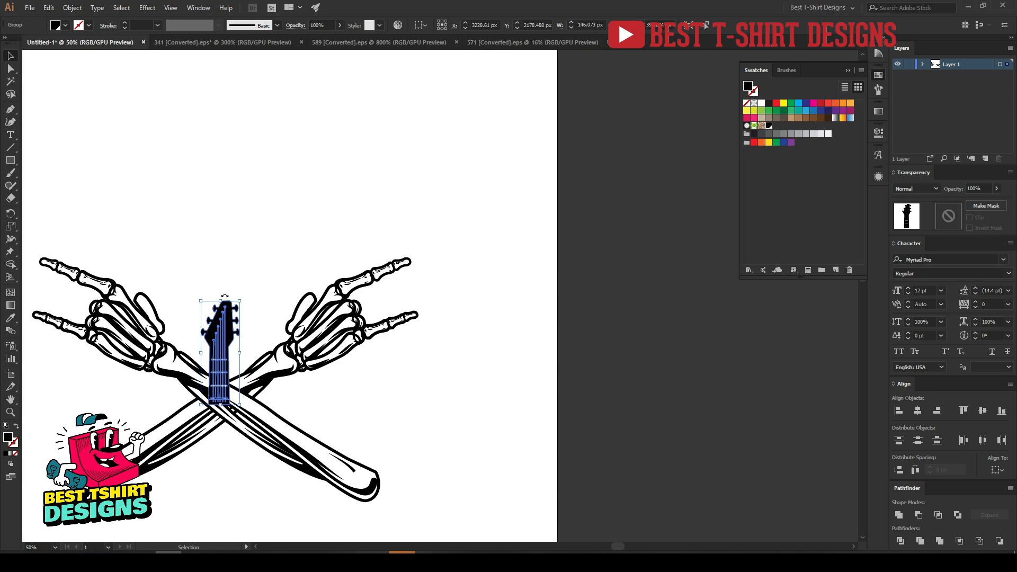
{"action": "left_click_drag", "start_coordinate": [226, 298], "coordinate": [245, 114]}
{"action": "scroll", "coordinate": [516, 267], "scroll_direction": "down", "scroll_amount": 1}
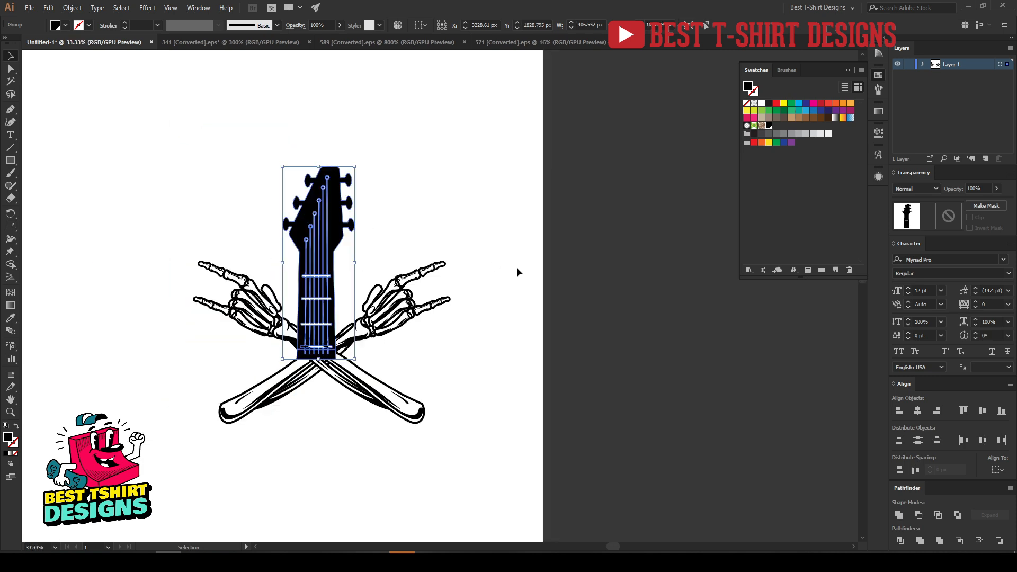
{"action": "scroll", "coordinate": [328, 299], "scroll_direction": "up", "scroll_amount": 1}
{"action": "left_click_drag", "start_coordinate": [324, 264], "coordinate": [327, 335]}
Align the skeleton arms and the guitar neck to each other by their horizontal centres.
{"action": "left_click", "coordinate": [456, 385]}
{"action": "left_click_drag", "start_coordinate": [457, 406], "coordinate": [173, 192]}
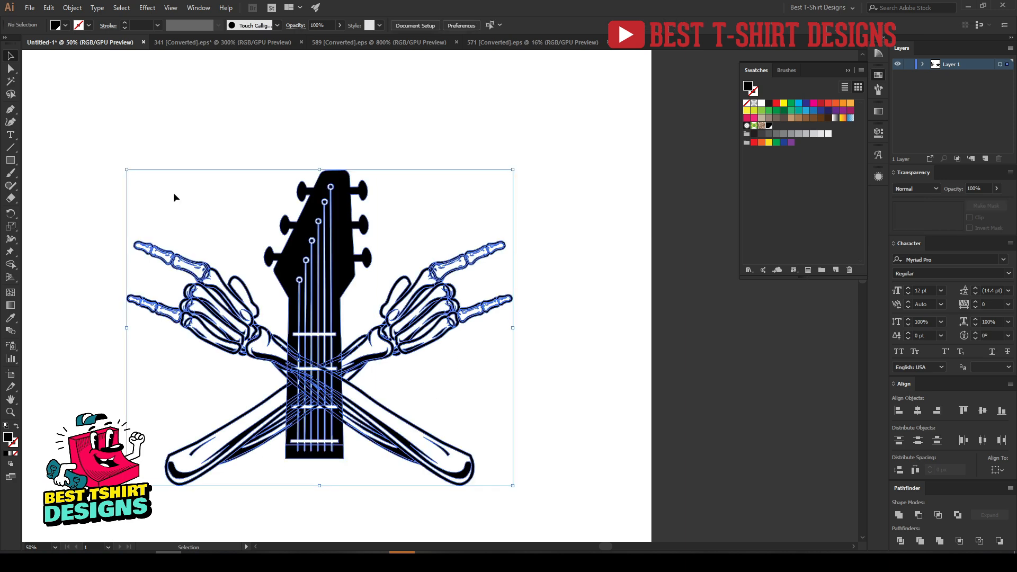
{"action": "left_click", "coordinate": [455, 24]}
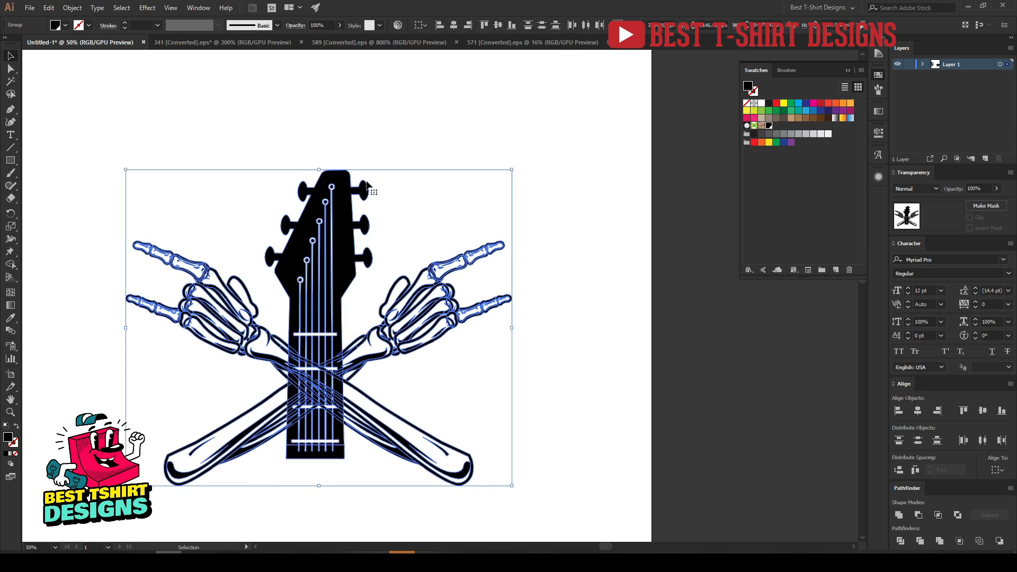
{"action": "left_click", "coordinate": [415, 206]}
Nudge the guitar neck slightly down and 10 px to the left relative to the crossed arms.
{"action": "left_click", "coordinate": [347, 267]}
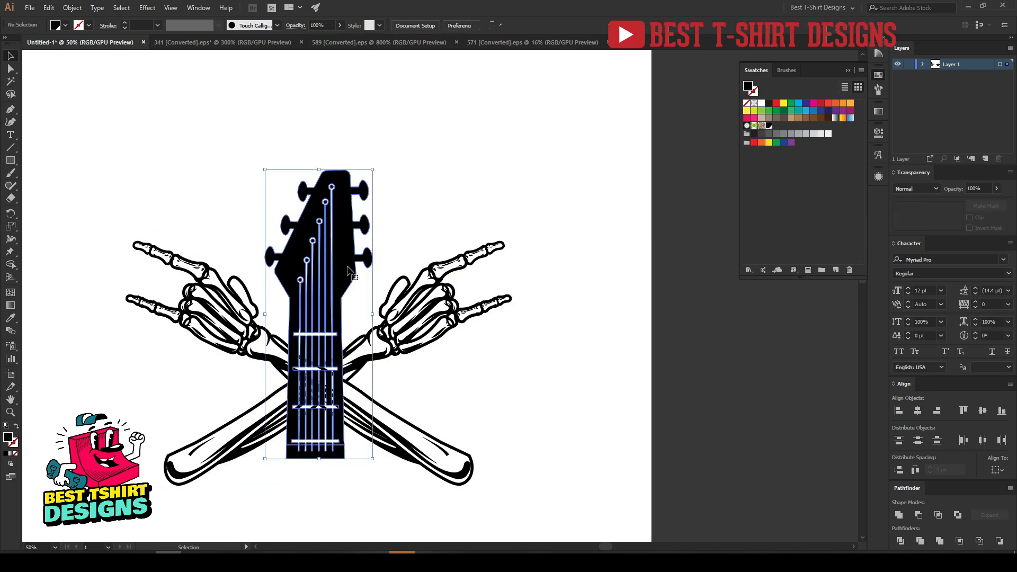
{"action": "key", "text": "shift+Down"}
{"action": "left_click", "coordinate": [415, 428]}
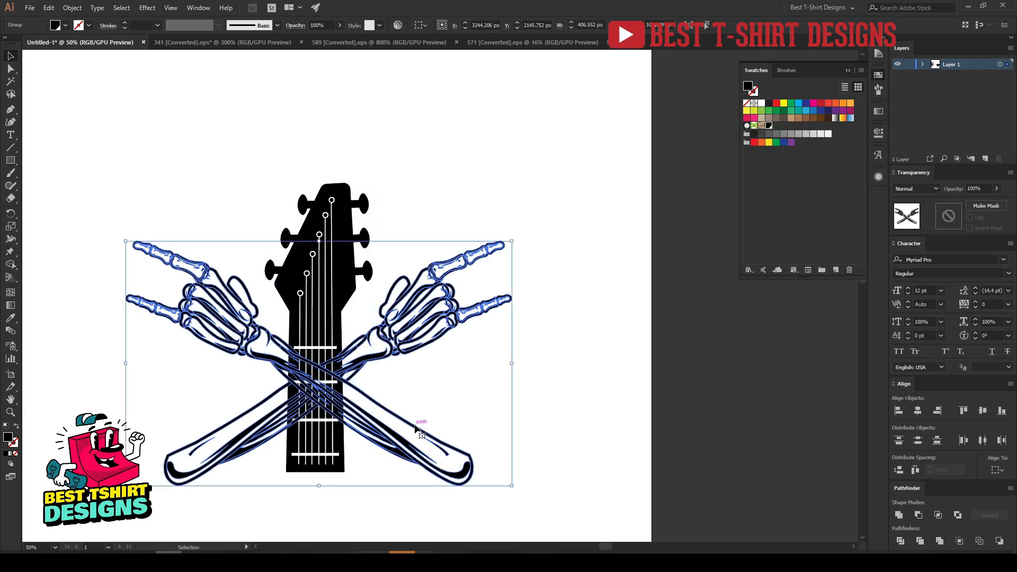
{"action": "left_click", "coordinate": [439, 406]}
{"action": "left_click_drag", "start_coordinate": [373, 466], "coordinate": [209, 245]}
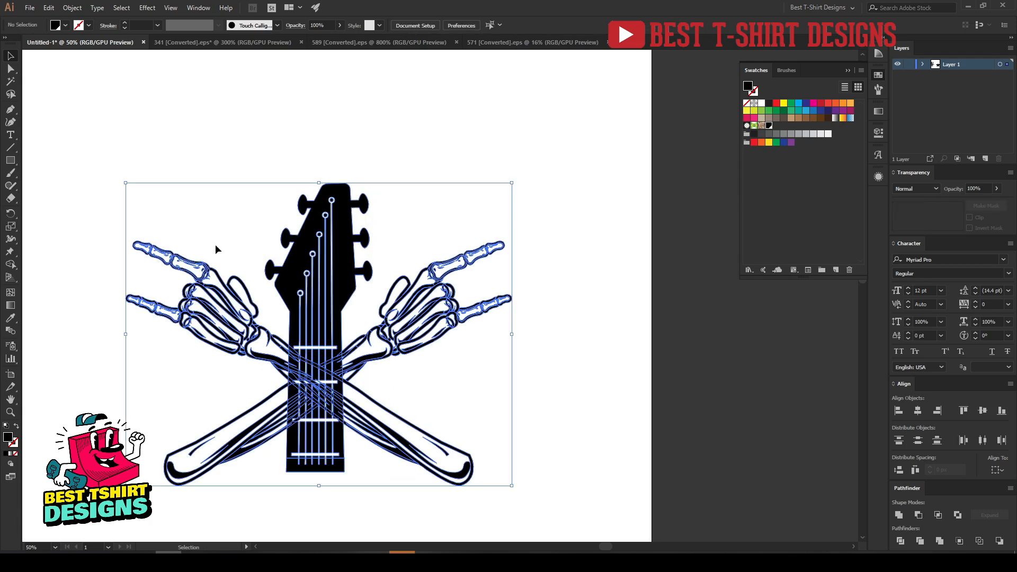
{"action": "left_click", "coordinate": [413, 193]}
{"action": "left_click_drag", "start_coordinate": [230, 164], "coordinate": [389, 211]}
{"action": "key", "text": "shift+Left"}
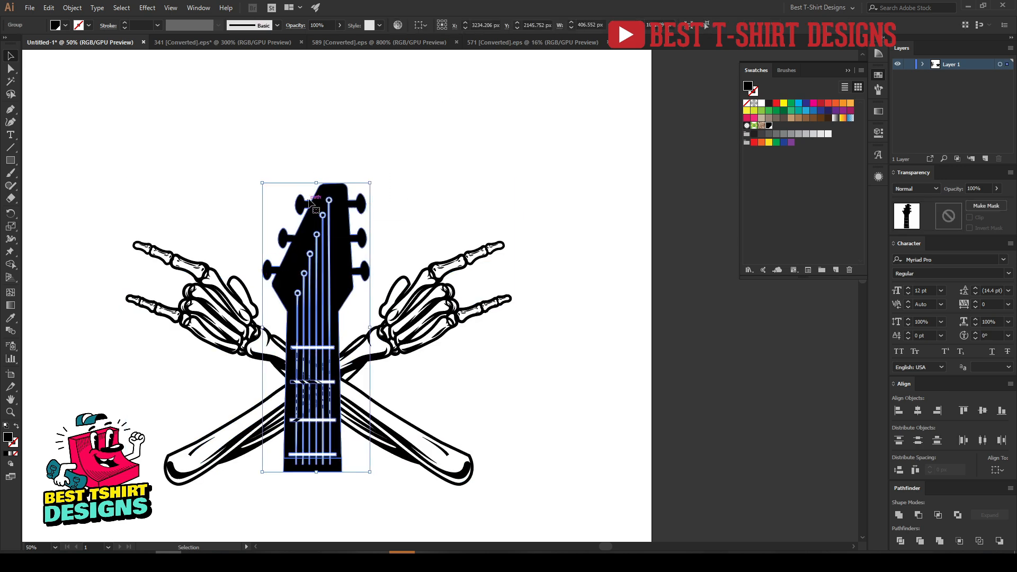
{"action": "left_click", "coordinate": [402, 211]}
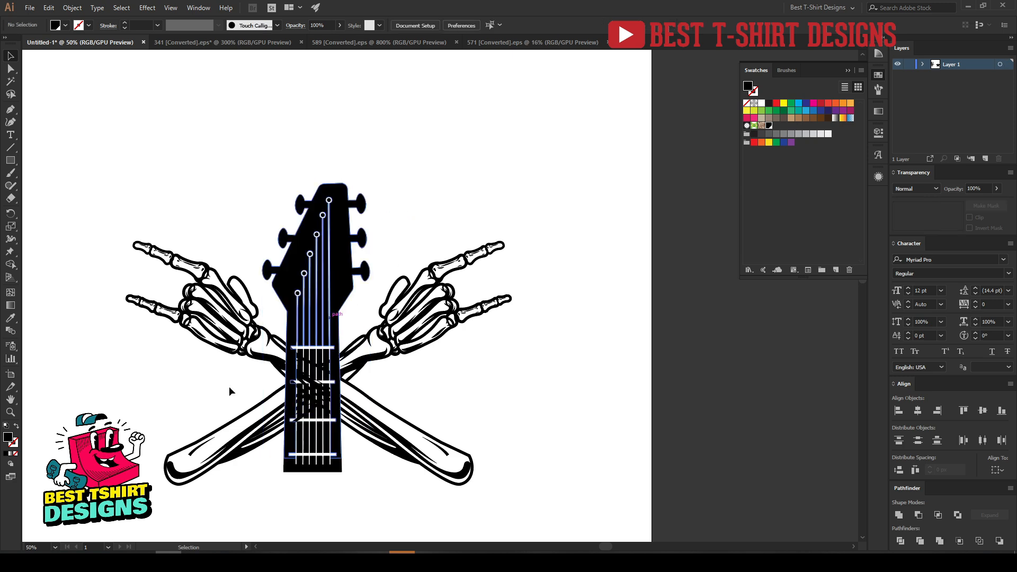
Send the guitar neck behind the crossed skeleton arms.
{"action": "scroll", "coordinate": [183, 401], "scroll_direction": "up", "scroll_amount": 1}
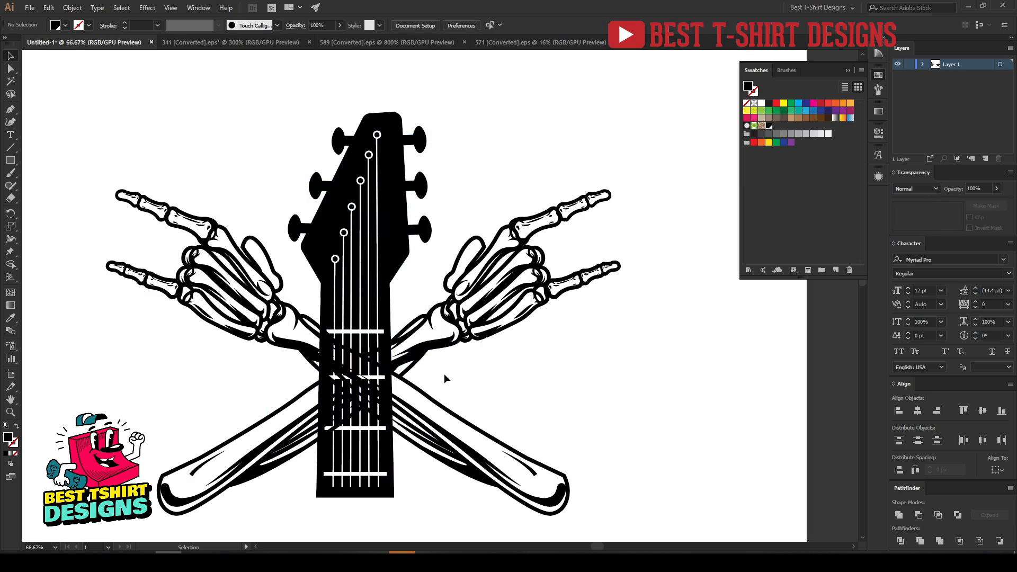
{"action": "left_click", "coordinate": [390, 231]}
{"action": "right_click", "coordinate": [390, 231]}
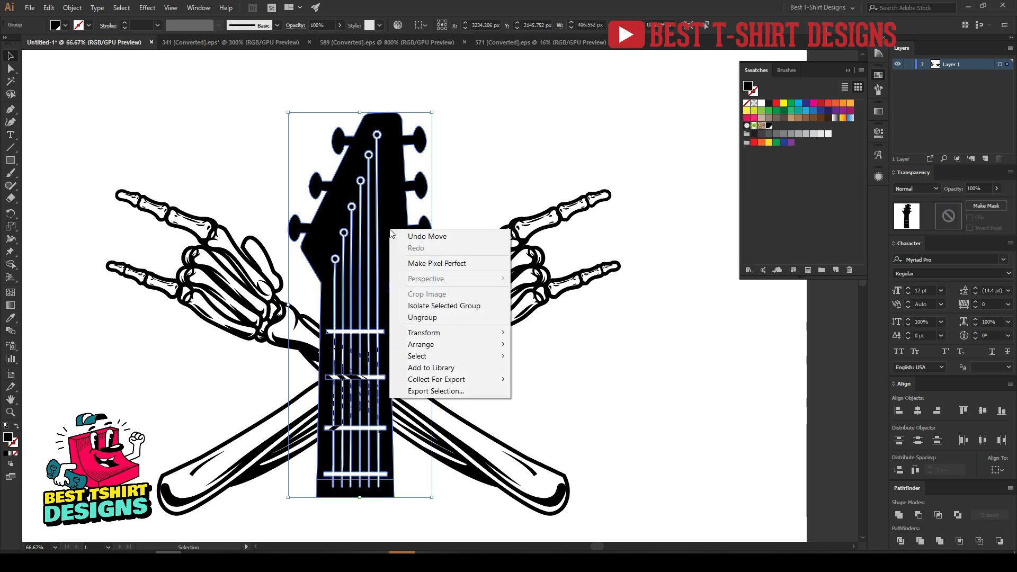
{"action": "mouse_move", "coordinate": [450, 344]}
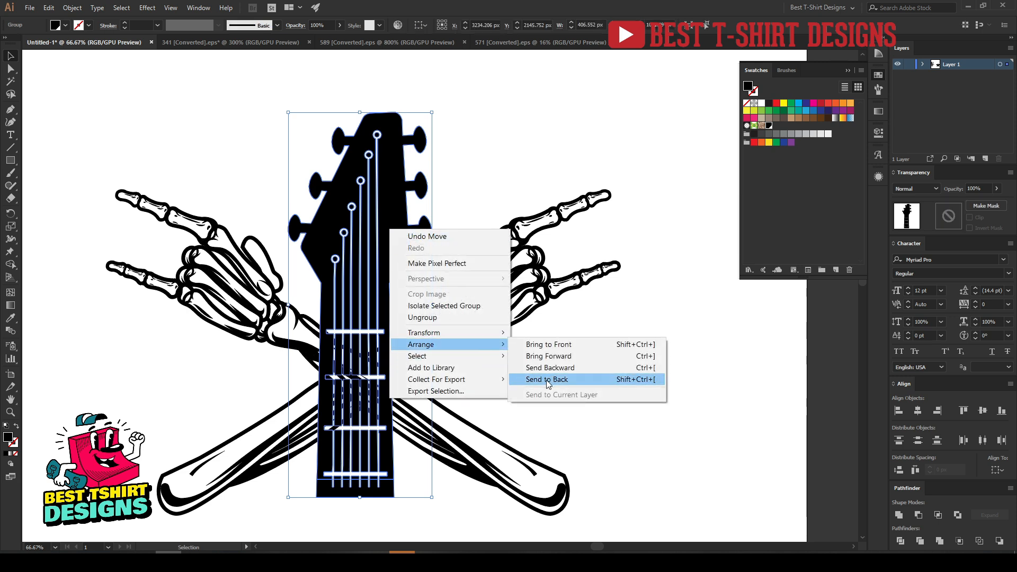
{"action": "left_click", "coordinate": [548, 380]}
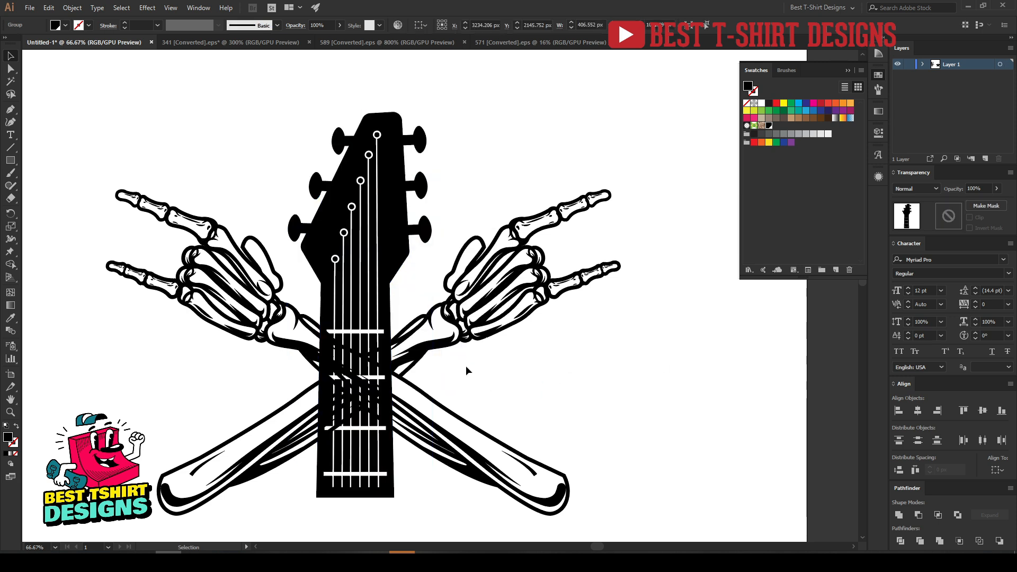
{"action": "left_click", "coordinate": [532, 377]}
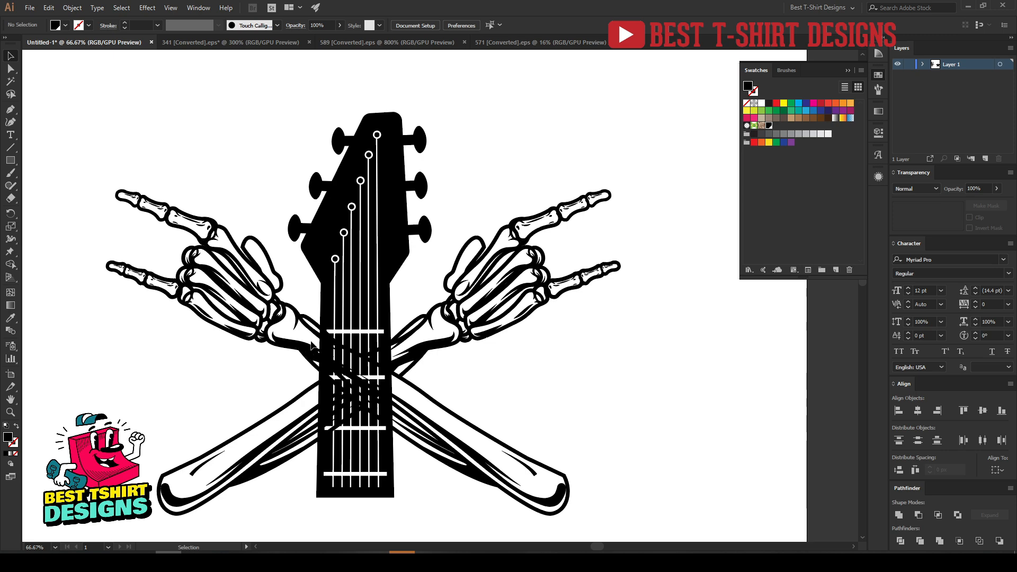
{"action": "left_click", "coordinate": [414, 351]}
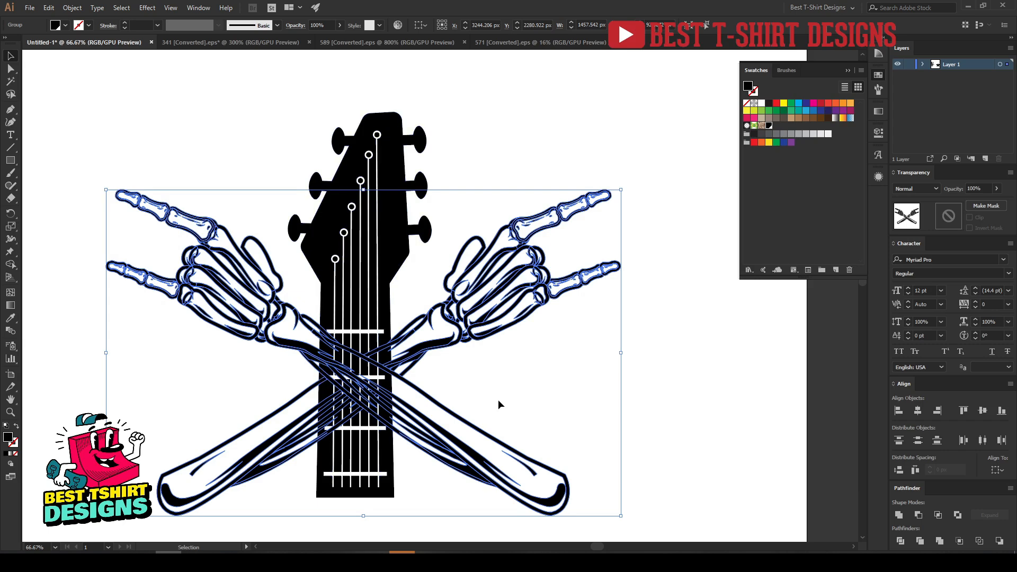
Recolour the guitar neck with a magenta fill so it stands apart from the black arm linework.
{"action": "scroll", "coordinate": [255, 367], "scroll_direction": "up", "scroll_amount": 1}
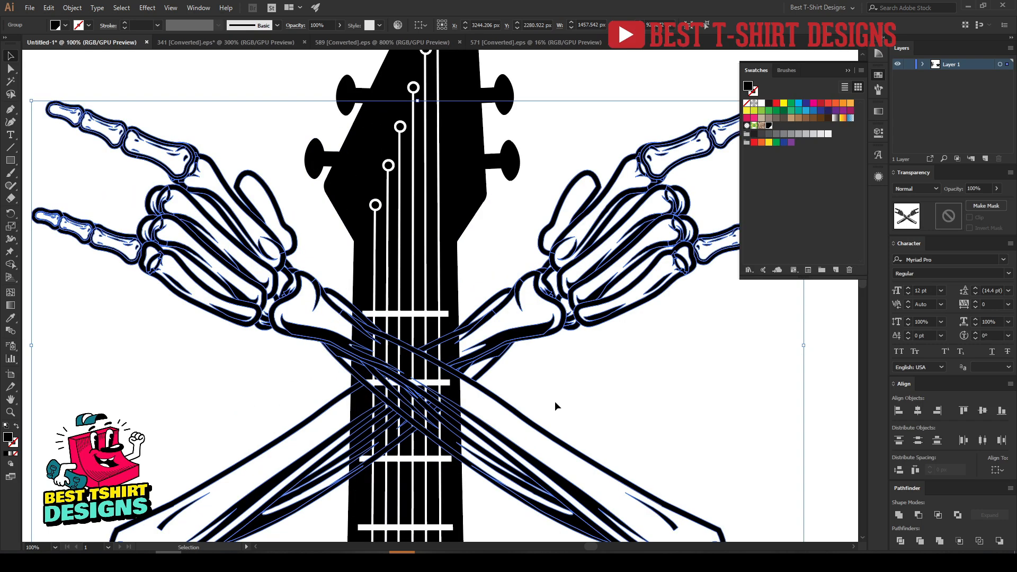
{"action": "scroll", "coordinate": [555, 406], "scroll_direction": "down", "scroll_amount": 3}
{"action": "left_click", "coordinate": [526, 325]}
{"action": "left_click", "coordinate": [458, 247]}
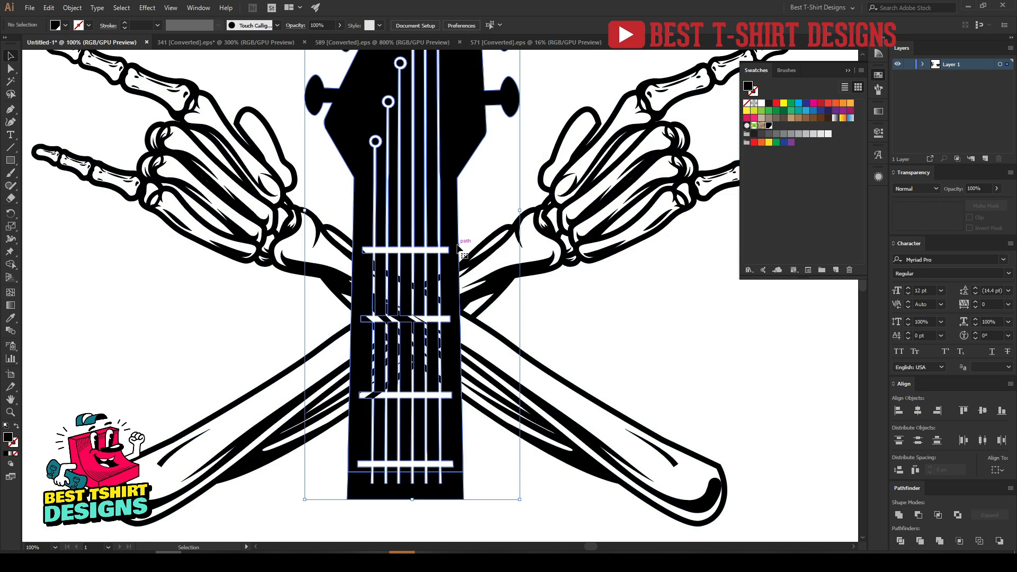
{"action": "left_click", "coordinate": [814, 106]}
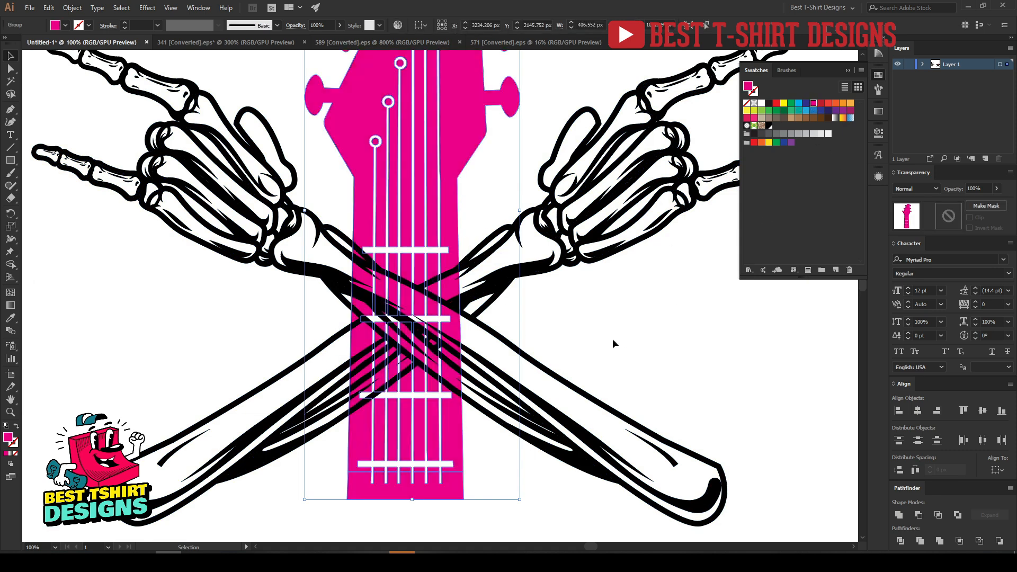
{"action": "left_click", "coordinate": [552, 339]}
{"action": "scroll", "coordinate": [424, 339], "scroll_direction": "up", "scroll_amount": 1}
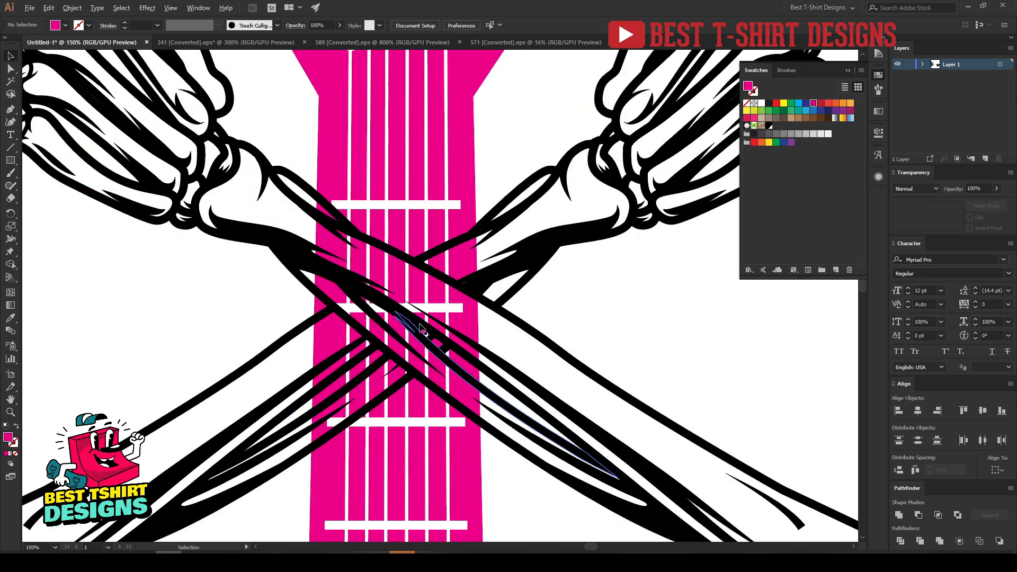
Erase the part of the guitar neck under the front arm with an enlarged Eraser, following the bone's outline.
{"action": "left_click", "coordinate": [392, 178]}
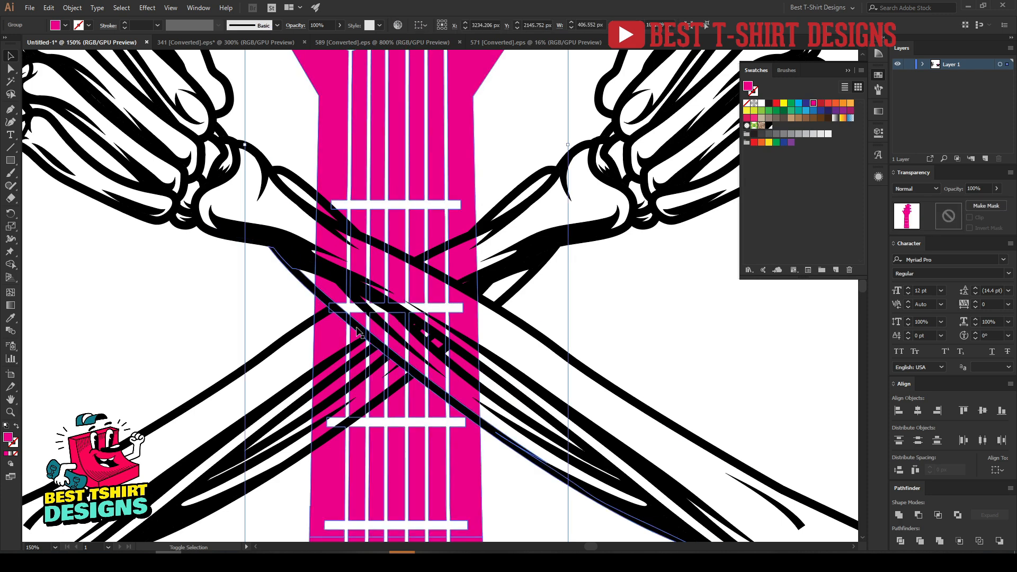
{"action": "key", "text": "shift+e"}
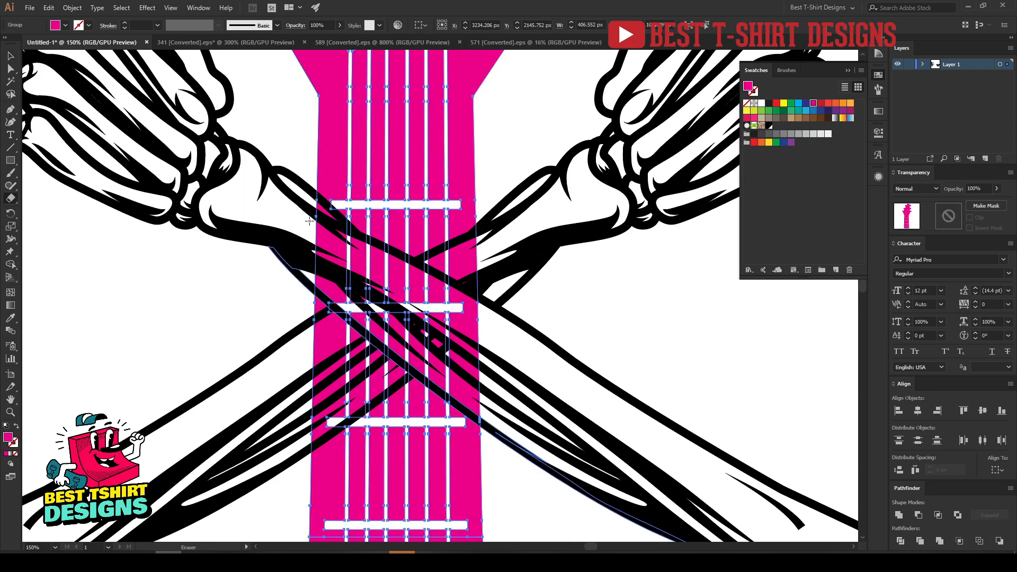
{"action": "key", "text": "bracketright"}
{"action": "key", "text": "bracketright"}
{"action": "key", "text": "bracketright"}
{"action": "key", "text": "bracketright"}
{"action": "key", "text": "bracketright"}
{"action": "mouse_move", "coordinate": [296, 214]}
{"action": "left_mouse_down"}
{"action": "mouse_move", "coordinate": [373, 273]}
{"action": "mouse_move", "coordinate": [562, 375]}
{"action": "left_mouse_up"}
{"action": "mouse_move", "coordinate": [514, 249]}
{"action": "left_mouse_down"}
{"action": "mouse_move", "coordinate": [488, 243]}
{"action": "mouse_move", "coordinate": [434, 284]}
{"action": "mouse_move", "coordinate": [419, 282]}
{"action": "left_mouse_up"}
Erase the magenta neck areas showing through the rear arm just above the crossing, including the leftover fragments.
{"action": "scroll", "coordinate": [423, 286], "scroll_direction": "up", "scroll_amount": 3}
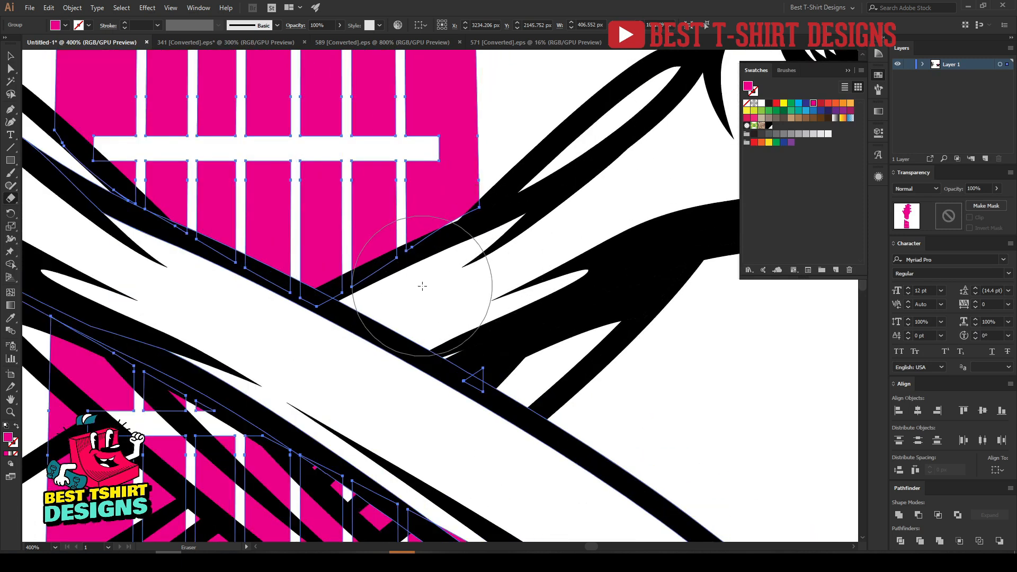
{"action": "scroll", "coordinate": [476, 226], "scroll_direction": "up", "scroll_amount": 3}
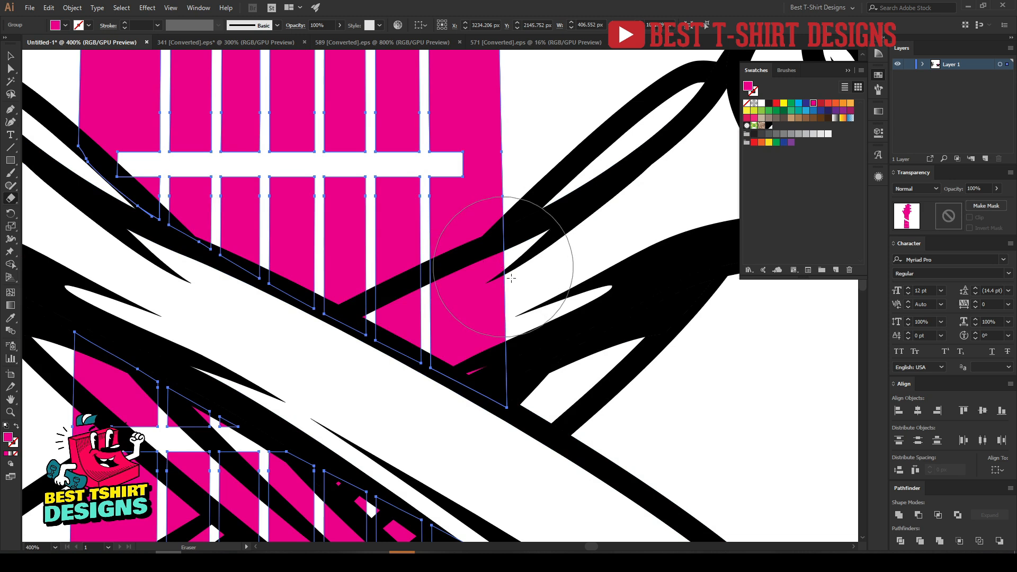
{"action": "left_click", "coordinate": [442, 298]}
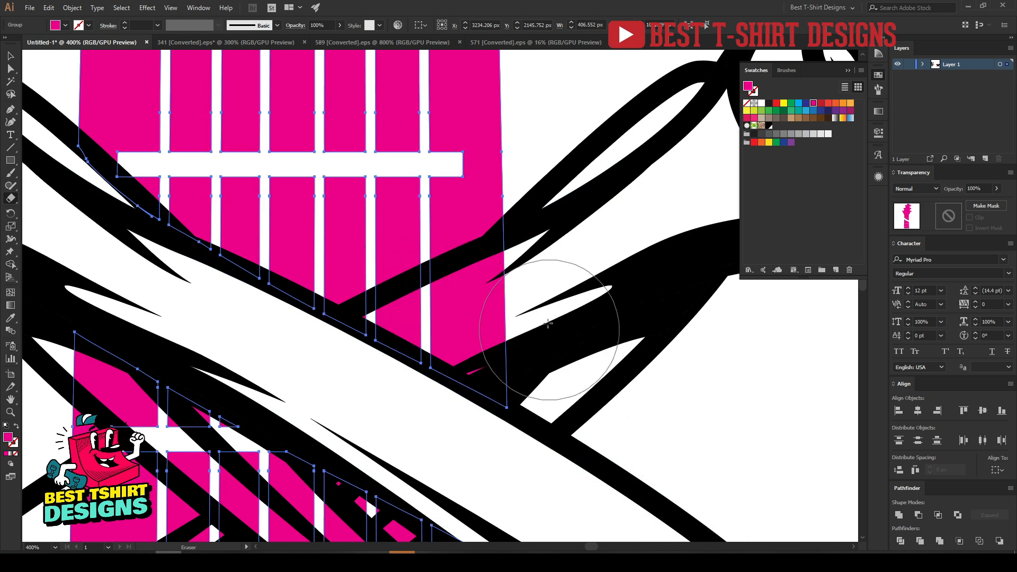
{"action": "mouse_move", "coordinate": [544, 293]}
{"action": "left_mouse_down"}
{"action": "mouse_move", "coordinate": [399, 361]}
{"action": "mouse_move", "coordinate": [357, 394]}
{"action": "left_mouse_up"}
{"action": "scroll", "coordinate": [422, 197], "scroll_direction": "down", "scroll_amount": 1}
{"action": "scroll", "coordinate": [423, 198], "scroll_direction": "down", "scroll_amount": 2}
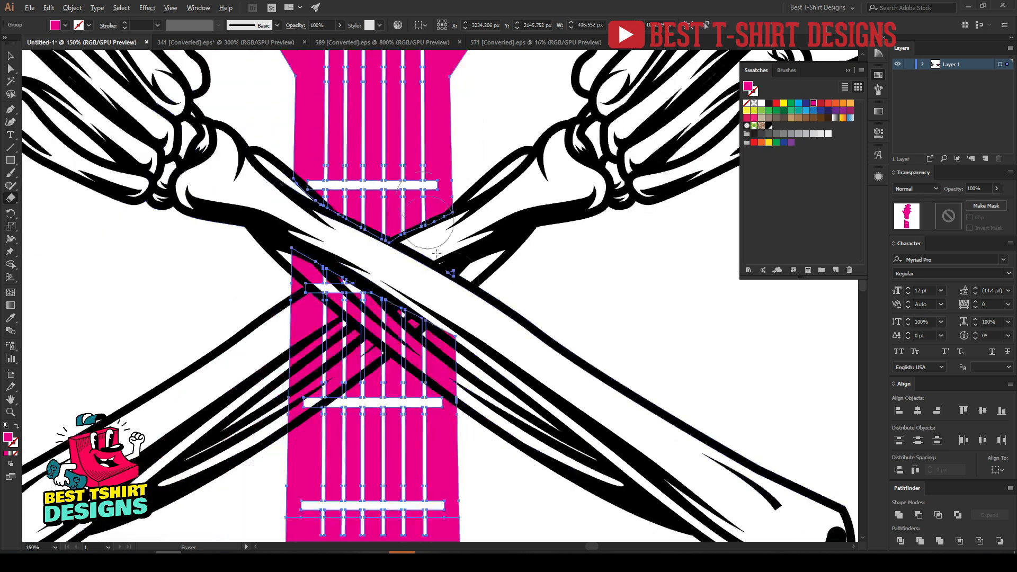
{"action": "left_click_drag", "start_coordinate": [443, 283], "coordinate": [268, 249]}
Erase the rest of the guitar neck below the crossed arms, keeping only the part above the crossing.
{"action": "scroll", "coordinate": [406, 261], "scroll_direction": "down", "scroll_amount": 2}
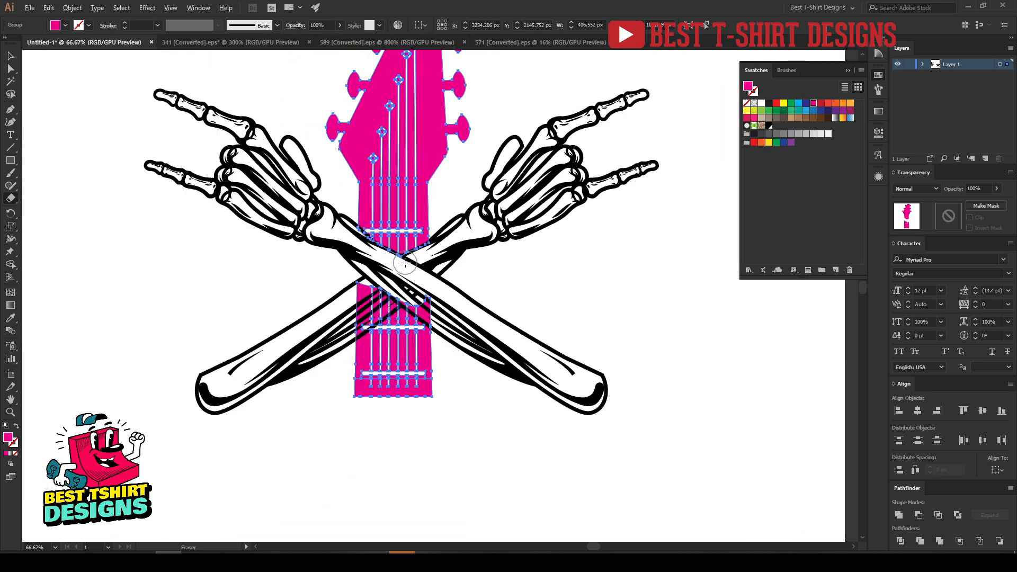
{"action": "mouse_move", "coordinate": [517, 479]}
{"action": "left_mouse_down"}
{"action": "mouse_move", "coordinate": [255, 275]}
{"action": "mouse_move", "coordinate": [329, 370]}
{"action": "left_mouse_up"}
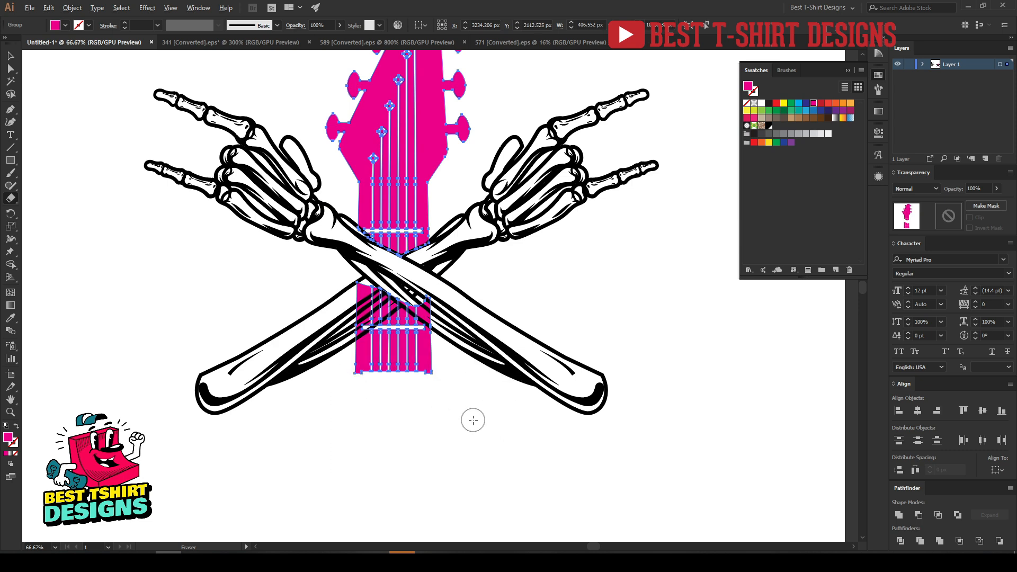
{"action": "mouse_move", "coordinate": [489, 445]}
{"action": "left_mouse_down"}
{"action": "mouse_move", "coordinate": [335, 369]}
{"action": "mouse_move", "coordinate": [296, 340]}
{"action": "mouse_move", "coordinate": [342, 357]}
{"action": "mouse_move", "coordinate": [243, 274]}
{"action": "left_mouse_up"}
Set the fill of the remaining headstock and neck back to black.
{"action": "key", "text": "v"}
{"action": "left_click", "coordinate": [526, 270]}
{"action": "scroll", "coordinate": [504, 281], "scroll_direction": "down", "scroll_amount": 1}
{"action": "left_click", "coordinate": [433, 164]}
{"action": "left_click", "coordinate": [768, 128]}
{"action": "left_click", "coordinate": [586, 276]}
{"action": "scroll", "coordinate": [393, 471], "scroll_direction": "up", "scroll_amount": 2}
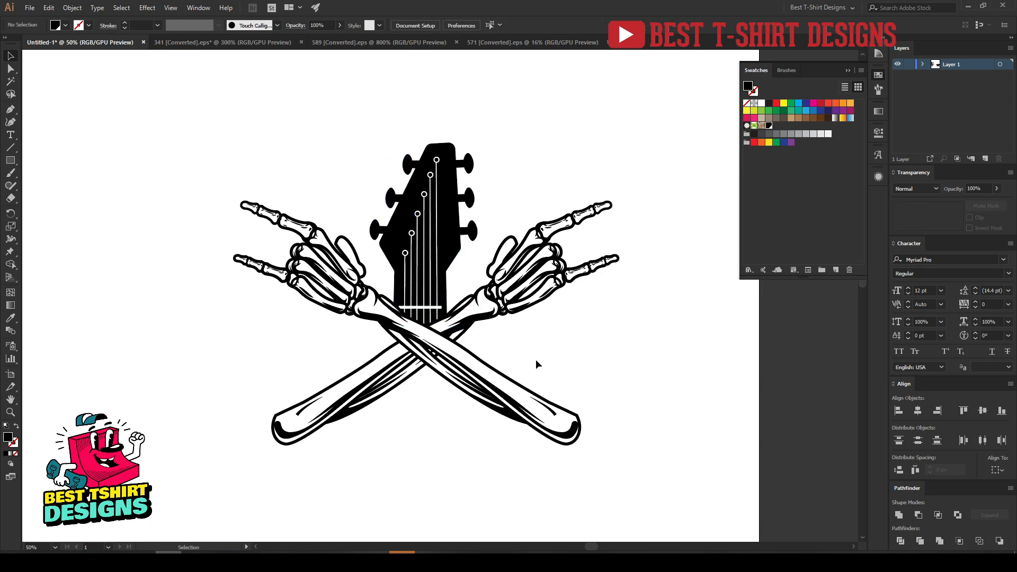
{"action": "scroll", "coordinate": [432, 369], "scroll_direction": "up", "scroll_amount": 4}
{"action": "scroll", "coordinate": [429, 367], "scroll_direction": "down", "scroll_amount": 4}
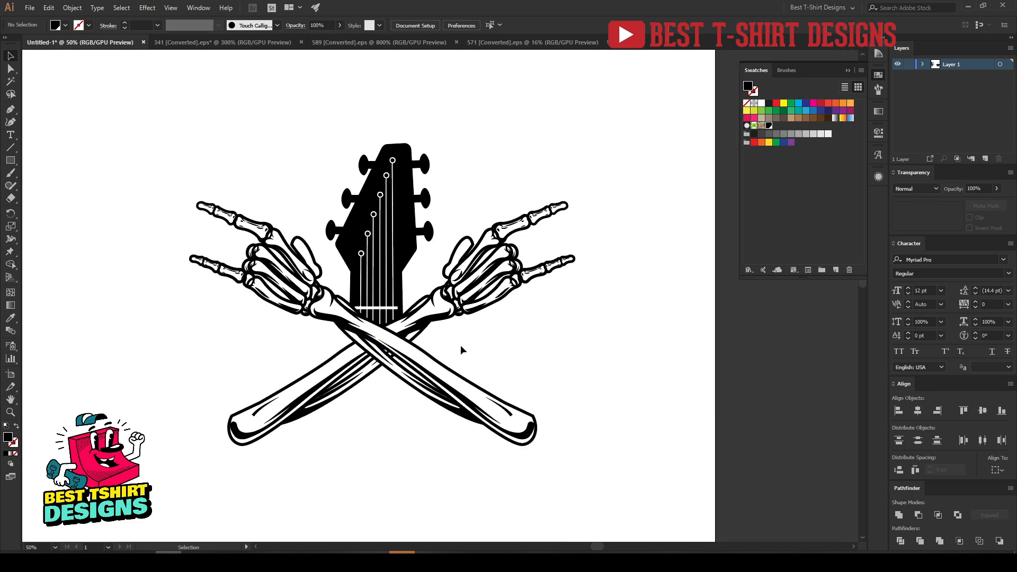
{"action": "left_click_drag", "start_coordinate": [257, 162], "coordinate": [526, 458]}
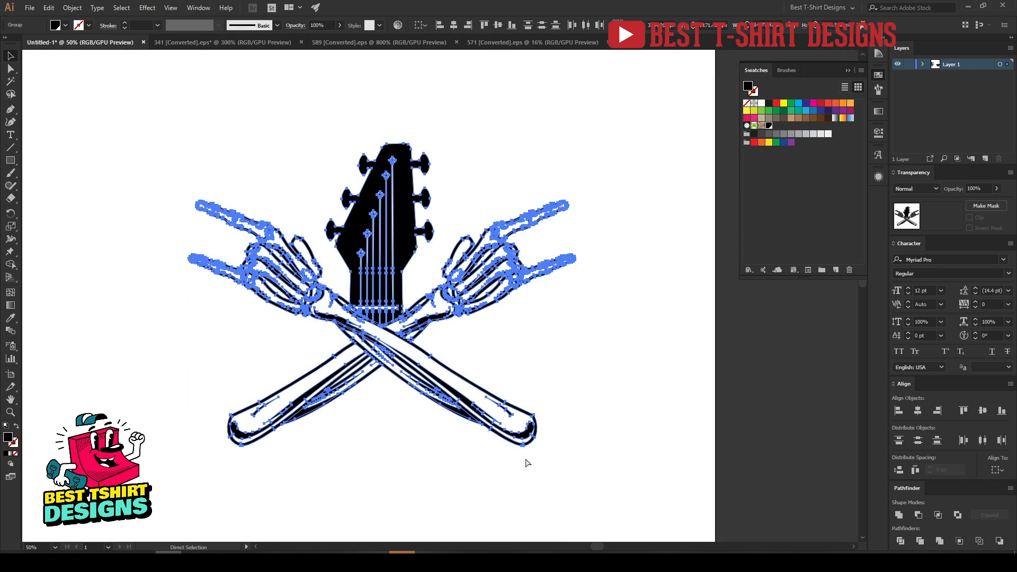
{"action": "left_click", "coordinate": [565, 356]}
{"action": "scroll", "coordinate": [402, 440], "scroll_direction": "down", "scroll_amount": 1}
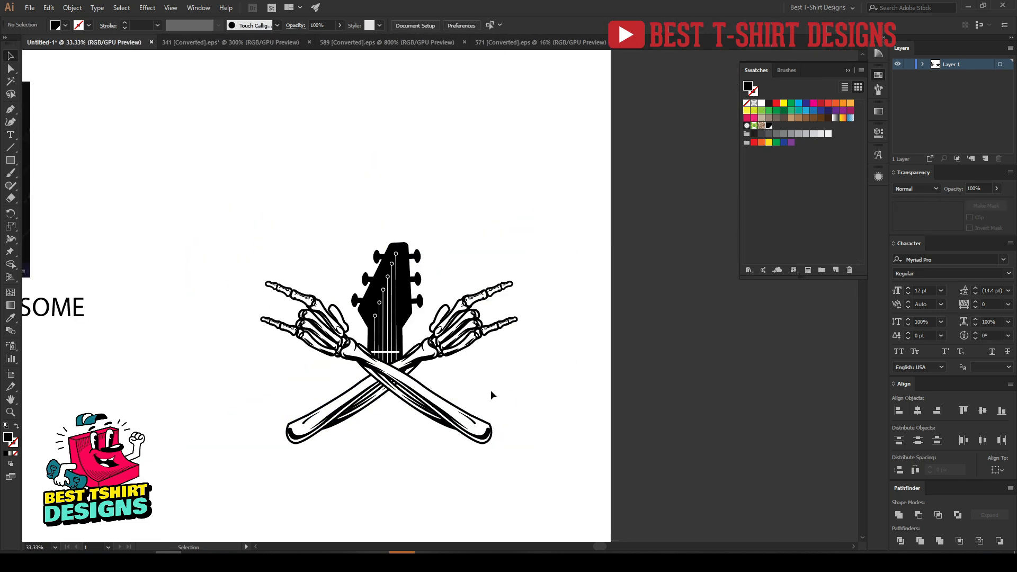
Switch to the 571 [Converted].eps rose document and delete the grey drop shadow inside the rose group.
{"action": "left_click", "coordinate": [527, 43]}
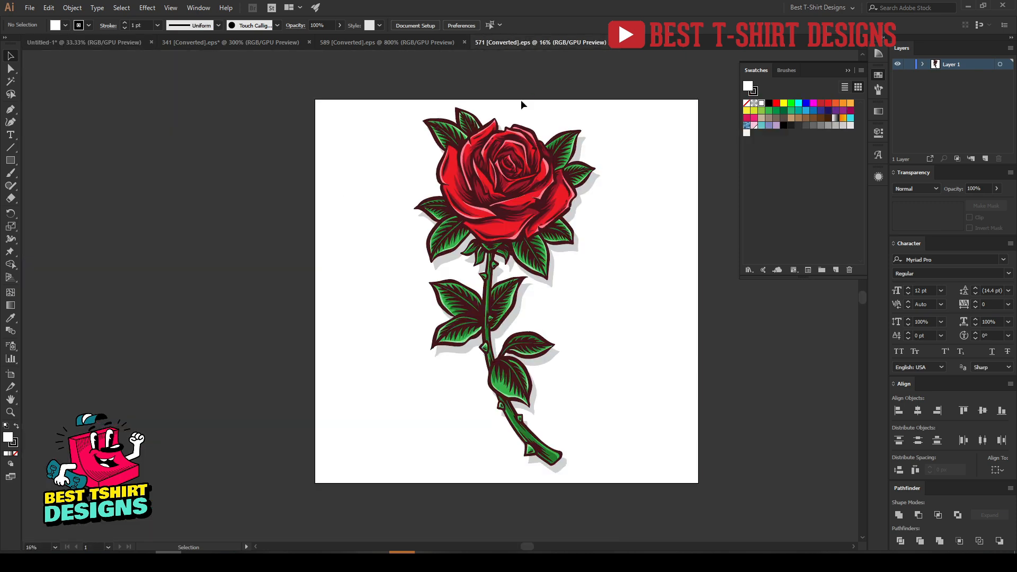
{"action": "double_click", "coordinate": [451, 267]}
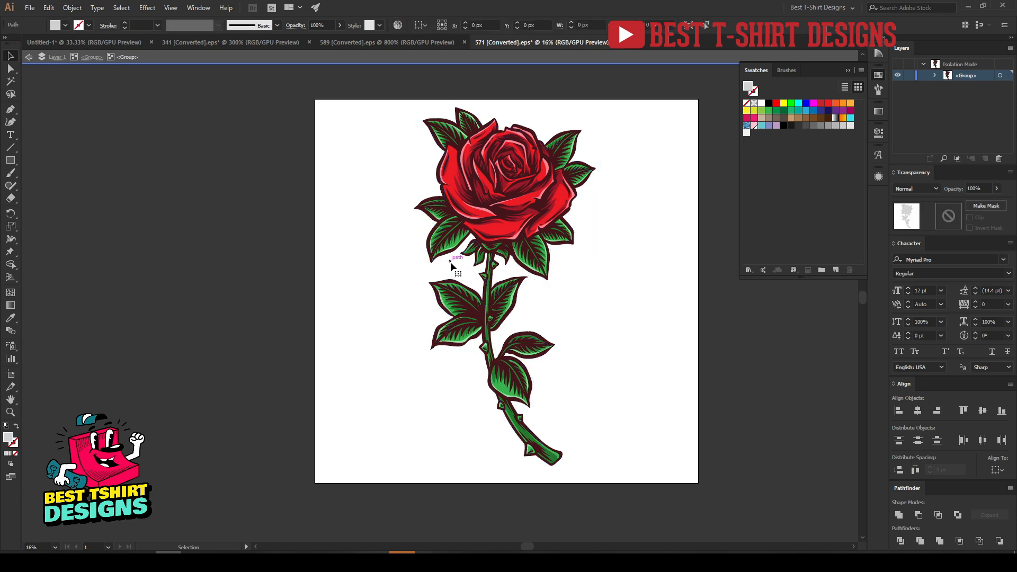
{"action": "double_click", "coordinate": [386, 286]}
Ungroup the rose artwork, delete its white background square and move the rose back onto the artboard.
{"action": "left_click", "coordinate": [519, 236]}
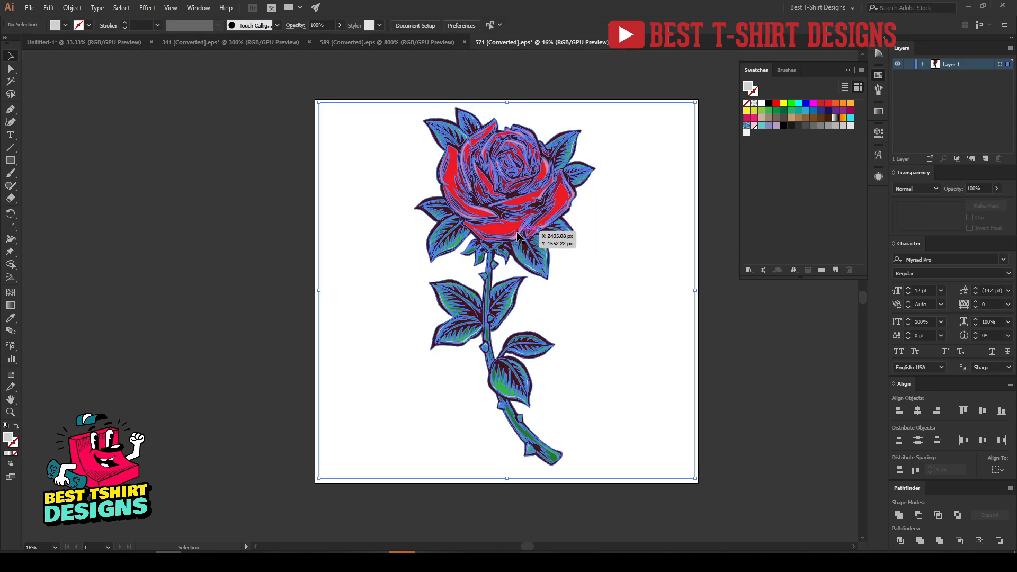
{"action": "left_click_drag", "start_coordinate": [519, 236], "coordinate": [438, 240]}
{"action": "right_click", "coordinate": [437, 239]}
{"action": "left_click", "coordinate": [498, 312]}
{"action": "left_click", "coordinate": [546, 311]}
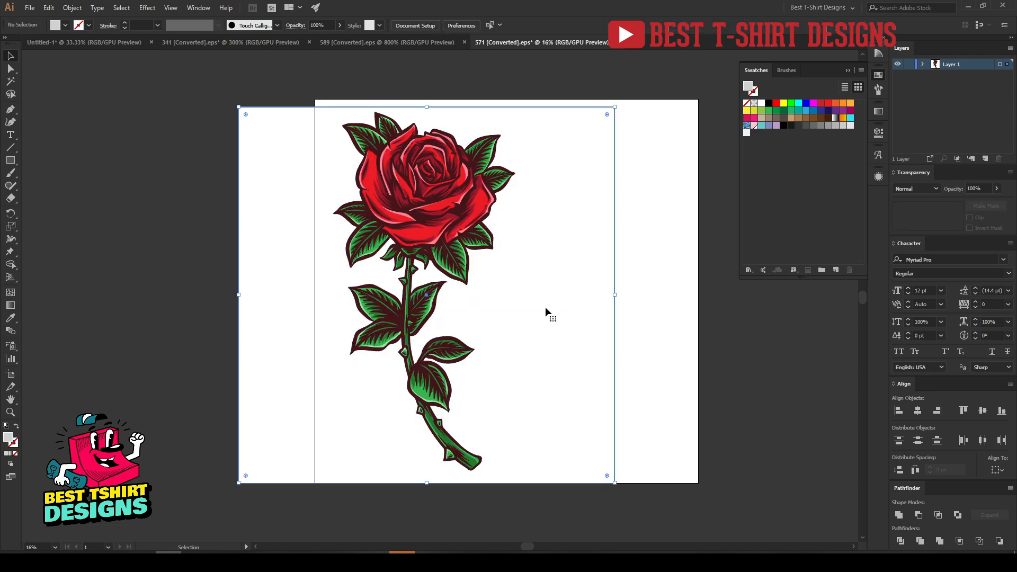
{"action": "left_click", "coordinate": [419, 248]}
{"action": "left_click_drag", "start_coordinate": [420, 249], "coordinate": [530, 259]}
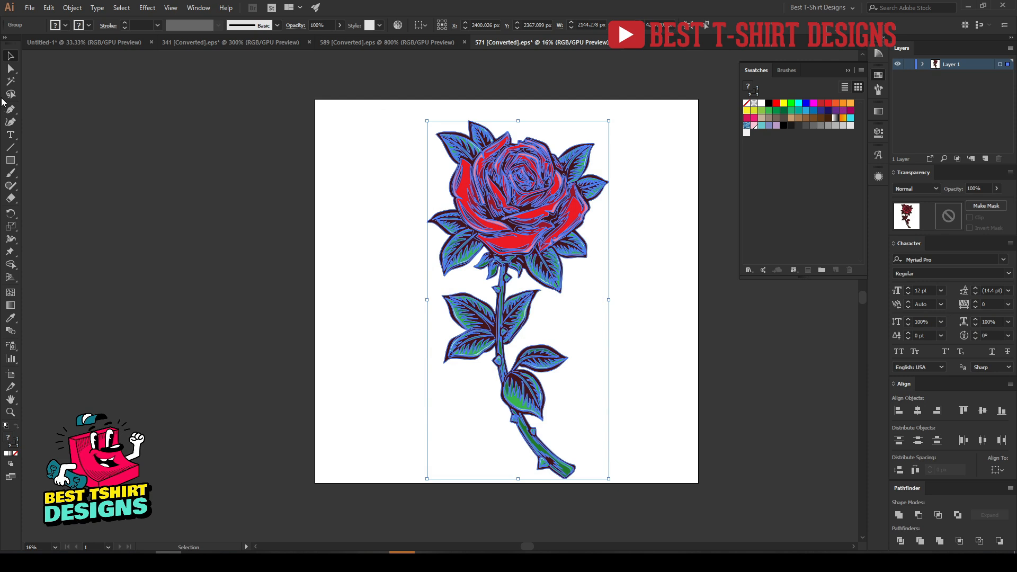
Apply the Pathfinder Trim operation to the whole rose.
{"action": "left_click", "coordinate": [922, 544]}
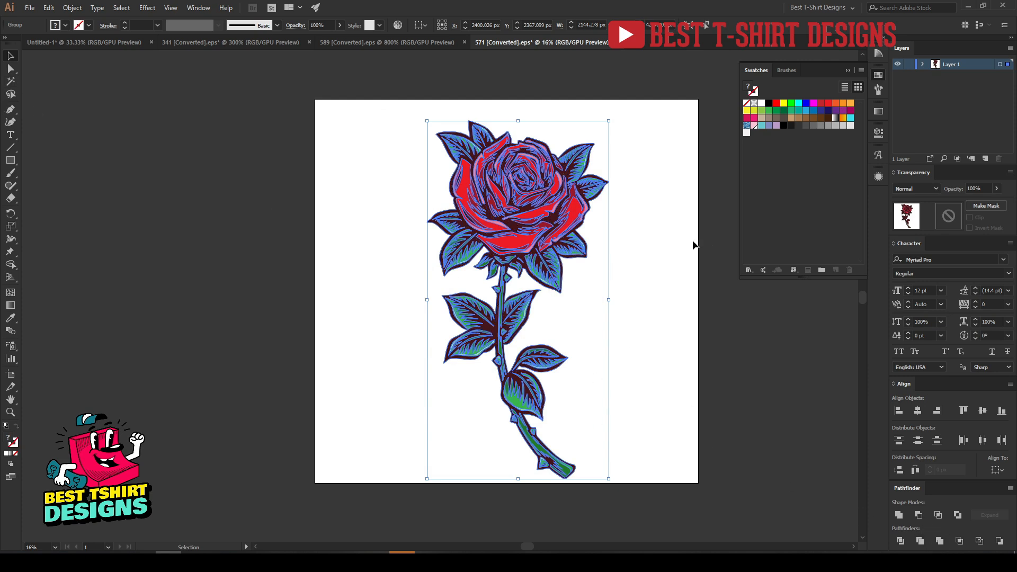
{"action": "left_click", "coordinate": [643, 266]}
{"action": "scroll", "coordinate": [588, 148], "scroll_direction": "up", "scroll_amount": 3}
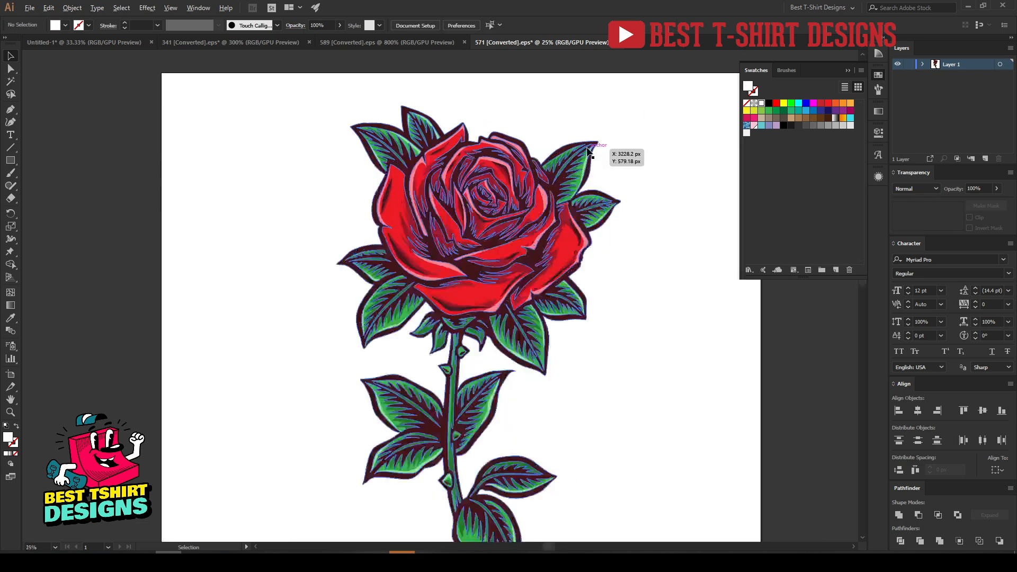
{"action": "left_click", "coordinate": [443, 235]}
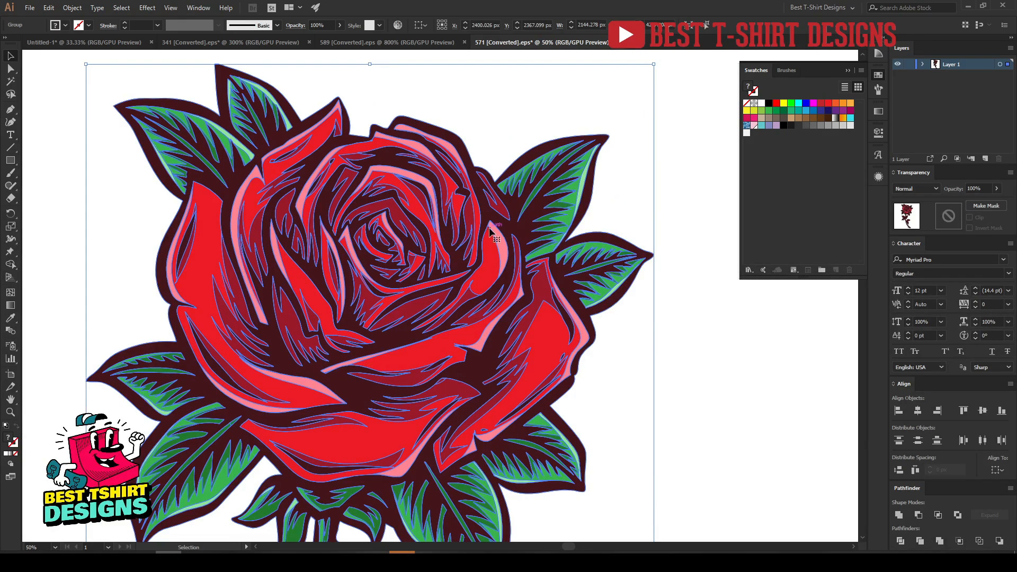
{"action": "scroll", "coordinate": [442, 173], "scroll_direction": "down", "scroll_amount": 1}
Select all dark maroon linework of the rose with the Magic Wand and cut it out of the artwork.
{"action": "left_click", "coordinate": [591, 356]}
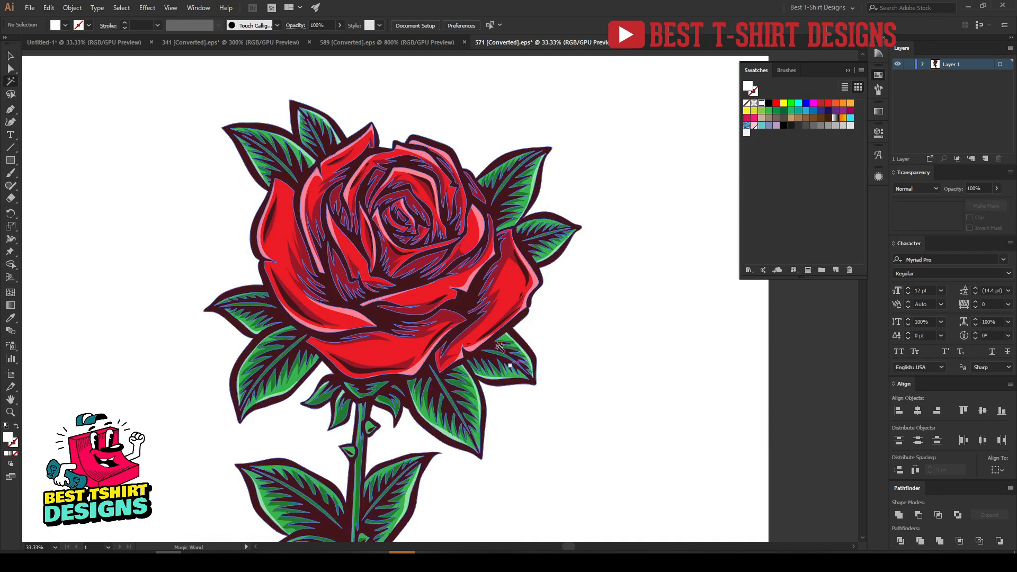
{"action": "left_click", "coordinate": [460, 304]}
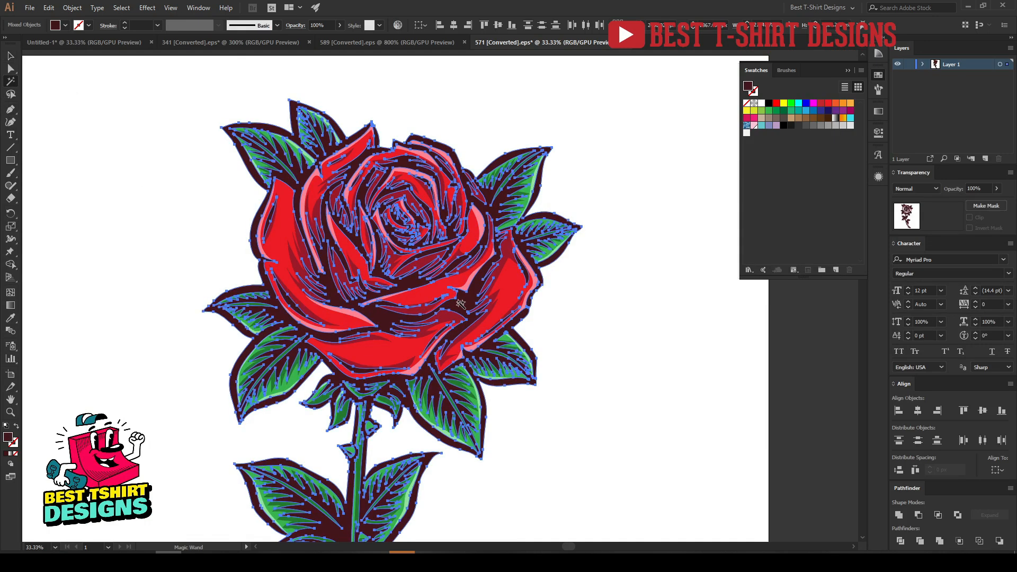
{"action": "key", "text": "v"}
{"action": "key", "text": "Delete"}
{"action": "key", "text": "ctrl+minus"}
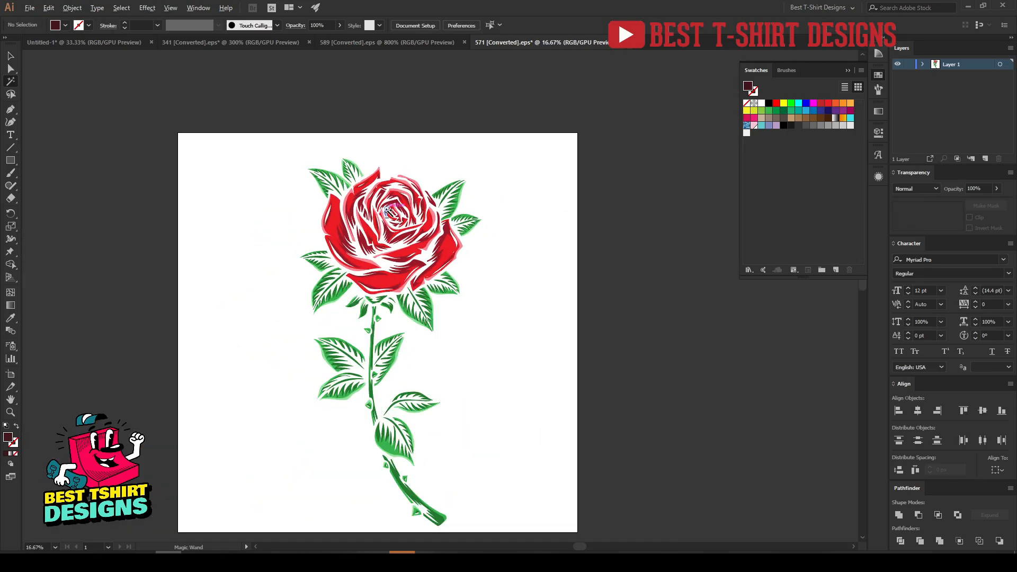
Delete the remaining red and green rose shapes and bring the cut maroon linework back onto the artboard.
{"action": "scroll", "coordinate": [530, 400], "scroll_direction": "down", "scroll_amount": 2}
{"action": "key", "text": "v"}
{"action": "left_click_drag", "start_coordinate": [213, 126], "coordinate": [316, 287]}
{"action": "left_click", "coordinate": [501, 312]}
{"action": "left_click_drag", "start_coordinate": [219, 99], "coordinate": [550, 475]}
{"action": "key", "text": "Delete"}
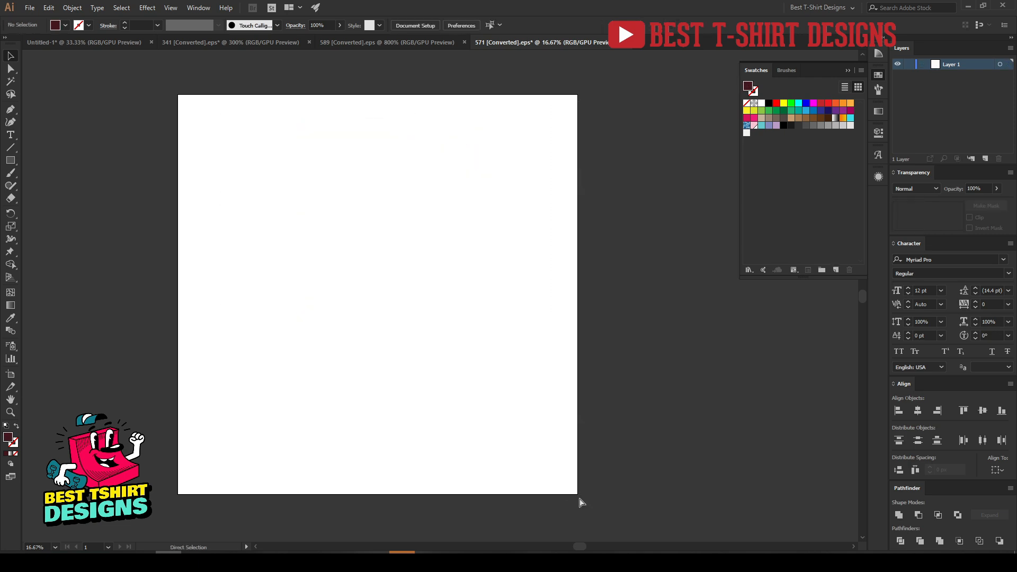
{"action": "key", "text": "ctrl+z"}
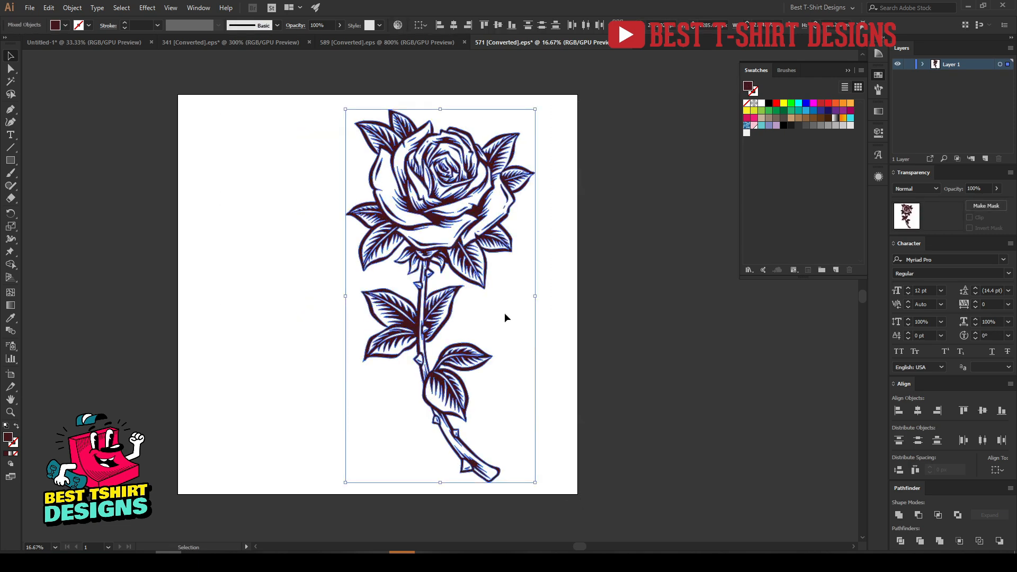
Copy the complete maroon rose linework and paste it into the Untitled-1 T-shirt design.
{"action": "left_click", "coordinate": [505, 313]}
{"action": "scroll", "coordinate": [466, 135], "scroll_direction": "up", "scroll_amount": 3}
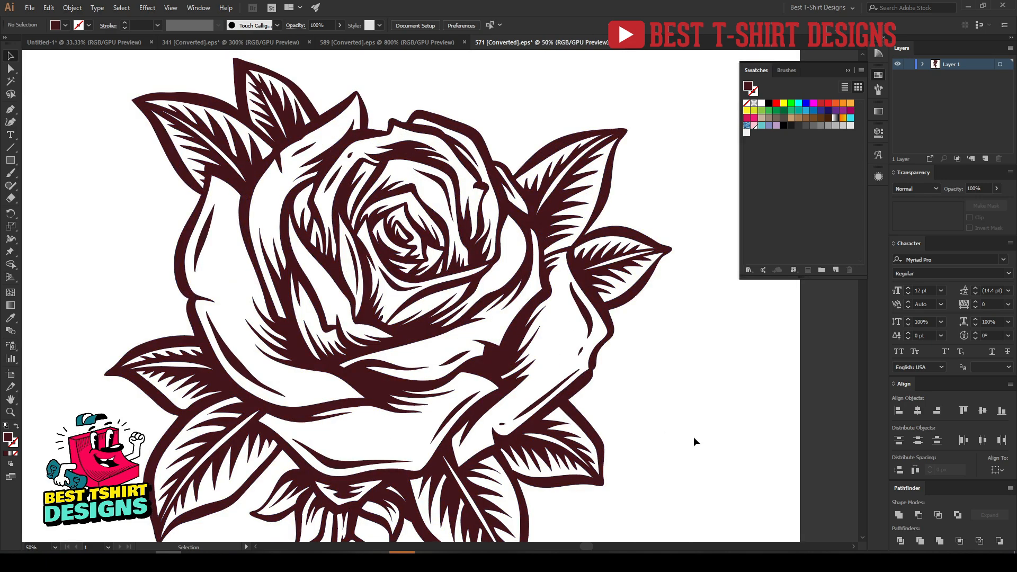
{"action": "scroll", "coordinate": [426, 233], "scroll_direction": "up", "scroll_amount": 2}
{"action": "scroll", "coordinate": [427, 233], "scroll_direction": "down", "scroll_amount": 3}
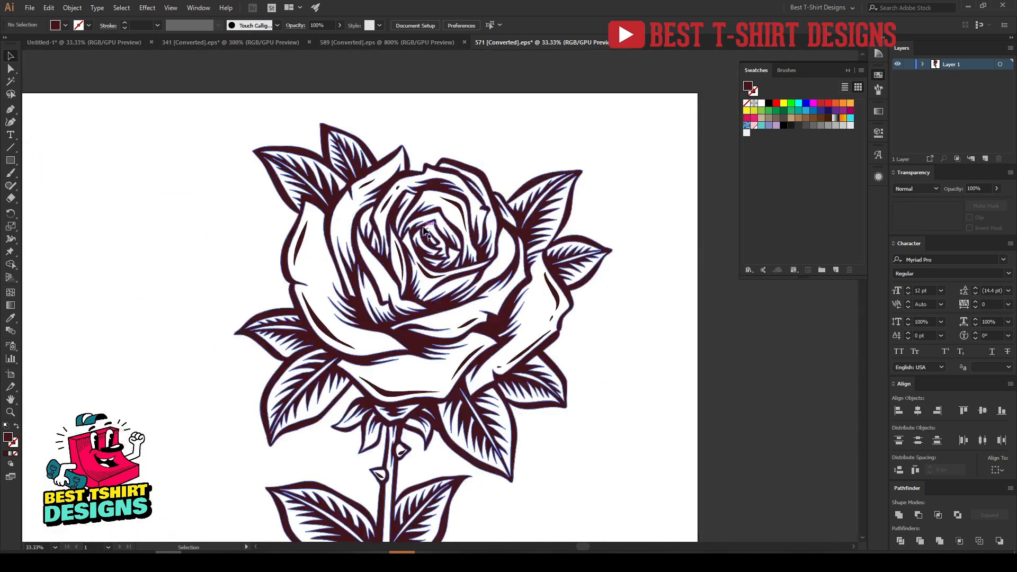
{"action": "scroll", "coordinate": [381, 338], "scroll_direction": "up", "scroll_amount": 4}
{"action": "scroll", "coordinate": [507, 376], "scroll_direction": "down", "scroll_amount": 6}
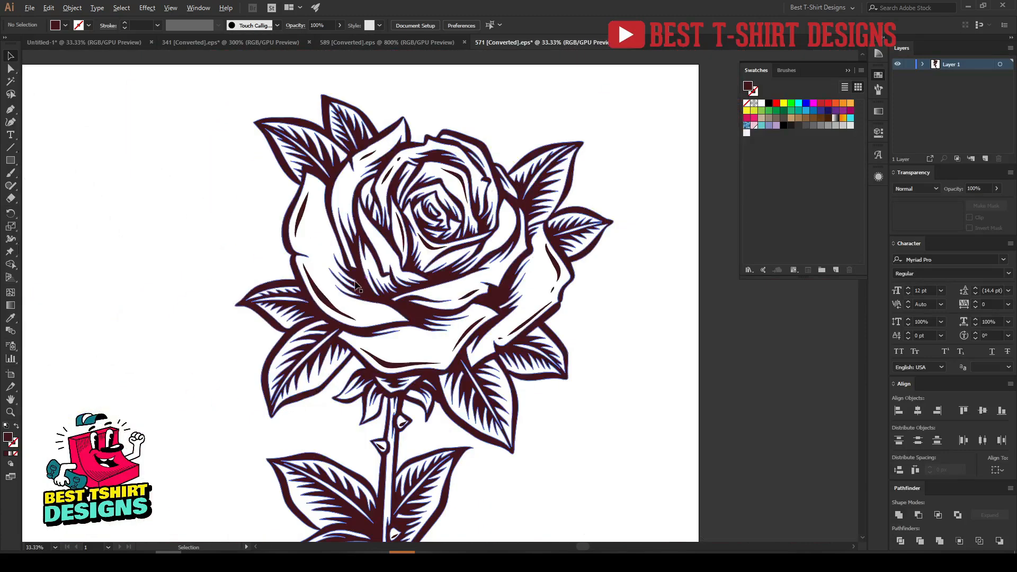
{"action": "scroll", "coordinate": [235, 242], "scroll_direction": "down", "scroll_amount": 1}
{"action": "left_click_drag", "start_coordinate": [217, 124], "coordinate": [546, 545]}
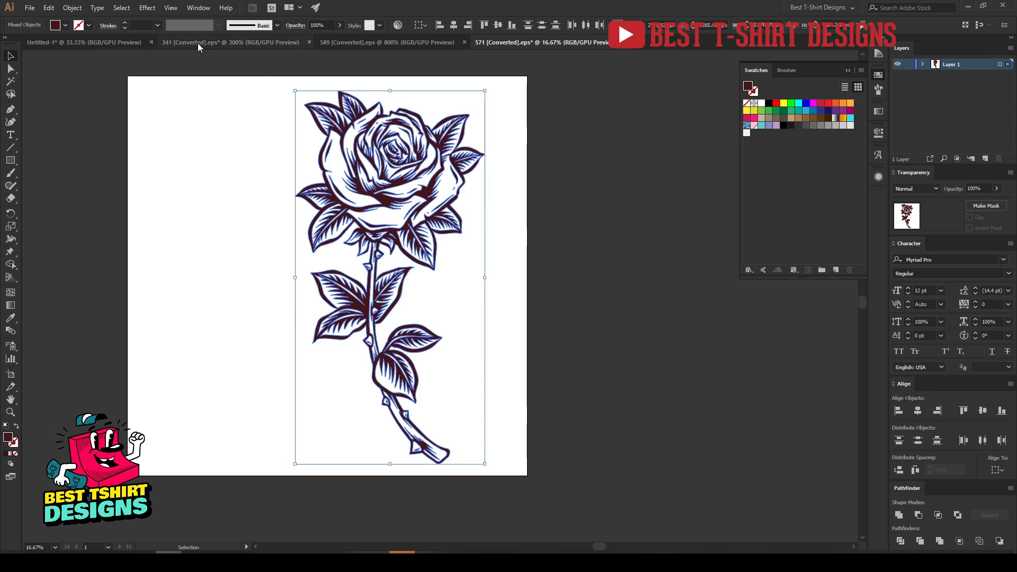
{"action": "left_click", "coordinate": [96, 41]}
{"action": "key", "text": "ctrl+v"}
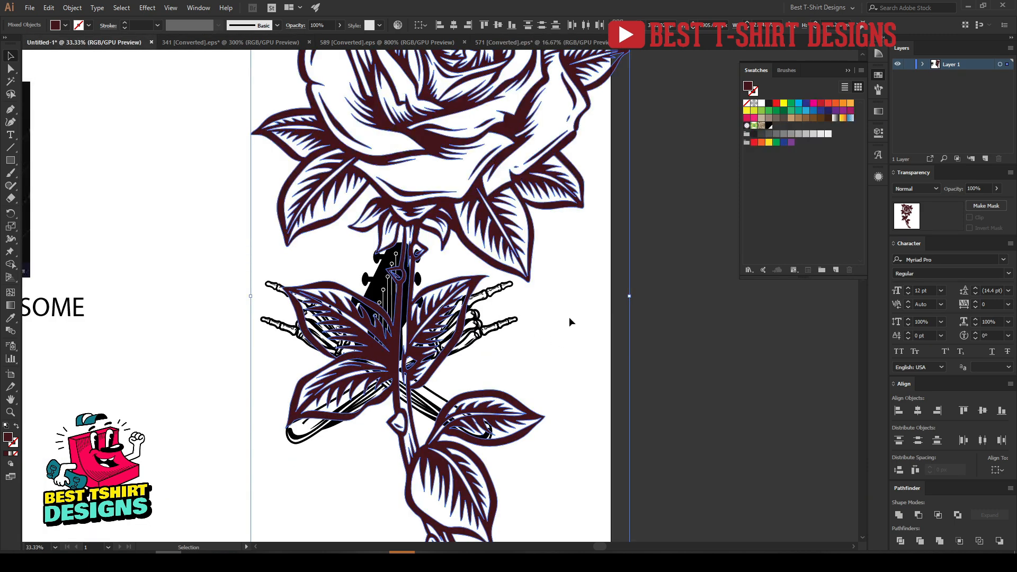
Fill the pasted rose with black and scale it down beside the guitar headstock.
{"action": "left_click", "coordinate": [769, 126]}
{"action": "left_click_drag", "start_coordinate": [630, 296], "coordinate": [351, 175]}
{"action": "key", "text": "ctrl+z"}
{"action": "key", "text": "ctrl+z"}
{"action": "left_click", "coordinate": [313, 172]}
Separate the black rose from its stray line fragments and delete the fragments.
{"action": "scroll", "coordinate": [81, 177], "scroll_direction": "up", "scroll_amount": 3}
{"action": "scroll", "coordinate": [479, 348], "scroll_direction": "up", "scroll_amount": 2}
{"action": "scroll", "coordinate": [231, 293], "scroll_direction": "down", "scroll_amount": 1}
{"action": "left_click_drag", "start_coordinate": [334, 260], "coordinate": [551, 260]}
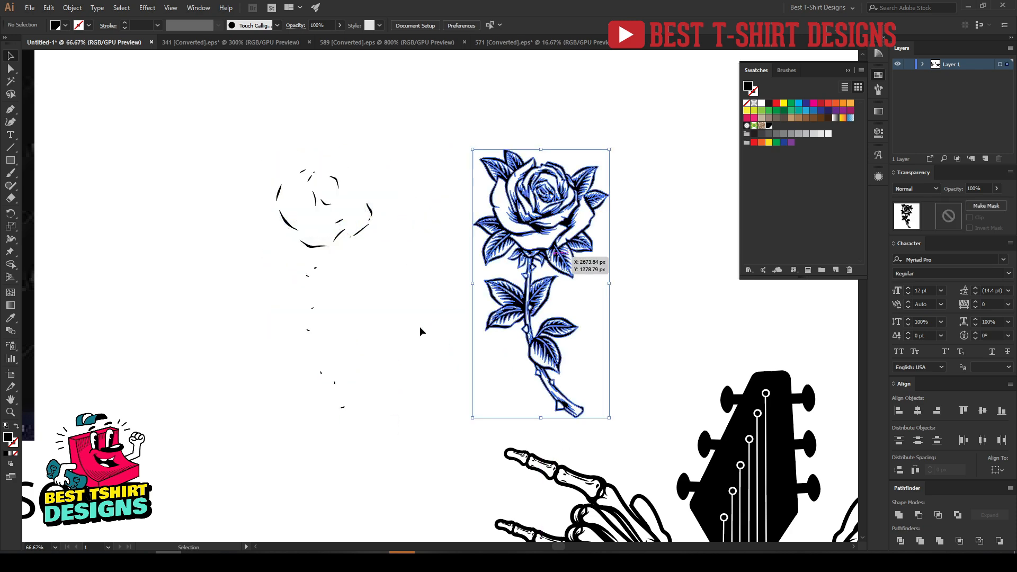
{"action": "left_click_drag", "start_coordinate": [397, 450], "coordinate": [217, 88]}
{"action": "key", "text": "Delete"}
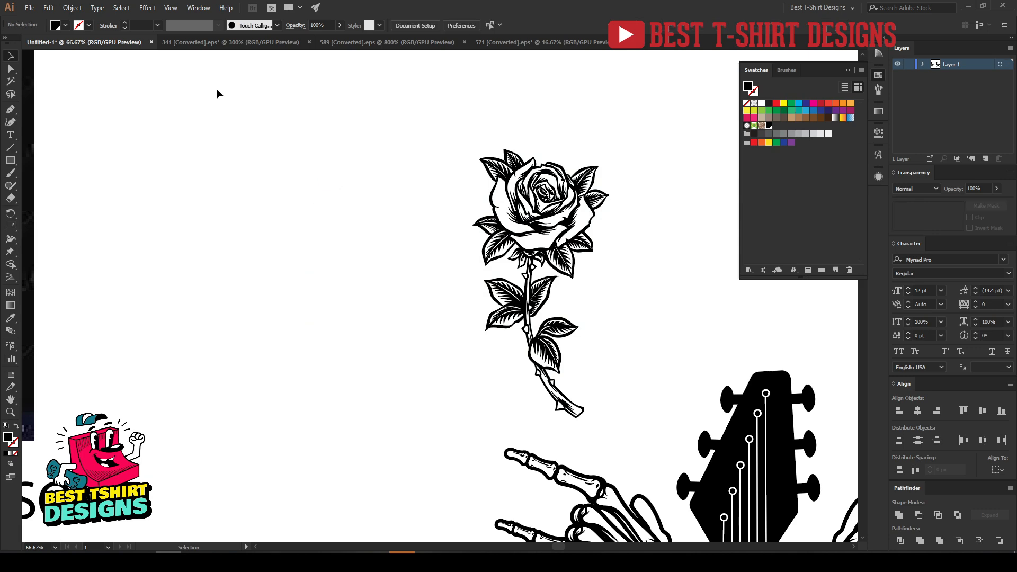
Place the rose over the right skeleton hand and rotate it counterclockwise so its stem slants outward.
{"action": "scroll", "coordinate": [348, 243], "scroll_direction": "down", "scroll_amount": 1}
{"action": "scroll", "coordinate": [541, 297], "scroll_direction": "up", "scroll_amount": 5}
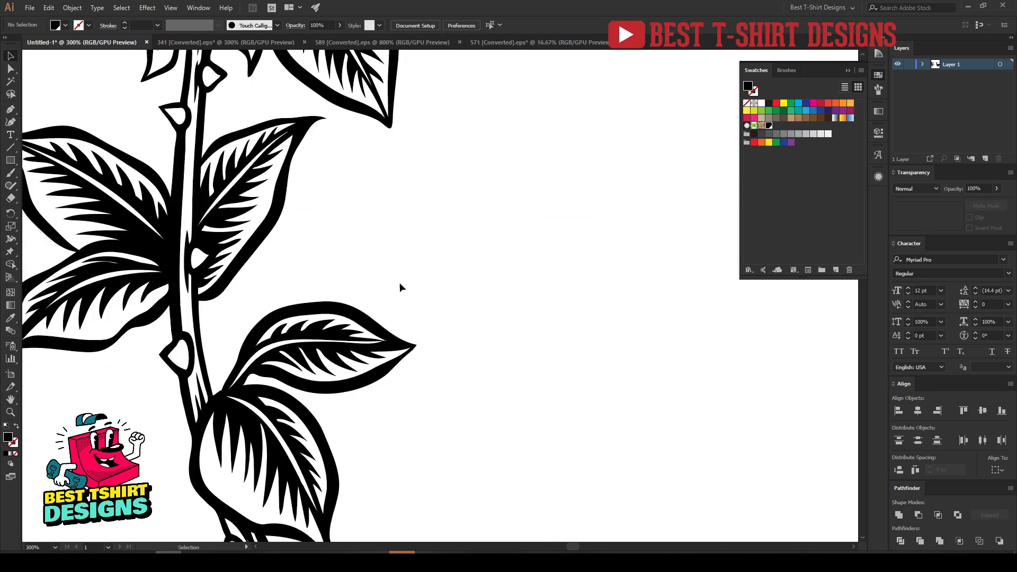
{"action": "scroll", "coordinate": [323, 256], "scroll_direction": "down", "scroll_amount": 2}
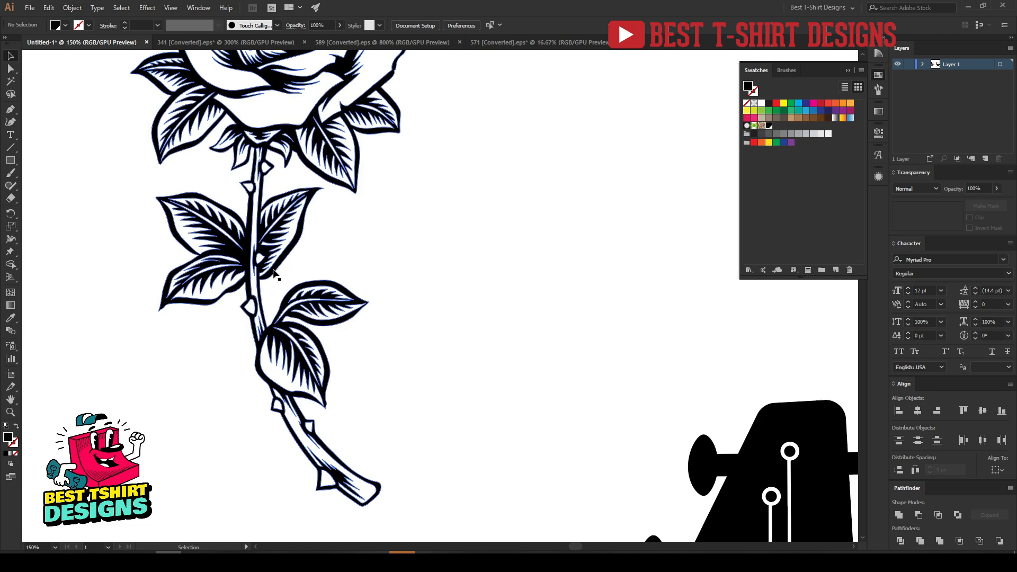
{"action": "scroll", "coordinate": [202, 288], "scroll_direction": "down", "scroll_amount": 3}
{"action": "left_click_drag", "start_coordinate": [237, 272], "coordinate": [509, 435]}
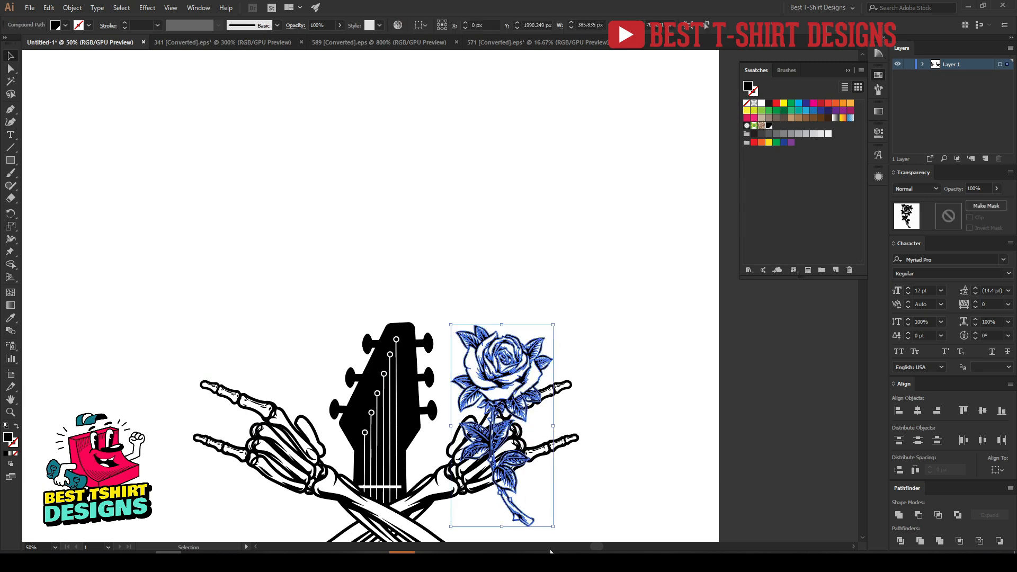
{"action": "left_click_drag", "start_coordinate": [556, 532], "coordinate": [604, 508]}
{"action": "left_click", "coordinate": [648, 457]}
{"action": "scroll", "coordinate": [647, 457], "scroll_direction": "down", "scroll_amount": 3}
{"action": "scroll", "coordinate": [519, 417], "scroll_direction": "up", "scroll_amount": 1}
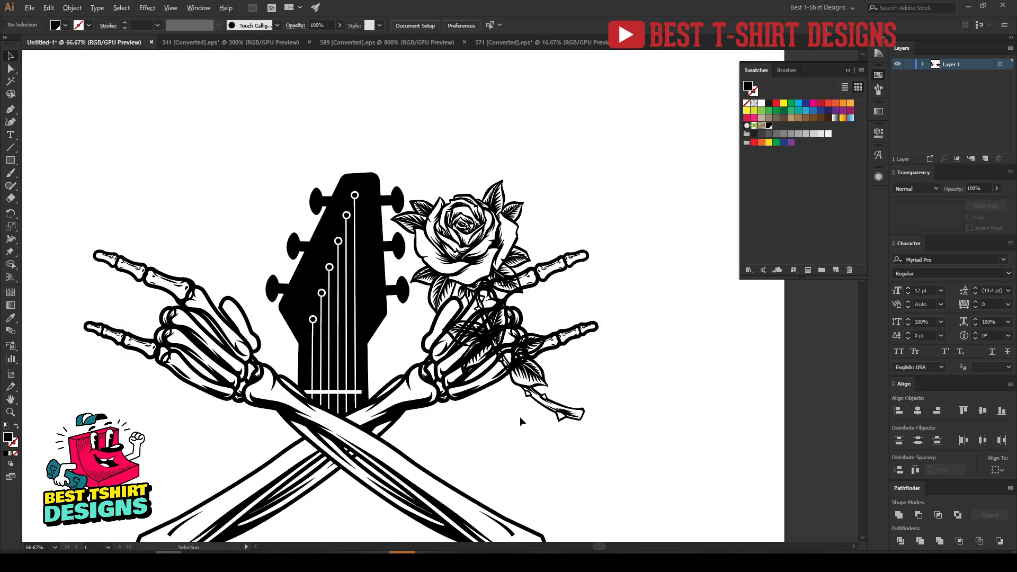
Duplicate the rose onto the left skeleton hand and reflect the copy across the vertical axis.
{"action": "left_click_drag", "start_coordinate": [552, 408], "coordinate": [232, 401]}
{"action": "left_click", "coordinate": [627, 378]}
{"action": "key", "text": "o"}
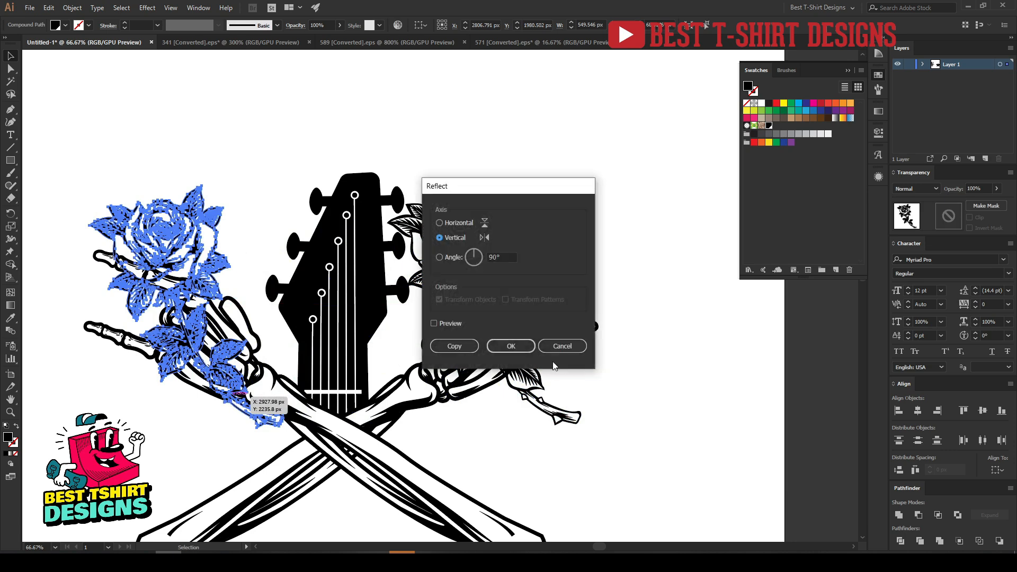
{"action": "left_click", "coordinate": [459, 325]}
{"action": "left_click", "coordinate": [511, 346]}
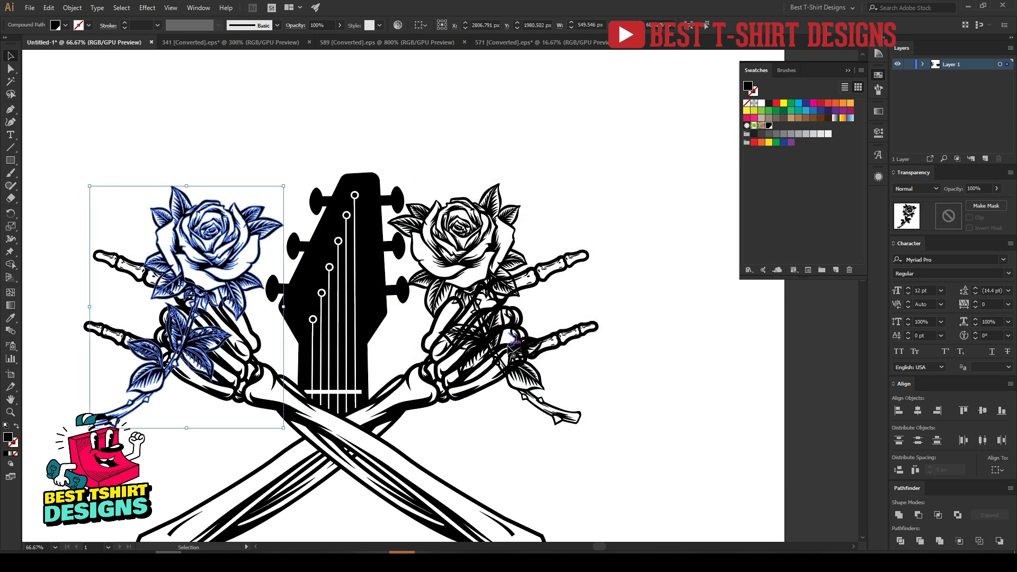
Nudge the mirrored left rose 15 px to the right, towards the guitar headstock.
{"action": "key", "text": "Right"}
{"action": "key", "text": "Right"}
{"action": "key", "text": "Right"}
{"action": "key", "text": "Right"}
{"action": "key", "text": "Right"}
{"action": "key", "text": "Right"}
{"action": "key", "text": "Right"}
{"action": "key", "text": "Right"}
{"action": "key", "text": "Right"}
{"action": "key", "text": "Right"}
{"action": "key", "text": "Right"}
{"action": "key", "text": "Right"}
{"action": "key", "text": "Right"}
{"action": "key", "text": "Right"}
{"action": "key", "text": "Right"}
Align the left and right roses with each other on their vertical centres.
{"action": "left_click", "coordinate": [502, 255], "text": "shift"}
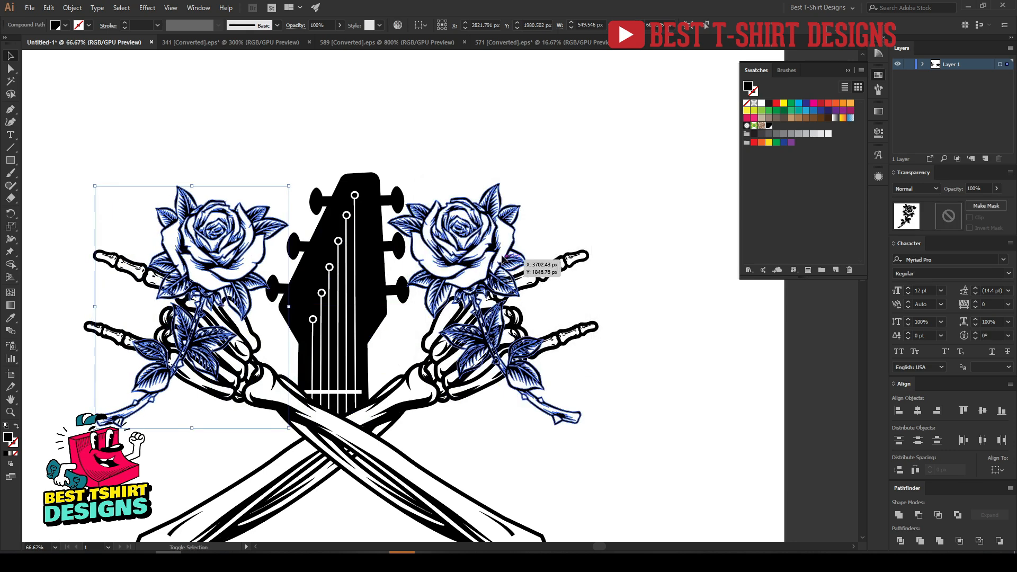
{"action": "left_click", "coordinate": [494, 26]}
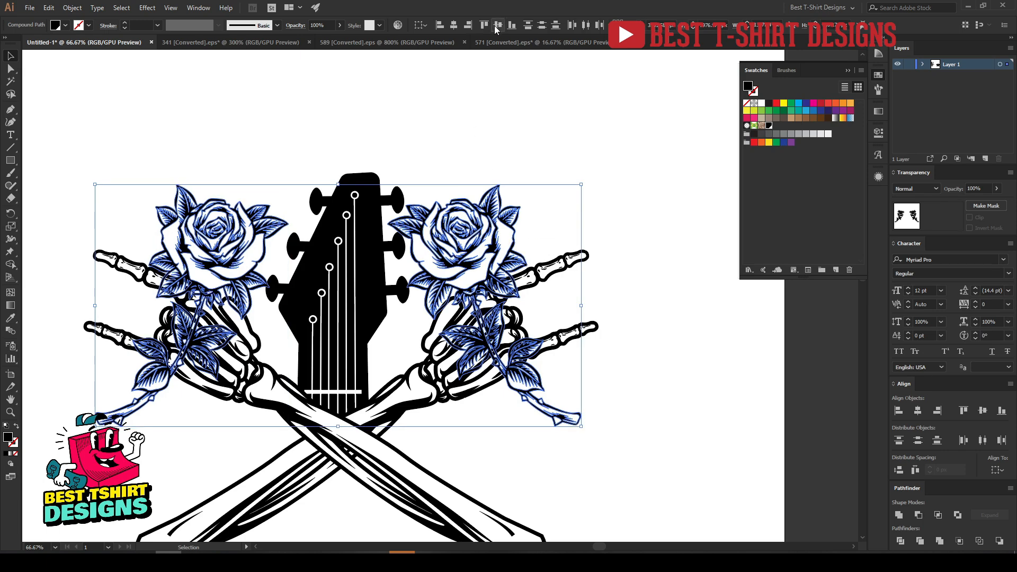
{"action": "left_click", "coordinate": [478, 113]}
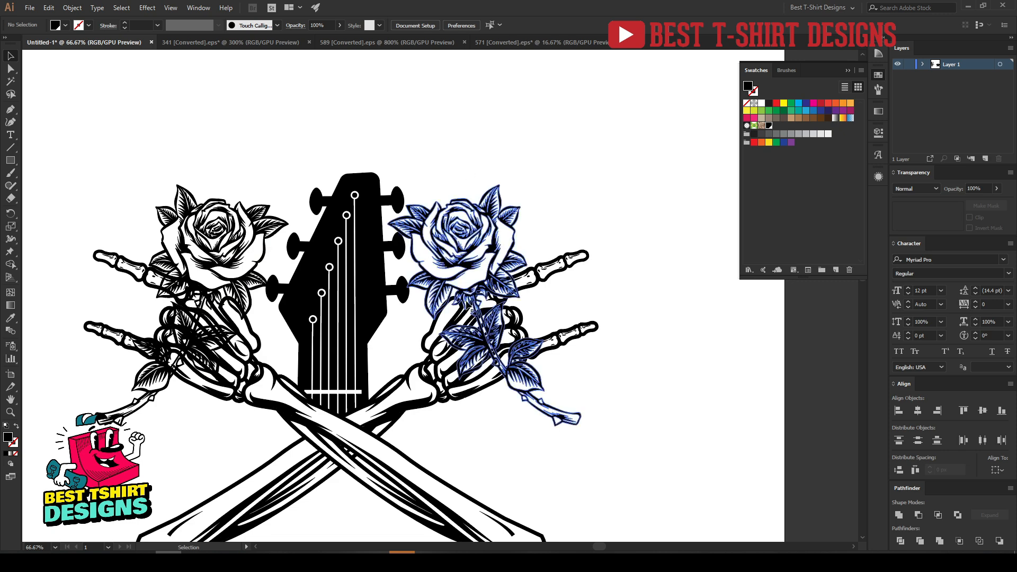
{"action": "key", "text": "ctrl+minus"}
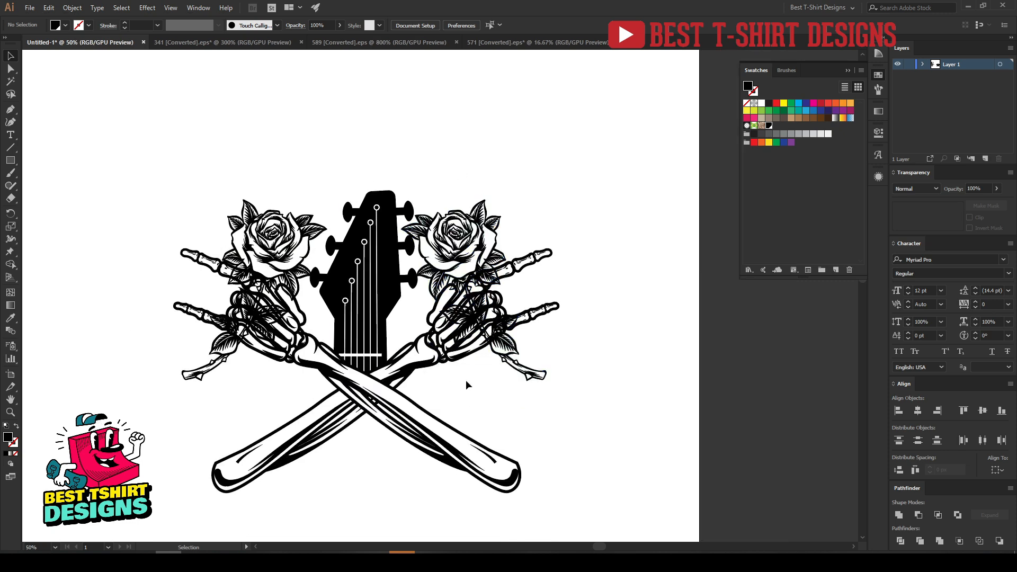
Group the left and right roses together.
{"action": "left_click", "coordinate": [264, 251]}
{"action": "left_click", "coordinate": [464, 234], "text": "shift"}
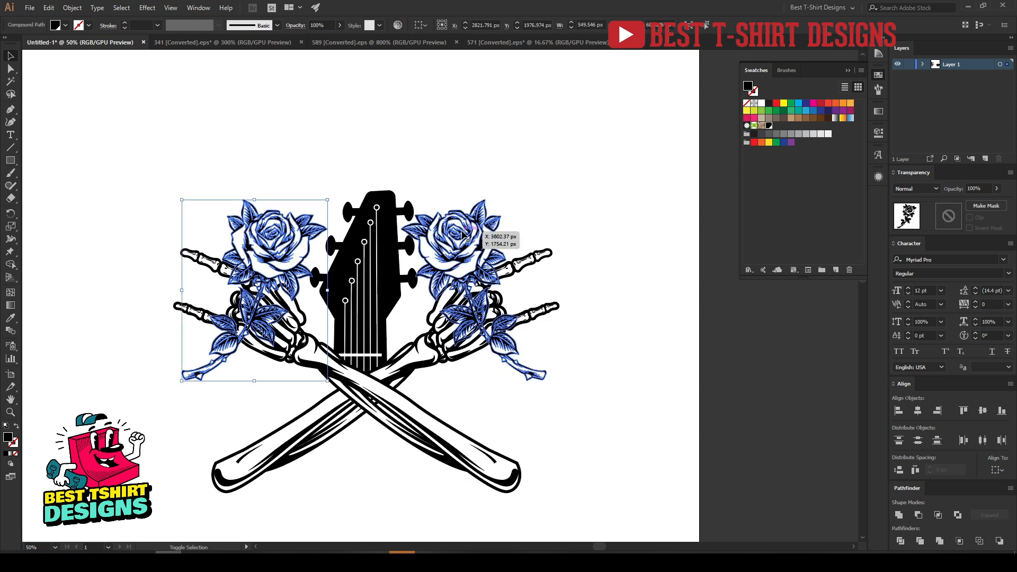
{"action": "key", "text": "ctrl+g"}
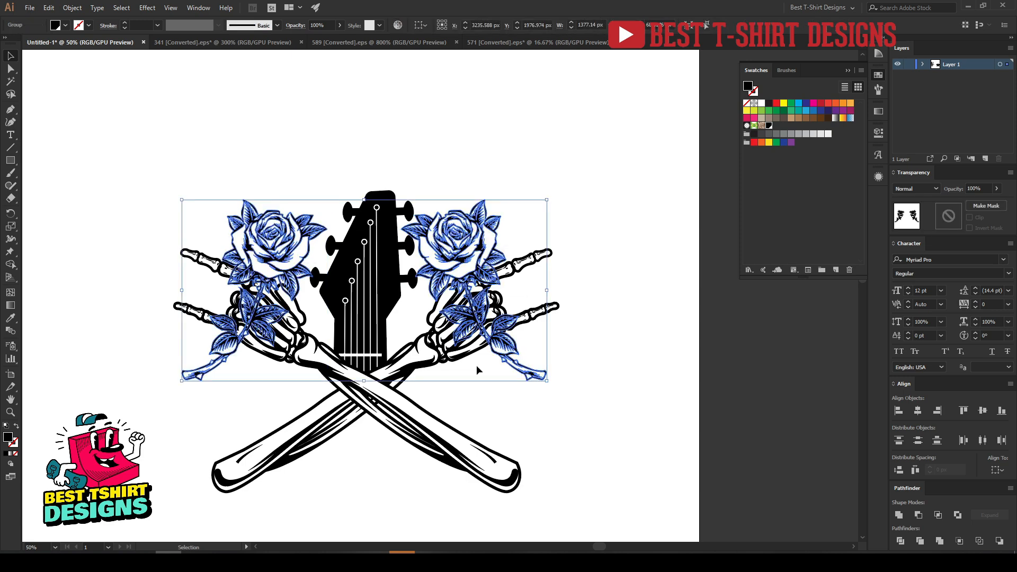
Align the rose group, crossed arms and guitar headstock on their horizontal centres.
{"action": "left_click_drag", "start_coordinate": [471, 421], "coordinate": [238, 329]}
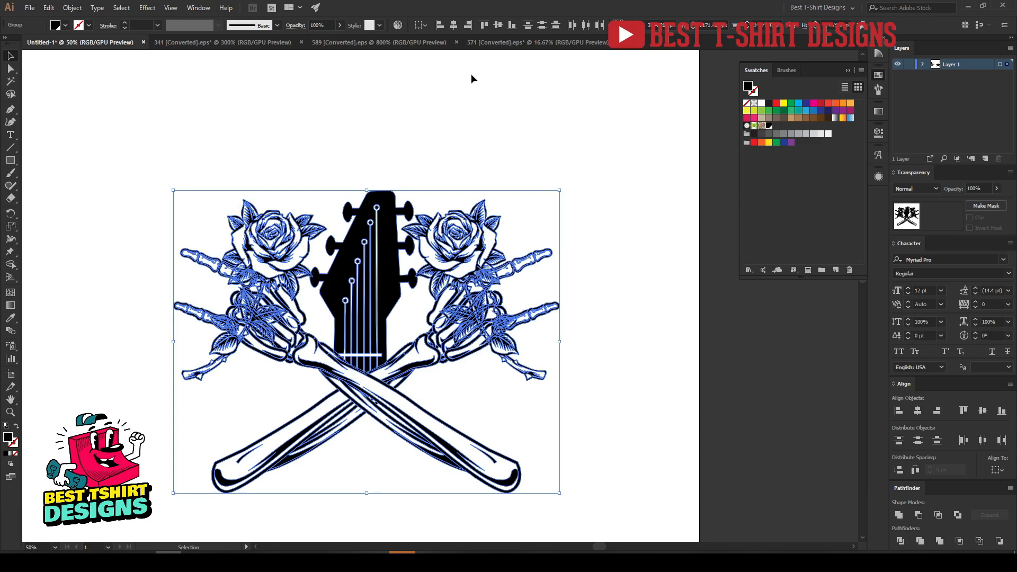
{"action": "left_click", "coordinate": [453, 27]}
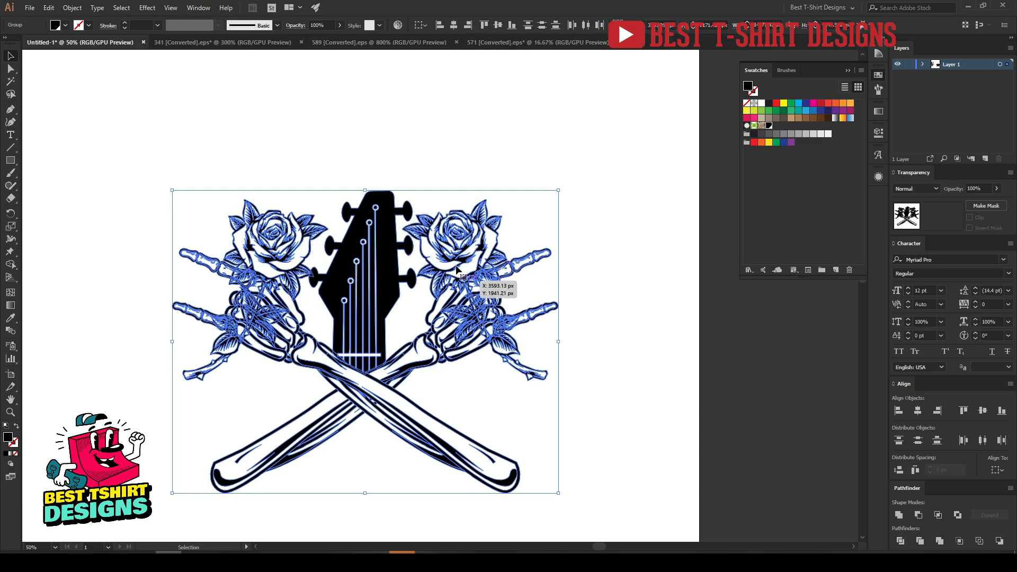
{"action": "left_click", "coordinate": [528, 397]}
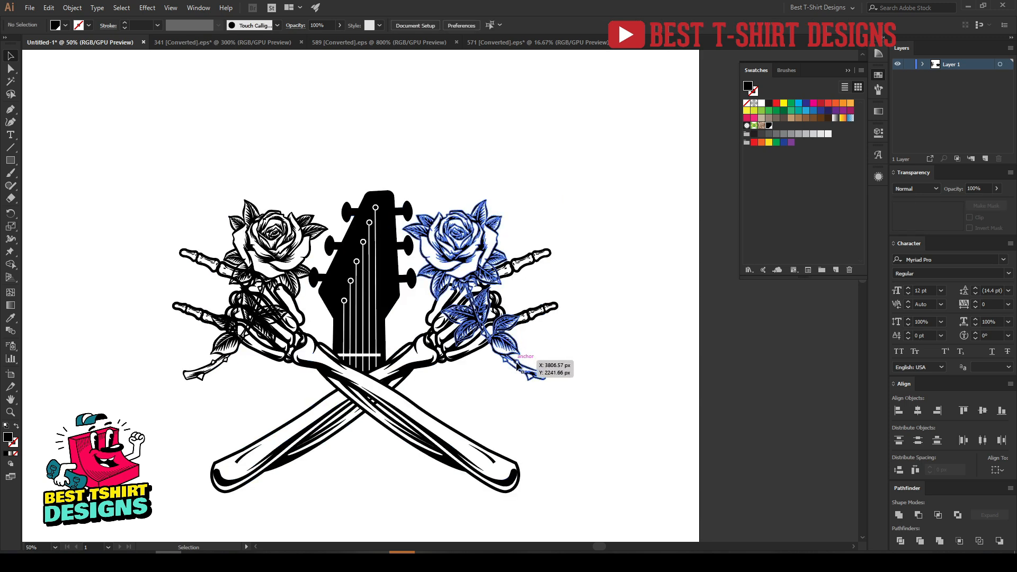
{"action": "left_click", "coordinate": [513, 353]}
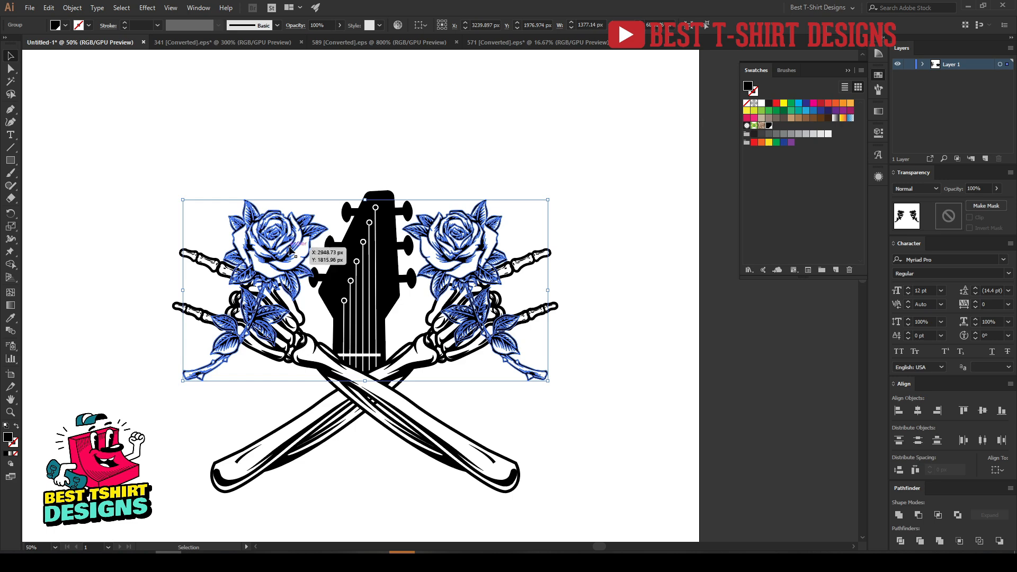
{"action": "left_click", "coordinate": [256, 387]}
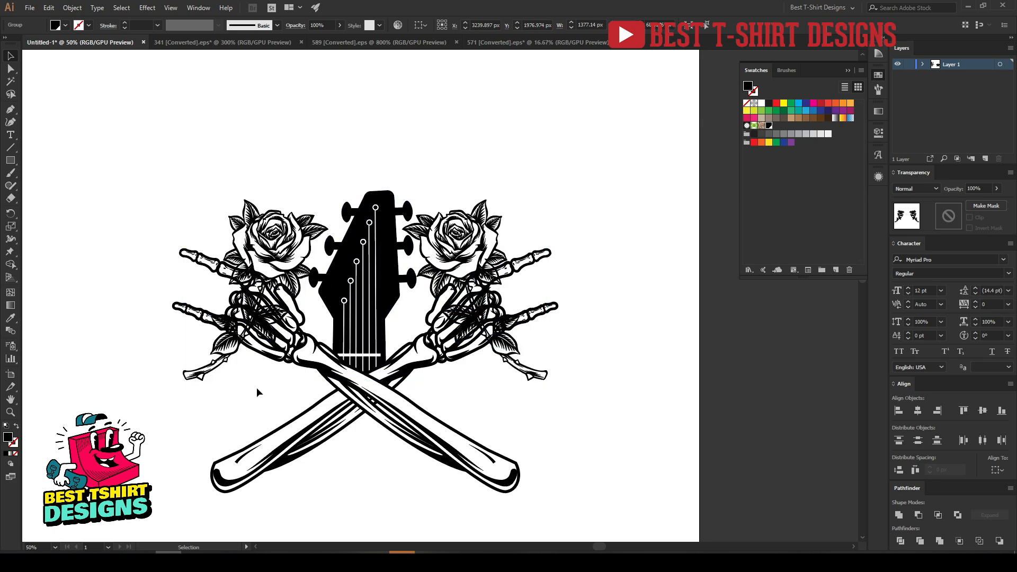
Change the fill of both grouped roses to crimson red.
{"action": "scroll", "coordinate": [487, 244], "scroll_direction": "up", "scroll_amount": 3}
{"action": "left_click", "coordinate": [483, 244]}
{"action": "left_click", "coordinate": [822, 104]}
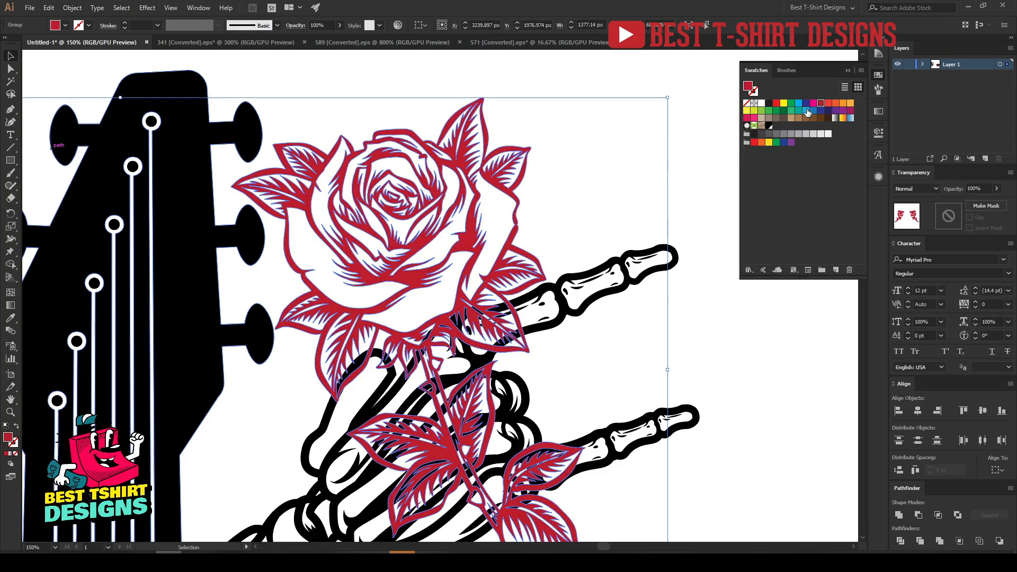
{"action": "left_click", "coordinate": [626, 189]}
{"action": "scroll", "coordinate": [489, 162], "scroll_direction": "down", "scroll_amount": 2}
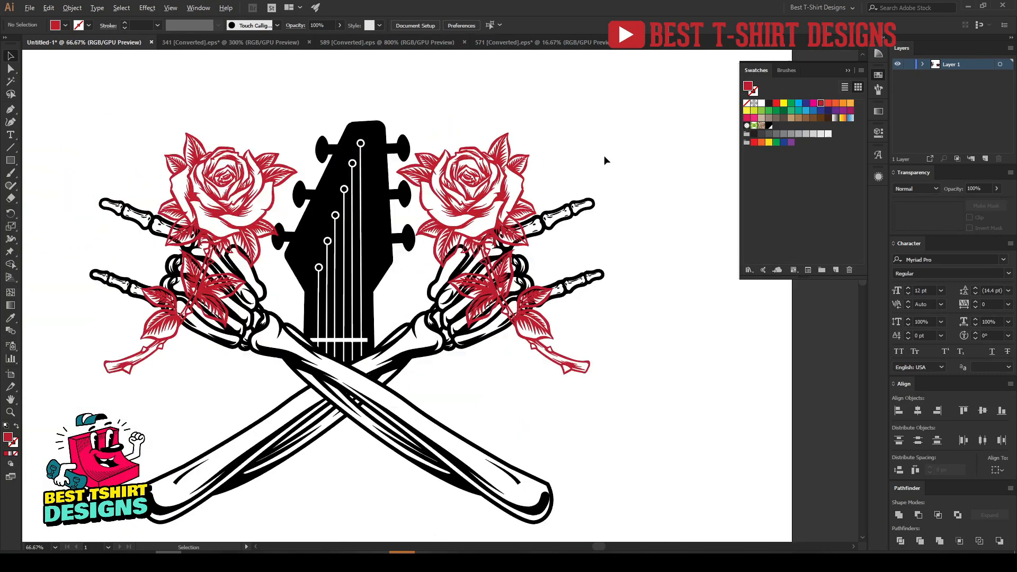
Cut the red rose group and paste it behind the skeleton arms.
{"action": "left_click", "coordinate": [516, 217]}
{"action": "key", "text": "ctrl+x"}
{"action": "key", "text": "ctrl+b"}
{"action": "left_click", "coordinate": [595, 336]}
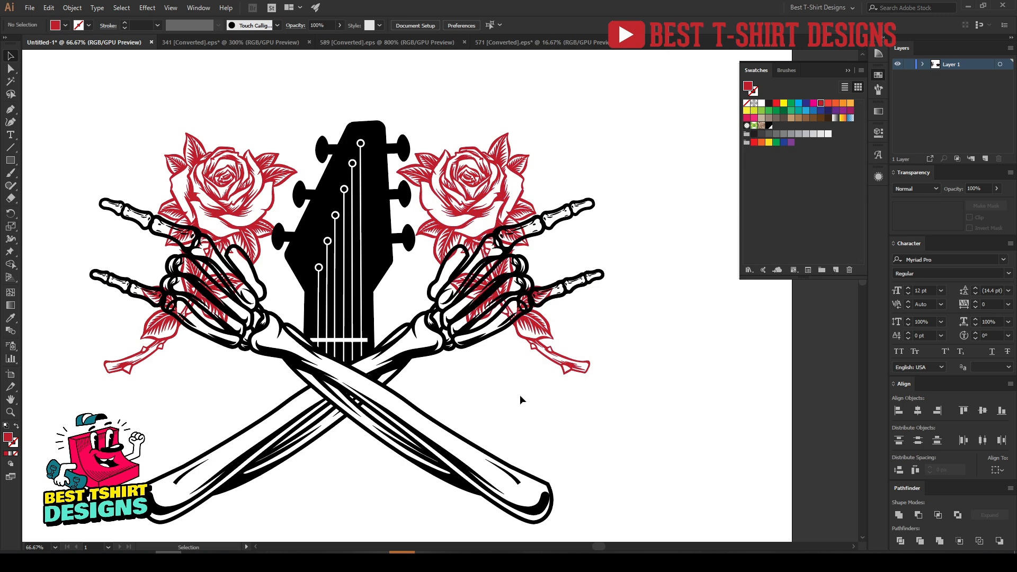
Create an opacity mask on the red rose group and turn off its Clip option.
{"action": "scroll", "coordinate": [562, 234], "scroll_direction": "up", "scroll_amount": 2}
{"action": "scroll", "coordinate": [520, 280], "scroll_direction": "up", "scroll_amount": 1}
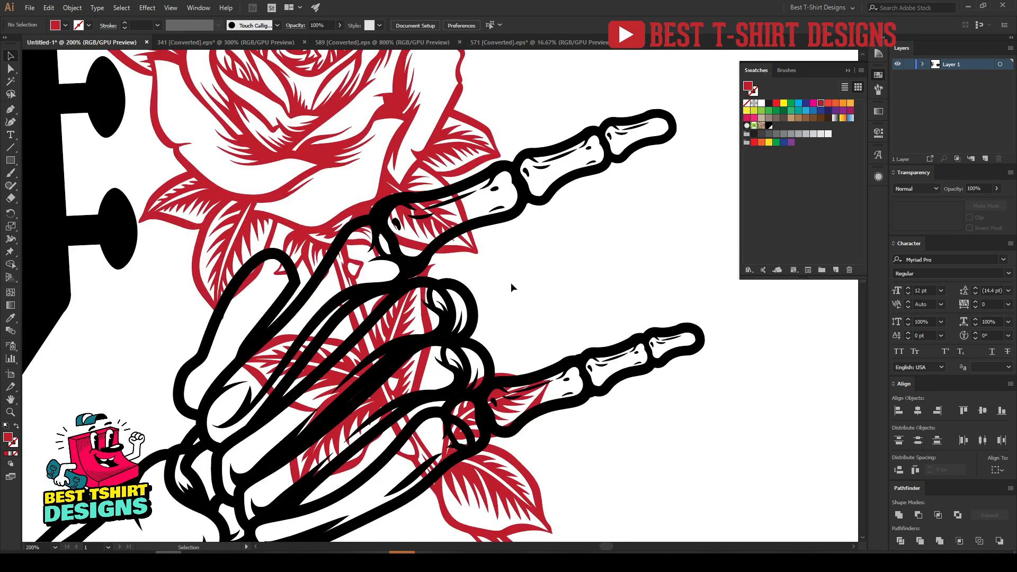
{"action": "scroll", "coordinate": [511, 282], "scroll_direction": "up", "scroll_amount": 1}
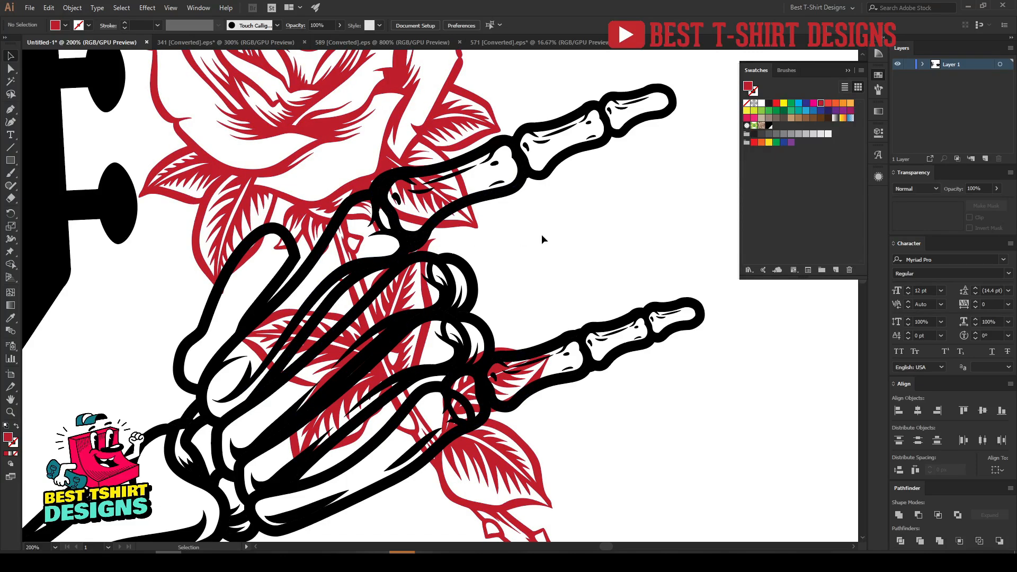
{"action": "left_click", "coordinate": [448, 143]}
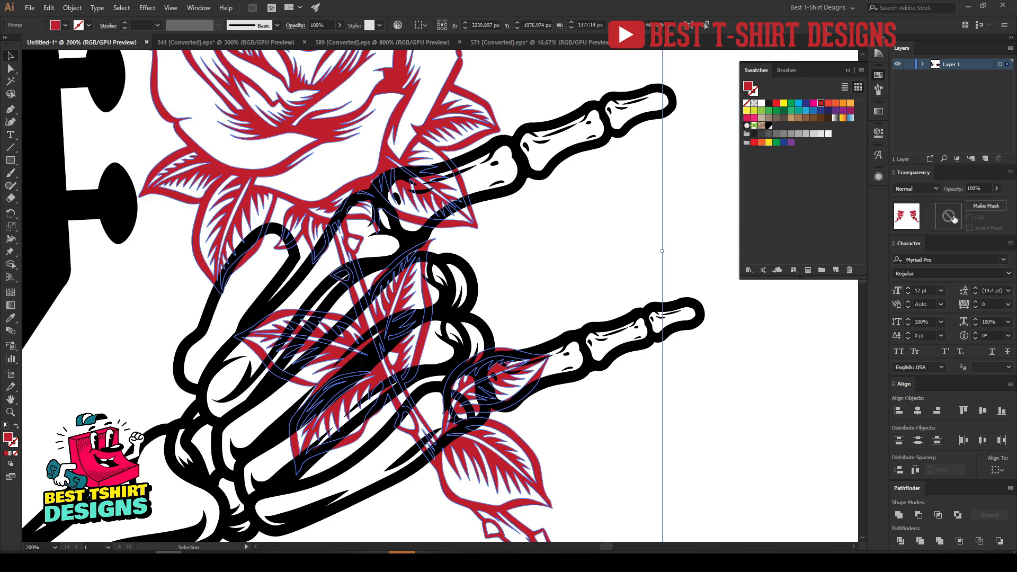
{"action": "left_click", "coordinate": [952, 219]}
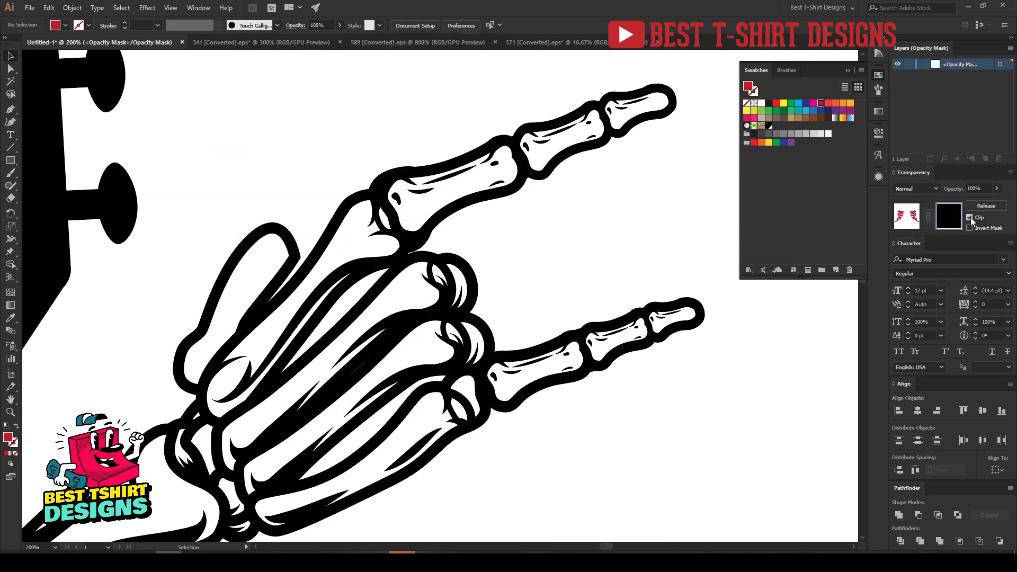
{"action": "left_click", "coordinate": [969, 218]}
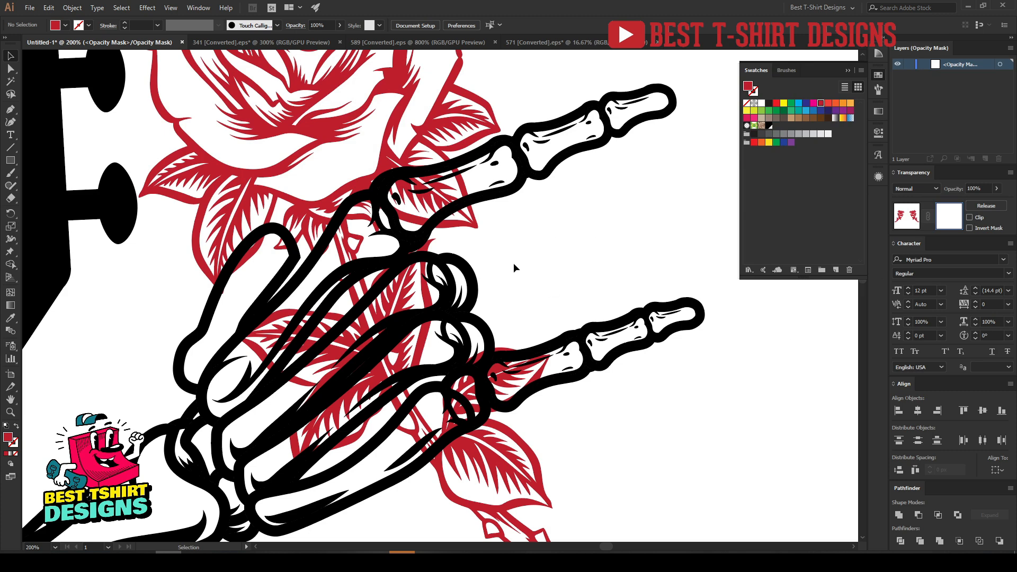
Set the Pencil tool's fill to pure black (000000) for painting on the rose group's opacity mask.
{"action": "scroll", "coordinate": [405, 148], "scroll_direction": "up", "scroll_amount": 1}
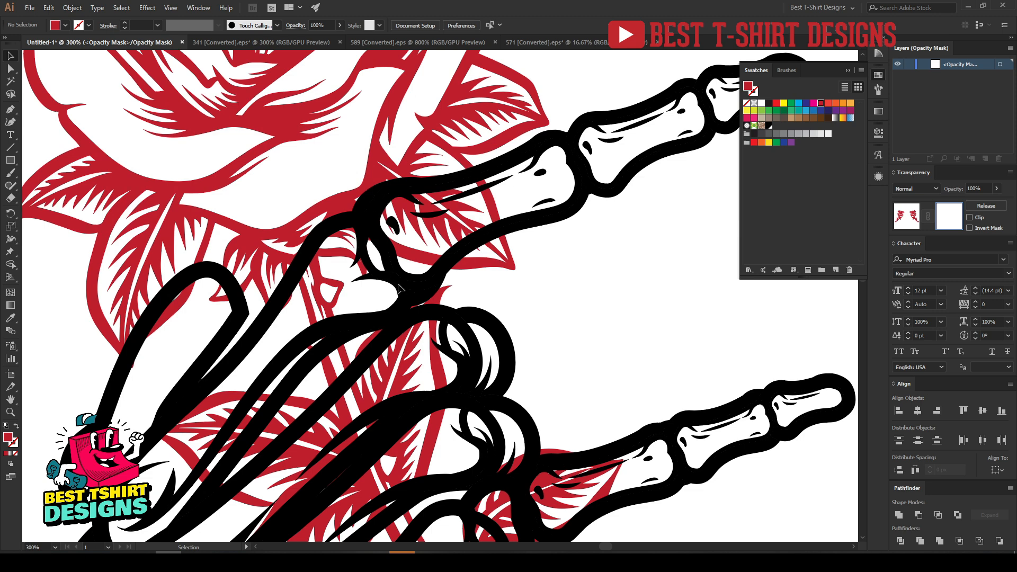
{"action": "key", "text": "n"}
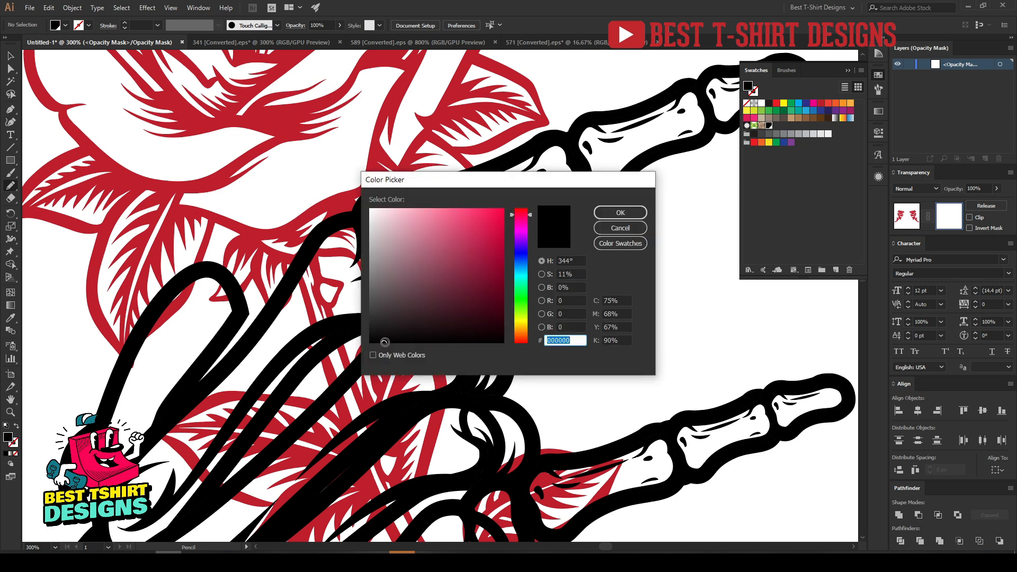
{"action": "left_click", "coordinate": [383, 343]}
{"action": "left_click_drag", "start_coordinate": [381, 340], "coordinate": [362, 343]}
{"action": "left_click", "coordinate": [620, 212]}
Draw black mask shapes over the right hand's index-finger base bone and the hand bone below it.
{"action": "scroll", "coordinate": [472, 164], "scroll_direction": "up", "scroll_amount": 1}
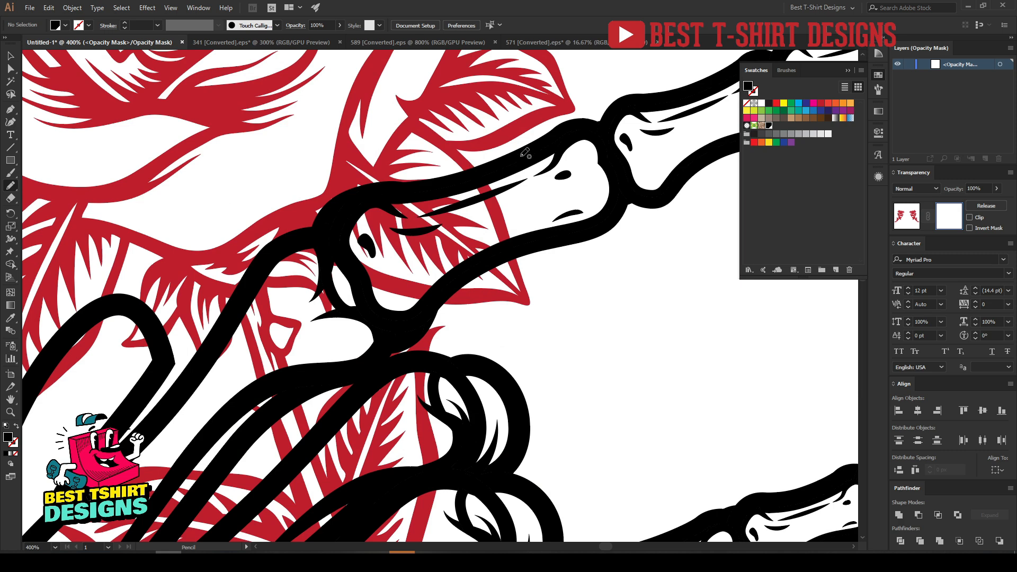
{"action": "mouse_move", "coordinate": [549, 151]}
{"action": "left_mouse_down"}
{"action": "mouse_move", "coordinate": [389, 189]}
{"action": "mouse_move", "coordinate": [345, 225]}
{"action": "mouse_move", "coordinate": [359, 291]}
{"action": "mouse_move", "coordinate": [402, 320]}
{"action": "mouse_move", "coordinate": [456, 276]}
{"action": "mouse_move", "coordinate": [555, 235]}
{"action": "mouse_move", "coordinate": [594, 155]}
{"action": "left_mouse_up"}
{"action": "scroll", "coordinate": [511, 220], "scroll_direction": "down", "scroll_amount": 2}
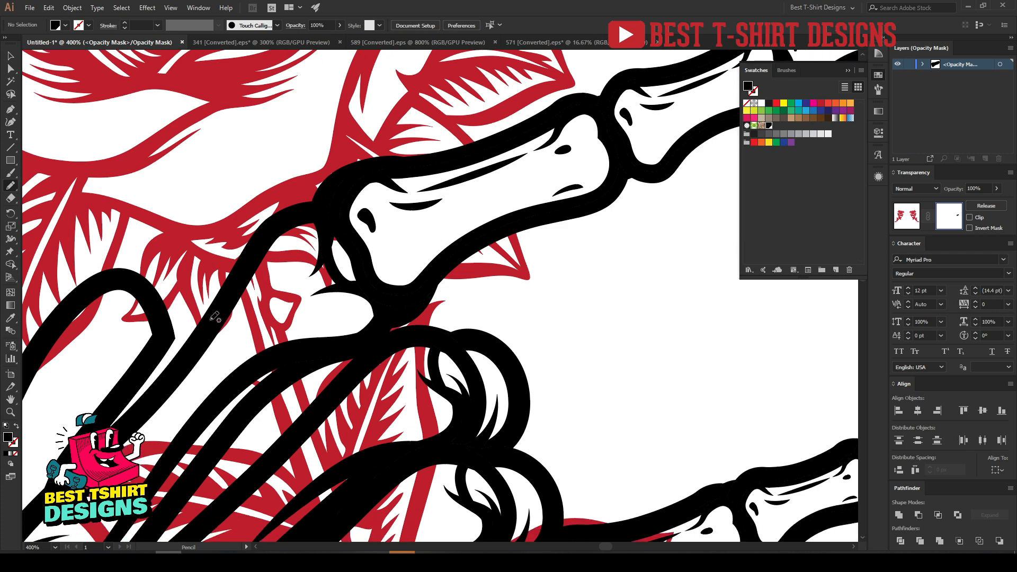
{"action": "mouse_move", "coordinate": [200, 342]}
{"action": "left_mouse_down"}
{"action": "mouse_move", "coordinate": [269, 231]}
{"action": "mouse_move", "coordinate": [316, 204]}
{"action": "mouse_move", "coordinate": [337, 210]}
{"action": "mouse_move", "coordinate": [386, 299]}
{"action": "mouse_move", "coordinate": [379, 330]}
{"action": "mouse_move", "coordinate": [362, 348]}
{"action": "mouse_move", "coordinate": [266, 366]}
{"action": "mouse_move", "coordinate": [285, 362]}
{"action": "mouse_move", "coordinate": [247, 401]}
{"action": "mouse_move", "coordinate": [228, 389]}
{"action": "left_mouse_up"}
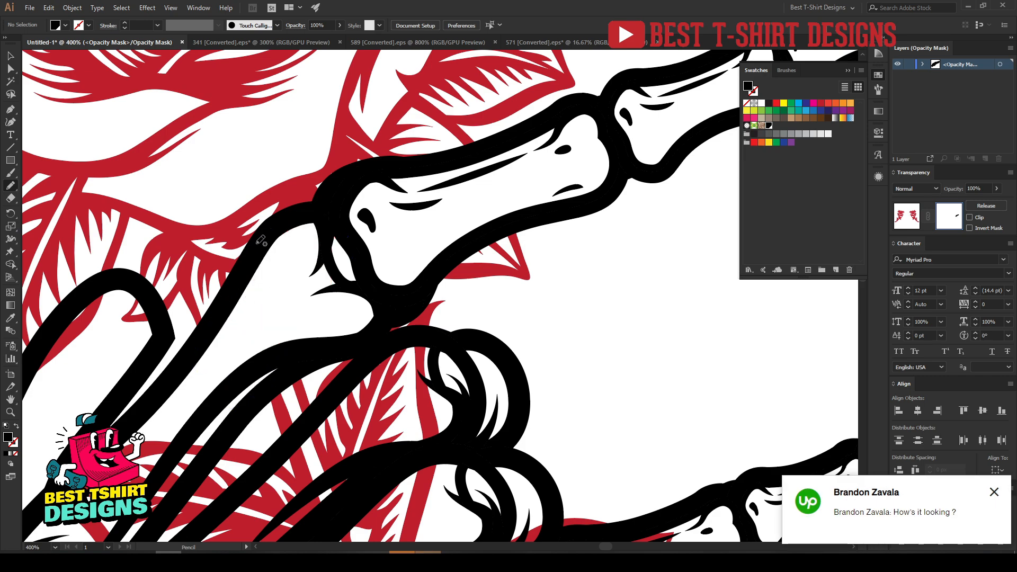
Draw black mask shapes over the right hand's middle-finger bone and the small red remnant near its knuckle.
{"action": "scroll", "coordinate": [365, 220], "scroll_direction": "down", "scroll_amount": 1}
{"action": "scroll", "coordinate": [366, 221], "scroll_direction": "down", "scroll_amount": 3}
{"action": "scroll", "coordinate": [336, 288], "scroll_direction": "up", "scroll_amount": 4}
{"action": "scroll", "coordinate": [338, 288], "scroll_direction": "down", "scroll_amount": 2}
{"action": "scroll", "coordinate": [332, 298], "scroll_direction": "up", "scroll_amount": 2}
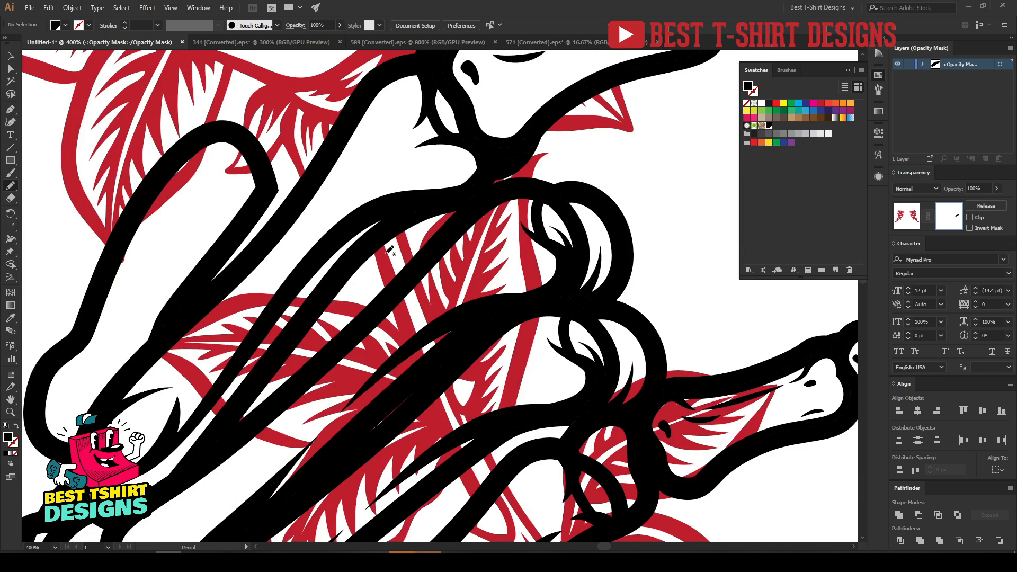
{"action": "mouse_move", "coordinate": [466, 193]}
{"action": "left_mouse_down"}
{"action": "mouse_move", "coordinate": [395, 216]}
{"action": "mouse_move", "coordinate": [367, 241]}
{"action": "mouse_move", "coordinate": [296, 322]}
{"action": "mouse_move", "coordinate": [223, 437]}
{"action": "mouse_move", "coordinate": [167, 415]}
{"action": "mouse_move", "coordinate": [140, 380]}
{"action": "mouse_move", "coordinate": [157, 337]}
{"action": "mouse_move", "coordinate": [252, 262]}
{"action": "mouse_move", "coordinate": [346, 158]}
{"action": "mouse_move", "coordinate": [471, 161]}
{"action": "mouse_move", "coordinate": [493, 208]}
{"action": "mouse_move", "coordinate": [231, 443]}
{"action": "mouse_move", "coordinate": [257, 505]}
{"action": "mouse_move", "coordinate": [287, 500]}
{"action": "mouse_move", "coordinate": [388, 431]}
{"action": "mouse_move", "coordinate": [493, 323]}
{"action": "mouse_move", "coordinate": [576, 274]}
{"action": "mouse_move", "coordinate": [596, 207]}
{"action": "mouse_move", "coordinate": [579, 191]}
{"action": "mouse_move", "coordinate": [489, 192]}
{"action": "left_mouse_up"}
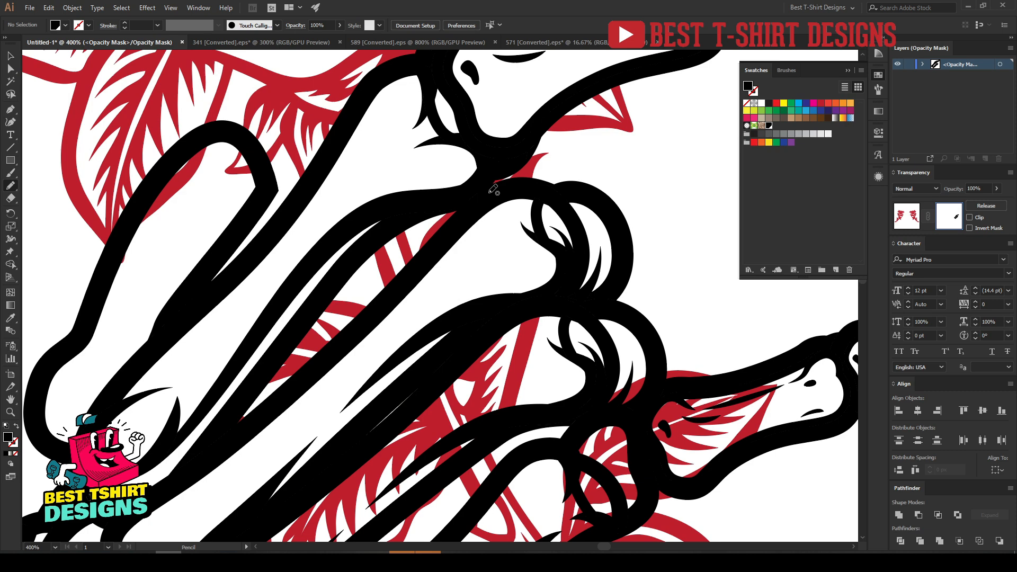
{"action": "scroll", "coordinate": [407, 215], "scroll_direction": "down", "scroll_amount": 3}
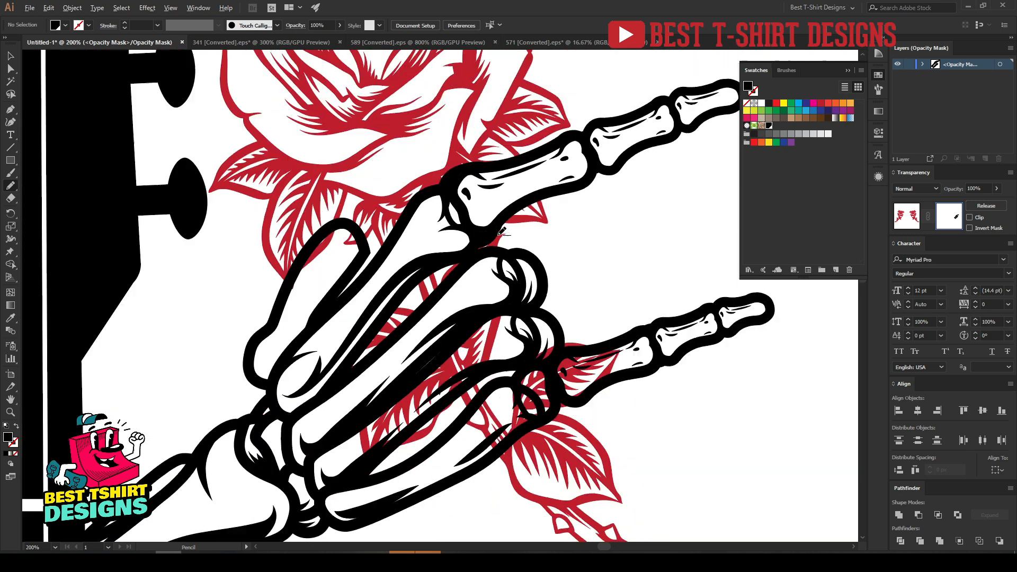
{"action": "scroll", "coordinate": [519, 240], "scroll_direction": "up", "scroll_amount": 3}
{"action": "mouse_move", "coordinate": [376, 289]}
{"action": "left_mouse_down"}
{"action": "mouse_move", "coordinate": [510, 257]}
{"action": "mouse_move", "coordinate": [476, 221]}
{"action": "mouse_move", "coordinate": [411, 225]}
{"action": "mouse_move", "coordinate": [375, 291]}
{"action": "left_mouse_up"}
{"action": "scroll", "coordinate": [415, 223], "scroll_direction": "down", "scroll_amount": 3}
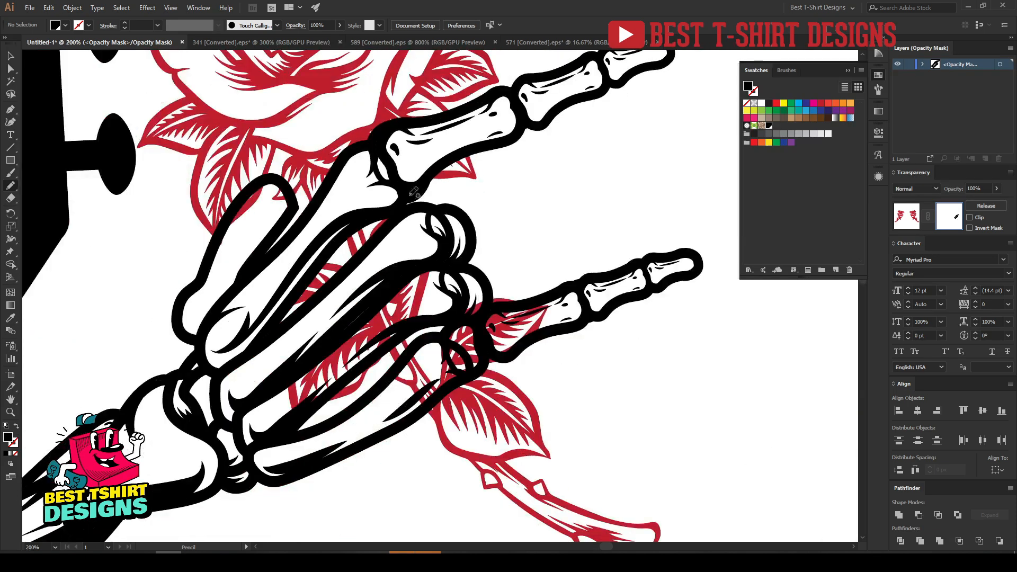
{"action": "scroll", "coordinate": [415, 318], "scroll_direction": "up", "scroll_amount": 1}
{"action": "scroll", "coordinate": [442, 276], "scroll_direction": "down", "scroll_amount": 1}
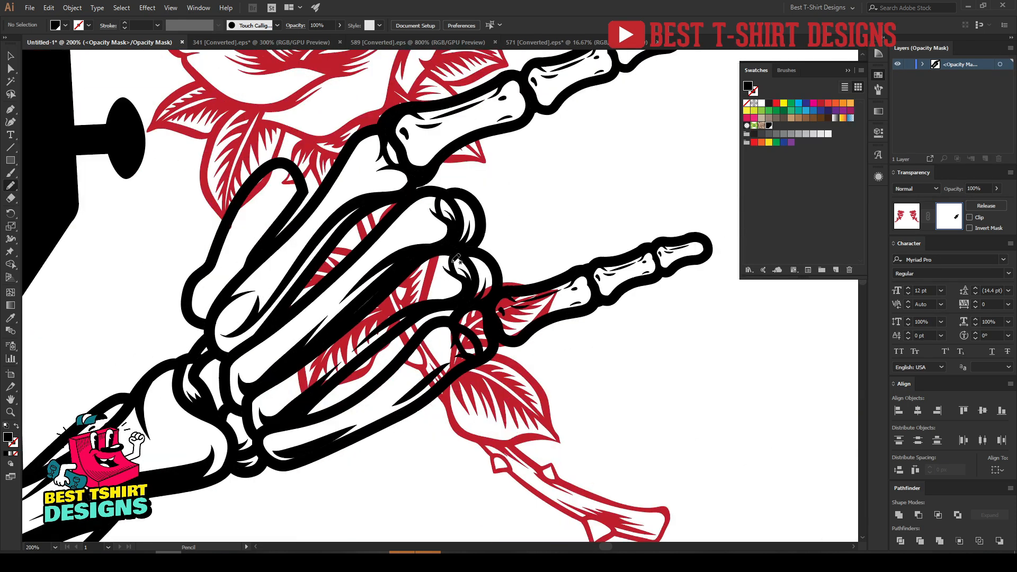
Draw black mask shapes over the ring-finger bone and the lowest hand bone of the right hand.
{"action": "scroll", "coordinate": [349, 382], "scroll_direction": "up", "scroll_amount": 1}
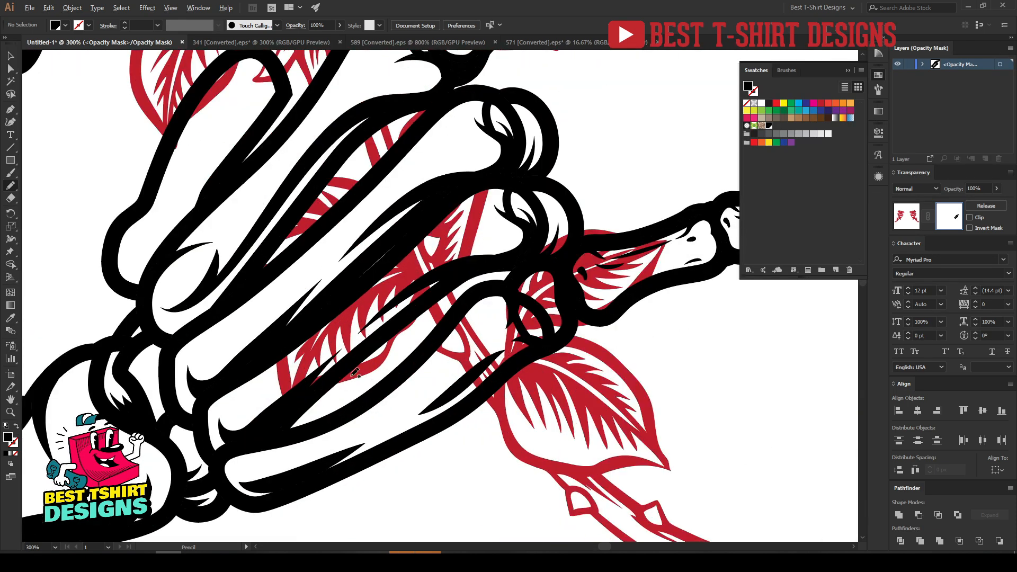
{"action": "mouse_move", "coordinate": [262, 438]}
{"action": "left_mouse_down"}
{"action": "mouse_move", "coordinate": [451, 281]}
{"action": "mouse_move", "coordinate": [514, 249]}
{"action": "mouse_move", "coordinate": [527, 204]}
{"action": "mouse_move", "coordinate": [515, 184]}
{"action": "mouse_move", "coordinate": [427, 213]}
{"action": "mouse_move", "coordinate": [245, 356]}
{"action": "mouse_move", "coordinate": [218, 398]}
{"action": "mouse_move", "coordinate": [250, 441]}
{"action": "left_mouse_up"}
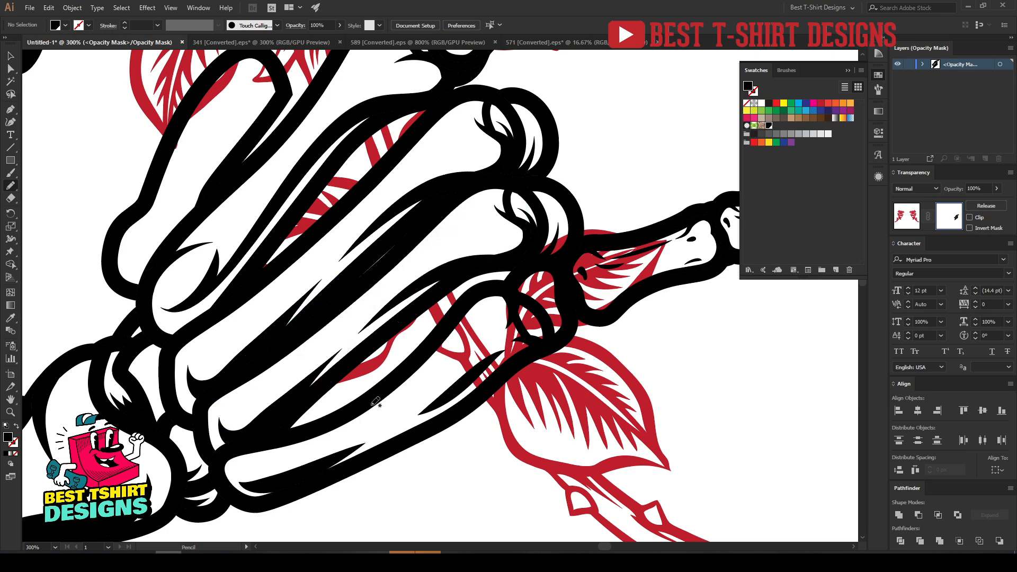
{"action": "scroll", "coordinate": [392, 411], "scroll_direction": "up", "scroll_amount": 1}
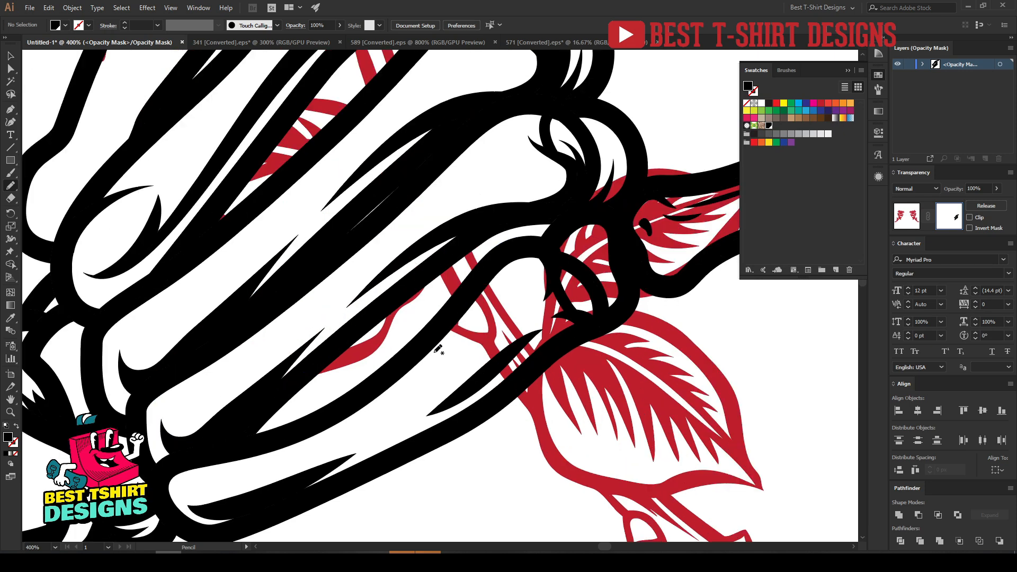
{"action": "mouse_move", "coordinate": [414, 359]}
{"action": "left_mouse_down"}
{"action": "mouse_move", "coordinate": [493, 261]}
{"action": "mouse_move", "coordinate": [526, 242]}
{"action": "mouse_move", "coordinate": [564, 246]}
{"action": "mouse_move", "coordinate": [602, 302]}
{"action": "mouse_move", "coordinate": [593, 327]}
{"action": "mouse_move", "coordinate": [469, 422]}
{"action": "mouse_move", "coordinate": [408, 413]}
{"action": "left_mouse_up"}
{"action": "mouse_move", "coordinate": [523, 299]}
{"action": "left_mouse_down"}
{"action": "mouse_move", "coordinate": [594, 212]}
{"action": "mouse_move", "coordinate": [691, 180]}
{"action": "mouse_move", "coordinate": [710, 205]}
{"action": "mouse_move", "coordinate": [712, 242]}
{"action": "mouse_move", "coordinate": [670, 281]}
{"action": "mouse_move", "coordinate": [642, 274]}
{"action": "mouse_move", "coordinate": [615, 306]}
{"action": "mouse_move", "coordinate": [507, 306]}
{"action": "left_mouse_up"}
Draw black mask shapes over the right hand's little-finger base bone and its knuckle.
{"action": "scroll", "coordinate": [439, 323], "scroll_direction": "down", "scroll_amount": 2}
{"action": "scroll", "coordinate": [671, 270], "scroll_direction": "up", "scroll_amount": 2}
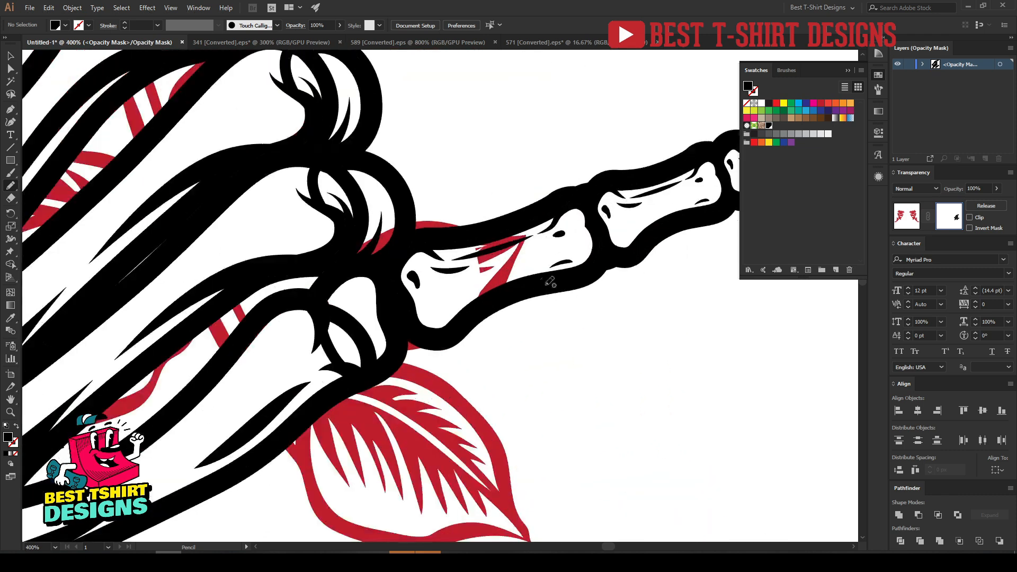
{"action": "mouse_move", "coordinate": [458, 328]}
{"action": "left_mouse_down"}
{"action": "mouse_move", "coordinate": [551, 276]}
{"action": "mouse_move", "coordinate": [527, 223]}
{"action": "mouse_move", "coordinate": [437, 279]}
{"action": "mouse_move", "coordinate": [450, 325]}
{"action": "left_mouse_up"}
{"action": "mouse_move", "coordinate": [374, 310]}
{"action": "left_mouse_down"}
{"action": "mouse_move", "coordinate": [389, 344]}
{"action": "mouse_move", "coordinate": [430, 354]}
{"action": "mouse_move", "coordinate": [495, 234]}
{"action": "mouse_move", "coordinate": [380, 210]}
{"action": "mouse_move", "coordinate": [367, 318]}
{"action": "left_mouse_up"}
{"action": "scroll", "coordinate": [524, 290], "scroll_direction": "down", "scroll_amount": 5}
{"action": "key", "text": "v"}
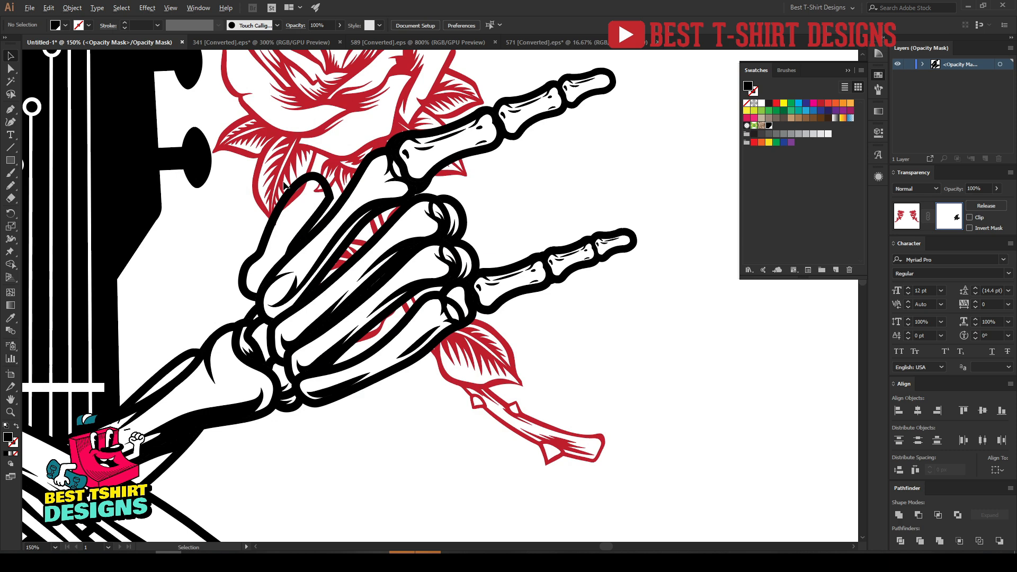
Draw a black mask shape over the right hand's thumb to hide the rose leaf inside it.
{"action": "scroll", "coordinate": [291, 197], "scroll_direction": "up", "scroll_amount": 3}
{"action": "key", "text": "n"}
{"action": "mouse_move", "coordinate": [341, 262]}
{"action": "left_mouse_down"}
{"action": "mouse_move", "coordinate": [376, 218]}
{"action": "mouse_move", "coordinate": [375, 194]}
{"action": "mouse_move", "coordinate": [338, 170]}
{"action": "mouse_move", "coordinate": [280, 217]}
{"action": "mouse_move", "coordinate": [263, 249]}
{"action": "mouse_move", "coordinate": [249, 299]}
{"action": "mouse_move", "coordinate": [283, 333]}
{"action": "left_mouse_up"}
{"action": "scroll", "coordinate": [321, 303], "scroll_direction": "down", "scroll_amount": 3}
{"action": "key", "text": "v"}
{"action": "scroll", "coordinate": [582, 252], "scroll_direction": "down", "scroll_amount": 1}
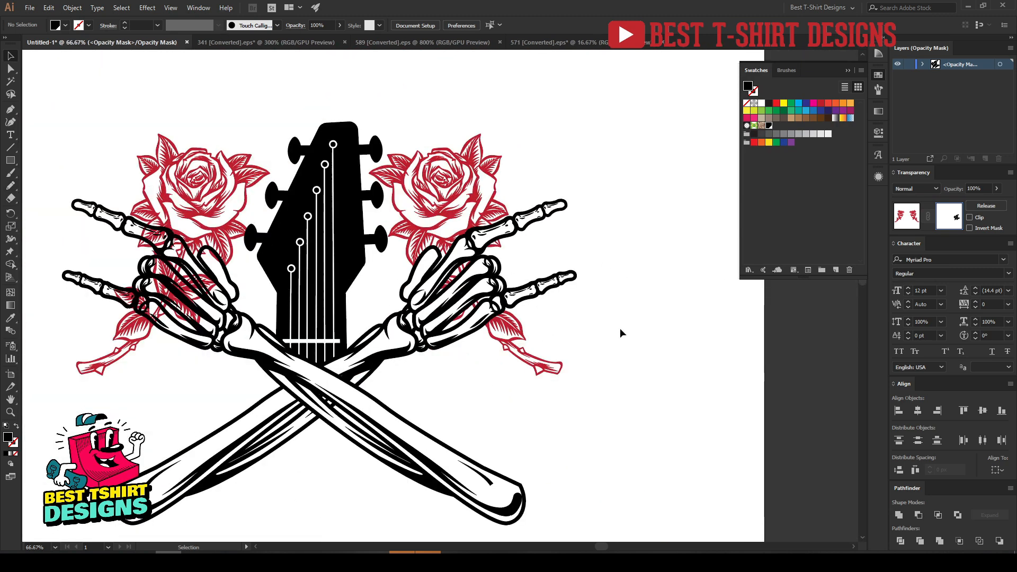
{"action": "scroll", "coordinate": [618, 328], "scroll_direction": "down", "scroll_amount": 1}
{"action": "scroll", "coordinate": [488, 263], "scroll_direction": "up", "scroll_amount": 1}
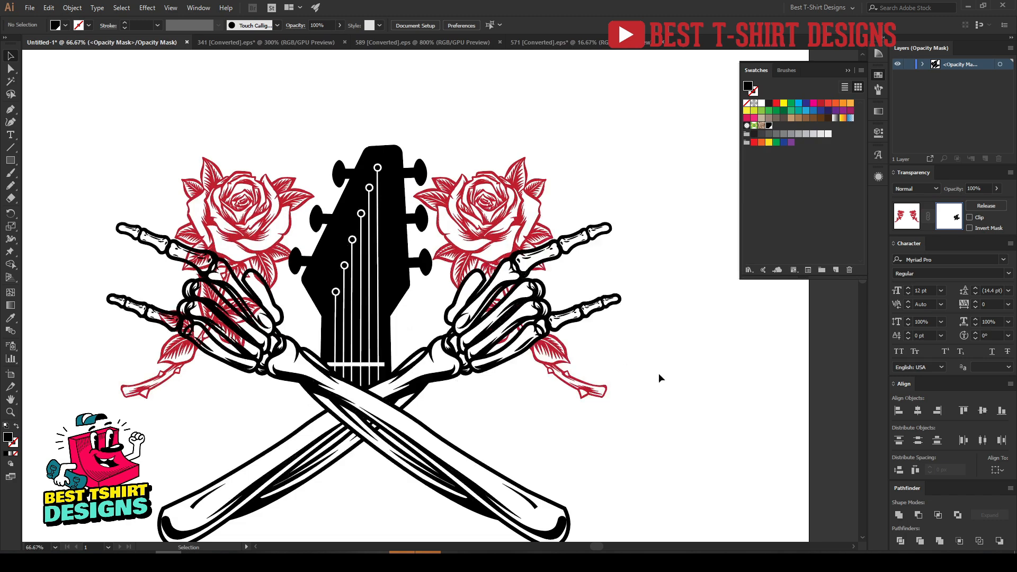
{"action": "scroll", "coordinate": [551, 288], "scroll_direction": "up", "scroll_amount": 3}
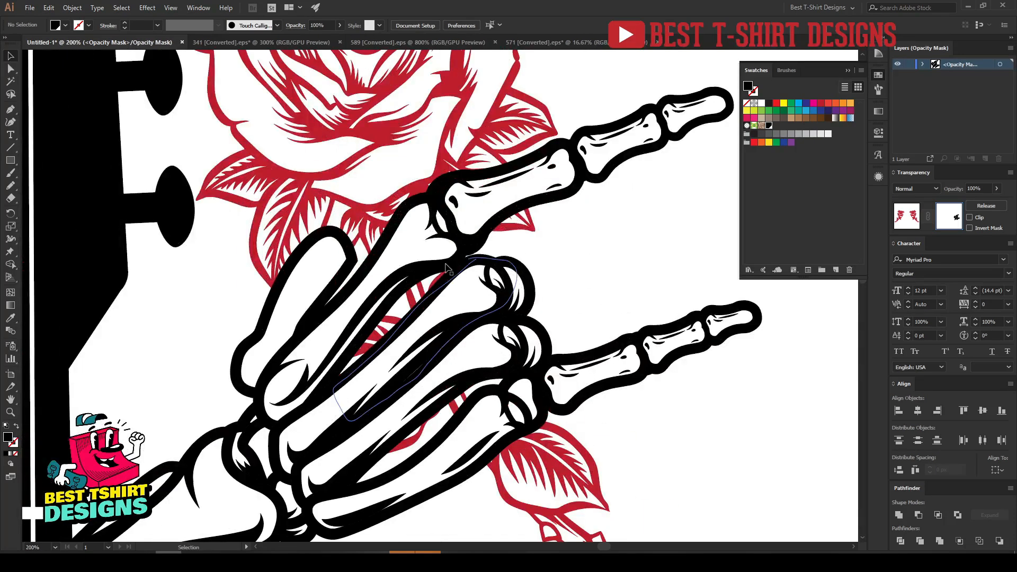
{"action": "scroll", "coordinate": [636, 285], "scroll_direction": "down", "scroll_amount": 3}
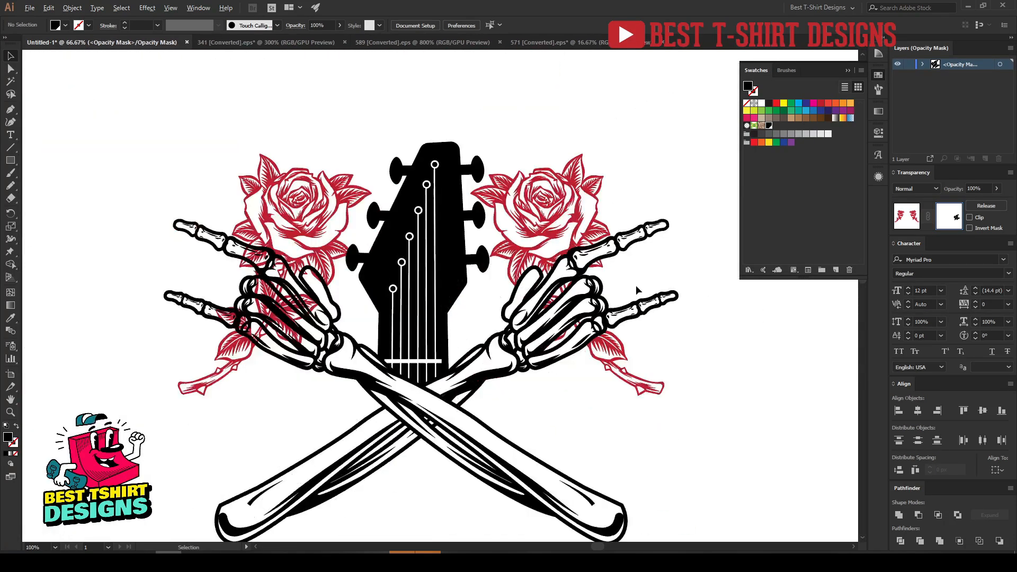
Copy all the mask shapes from the right hand onto the left hand and reflect the copy across the vertical axis.
{"action": "left_click_drag", "start_coordinate": [708, 432], "coordinate": [482, 129]}
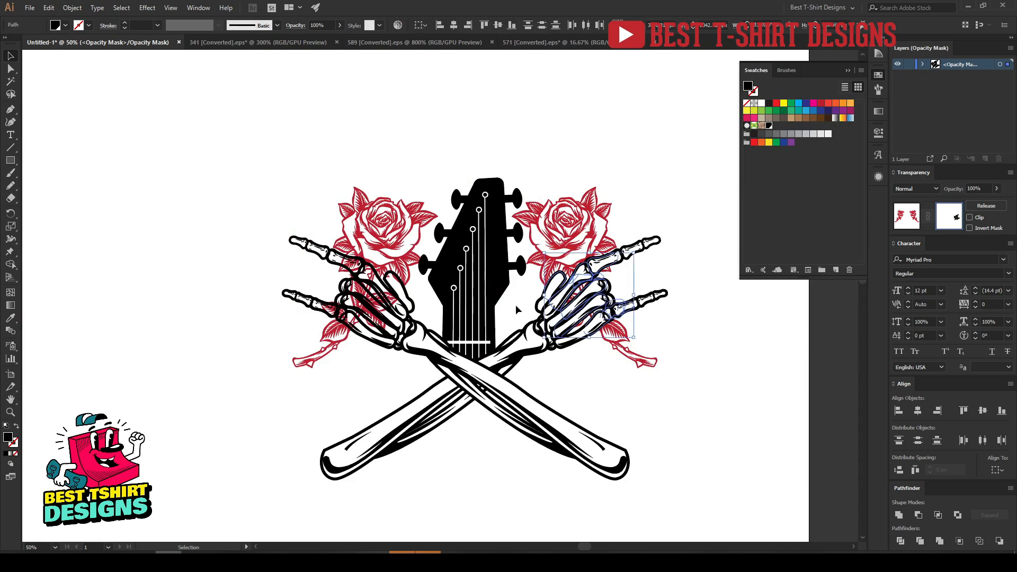
{"action": "scroll", "coordinate": [532, 227], "scroll_direction": "up", "scroll_amount": 1}
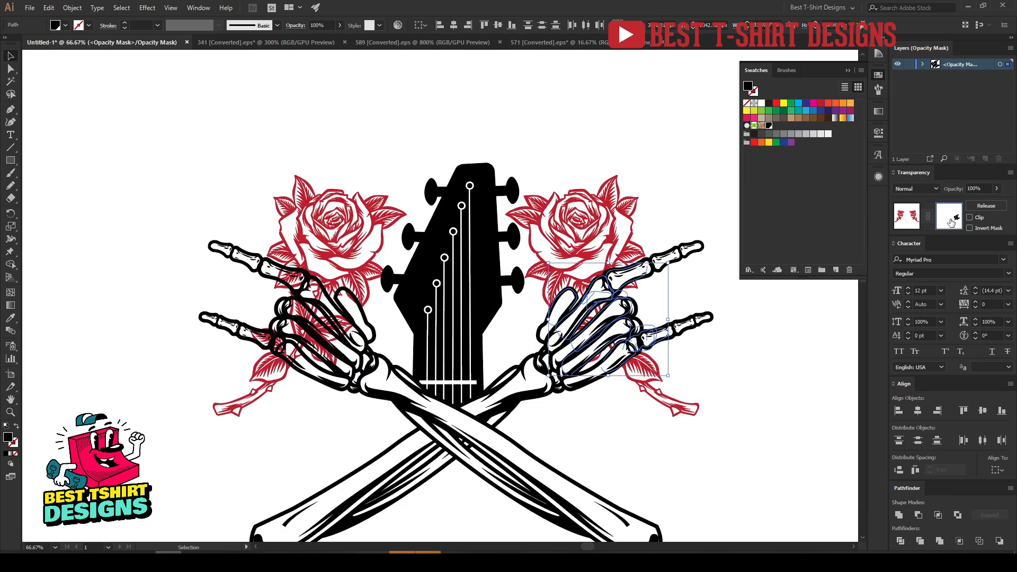
{"action": "left_click_drag", "start_coordinate": [620, 314], "coordinate": [310, 316]}
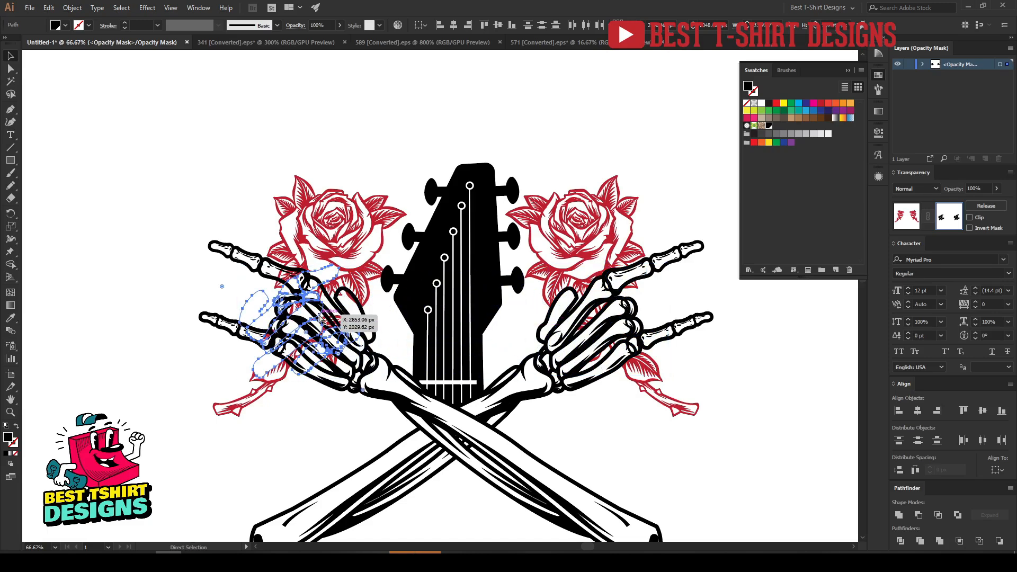
{"action": "key", "text": "ctrl+r"}
{"action": "left_click", "coordinate": [530, 347]}
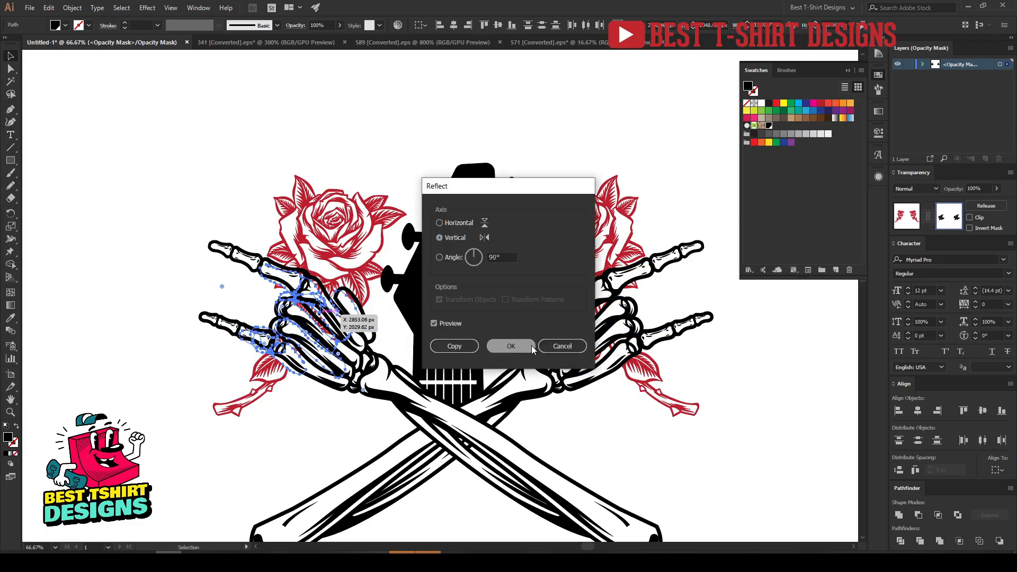
Nudge the reflected mask shapes right and slightly up until they line up with the left hand's bones.
{"action": "scroll", "coordinate": [236, 273], "scroll_direction": "up", "scroll_amount": 1}
{"action": "key", "text": "Right"}
{"action": "key", "text": "Right"}
{"action": "key", "text": "Right"}
{"action": "key", "text": "Right"}
{"action": "key", "text": "Right"}
{"action": "key", "text": "Right"}
{"action": "key", "text": "Right"}
{"action": "key", "text": "Right"}
{"action": "key", "text": "Right"}
{"action": "key", "text": "Right"}
{"action": "key", "text": "Right"}
{"action": "key", "text": "Right"}
{"action": "key", "text": "Right"}
{"action": "key", "text": "Right"}
{"action": "key", "text": "Right"}
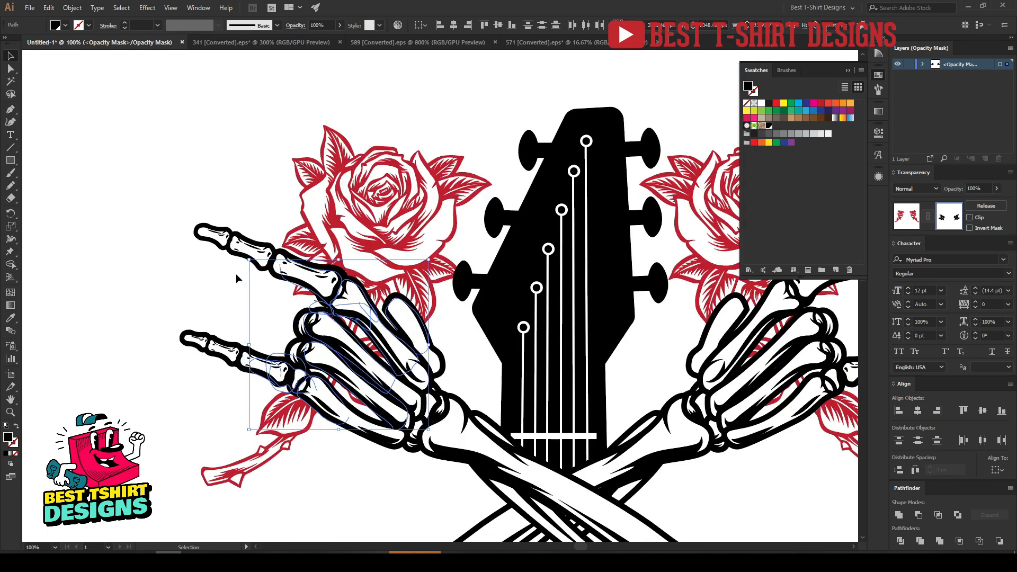
{"action": "key", "text": "Up"}
{"action": "key", "text": "Up"}
{"action": "key", "text": "Up"}
{"action": "key", "text": "Up"}
{"action": "key", "text": "Up"}
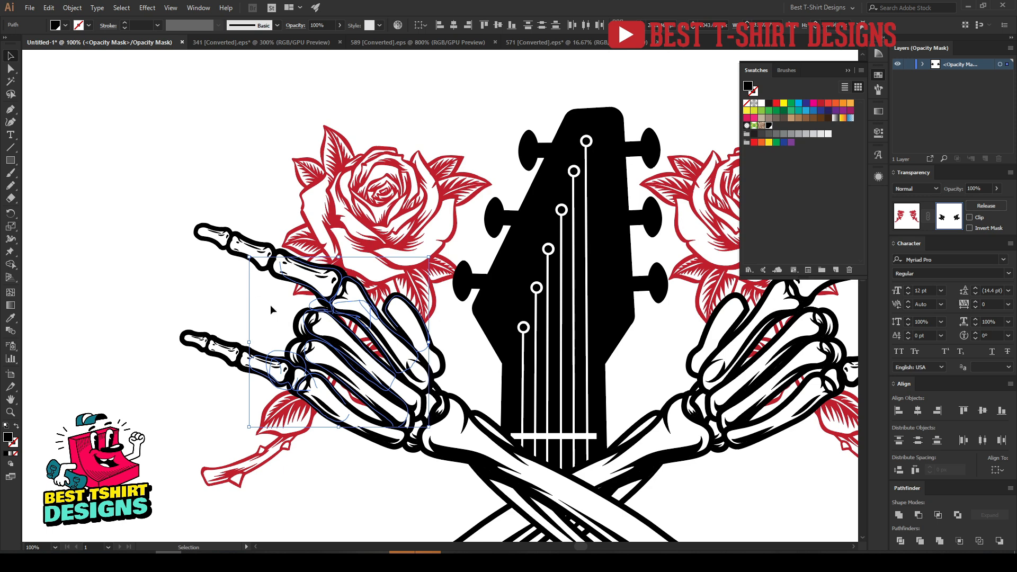
{"action": "scroll", "coordinate": [318, 351], "scroll_direction": "up", "scroll_amount": 2}
{"action": "key", "text": "a"}
{"action": "key", "text": "v"}
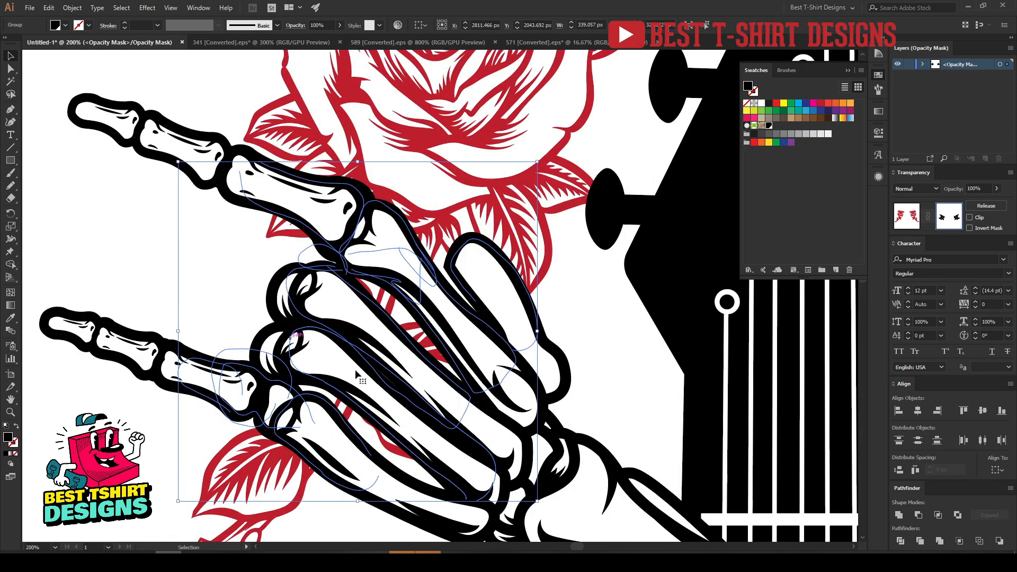
{"action": "left_click", "coordinate": [577, 335]}
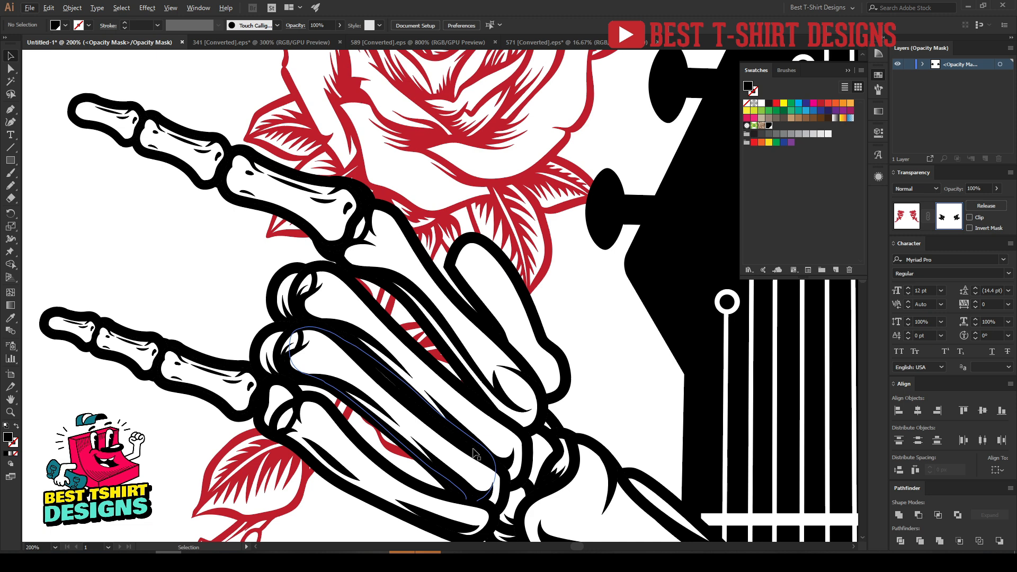
{"action": "key", "text": "ctrl+0"}
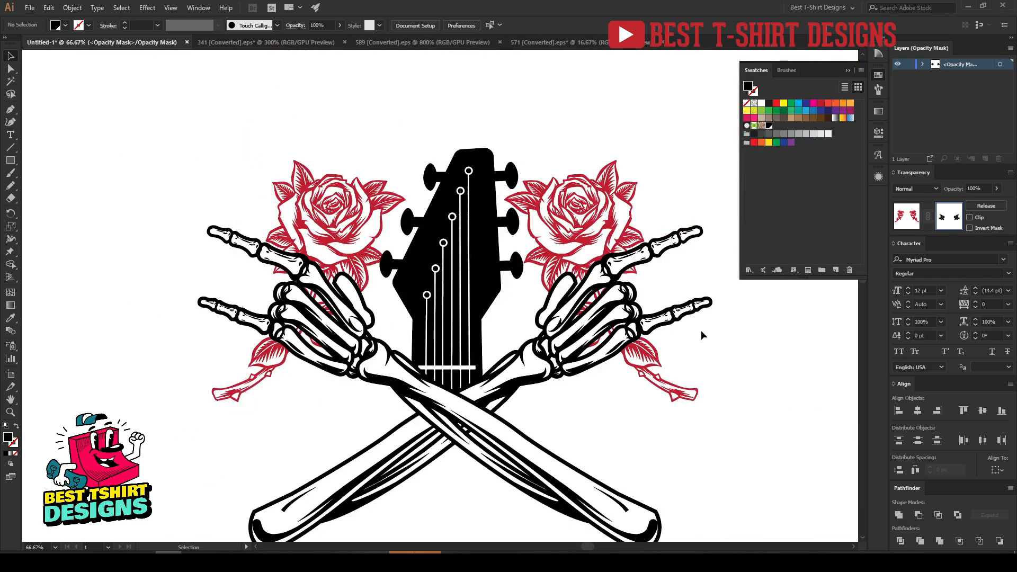
Exit opacity mask editing and change the rose group's fill to black.
{"action": "left_click", "coordinate": [902, 212]}
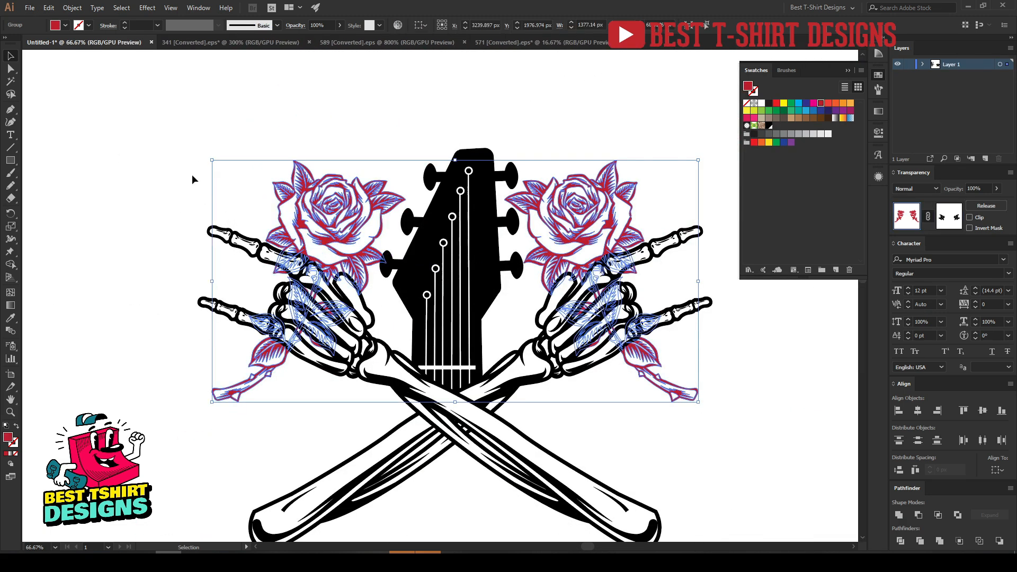
{"action": "left_click_drag", "start_coordinate": [276, 127], "coordinate": [371, 184]}
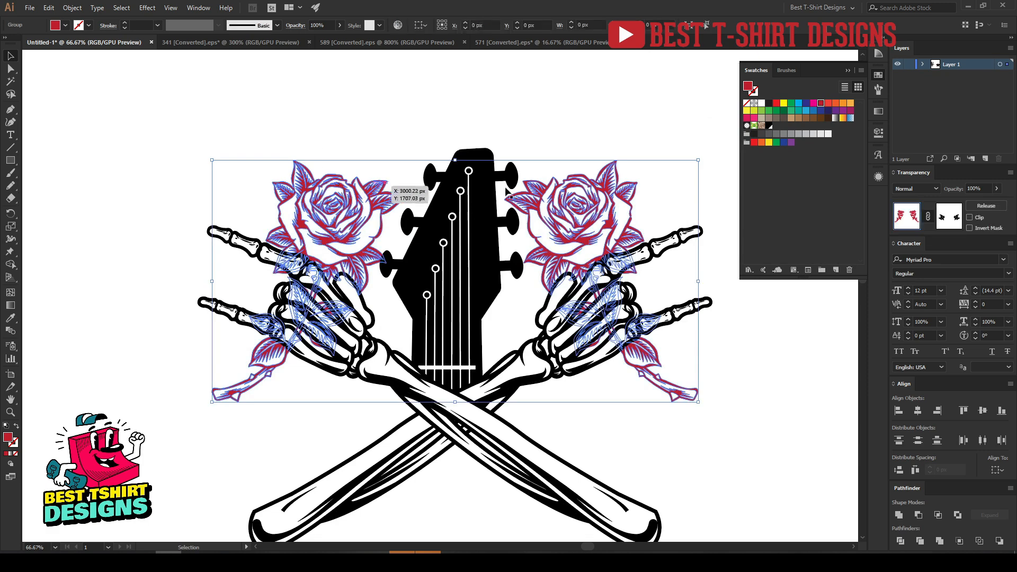
{"action": "left_click", "coordinate": [768, 126]}
{"action": "left_click", "coordinate": [418, 108]}
{"action": "scroll", "coordinate": [394, 186], "scroll_direction": "down", "scroll_amount": 1}
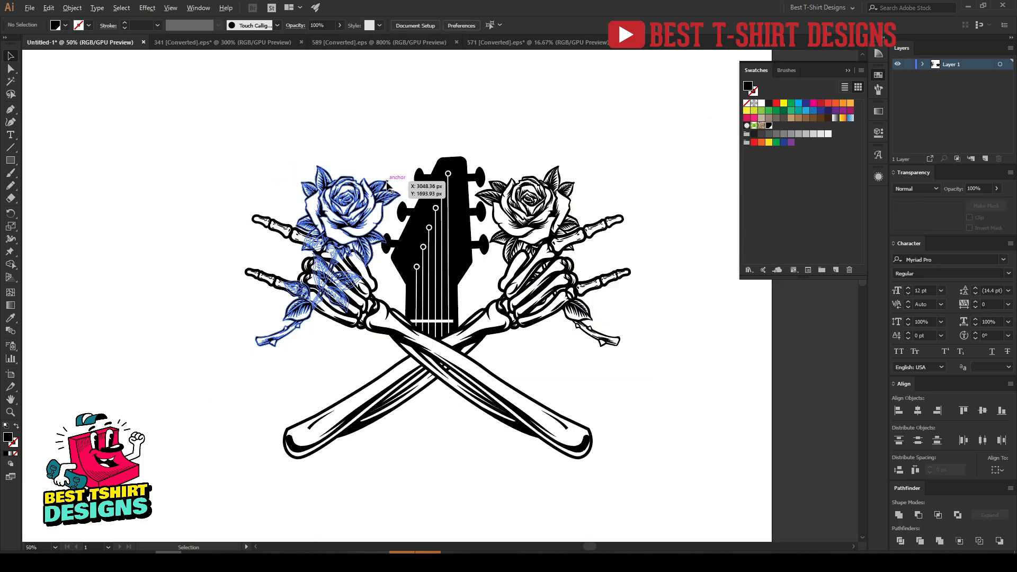
Delete the guitar headstock group from between the two roses.
{"action": "scroll", "coordinate": [480, 392], "scroll_direction": "down", "scroll_amount": 1}
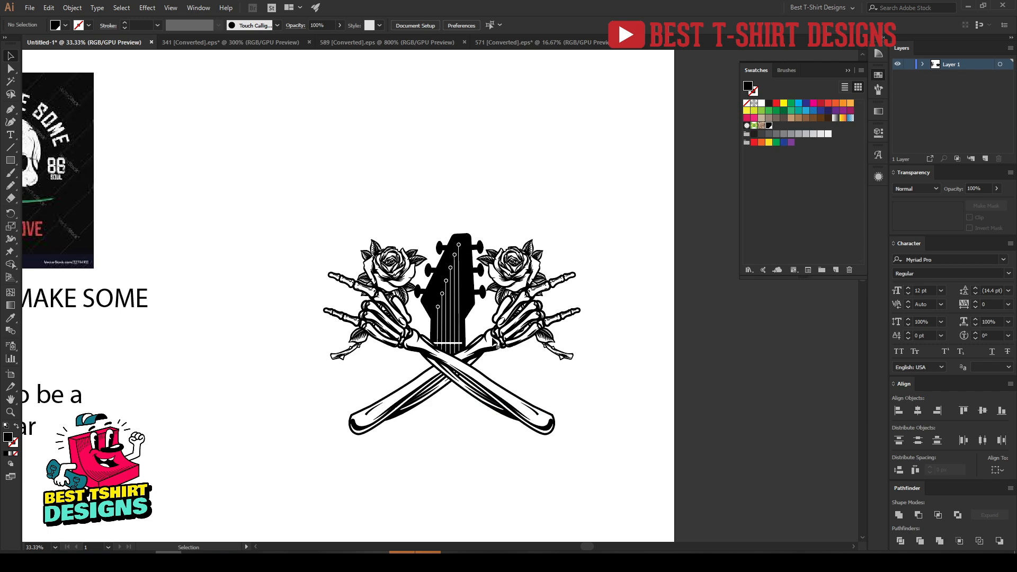
{"action": "double_click", "coordinate": [462, 302]}
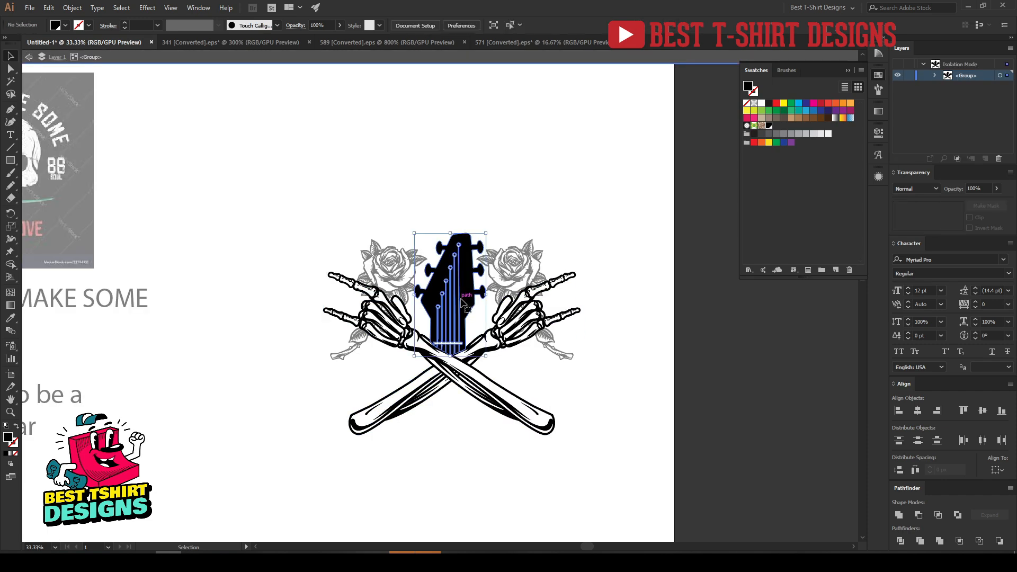
{"action": "key", "text": "Delete"}
{"action": "key", "text": "Escape"}
{"action": "scroll", "coordinate": [336, 325], "scroll_direction": "down", "scroll_amount": 1}
{"action": "scroll", "coordinate": [458, 330], "scroll_direction": "up", "scroll_amount": 2}
{"action": "scroll", "coordinate": [391, 302], "scroll_direction": "down", "scroll_amount": 1}
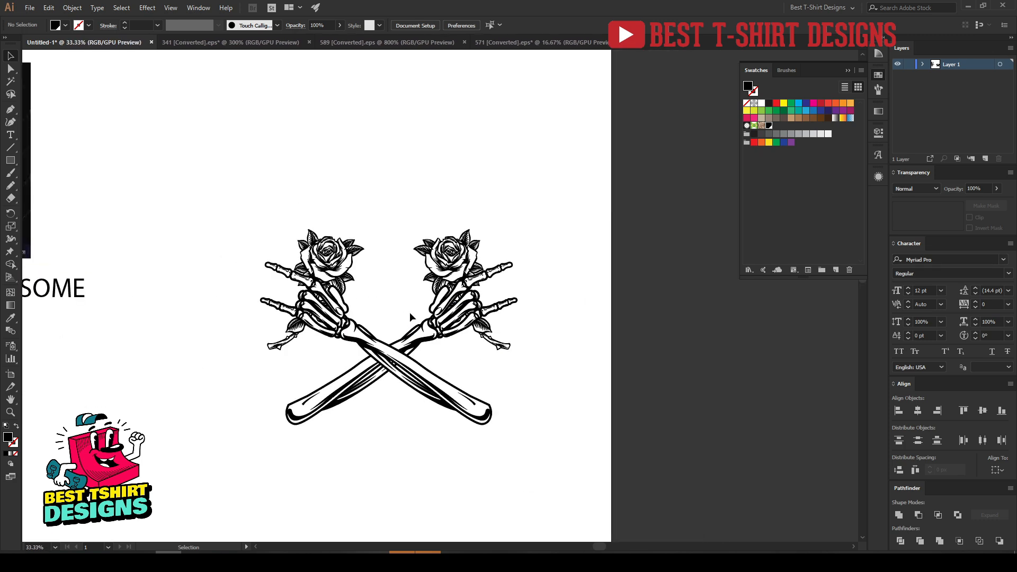
{"action": "scroll", "coordinate": [496, 387], "scroll_direction": "down", "scroll_amount": 1}
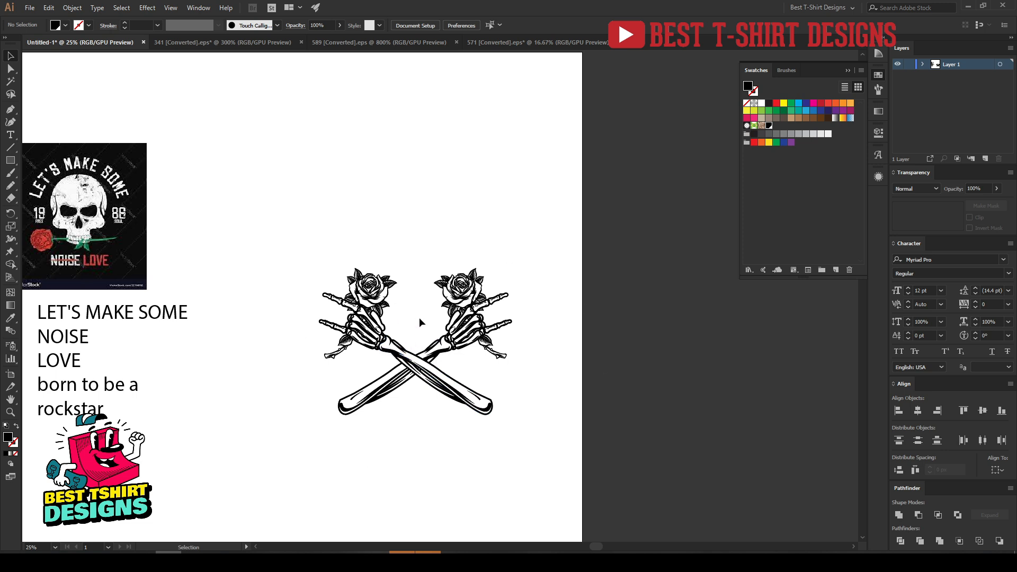
Move the LET'S MAKE SOME text above the artwork and draw a circle about 1647 px across around the crossed arms.
{"action": "left_click_drag", "start_coordinate": [142, 312], "coordinate": [292, 163]}
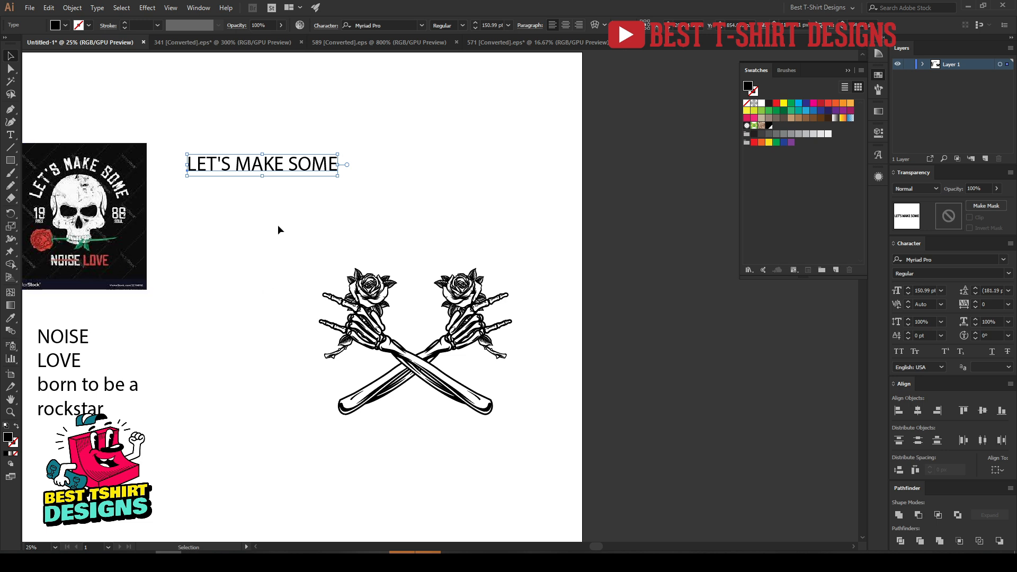
{"action": "left_click", "coordinate": [15, 162]}
{"action": "left_click_drag", "start_coordinate": [15, 166], "coordinate": [55, 184]}
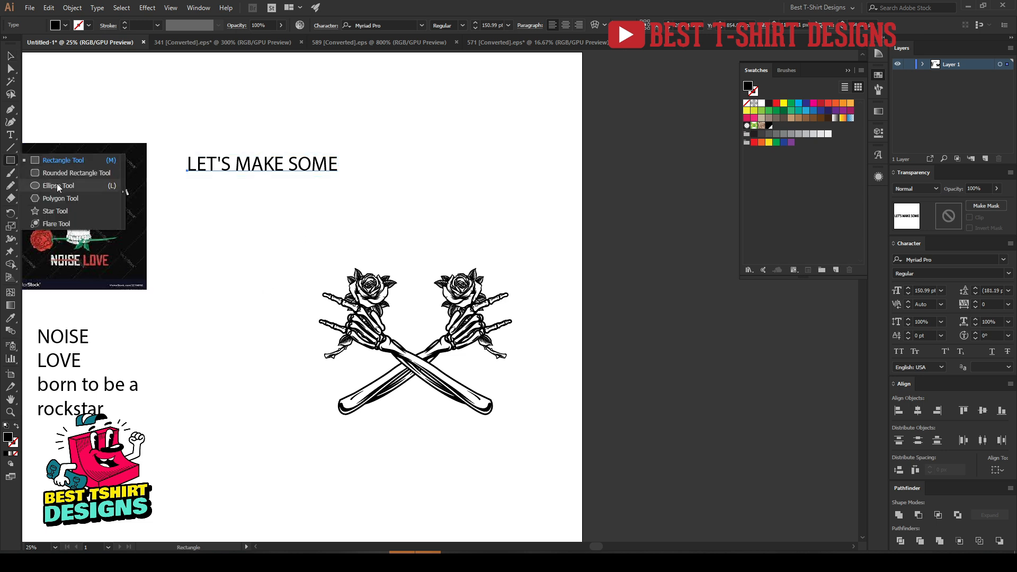
{"action": "left_click_drag", "start_coordinate": [417, 334], "coordinate": [524, 395]}
{"action": "key", "text": "v"}
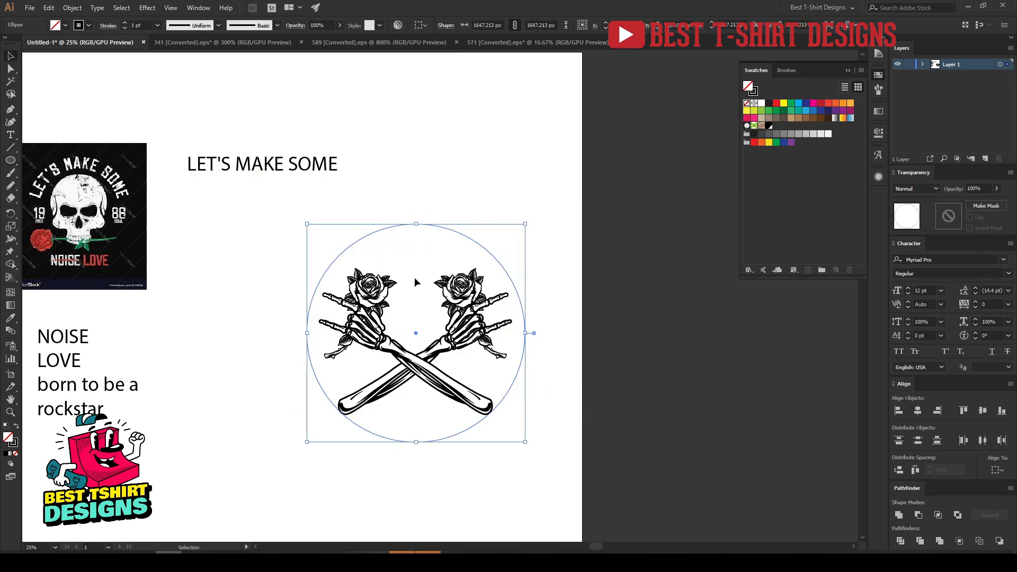
Center the circle and the crossed-arms artwork horizontally on each other.
{"action": "left_click_drag", "start_coordinate": [308, 289], "coordinate": [540, 395]}
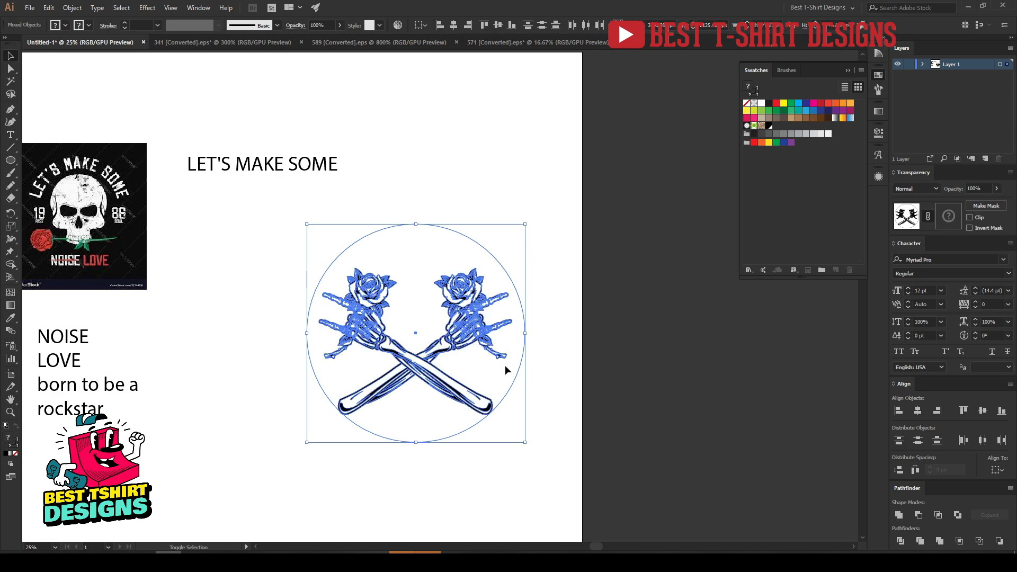
{"action": "left_click_drag", "start_coordinate": [504, 364], "coordinate": [656, 407], "text": "shift"}
{"action": "key", "text": "v"}
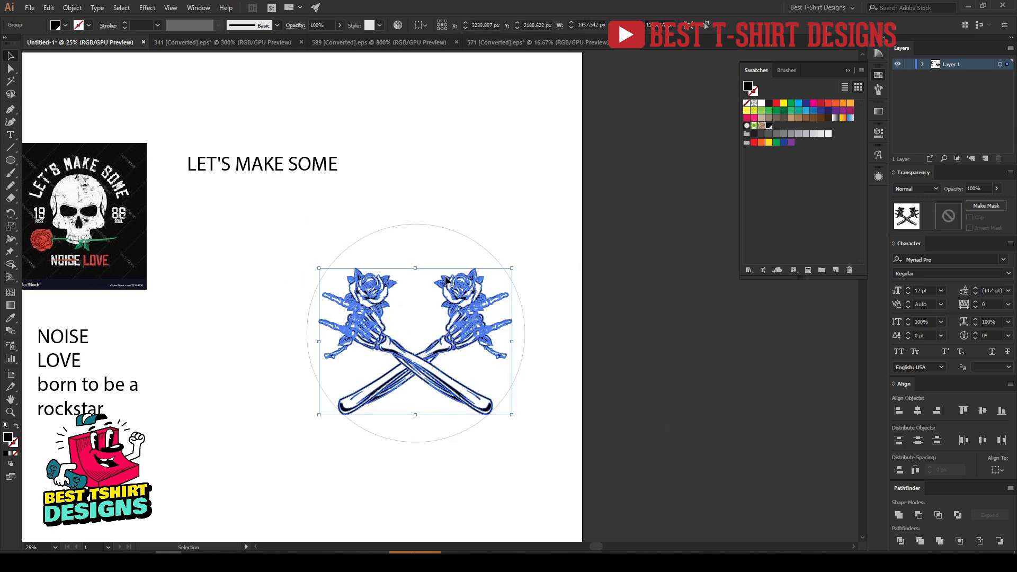
{"action": "left_click_drag", "start_coordinate": [380, 205], "coordinate": [687, 448]}
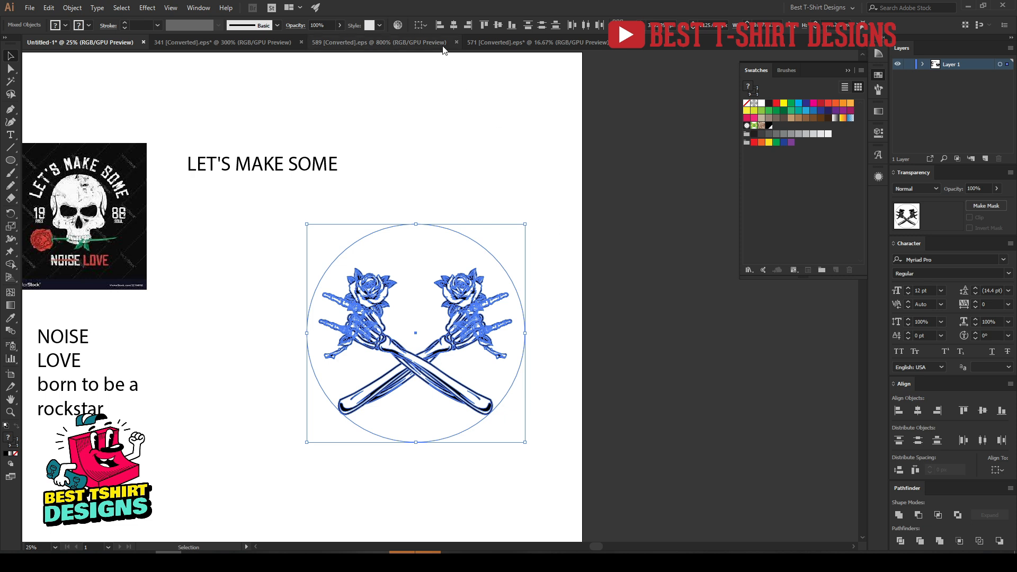
{"action": "left_click", "coordinate": [454, 26]}
{"action": "left_click", "coordinate": [437, 170]}
{"action": "left_click", "coordinate": [450, 255]}
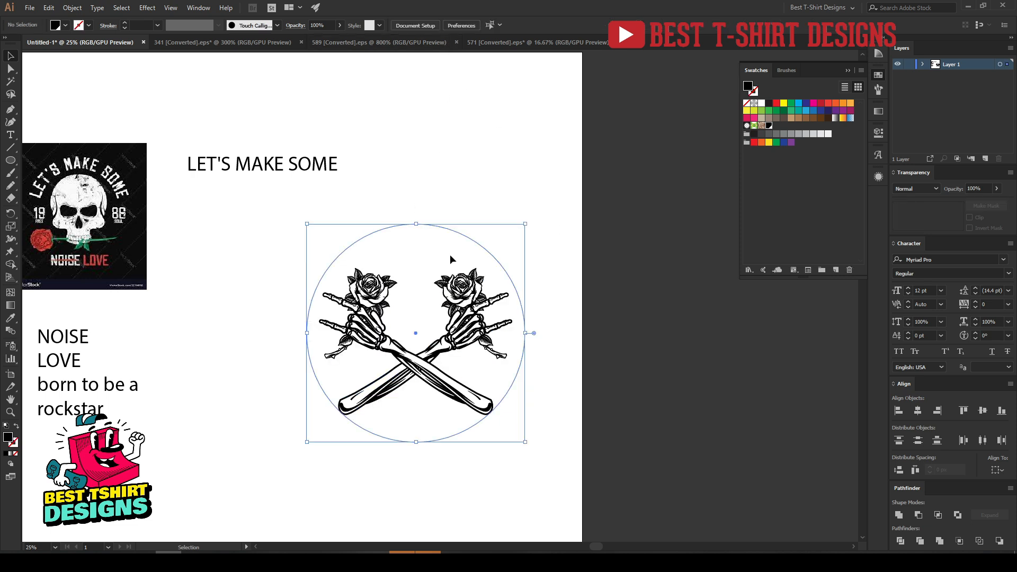
Give the circle a 10 pt stroke and shrink it from its center to about 1576 px across.
{"action": "left_click", "coordinate": [132, 26]}
{"action": "type", "text": "10"}
{"action": "key", "text": "Return"}
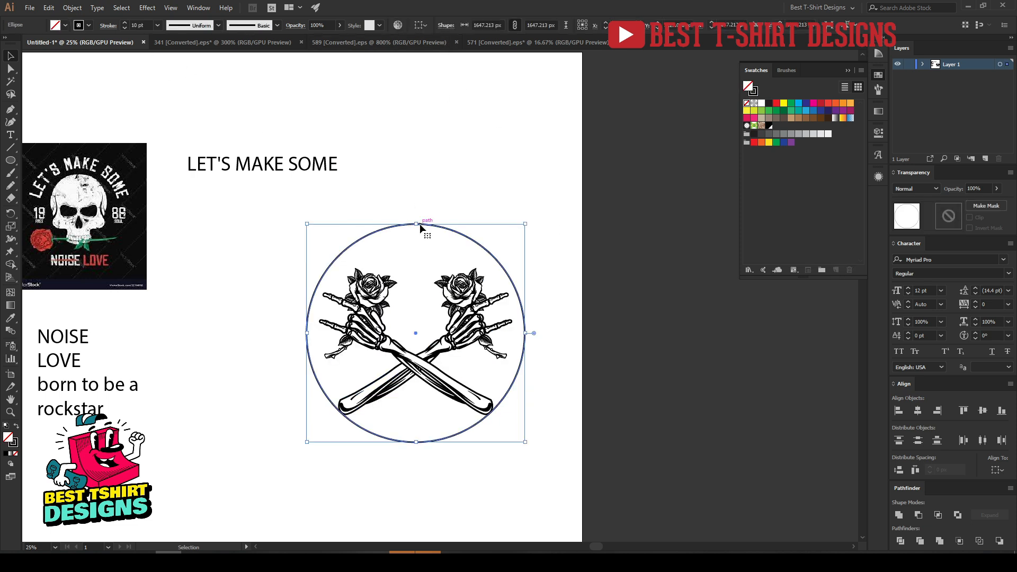
{"action": "left_click_drag", "start_coordinate": [416, 224], "coordinate": [421, 236]}
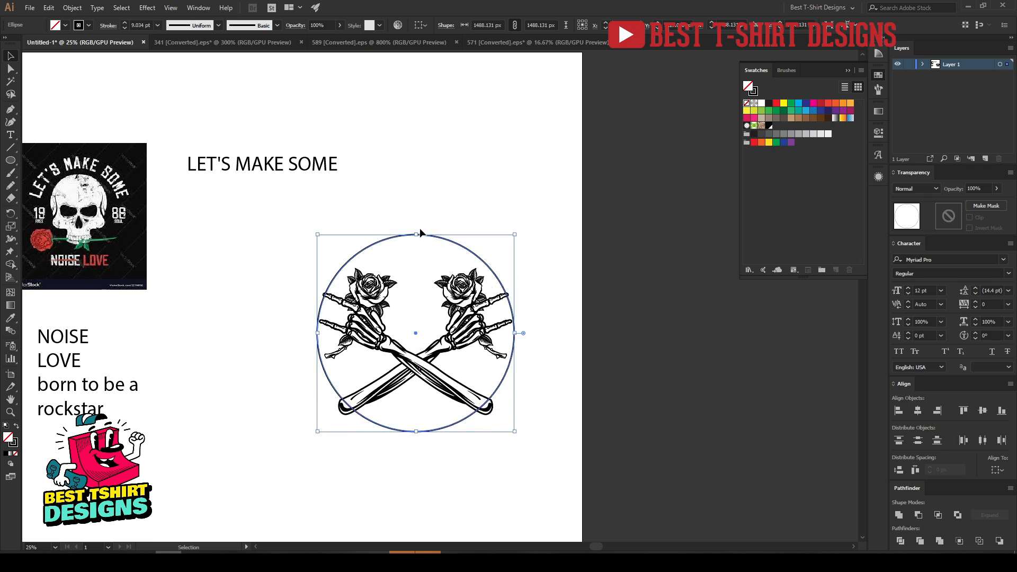
{"action": "left_click_drag", "start_coordinate": [418, 235], "coordinate": [418, 229]}
Place the LET'S MAKE SOME text above the circle and set it in Roseberry Codet at about 212 pt.
{"action": "left_click", "coordinate": [356, 165]}
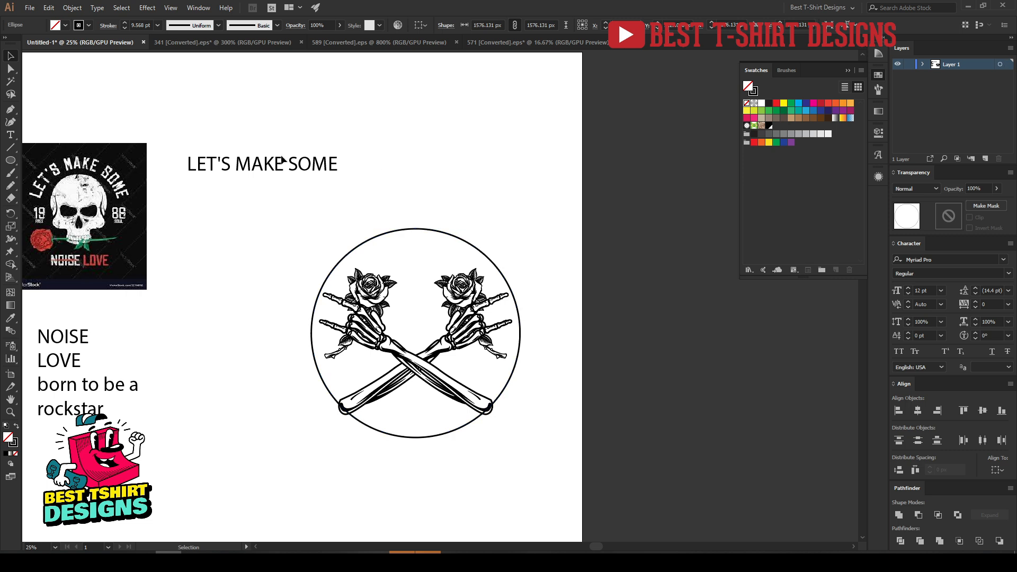
{"action": "left_click_drag", "start_coordinate": [267, 163], "coordinate": [402, 155]}
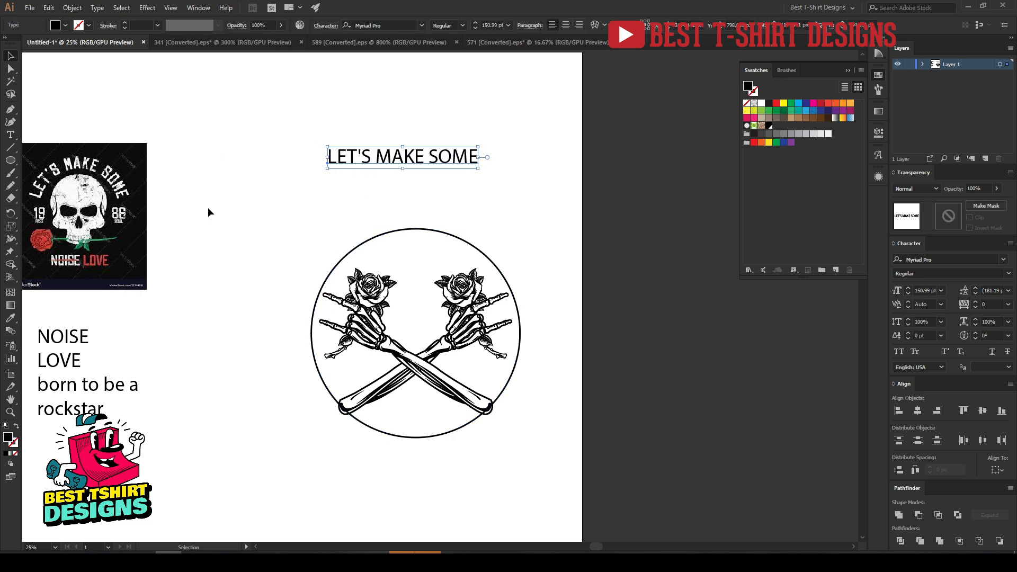
{"action": "left_click", "coordinate": [391, 25]}
{"action": "type", "text": "r"}
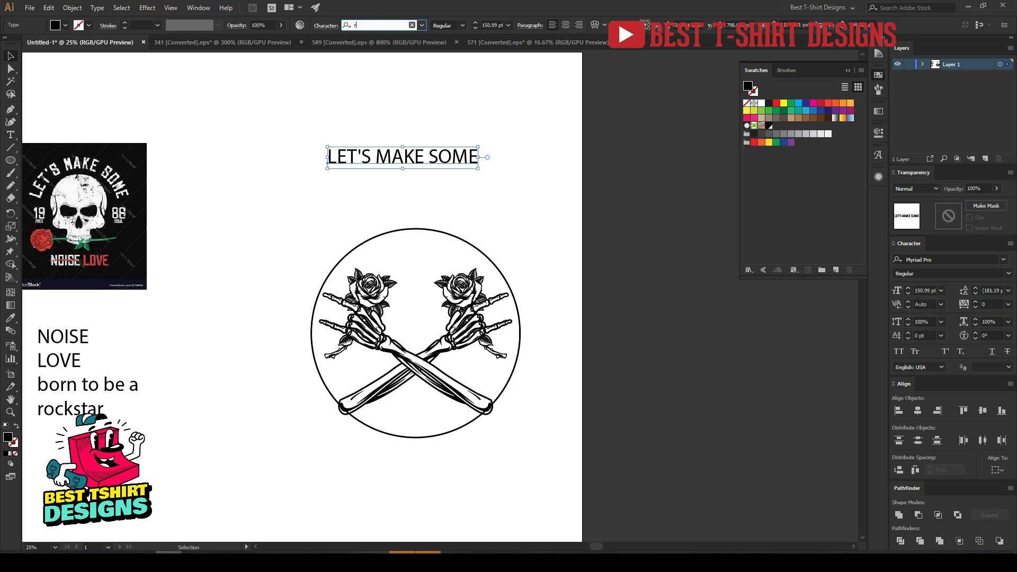
{"action": "type", "text": "ose"}
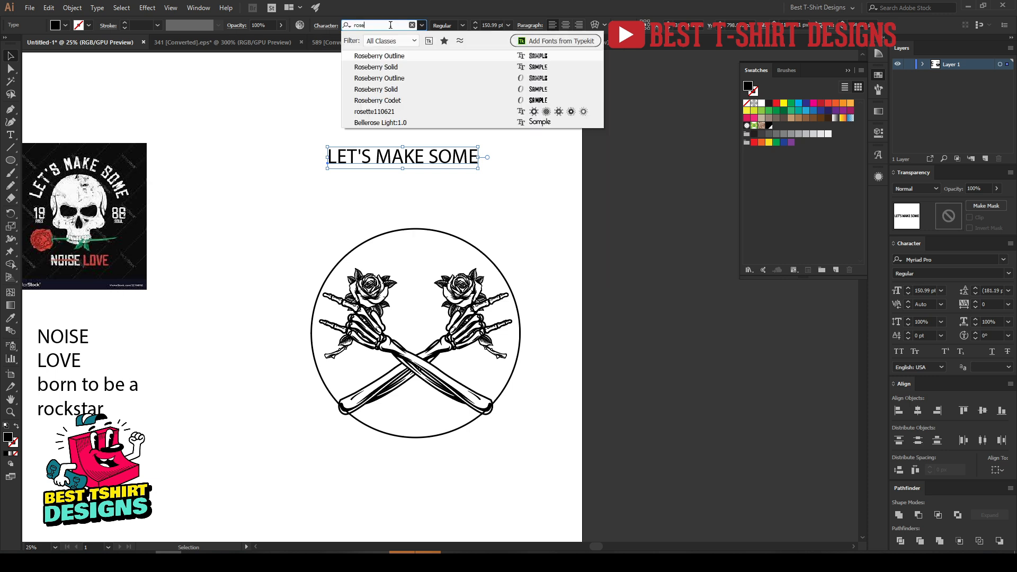
{"action": "left_click", "coordinate": [414, 101]}
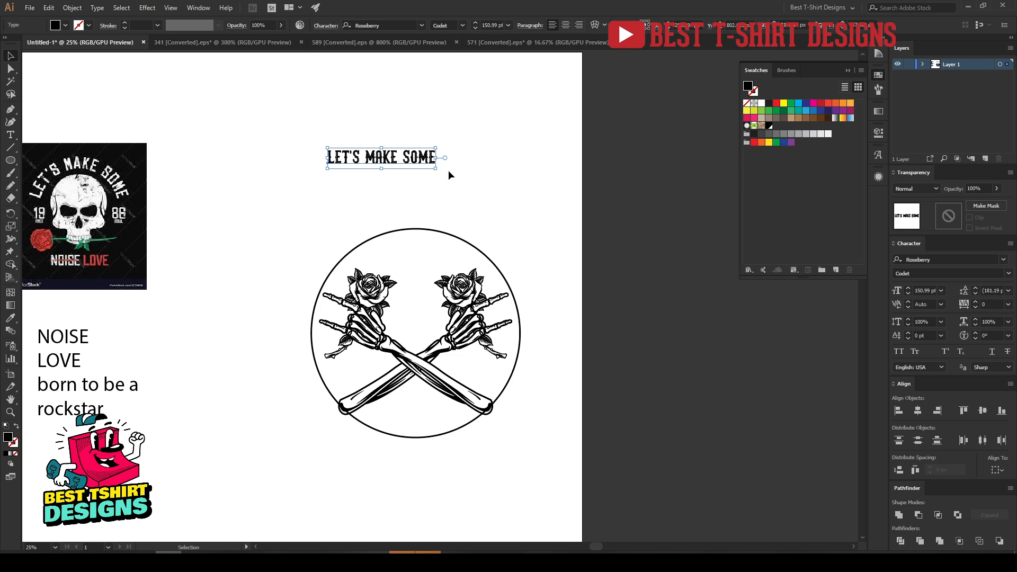
{"action": "left_click_drag", "start_coordinate": [438, 160], "coordinate": [480, 159]}
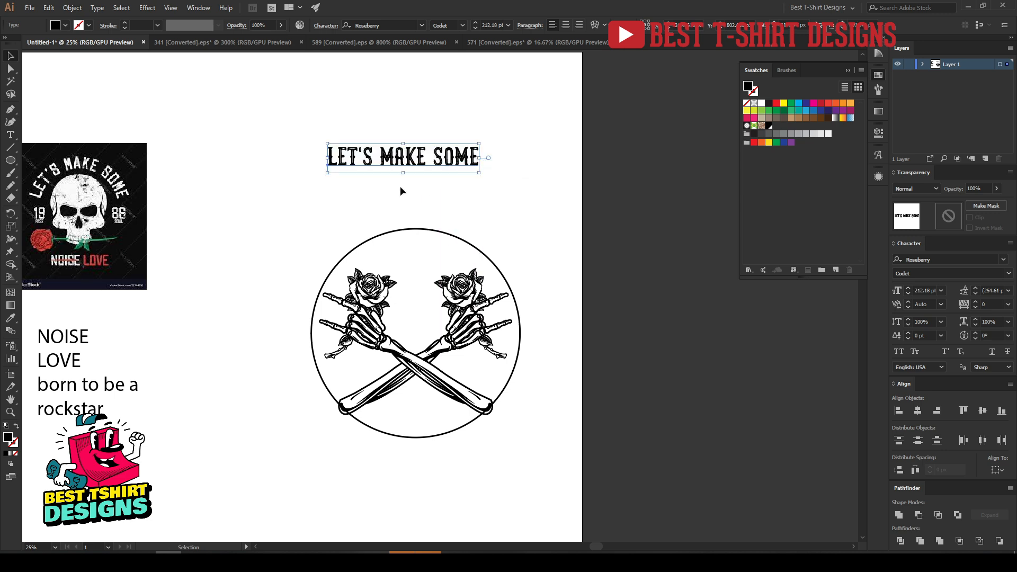
Put LET'S MAKE SOME on the circle as type on a path, starting at the circle's leftmost point.
{"action": "left_click", "coordinate": [421, 201]}
{"action": "left_click", "coordinate": [438, 263]}
{"action": "left_click", "coordinate": [11, 135]}
{"action": "left_click_drag", "start_coordinate": [15, 136], "coordinate": [53, 163]}
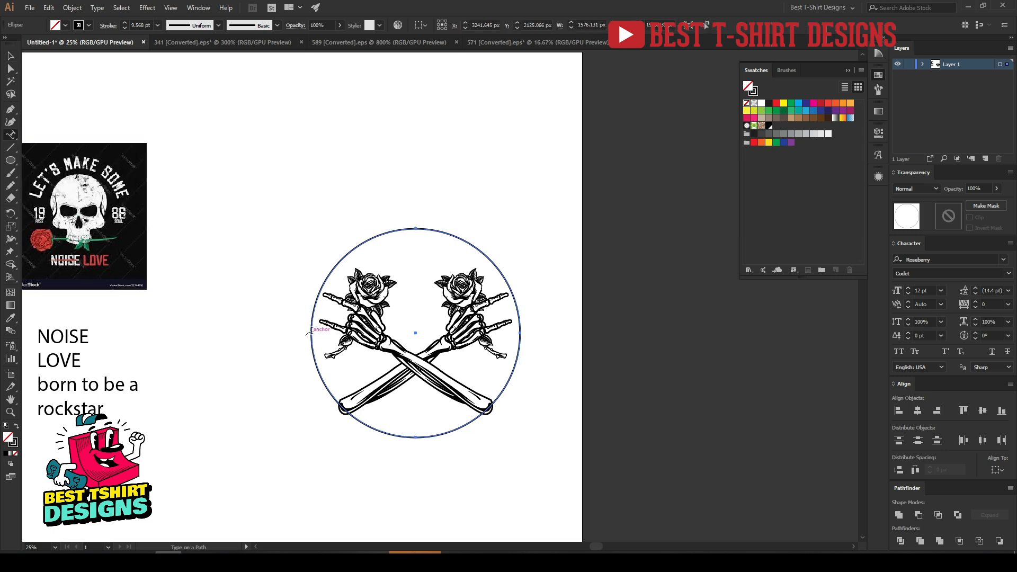
{"action": "left_click", "coordinate": [311, 331]}
{"action": "type", "text": "LET'S MAKE SOME"}
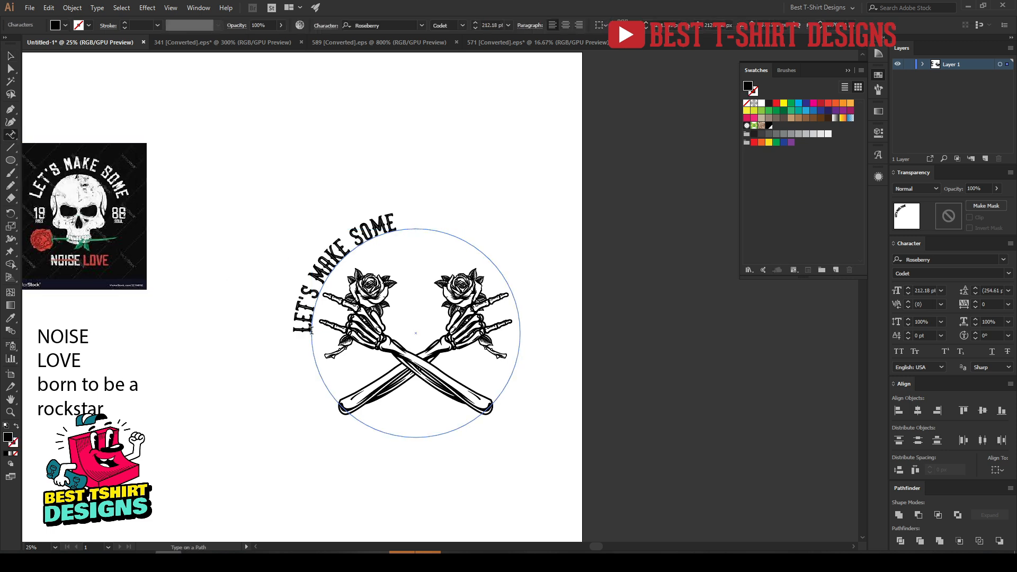
Extend the path text's range across the circle's upper half and center-align the slogan along the arc.
{"action": "left_click", "coordinate": [11, 57]}
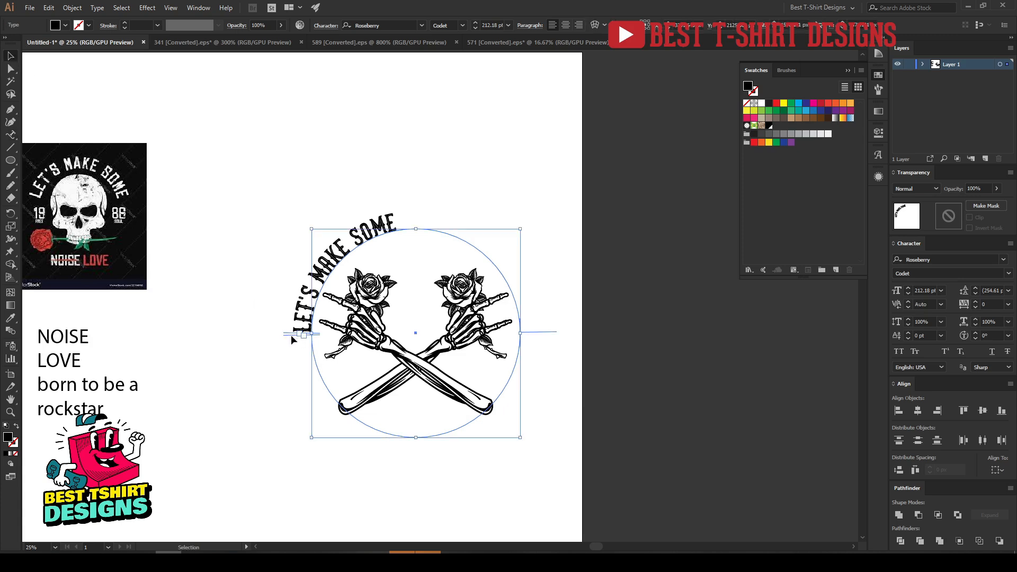
{"action": "left_click_drag", "start_coordinate": [292, 339], "coordinate": [578, 336]}
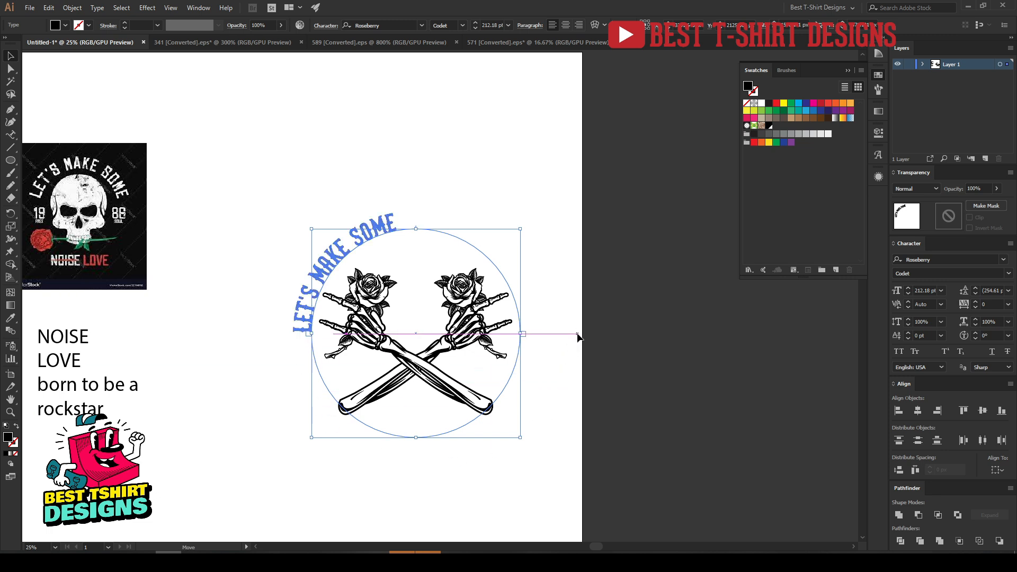
{"action": "left_click_drag", "start_coordinate": [579, 335], "coordinate": [583, 335]}
{"action": "left_click", "coordinate": [566, 26]}
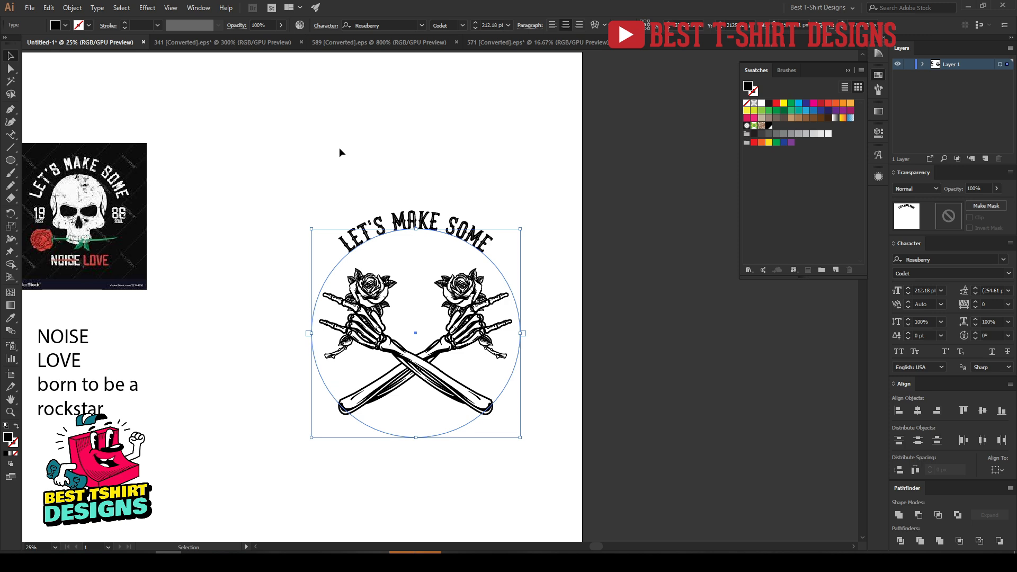
Change the type on a path options so the slogan aligns to the center of the circle path.
{"action": "left_click", "coordinate": [97, 7]}
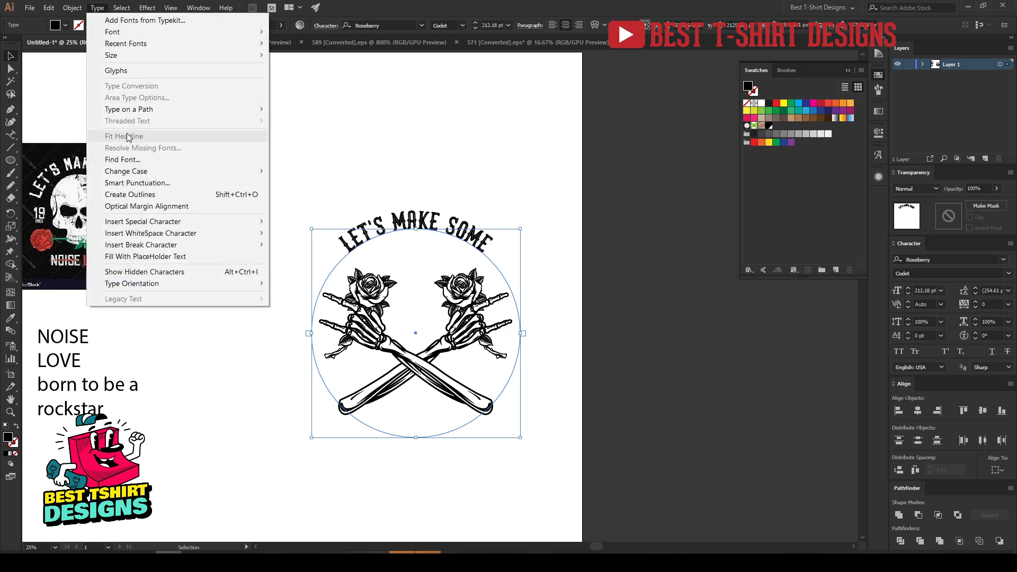
{"action": "mouse_move", "coordinate": [136, 110]}
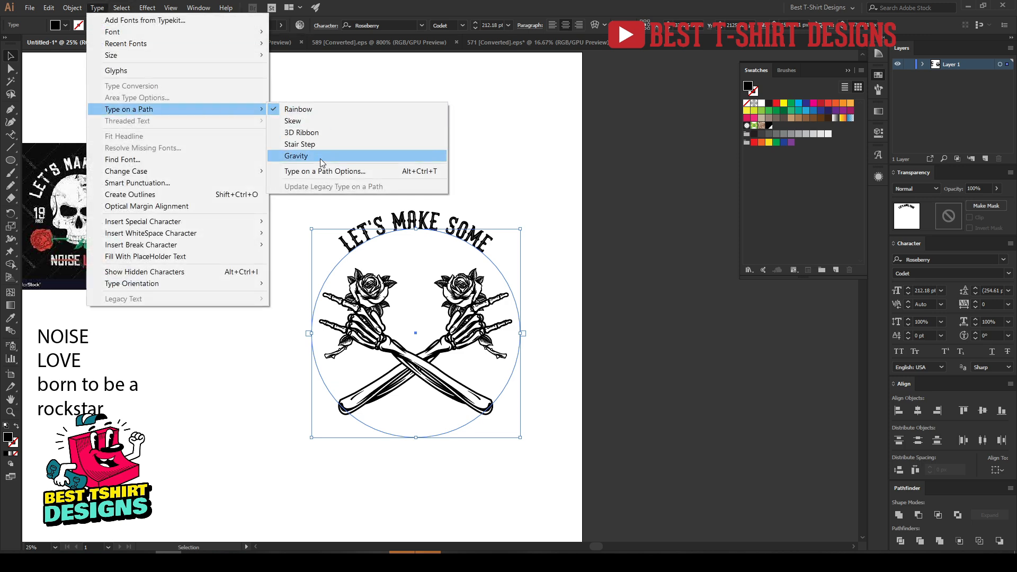
{"action": "left_click", "coordinate": [308, 172]}
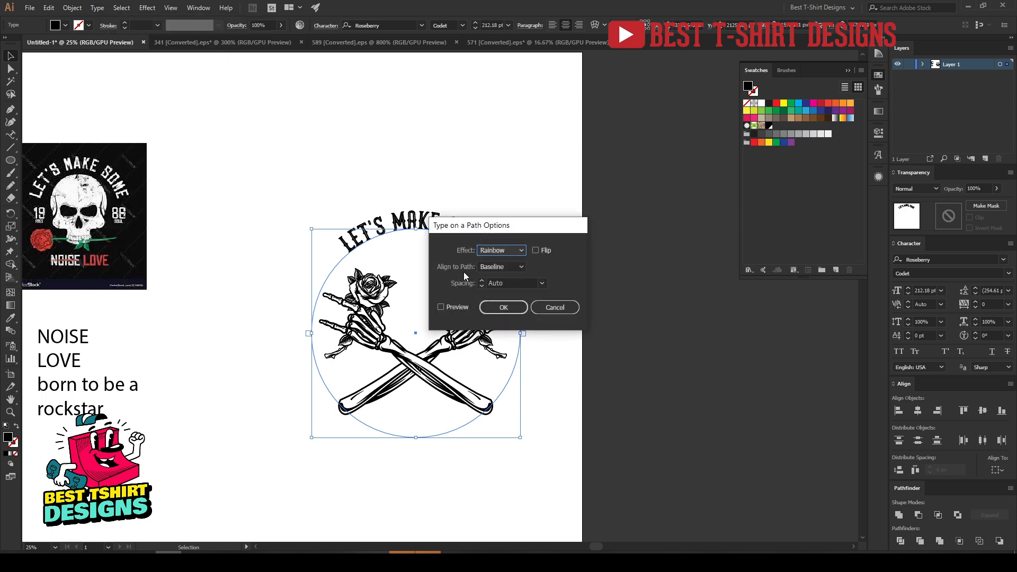
{"action": "left_click", "coordinate": [494, 266]}
{"action": "left_click", "coordinate": [492, 302]}
{"action": "left_click", "coordinate": [503, 309]}
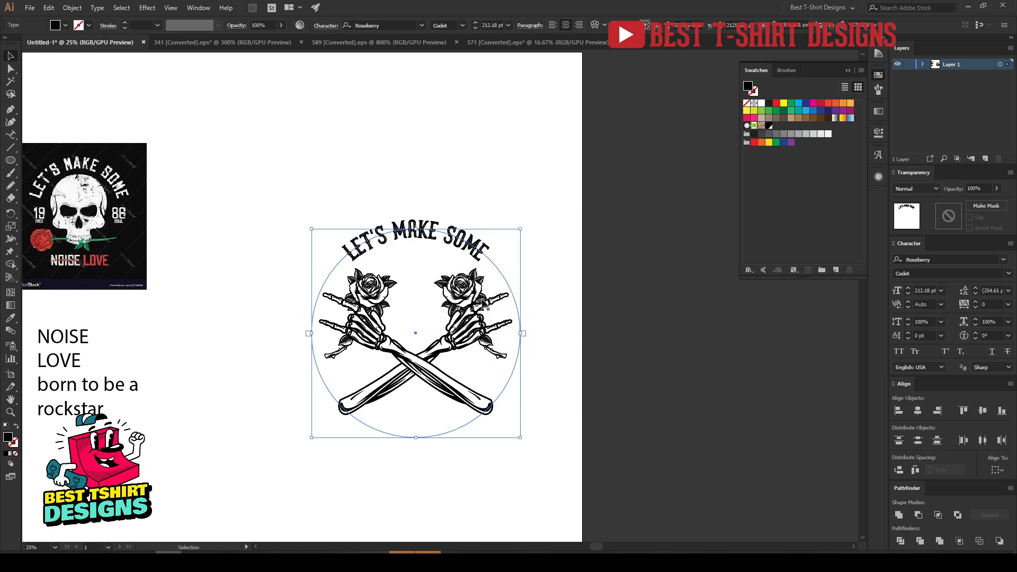
Enlarge the curved slogan to 270 pt, then scale up its circle and nudge it down toward the roses.
{"action": "scroll", "coordinate": [494, 25], "scroll_direction": "up", "scroll_amount": 10}
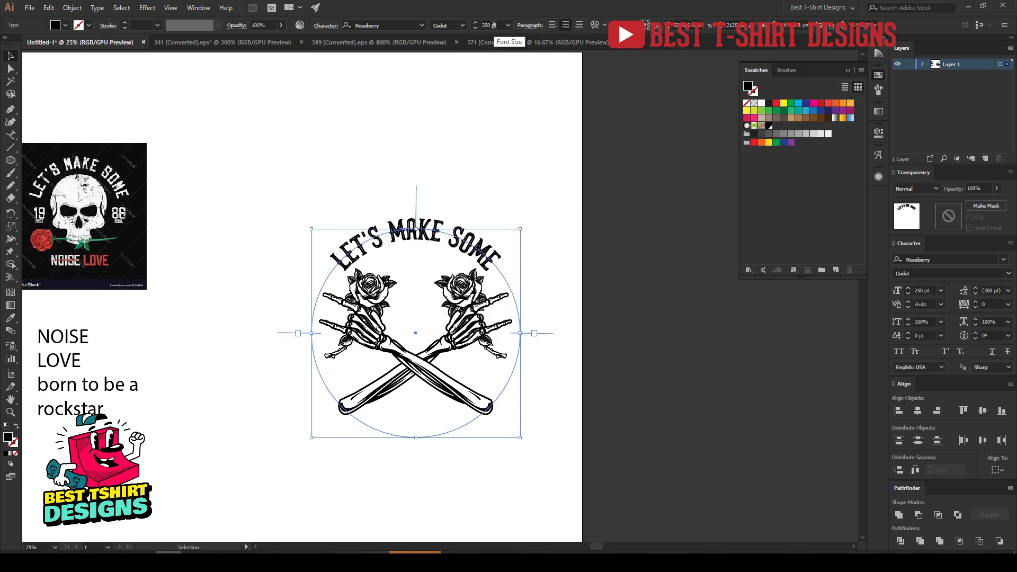
{"action": "left_click_drag", "start_coordinate": [420, 231], "coordinate": [423, 219]}
{"action": "key", "text": "shift+Down"}
{"action": "key", "text": "shift+Down"}
{"action": "left_click", "coordinate": [432, 157]}
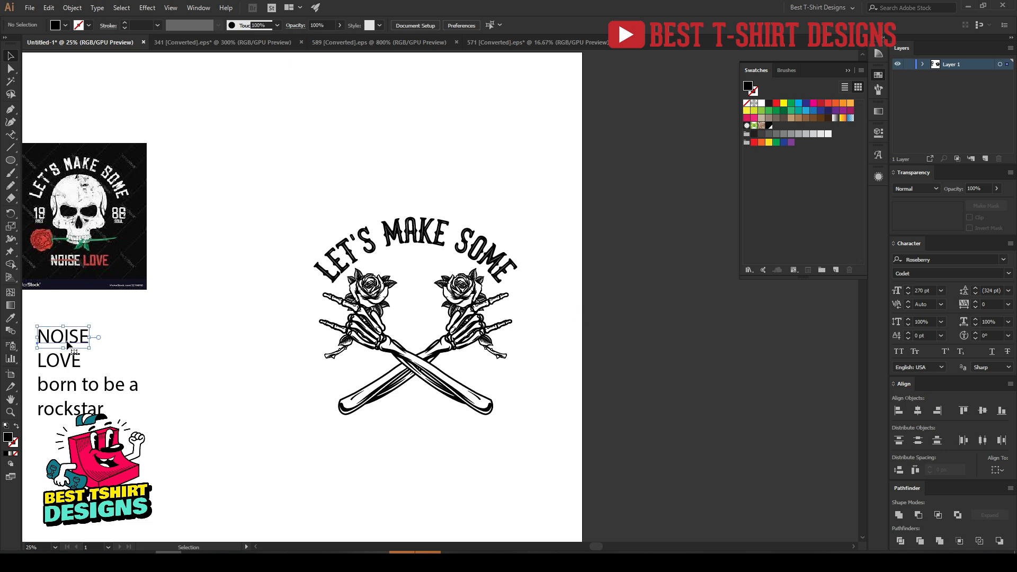
Move the NOISE and LOVE texts beneath the crossed arms and copy the curved slogan's type style onto NOISE.
{"action": "left_click_drag", "start_coordinate": [70, 363], "coordinate": [448, 440]}
{"action": "left_click", "coordinate": [427, 477]}
{"action": "key", "text": "i"}
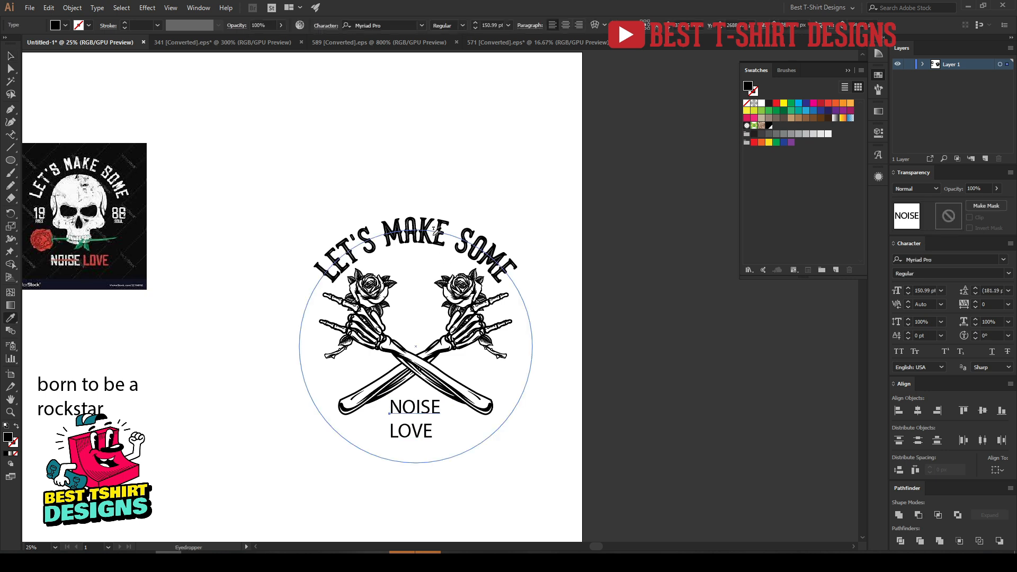
{"action": "left_click", "coordinate": [433, 236]}
Fit NOISE between the lower arm ends, centered with the artwork and curved slogan, and move LOVE farther down.
{"action": "key", "text": "v"}
{"action": "left_click_drag", "start_coordinate": [414, 430], "coordinate": [411, 470]}
{"action": "left_click_drag", "start_coordinate": [408, 403], "coordinate": [440, 410]}
{"action": "left_click_drag", "start_coordinate": [306, 199], "coordinate": [530, 430]}
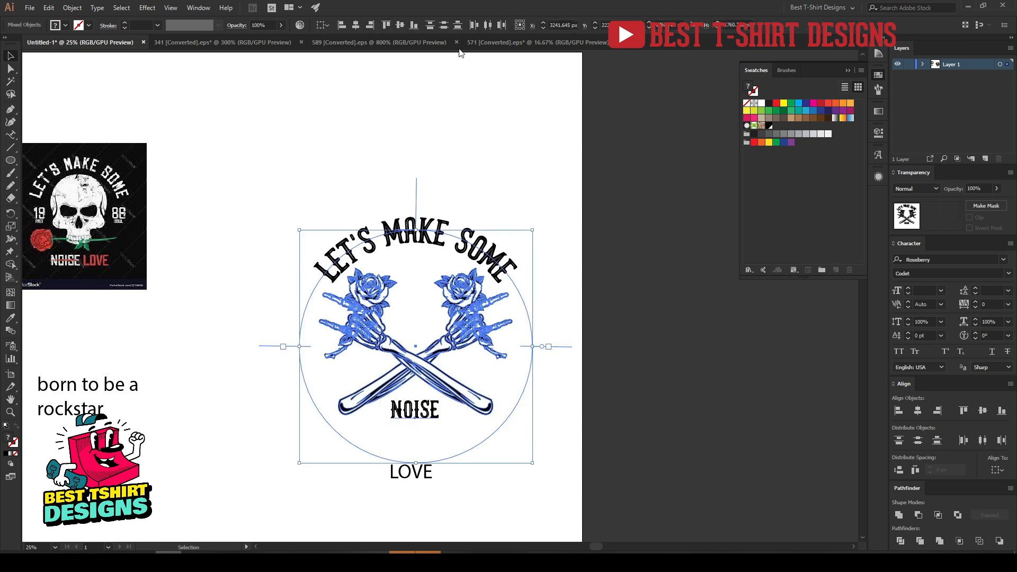
{"action": "left_click", "coordinate": [437, 430]}
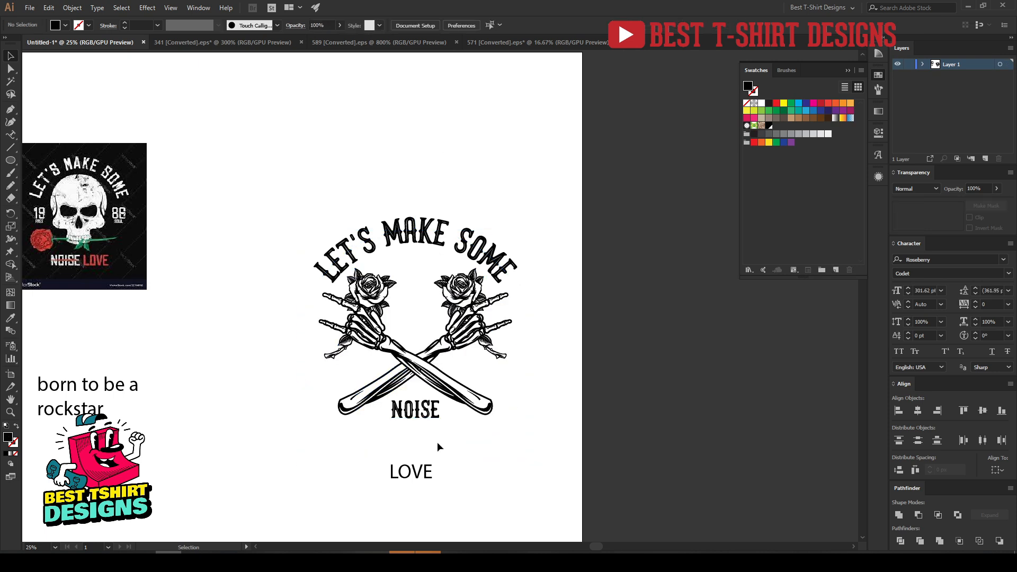
Move LOVE directly beneath NOISE and change its font to Narmada Regular.
{"action": "left_click_drag", "start_coordinate": [435, 476], "coordinate": [439, 434]}
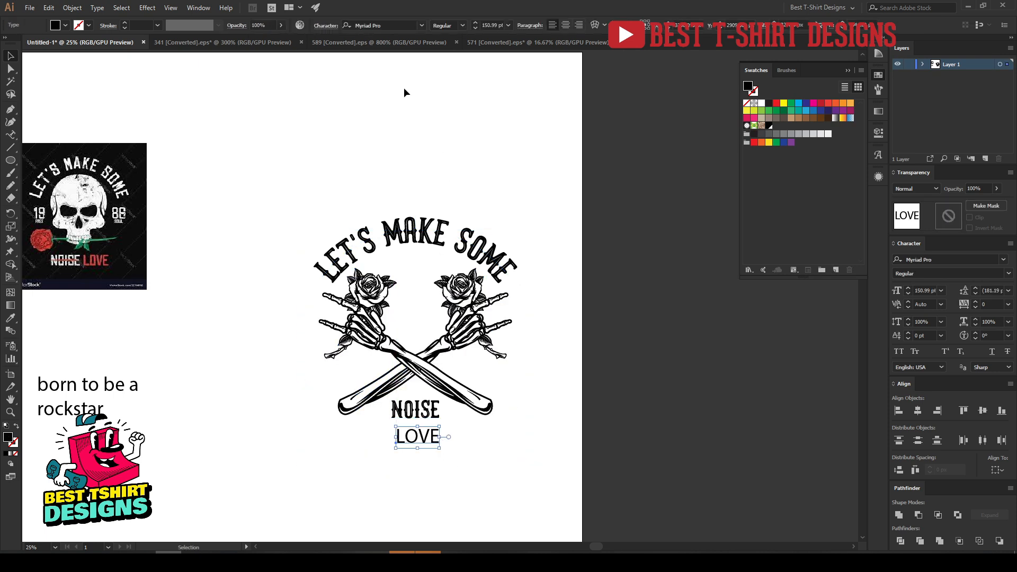
{"action": "left_click", "coordinate": [383, 28]}
{"action": "type", "text": "nar"}
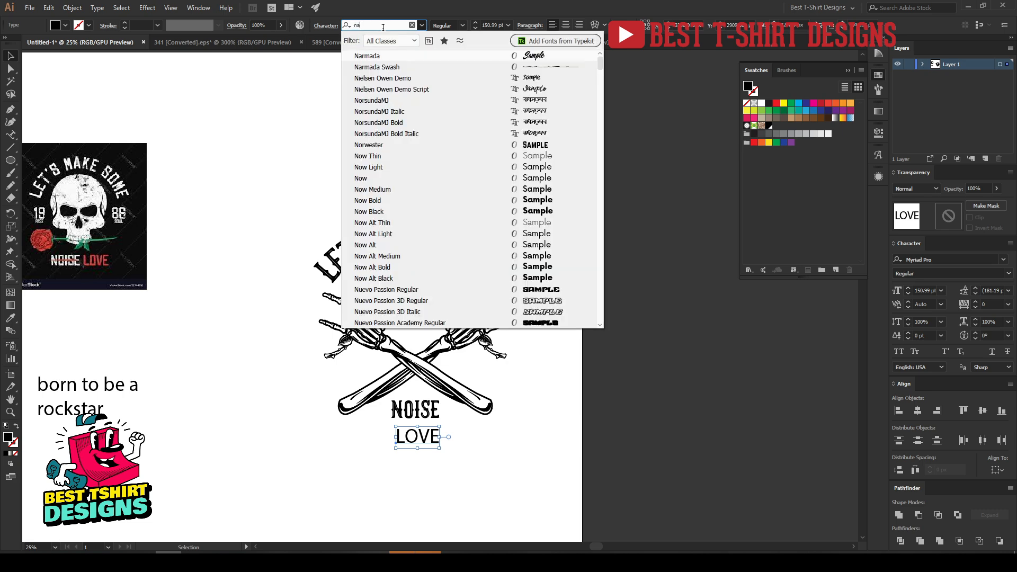
{"action": "left_click", "coordinate": [369, 57]}
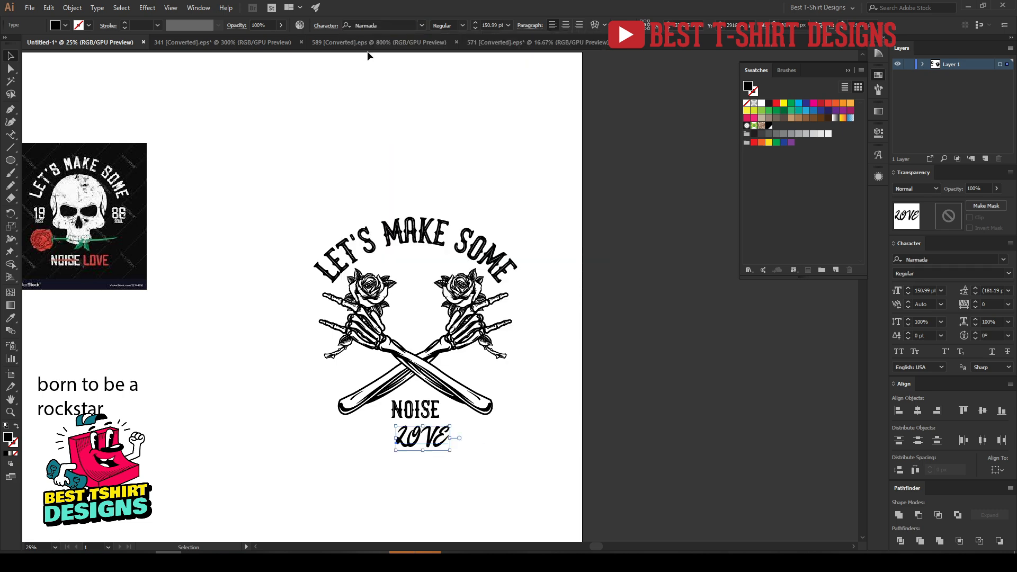
Enlarge the LOVE text to about 350 pt and retype it as "Love".
{"action": "left_click_drag", "start_coordinate": [450, 438], "coordinate": [485, 438]}
{"action": "double_click", "coordinate": [428, 441]}
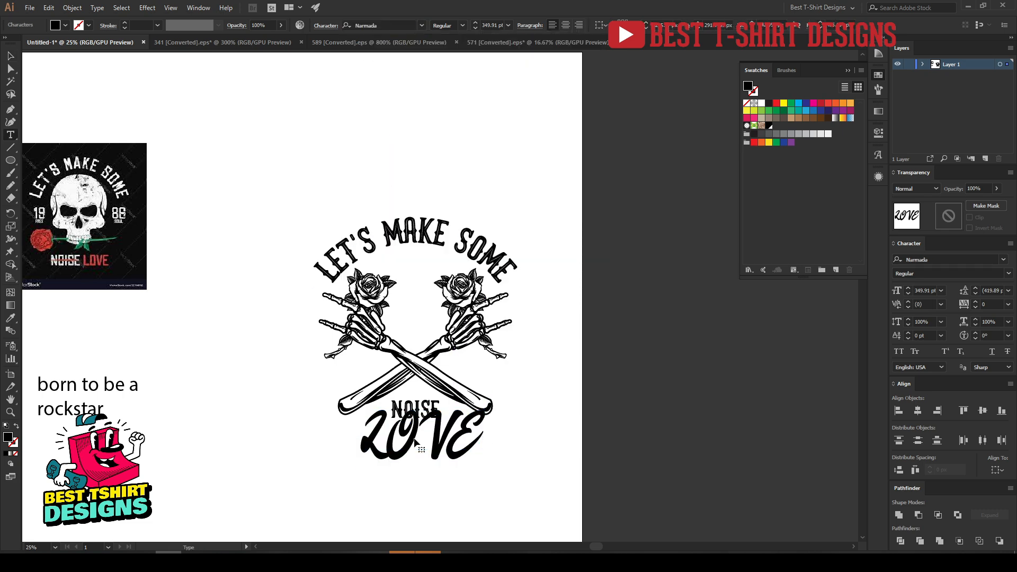
{"action": "double_click", "coordinate": [415, 442]}
{"action": "type", "text": "Love"}
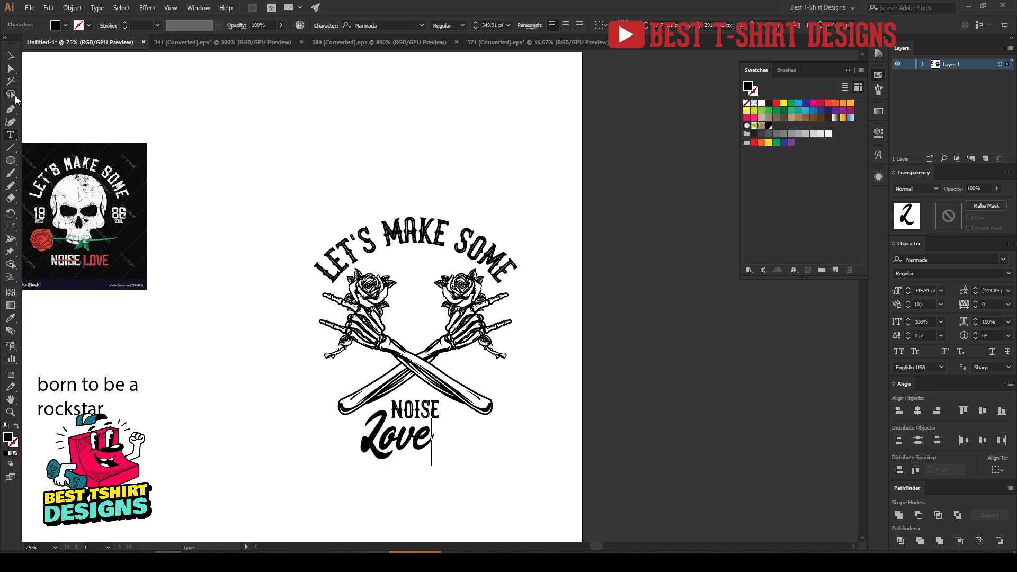
{"action": "left_click", "coordinate": [10, 56]}
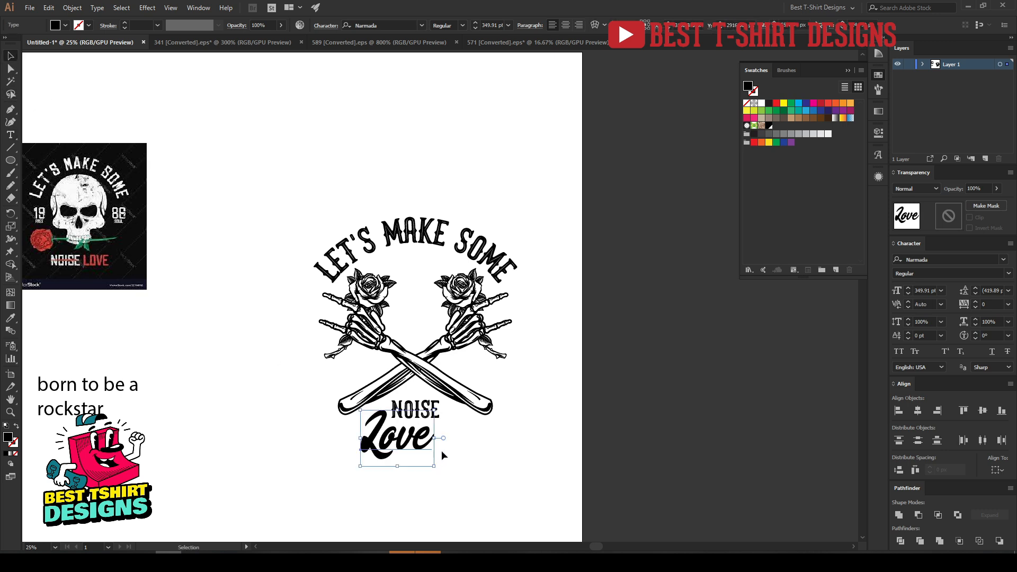
Enlarge the Love text beneath NOISE to about 388 pt and change its font to Explorer Serif Regular.
{"action": "mouse_move", "coordinate": [437, 439]}
{"action": "left_mouse_down"}
{"action": "mouse_move", "coordinate": [459, 441]}
{"action": "mouse_move", "coordinate": [420, 441]}
{"action": "mouse_move", "coordinate": [473, 443]}
{"action": "mouse_move", "coordinate": [448, 441]}
{"action": "left_mouse_up"}
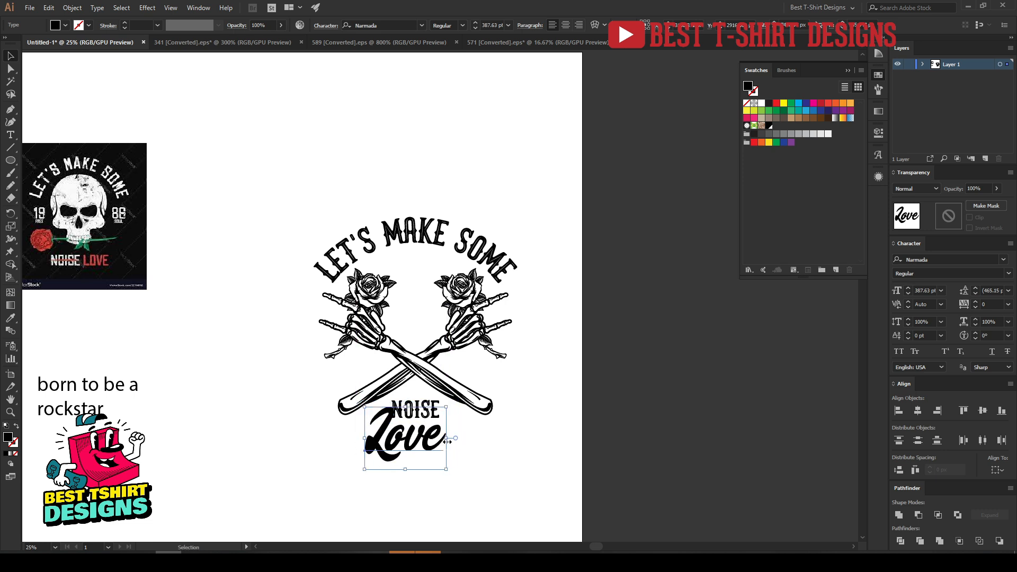
{"action": "left_click", "coordinate": [384, 25]}
{"action": "type", "text": "ex"}
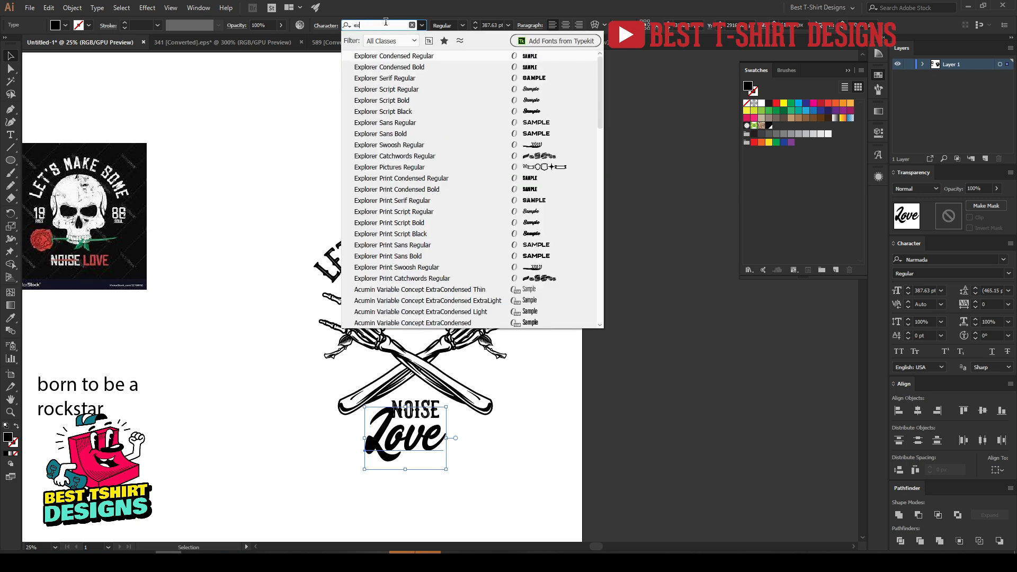
{"action": "left_click", "coordinate": [537, 81]}
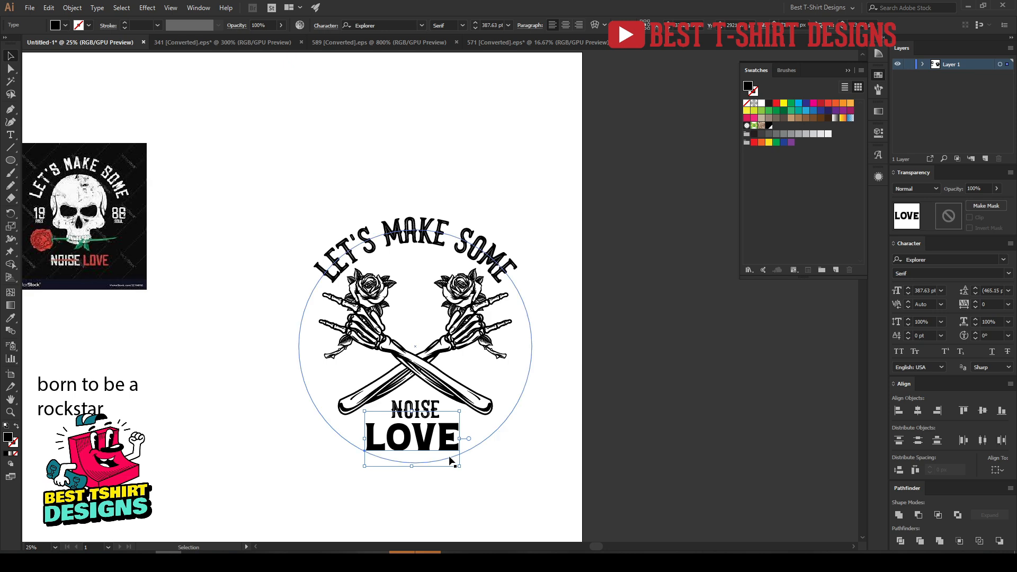
Center the LOVE text horizontally with NOISE, the crossed arms and the curved slogan.
{"action": "left_click_drag", "start_coordinate": [519, 483], "coordinate": [250, 107]}
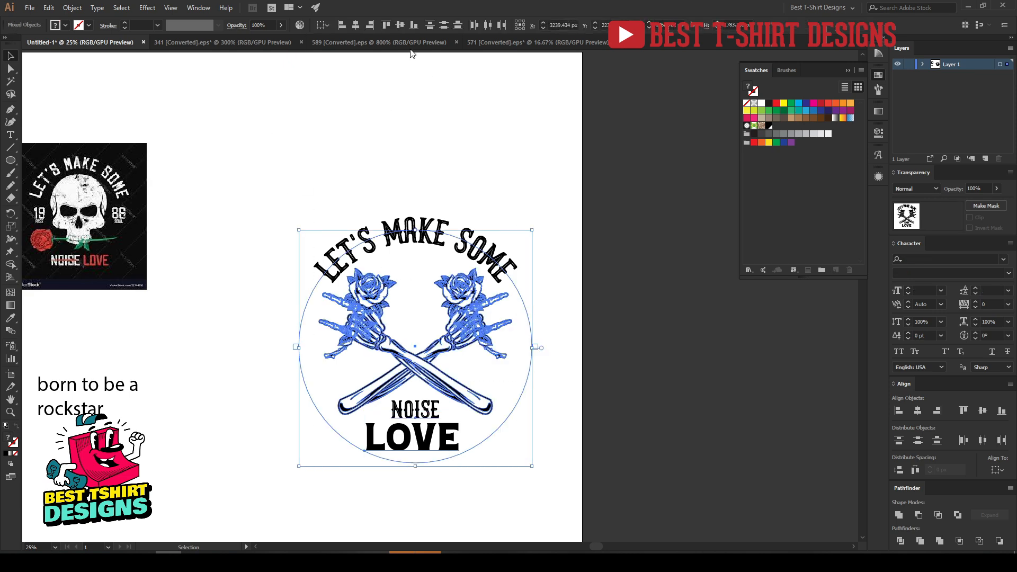
{"action": "left_click", "coordinate": [443, 99]}
Search the font list for "rose" and preview Roseberry Outline on the LOVE text.
{"action": "left_click", "coordinate": [426, 443]}
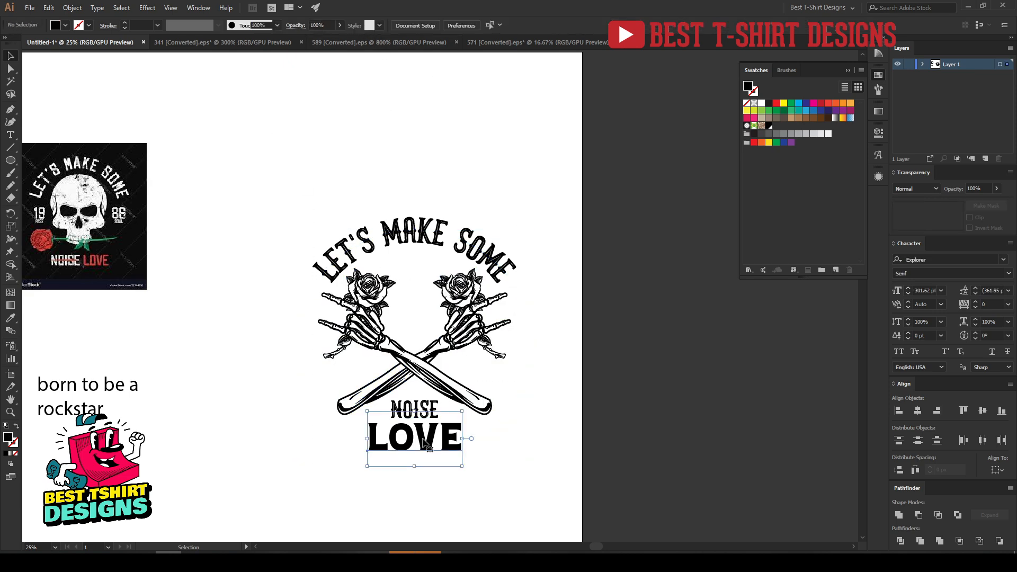
{"action": "left_click", "coordinate": [380, 24]}
{"action": "type", "text": "r"}
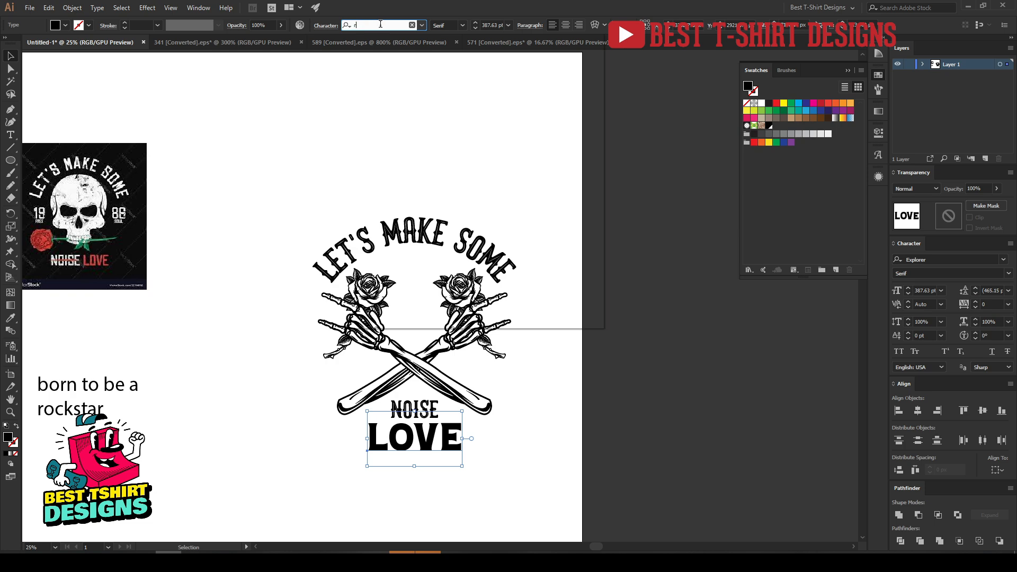
{"action": "type", "text": "ose"}
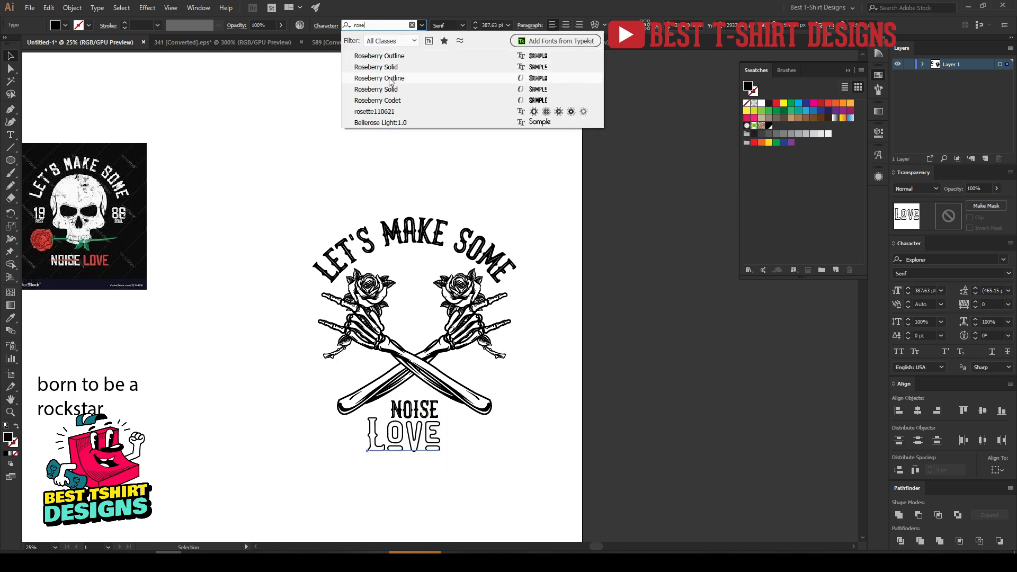
Set the word LOVE in Roseberry Outline, place it just below NOISE, and centre the design's elements horizontally.
{"action": "left_click", "coordinate": [391, 81]}
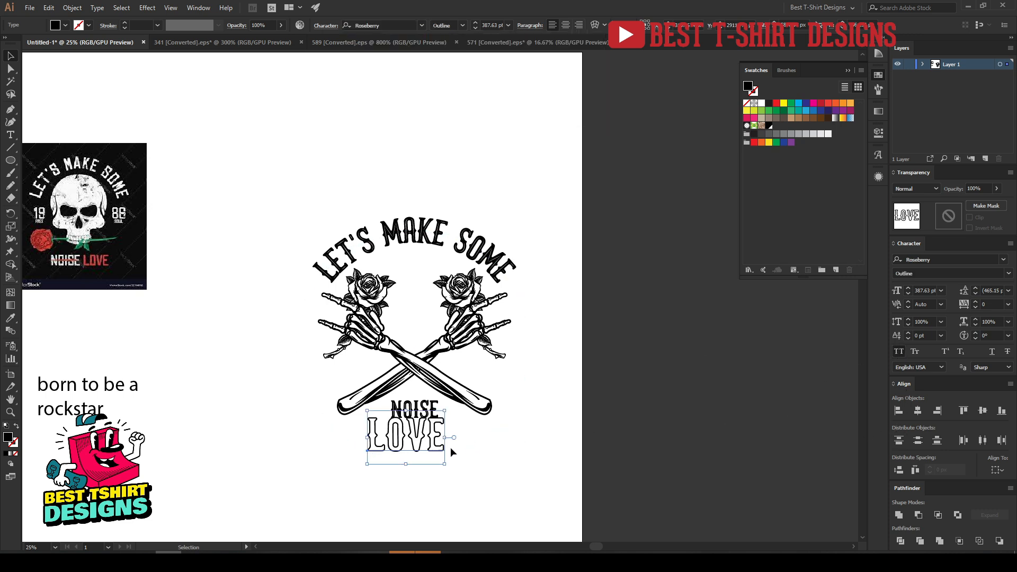
{"action": "left_click_drag", "start_coordinate": [427, 452], "coordinate": [434, 456]}
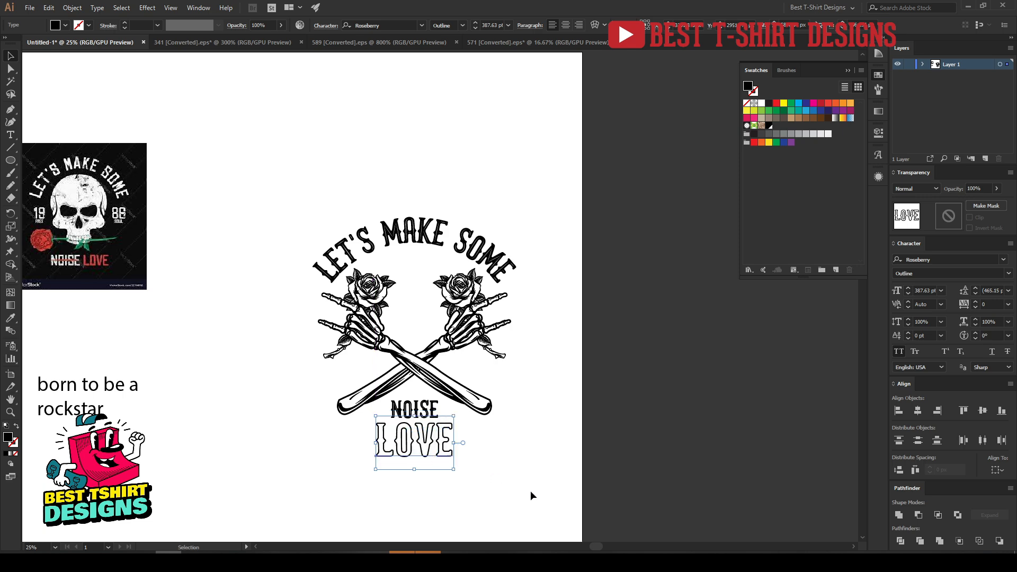
{"action": "left_click_drag", "start_coordinate": [529, 491], "coordinate": [282, 176]}
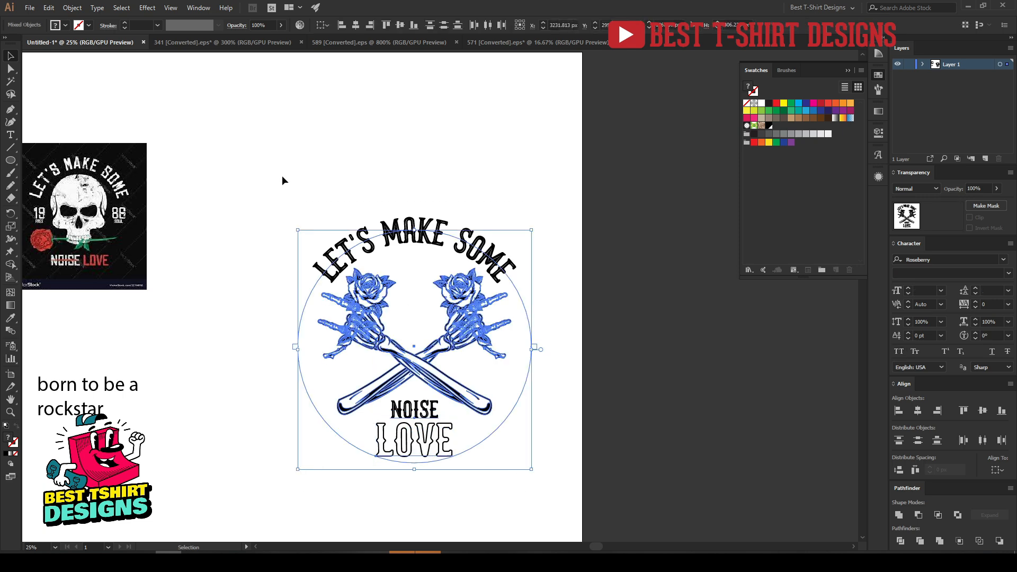
{"action": "left_click", "coordinate": [447, 88]}
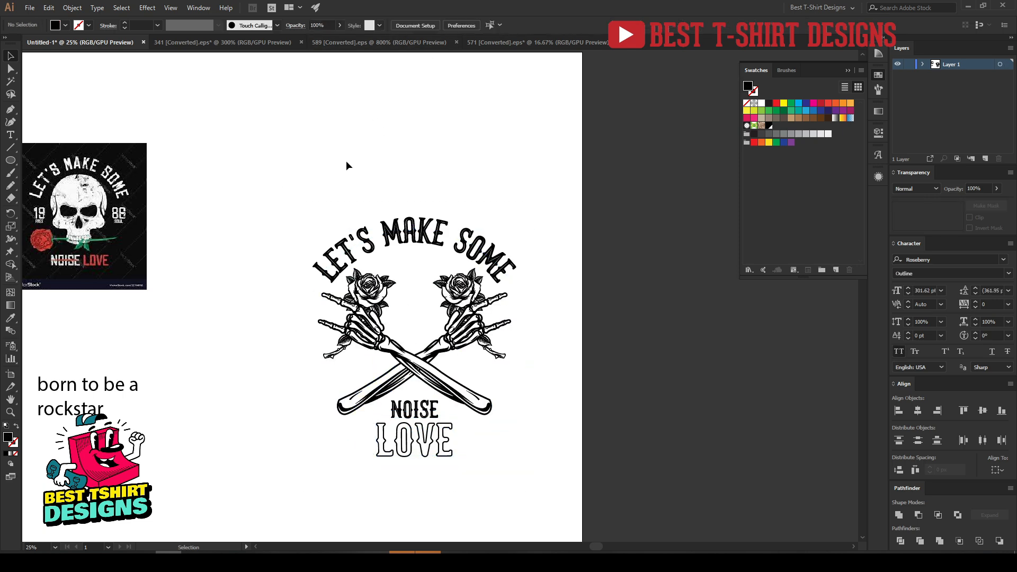
Place the separate word "rockstar" below LOVE and match its Roseberry Codet style to the arched heading.
{"action": "left_click_drag", "start_coordinate": [63, 352], "coordinate": [152, 475]}
{"action": "left_click_drag", "start_coordinate": [112, 417], "coordinate": [442, 479]}
{"action": "left_click", "coordinate": [261, 450]}
{"action": "key", "text": "i"}
{"action": "left_click", "coordinate": [438, 223]}
{"action": "key", "text": "v"}
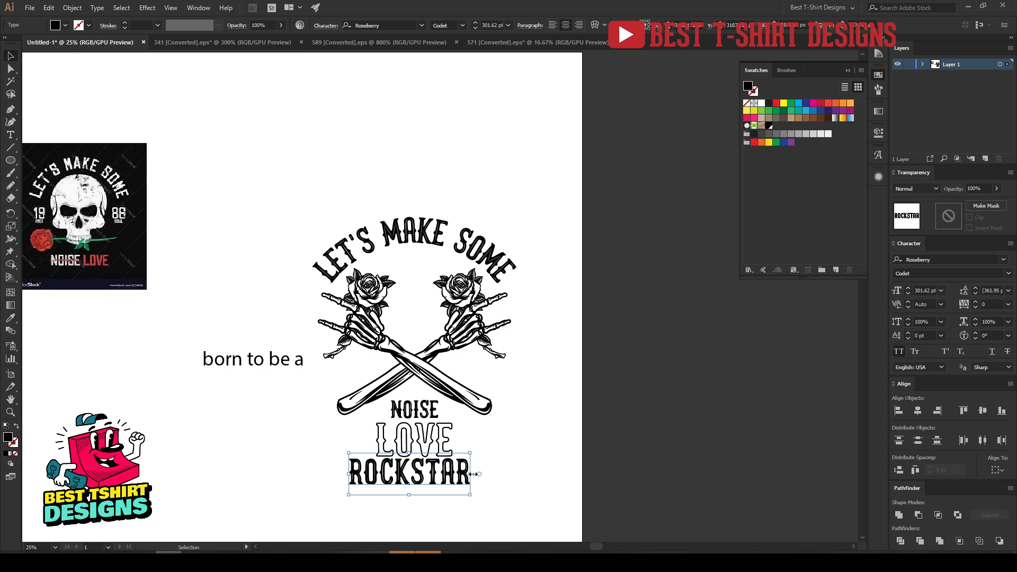
Enlarge ROCKSTAR to nearly the width of the crossed arms, shrink LOVE to about 313 pt, and leave space between them.
{"action": "left_click_drag", "start_coordinate": [472, 472], "coordinate": [417, 460]}
{"action": "left_click", "coordinate": [416, 467]}
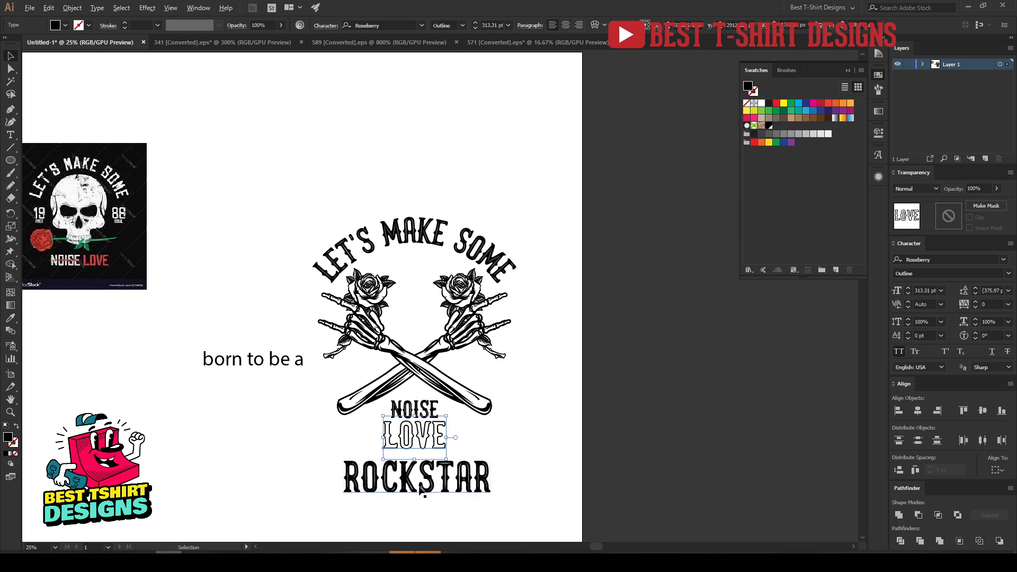
{"action": "scroll", "coordinate": [422, 486], "scroll_direction": "up", "scroll_amount": 1}
{"action": "left_click", "coordinate": [549, 442]}
{"action": "left_click_drag", "start_coordinate": [484, 476], "coordinate": [487, 468]}
{"action": "left_click", "coordinate": [584, 393]}
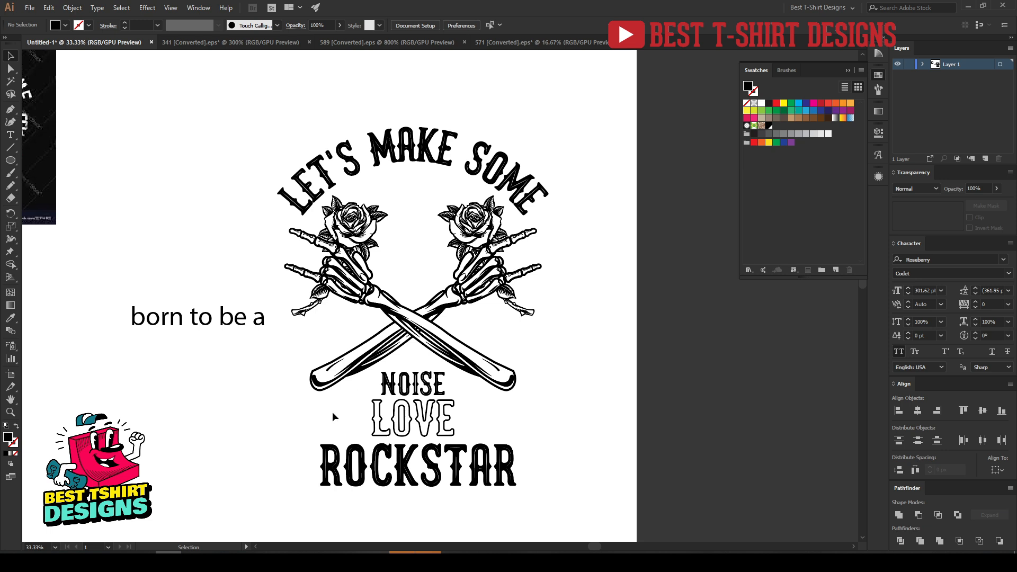
Move NOISE and LOVE together into the space between the two skeleton hands.
{"action": "left_click", "coordinate": [422, 389]}
{"action": "left_click", "coordinate": [416, 419], "text": "shift"}
{"action": "left_click_drag", "start_coordinate": [416, 418], "coordinate": [448, 262]}
Style "born to be a" like the heading, fit it above ROCKSTAR under the crossed arms, and centre the whole design horizontally.
{"action": "left_click_drag", "start_coordinate": [228, 319], "coordinate": [444, 409]}
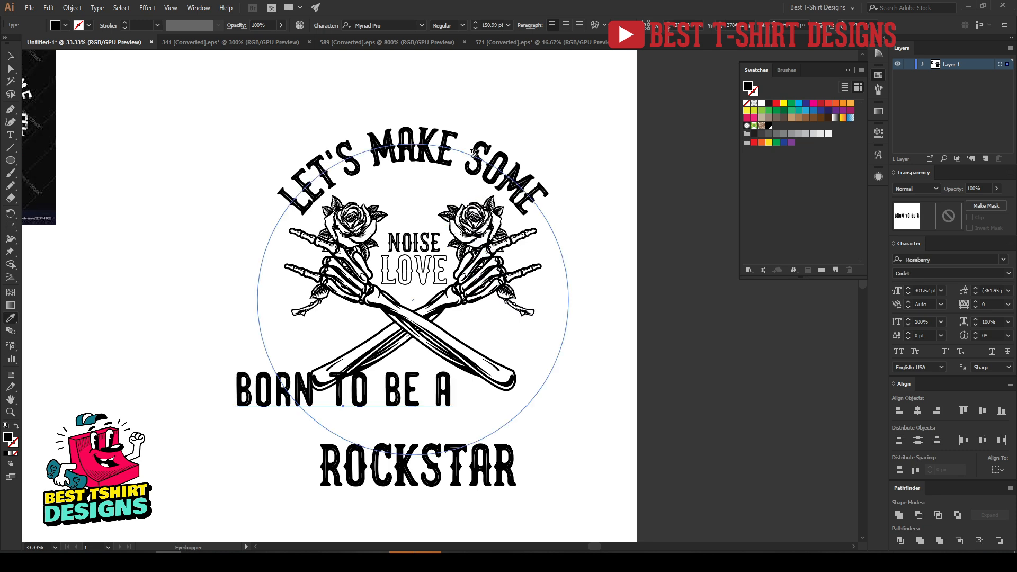
{"action": "left_click", "coordinate": [451, 392]}
{"action": "left_click_drag", "start_coordinate": [445, 391], "coordinate": [416, 394]}
{"action": "left_click_drag", "start_coordinate": [411, 472], "coordinate": [411, 430]}
{"action": "left_click", "coordinate": [599, 447]}
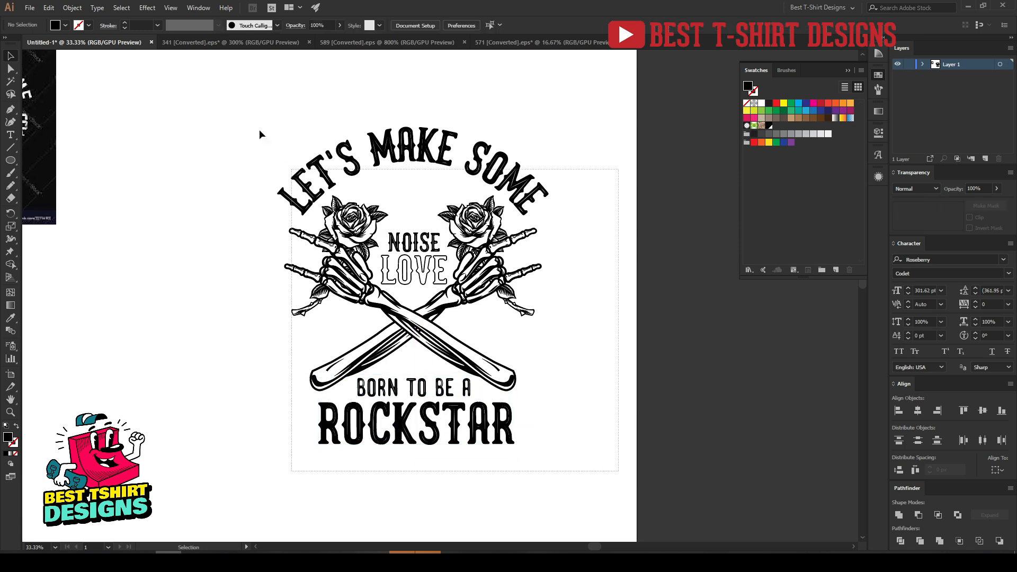
{"action": "key", "text": "ctrl+a"}
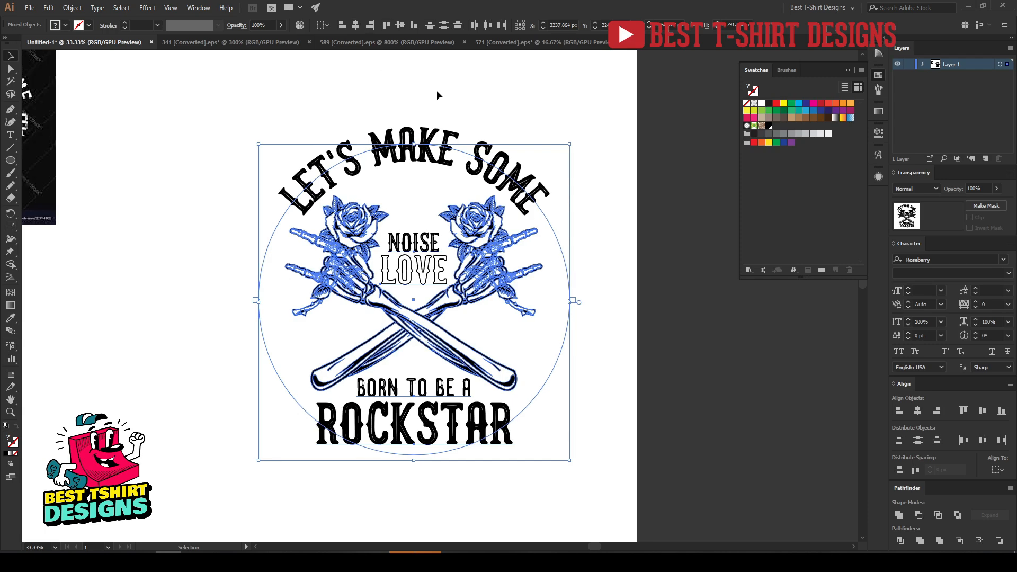
{"action": "left_click", "coordinate": [451, 90]}
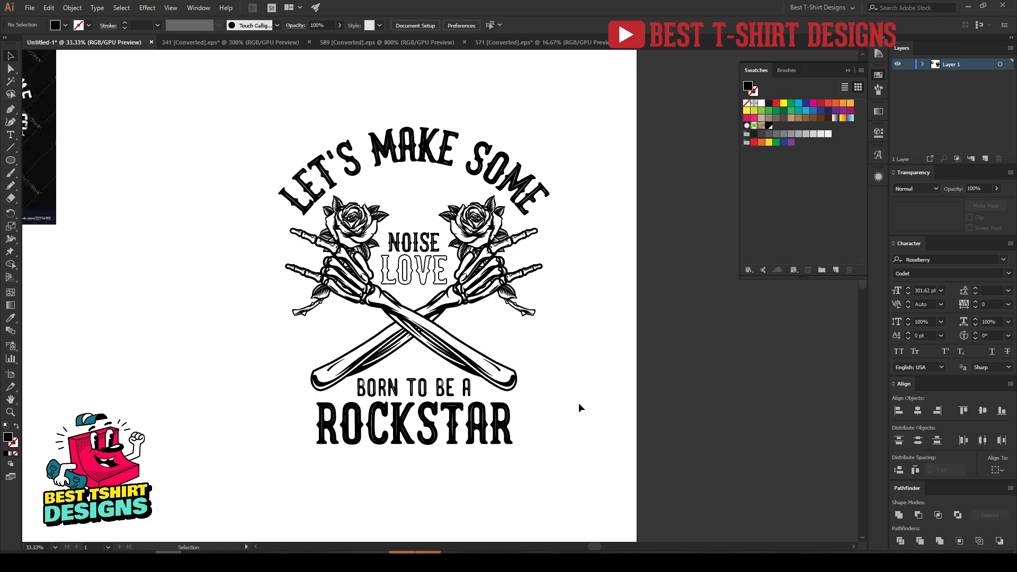
Convert all the design's text to outlines and centre the lettering and skeleton arms horizontally.
{"action": "left_click", "coordinate": [419, 424]}
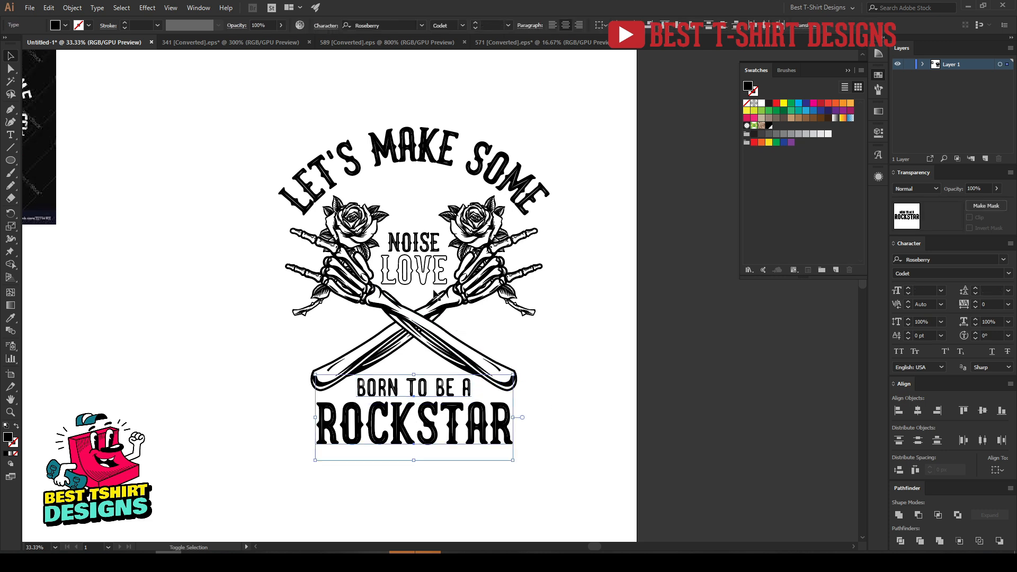
{"action": "left_click", "coordinate": [429, 279], "text": "shift"}
{"action": "left_click", "coordinate": [421, 240], "text": "shift"}
{"action": "left_click", "coordinate": [428, 151], "text": "shift"}
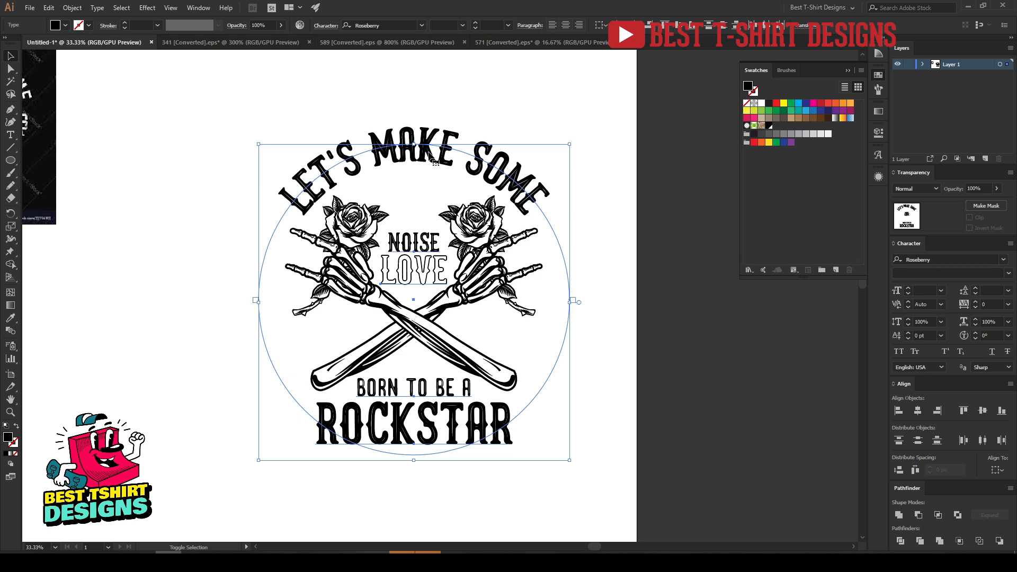
{"action": "right_click", "coordinate": [428, 152]}
{"action": "left_click", "coordinate": [461, 226]}
{"action": "left_click_drag", "start_coordinate": [243, 98], "coordinate": [603, 462]}
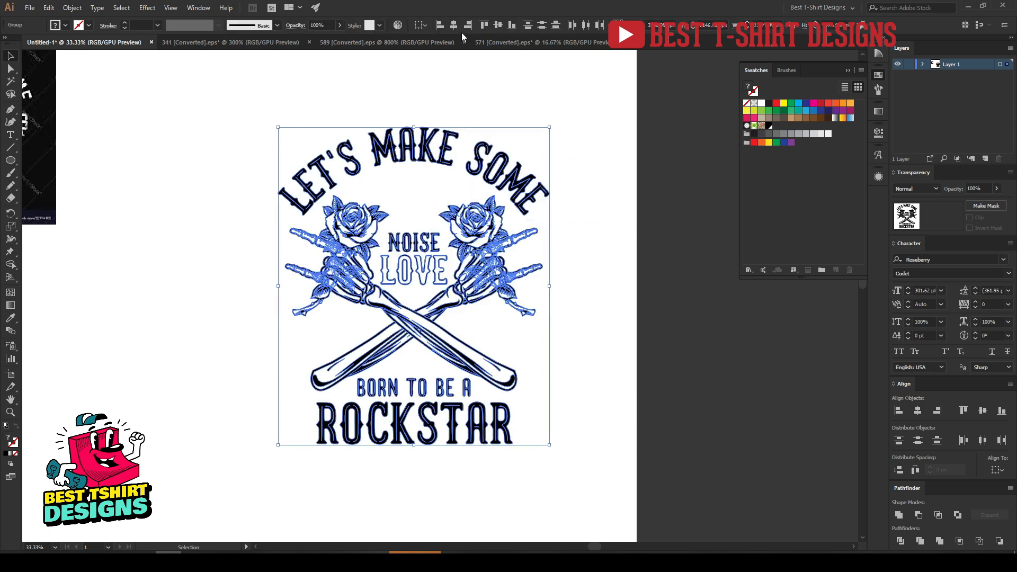
{"action": "left_click", "coordinate": [411, 204]}
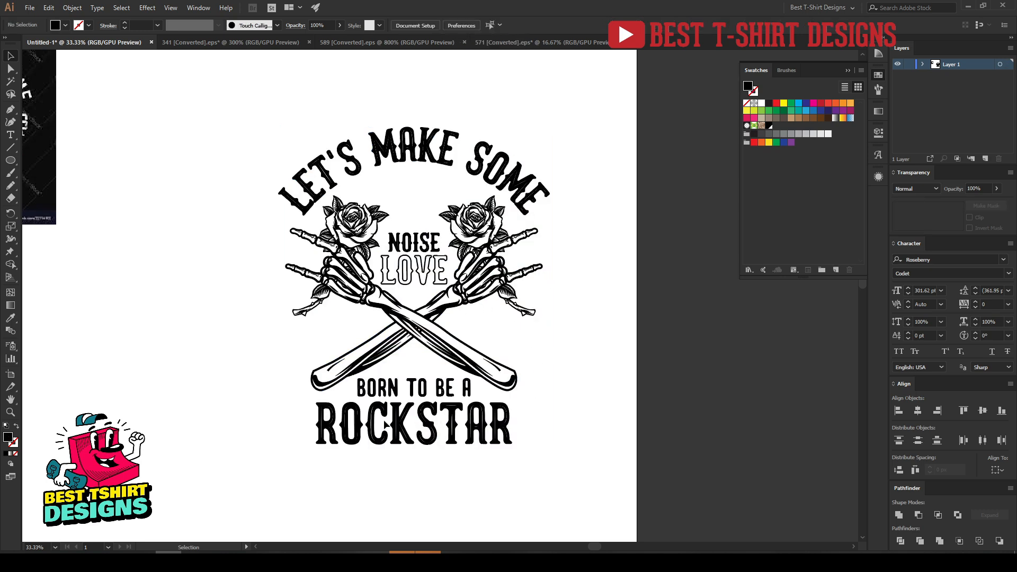
Nudge NOISE and LOVE slightly upward between the roses.
{"action": "scroll", "coordinate": [428, 243], "scroll_direction": "up", "scroll_amount": 2}
{"action": "left_click", "coordinate": [427, 243]}
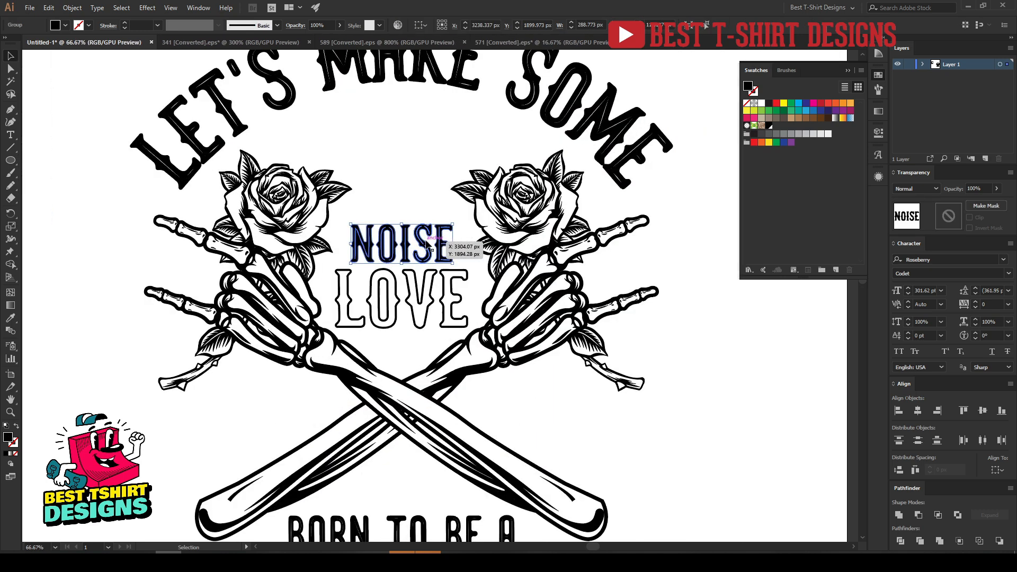
{"action": "key", "text": "Up"}
{"action": "left_click", "coordinate": [432, 285], "text": "shift"}
{"action": "key", "text": "Up"}
{"action": "key", "text": "Up"}
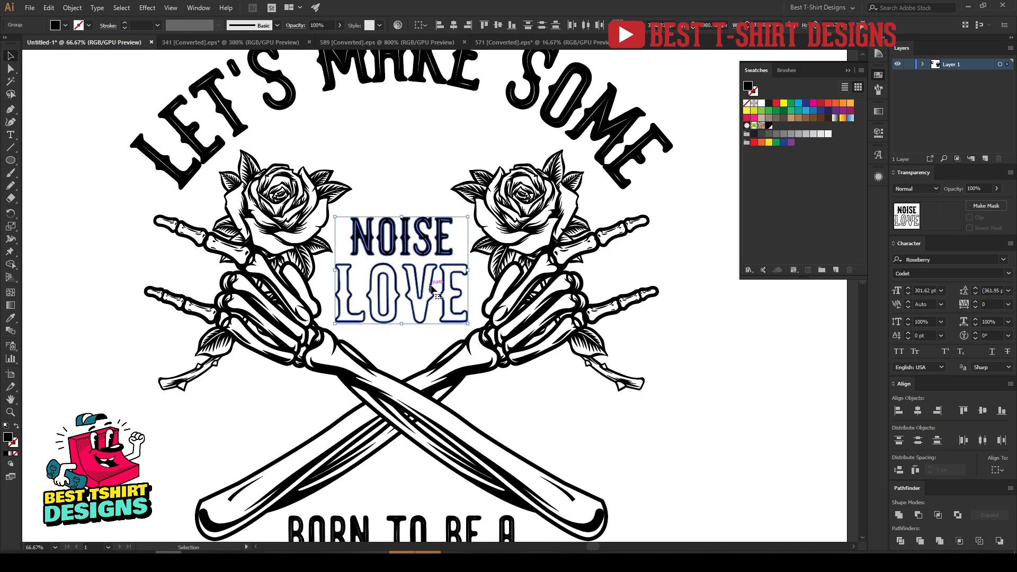
{"action": "scroll", "coordinate": [411, 330], "scroll_direction": "down", "scroll_amount": 1}
{"action": "left_click", "coordinate": [537, 405]}
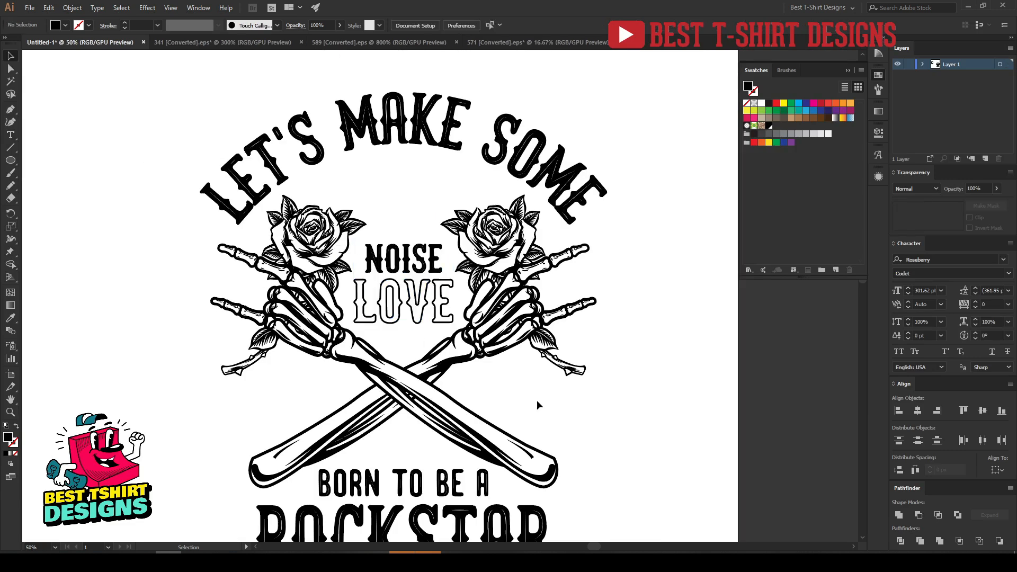
{"action": "scroll", "coordinate": [405, 348], "scroll_direction": "down", "scroll_amount": 1}
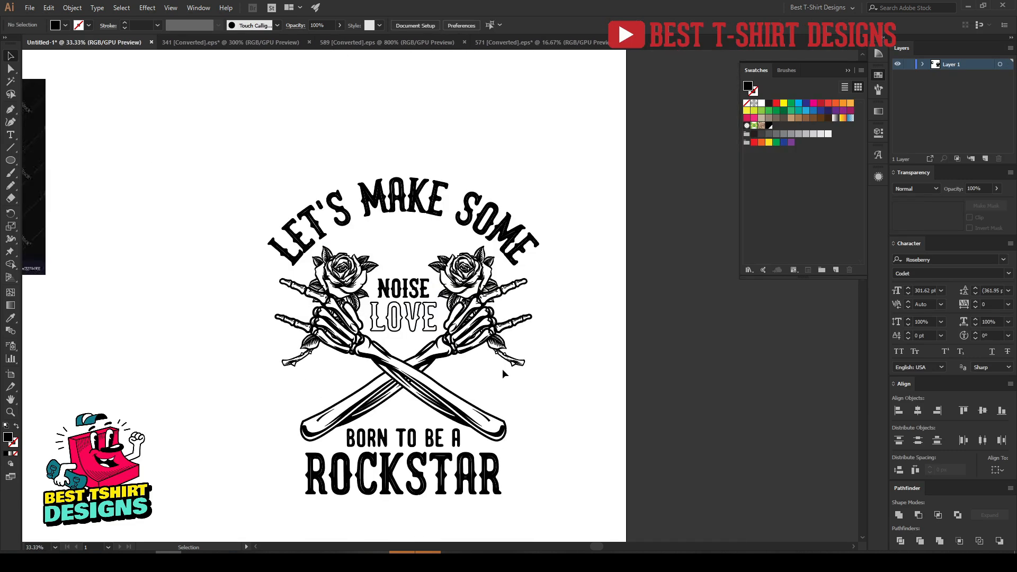
Resize ROCKSTAR to about 1169 px wide to match the span of the arm bones, and nudge it up toward BORN TO BE A.
{"action": "left_click", "coordinate": [499, 473]}
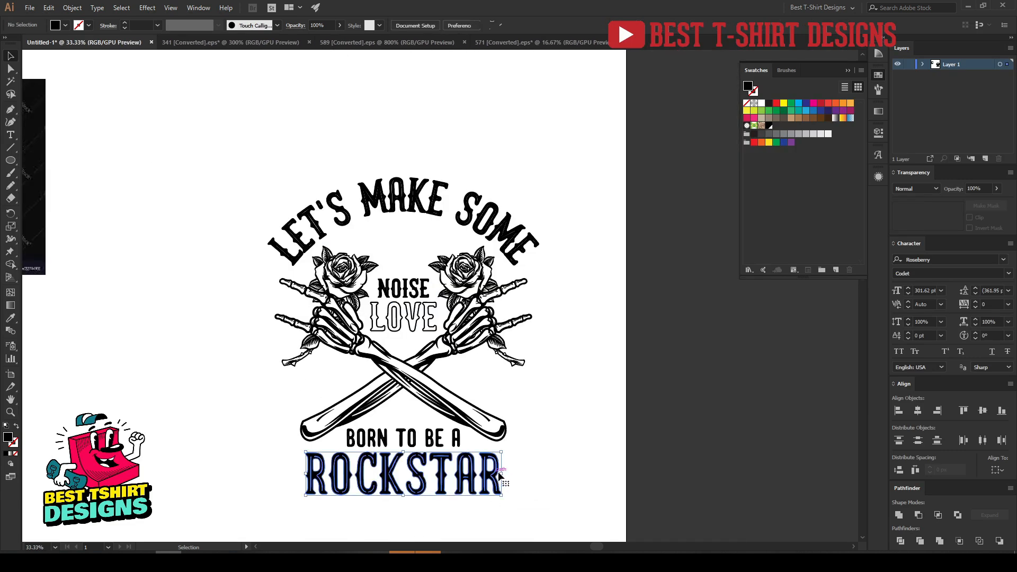
{"action": "left_click_drag", "start_coordinate": [501, 473], "coordinate": [533, 473]}
{"action": "left_click_drag", "start_coordinate": [306, 473], "coordinate": [275, 479]}
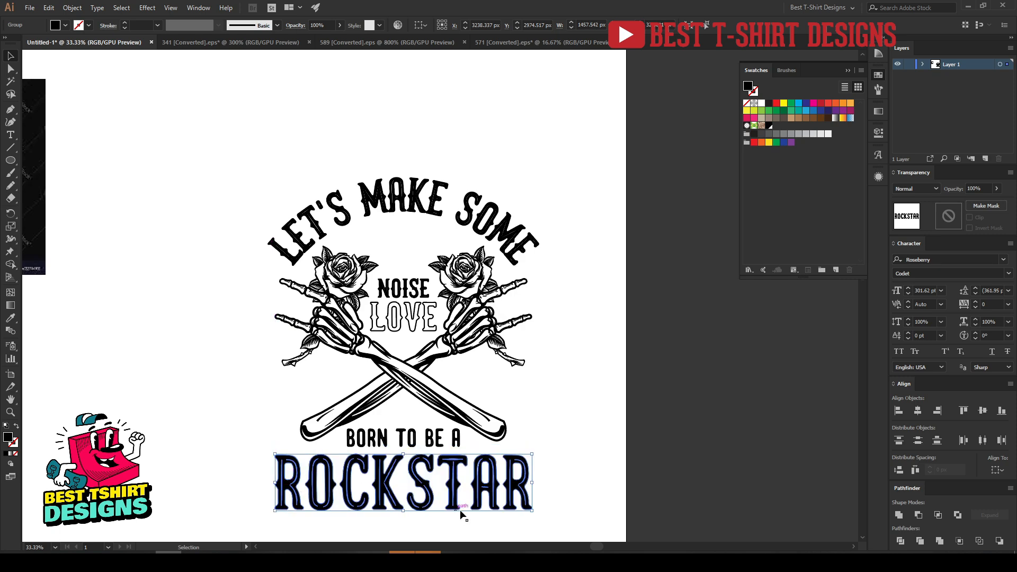
{"action": "left_click_drag", "start_coordinate": [534, 482], "coordinate": [507, 482]}
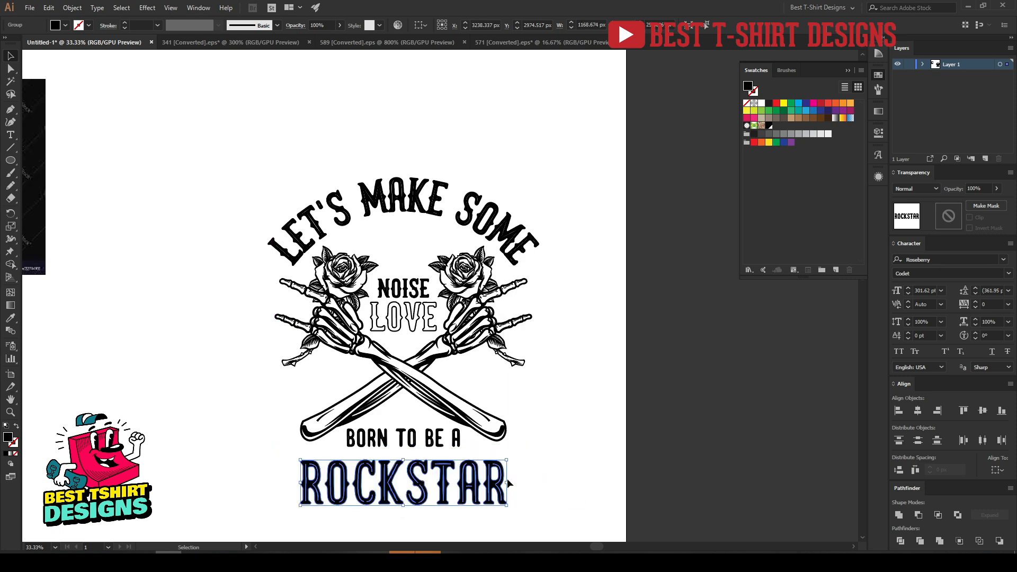
{"action": "key", "text": "Up"}
{"action": "key", "text": "Up"}
{"action": "key", "text": "Up"}
{"action": "key", "text": "Up"}
{"action": "key", "text": "Up"}
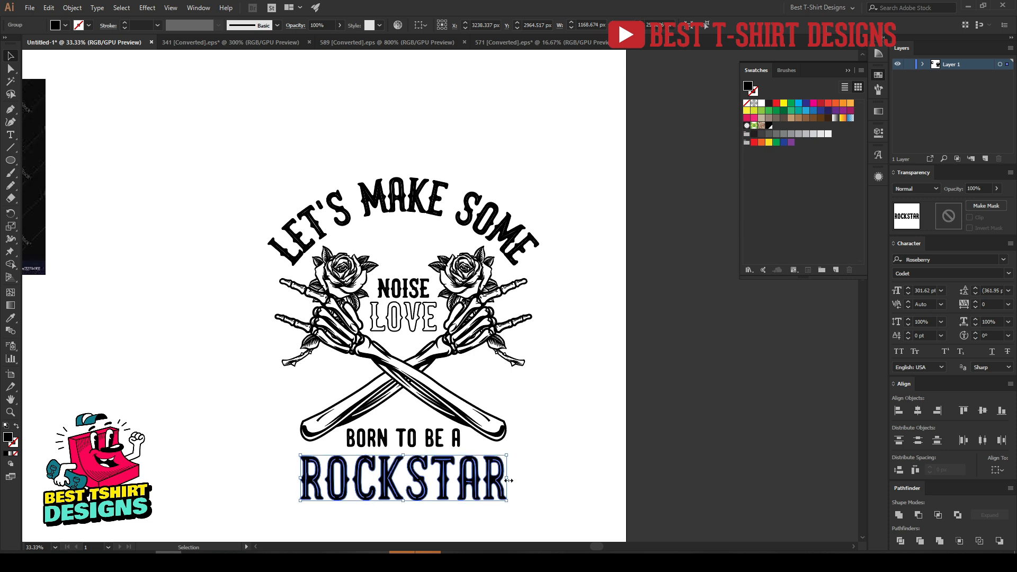
{"action": "left_click", "coordinate": [599, 409]}
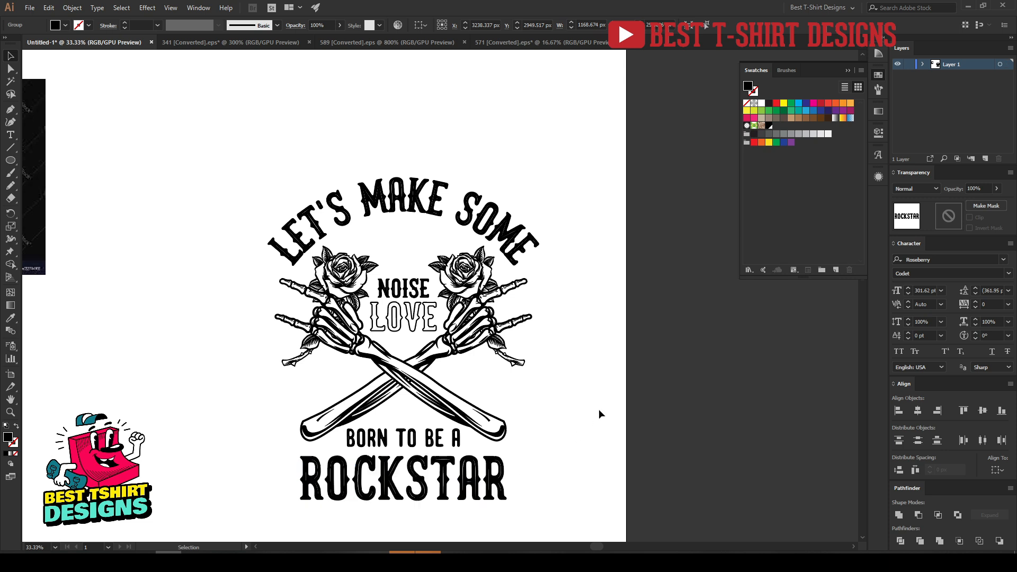
Enlarge BORN TO BE A to about 695 px wide above ROCKSTAR and centre all design elements horizontally.
{"action": "left_click", "coordinate": [440, 439]}
{"action": "left_click_drag", "start_coordinate": [439, 439], "coordinate": [411, 429]}
{"action": "scroll", "coordinate": [411, 431], "scroll_direction": "up", "scroll_amount": 2}
{"action": "scroll", "coordinate": [418, 395], "scroll_direction": "down", "scroll_amount": 4}
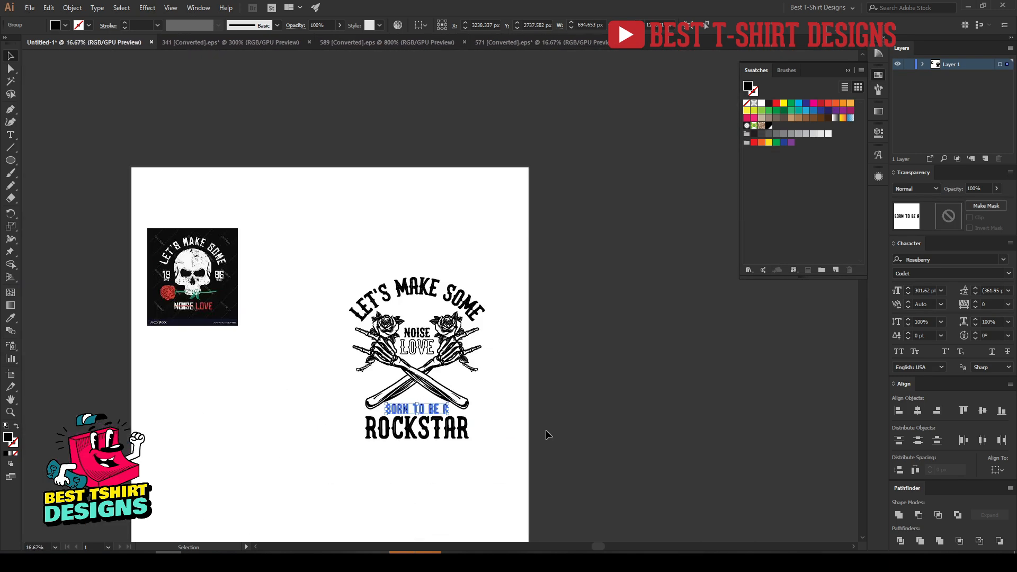
{"action": "left_click_drag", "start_coordinate": [488, 454], "coordinate": [322, 182]}
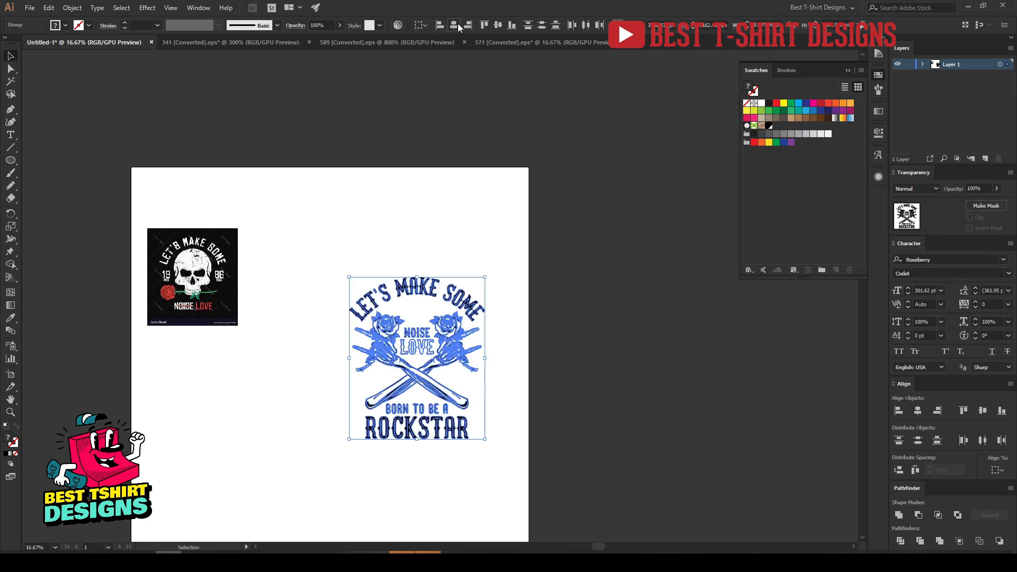
{"action": "left_click", "coordinate": [417, 239]}
Add a new text reading ROCK beside the crossed arms, beneath the hand on the left.
{"action": "scroll", "coordinate": [430, 340], "scroll_direction": "up", "scroll_amount": 3}
{"action": "scroll", "coordinate": [411, 272], "scroll_direction": "down", "scroll_amount": 1}
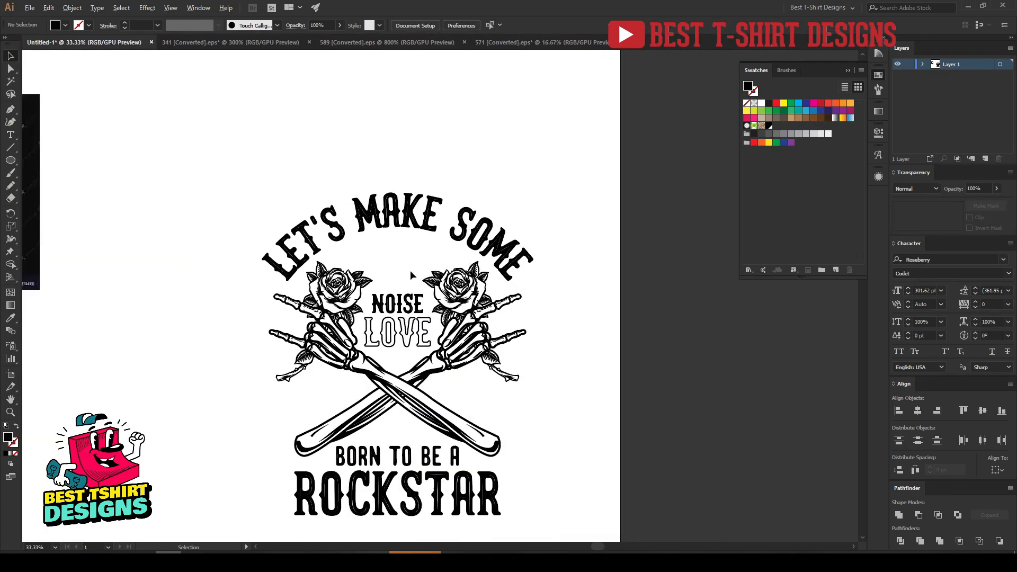
{"action": "scroll", "coordinate": [559, 426], "scroll_direction": "left", "scroll_amount": 1}
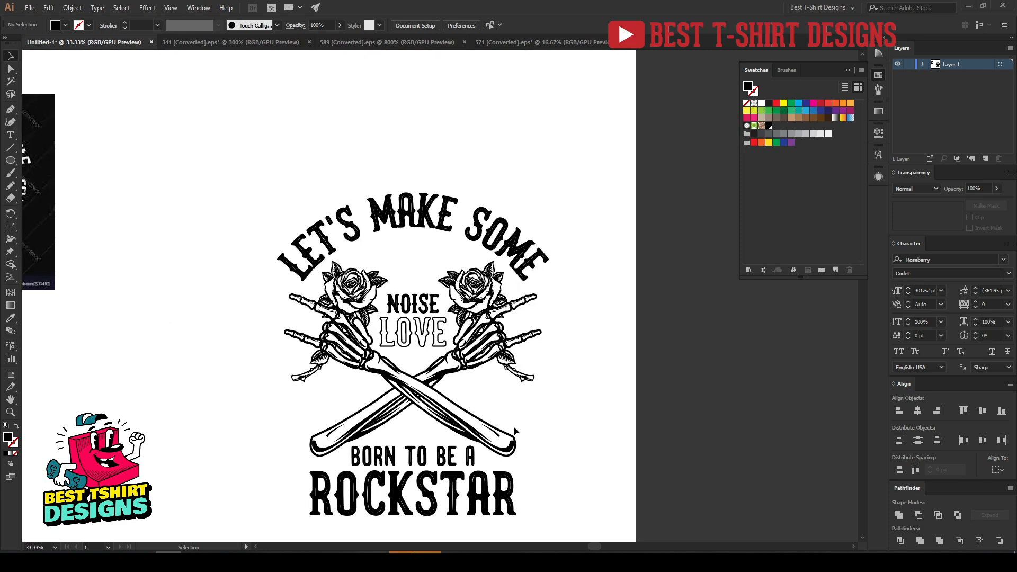
{"action": "scroll", "coordinate": [514, 430], "scroll_direction": "down", "scroll_amount": 1}
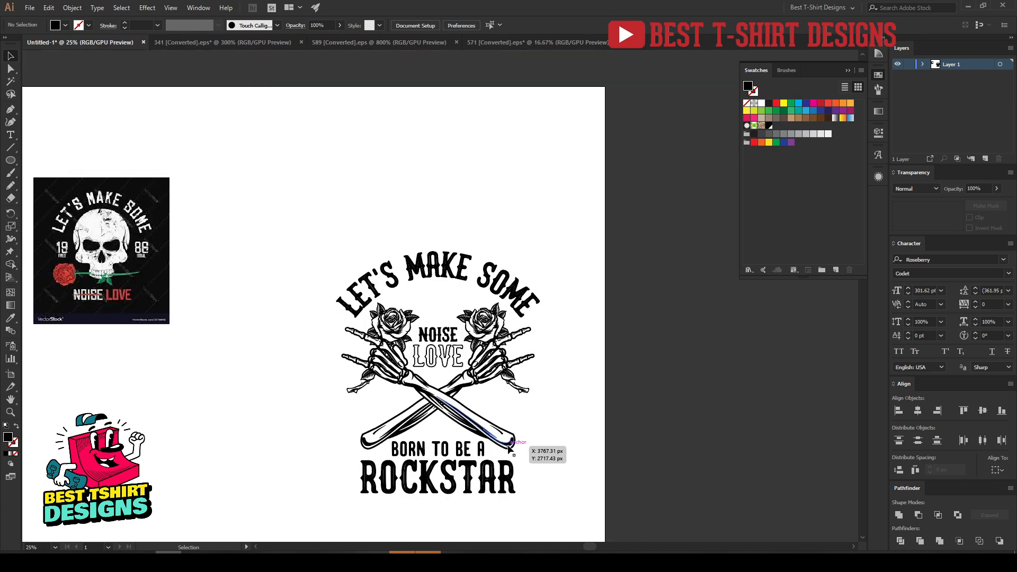
{"action": "scroll", "coordinate": [517, 456], "scroll_direction": "up", "scroll_amount": 2}
{"action": "scroll", "coordinate": [482, 366], "scroll_direction": "down", "scroll_amount": 1}
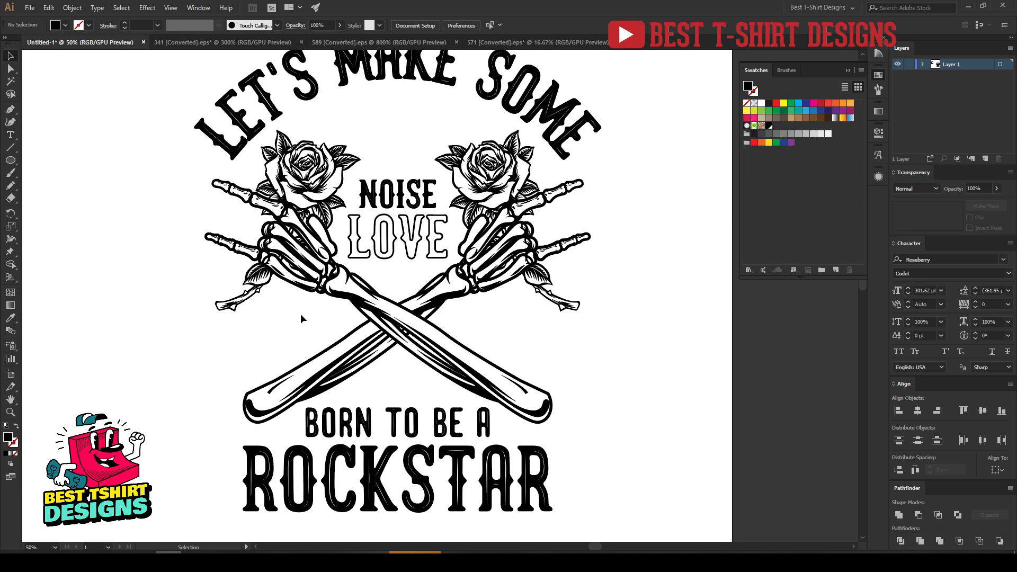
{"action": "left_click", "coordinate": [10, 135]}
{"action": "left_click", "coordinate": [282, 318]}
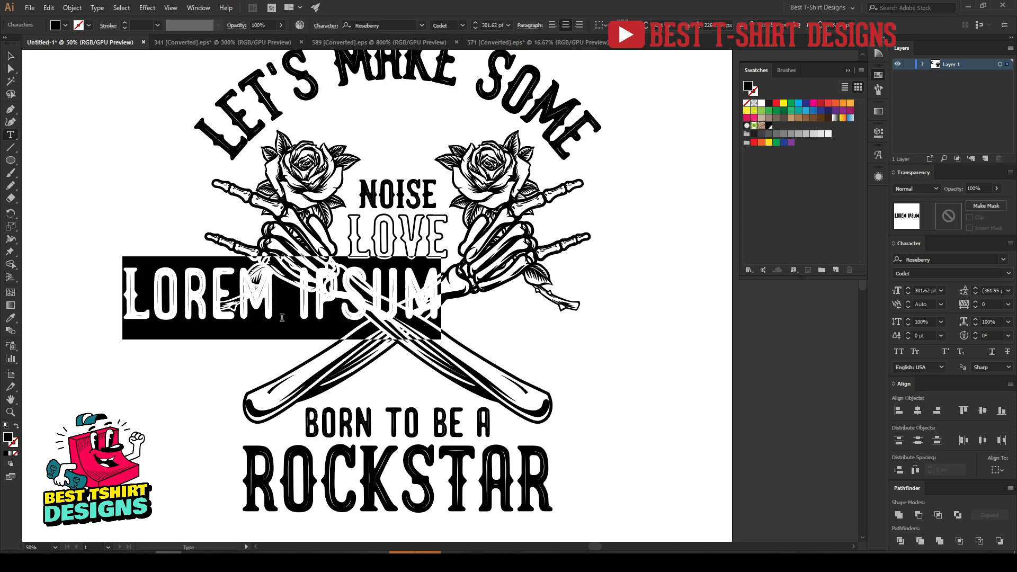
{"action": "type", "text": "ROCK"}
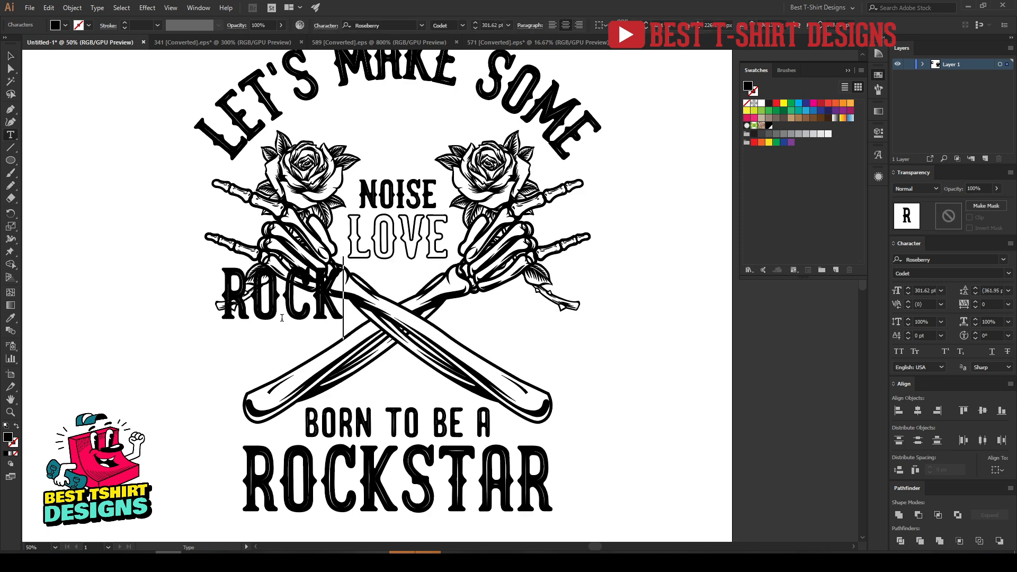
Reduce ROCK to about 151 pt, duplicate it on the opposite side of the crossed arms, and change the copy to MUSIC.
{"action": "left_click", "coordinate": [9, 57]}
{"action": "left_click_drag", "start_coordinate": [343, 298], "coordinate": [504, 327]}
{"action": "double_click", "coordinate": [504, 327]}
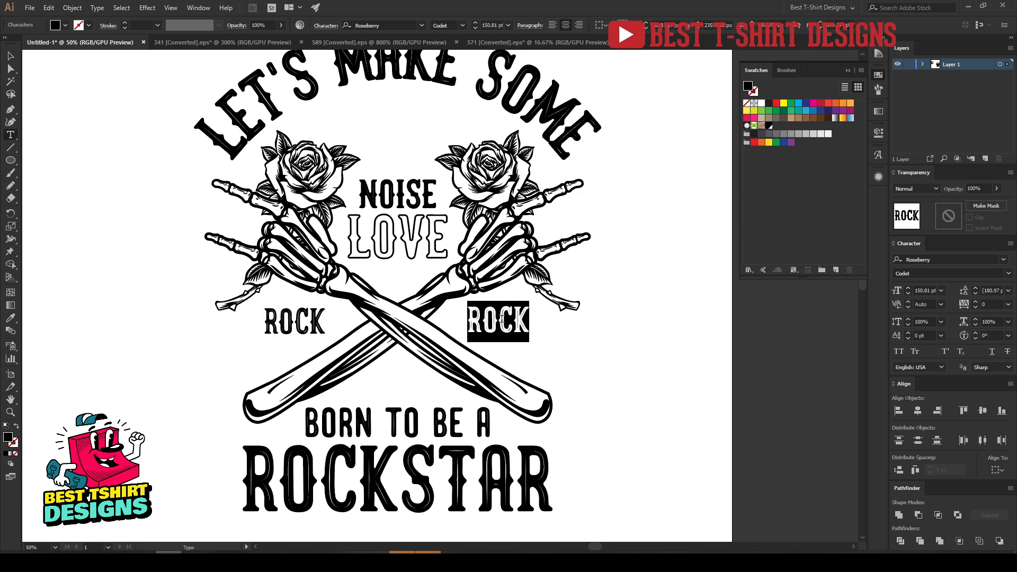
{"action": "type", "text": "MUSIC"}
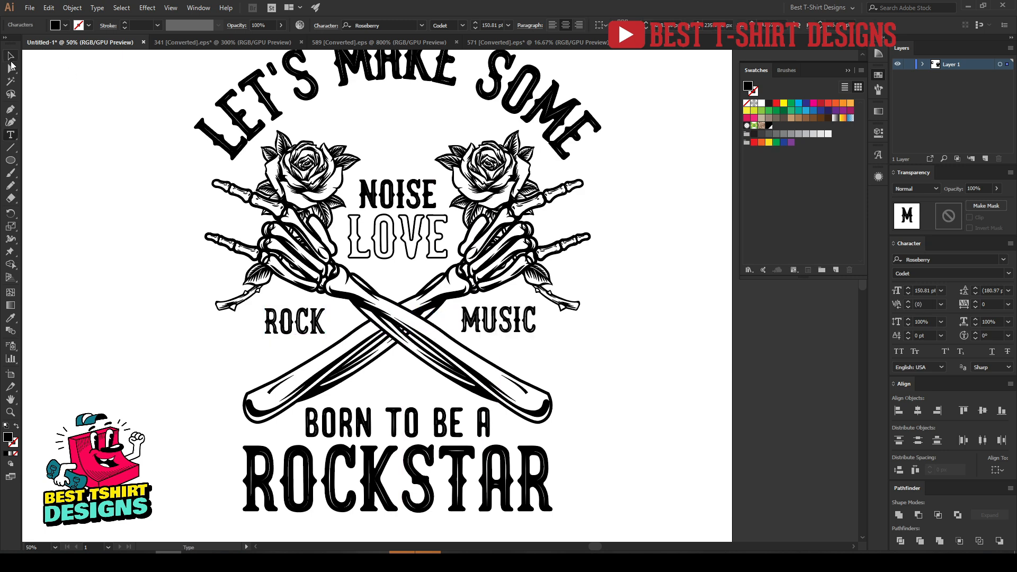
Align ROCK and MUSIC vertically on either side of the crossed arms and nudge the pair slightly left.
{"action": "left_click", "coordinate": [11, 57]}
{"action": "left_click", "coordinate": [277, 324], "text": "shift"}
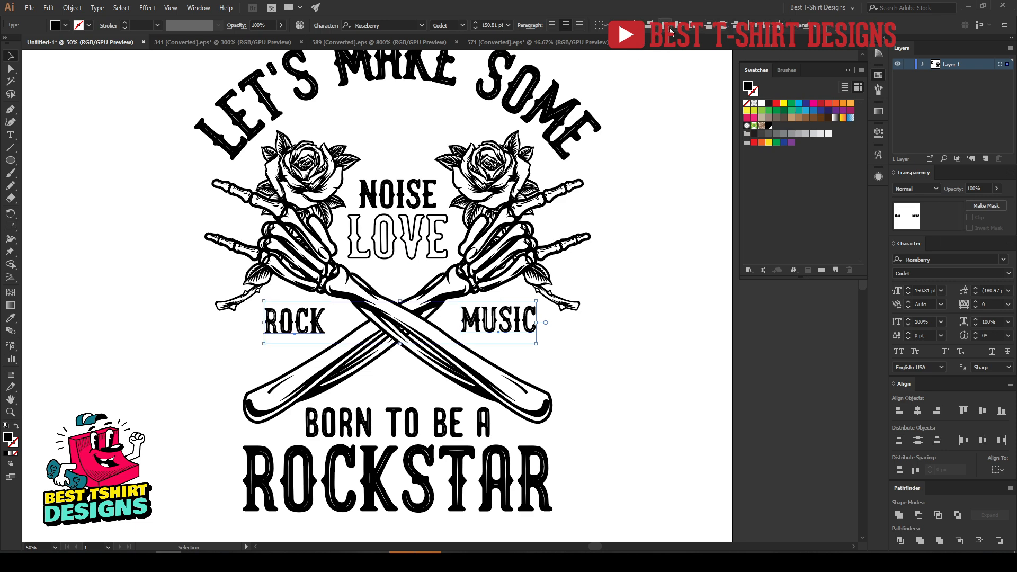
{"action": "left_click", "coordinate": [698, 28]}
{"action": "key", "text": "Left"}
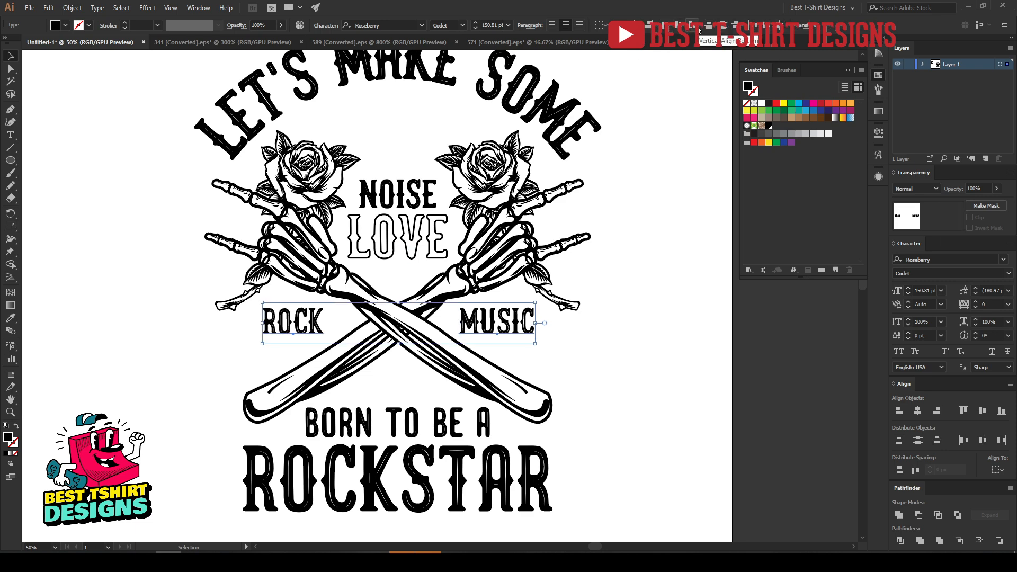
{"action": "left_click", "coordinate": [386, 381]}
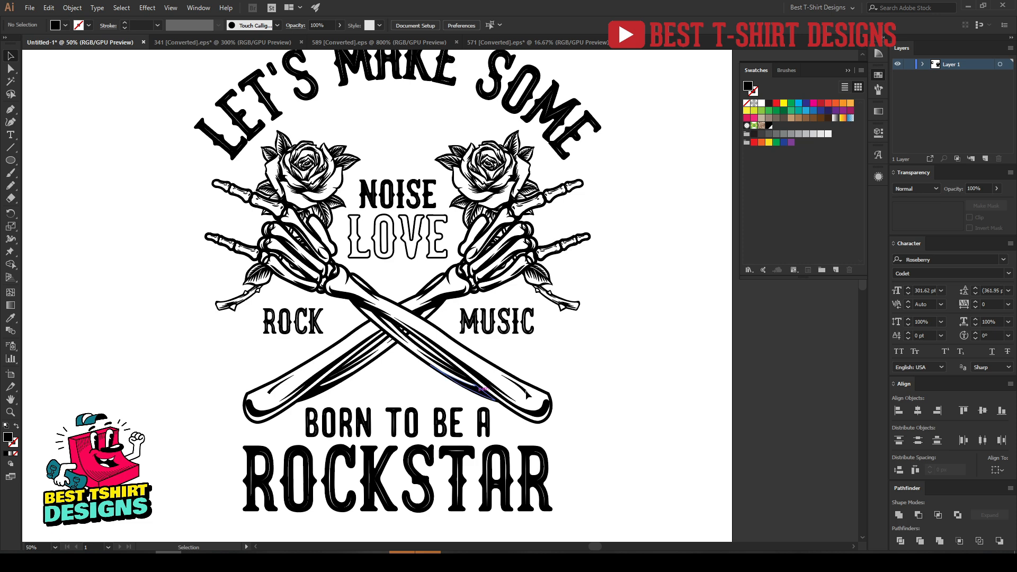
Enlarge the ROCKSTAR text so it extends slightly beyond both ends of the arm bones.
{"action": "key", "text": "ctrl+minus"}
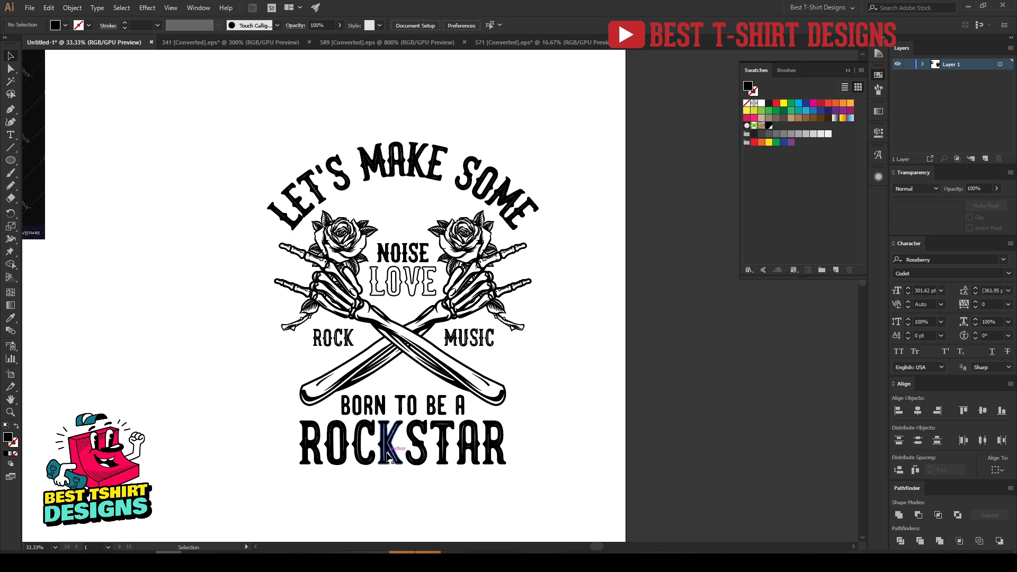
{"action": "left_click", "coordinate": [416, 445]}
{"action": "left_click_drag", "start_coordinate": [402, 469], "coordinate": [401, 471]}
{"action": "left_click", "coordinate": [437, 498]}
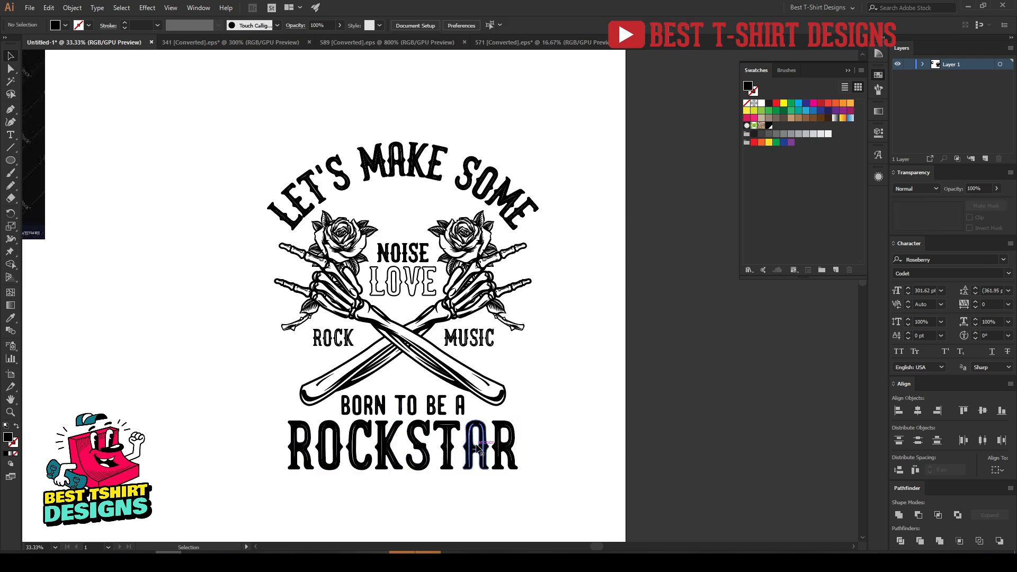
{"action": "scroll", "coordinate": [475, 448], "scroll_direction": "up", "scroll_amount": 1}
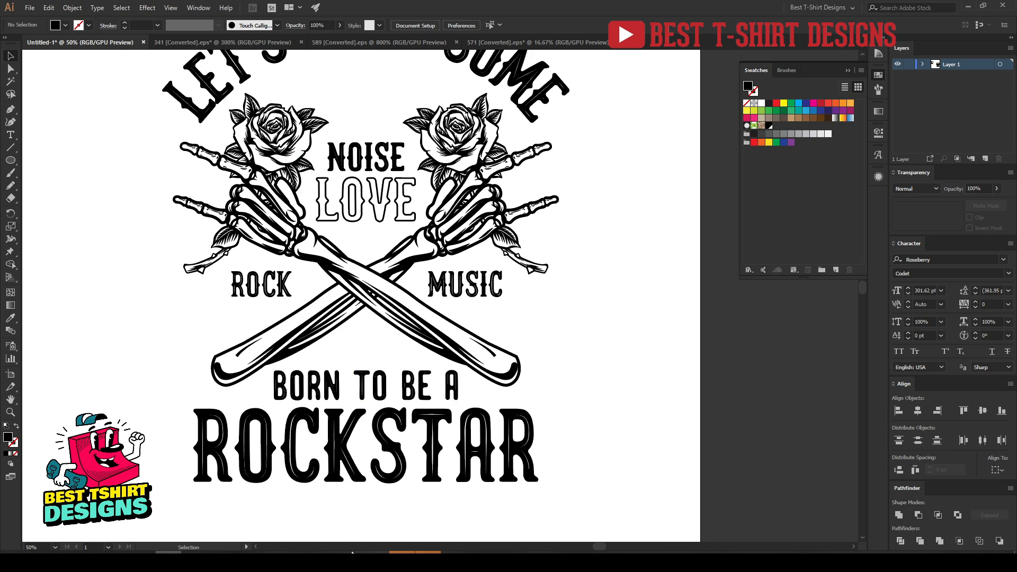
Switch to the Edge browser and search for "lightning bolt silhouette" in a new tab.
{"action": "left_click", "coordinate": [350, 499]}
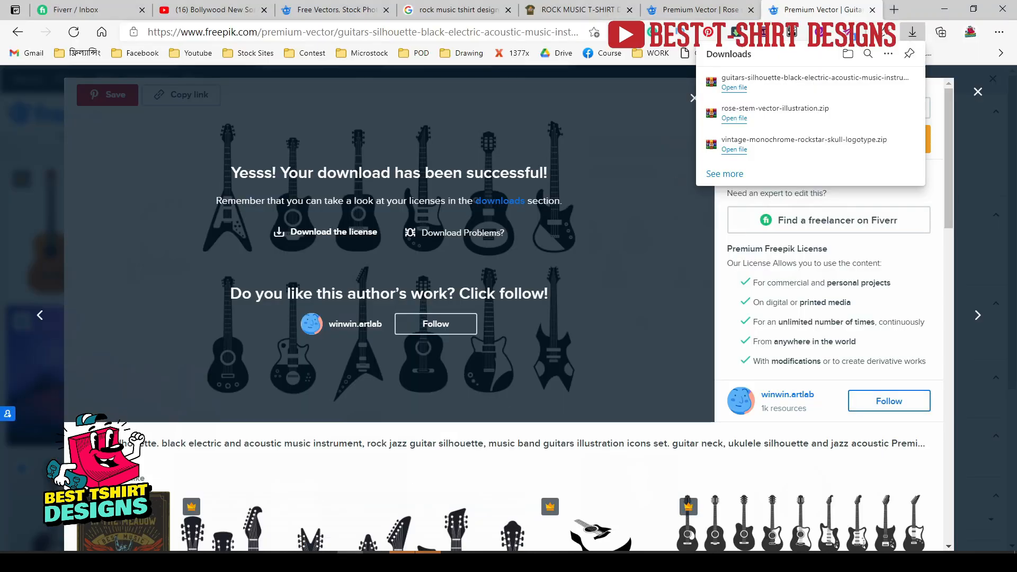
{"action": "left_click", "coordinate": [894, 9]}
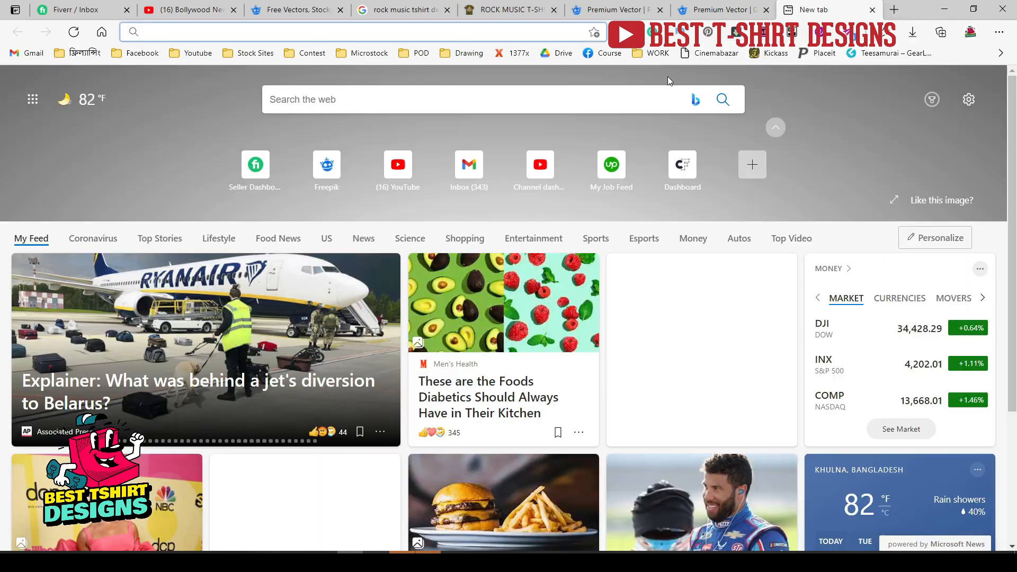
{"action": "type", "text": "lightning"}
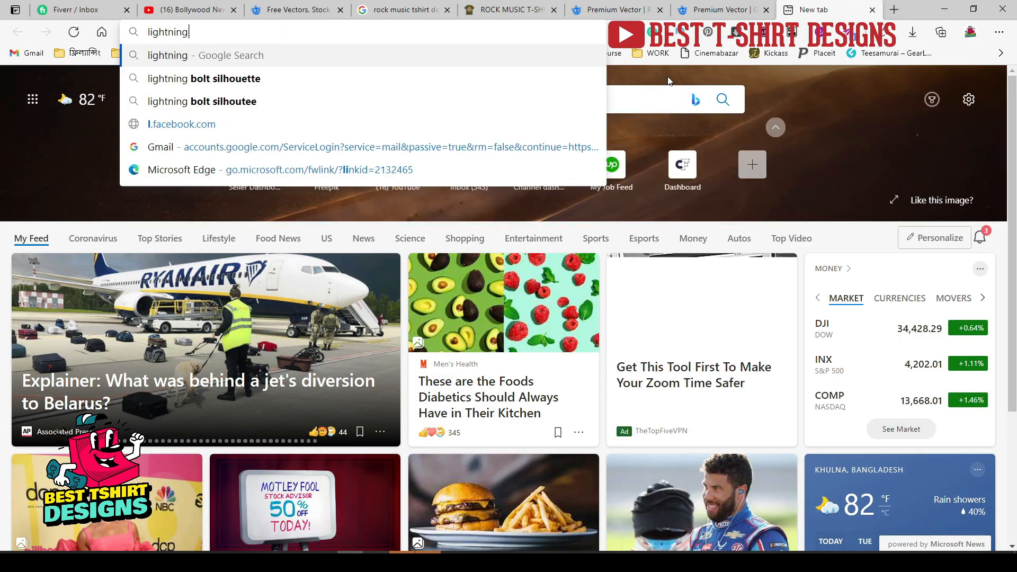
{"action": "type", "text": " bolt silh"}
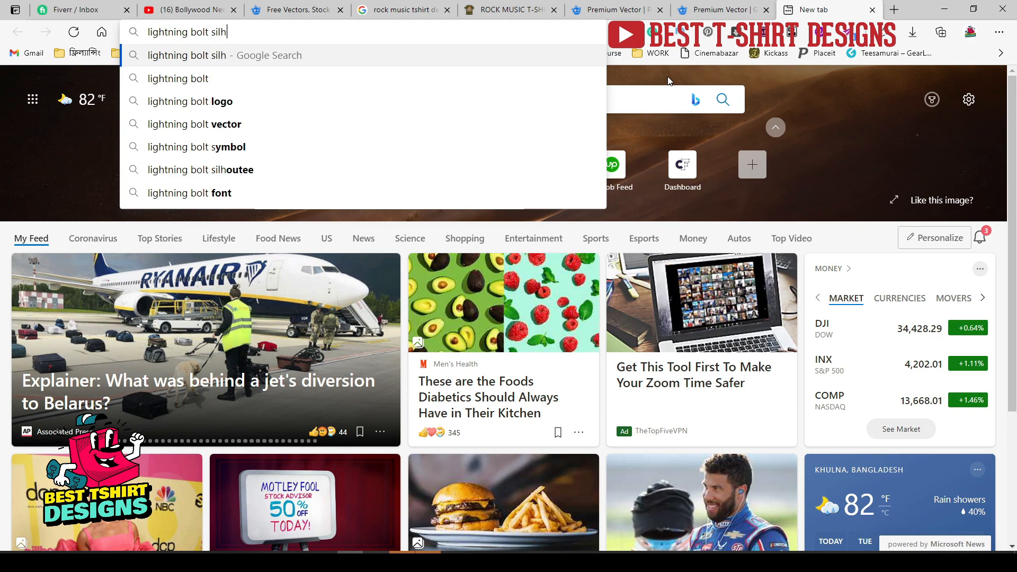
{"action": "type", "text": "ouette"}
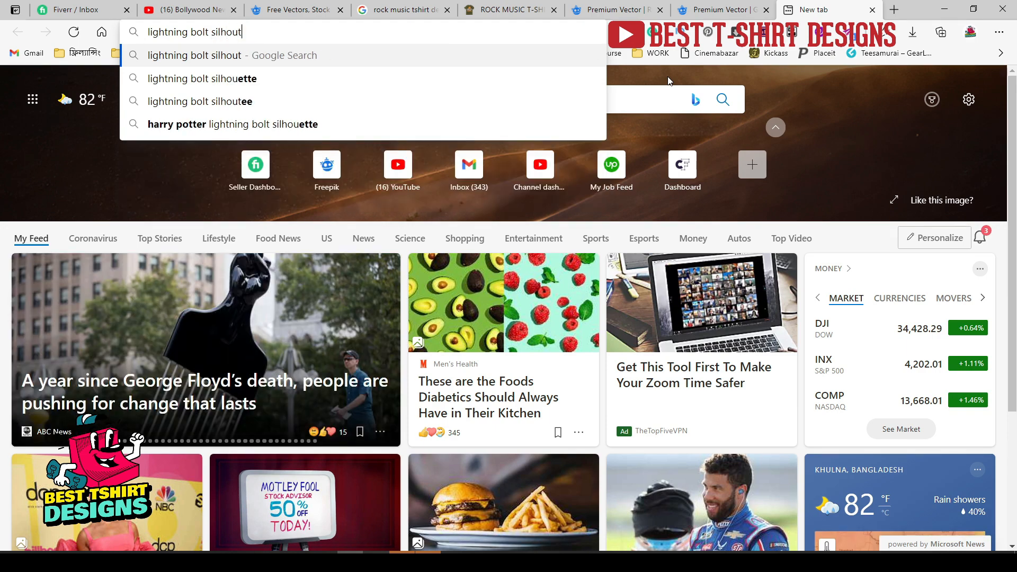
{"action": "key", "text": "Return"}
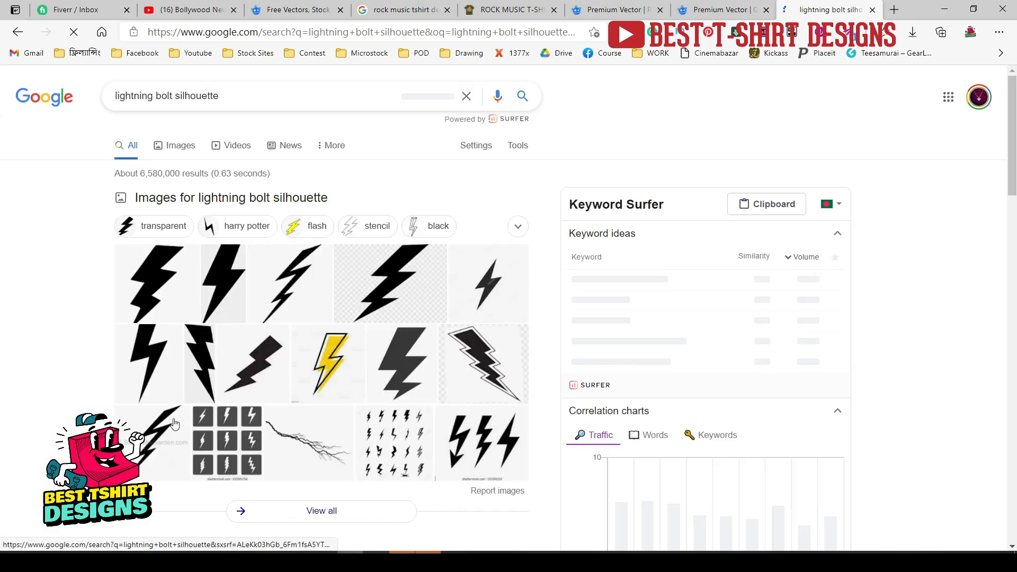
Browse the lightning bolt image results and copy the outlined black bolt image from Clipart Library.
{"action": "left_click", "coordinate": [172, 424]}
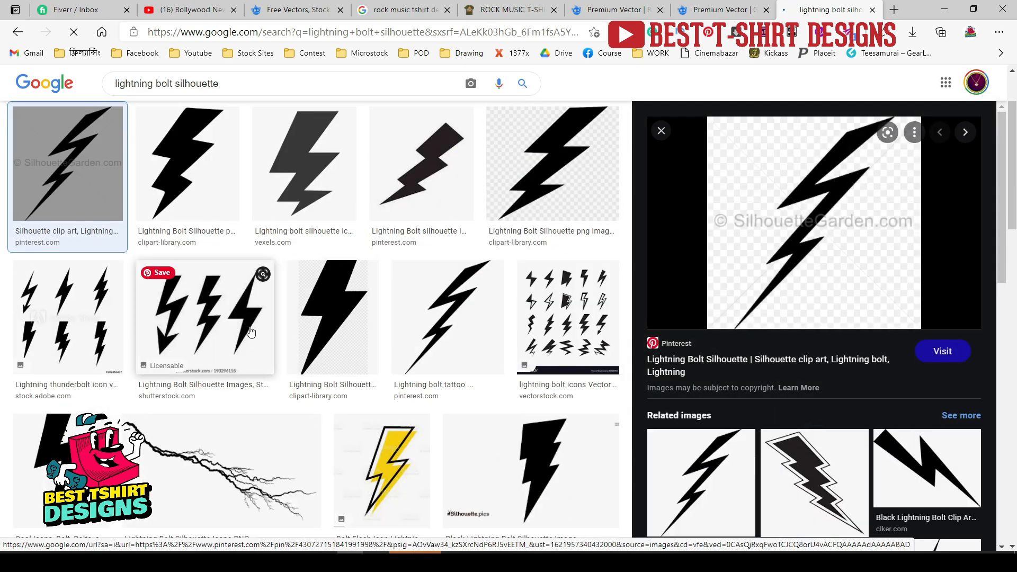
{"action": "scroll", "coordinate": [735, 408], "scroll_direction": "down", "scroll_amount": 4}
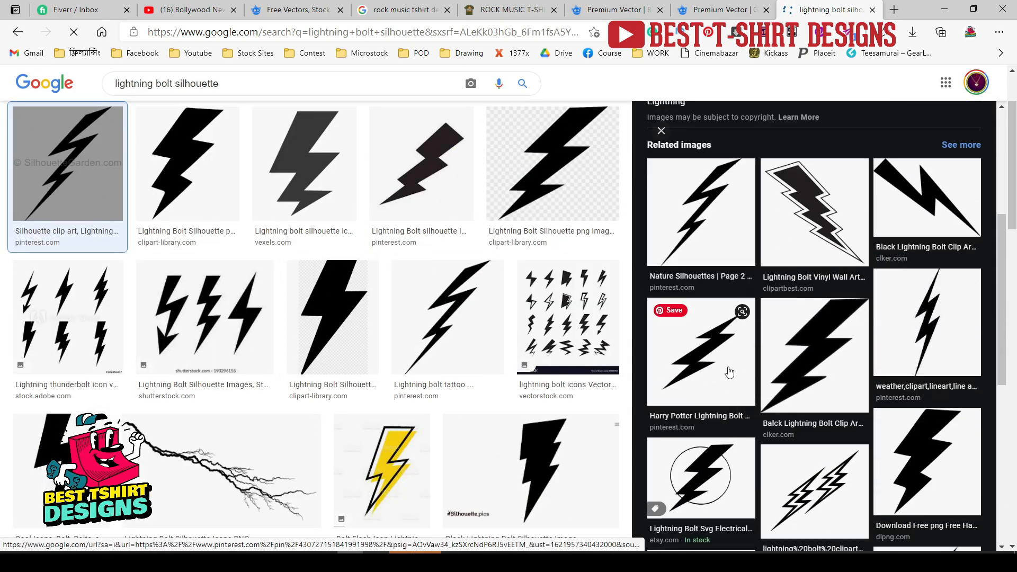
{"action": "scroll", "coordinate": [876, 389], "scroll_direction": "down", "scroll_amount": 5}
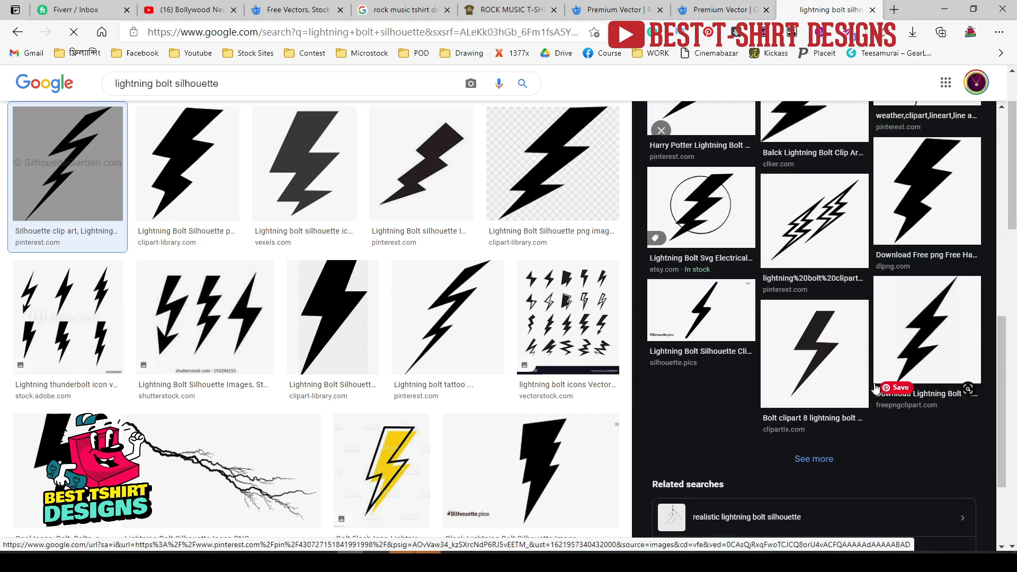
{"action": "left_click", "coordinate": [915, 354]}
{"action": "scroll", "coordinate": [750, 354], "scroll_direction": "down", "scroll_amount": 3}
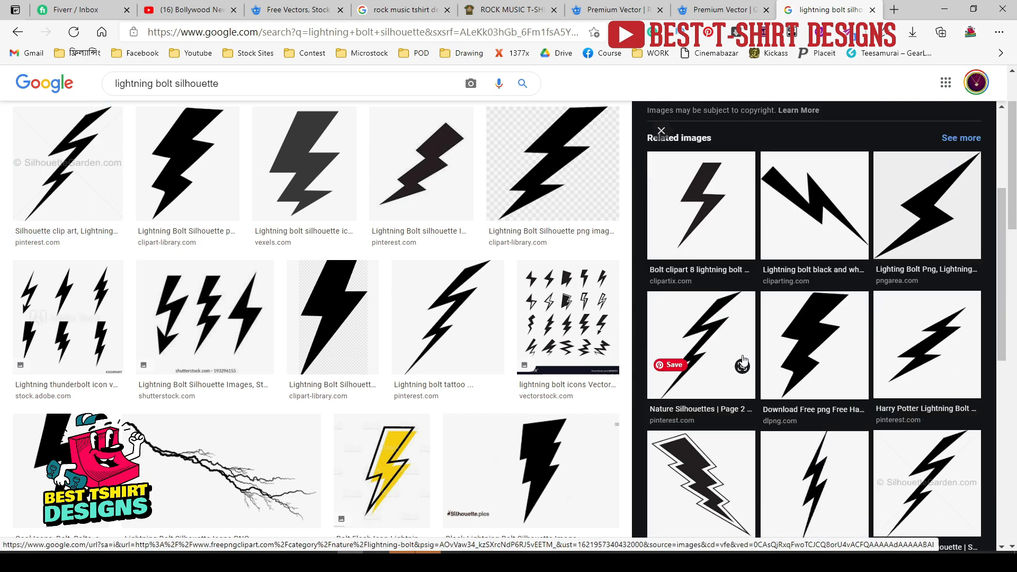
{"action": "scroll", "coordinate": [749, 354], "scroll_direction": "down", "scroll_amount": 4}
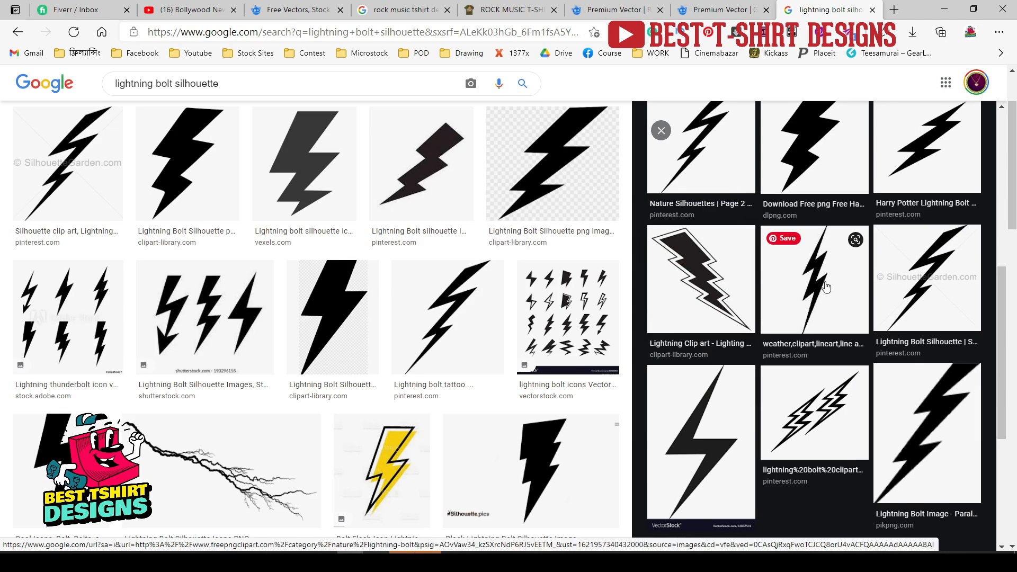
{"action": "left_click", "coordinate": [734, 286]}
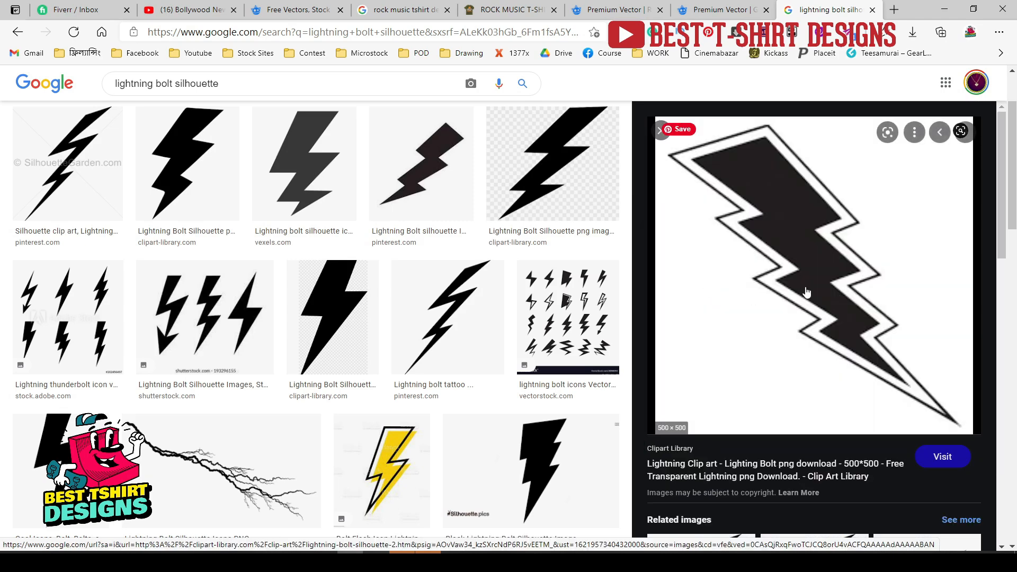
{"action": "right_click", "coordinate": [817, 232]}
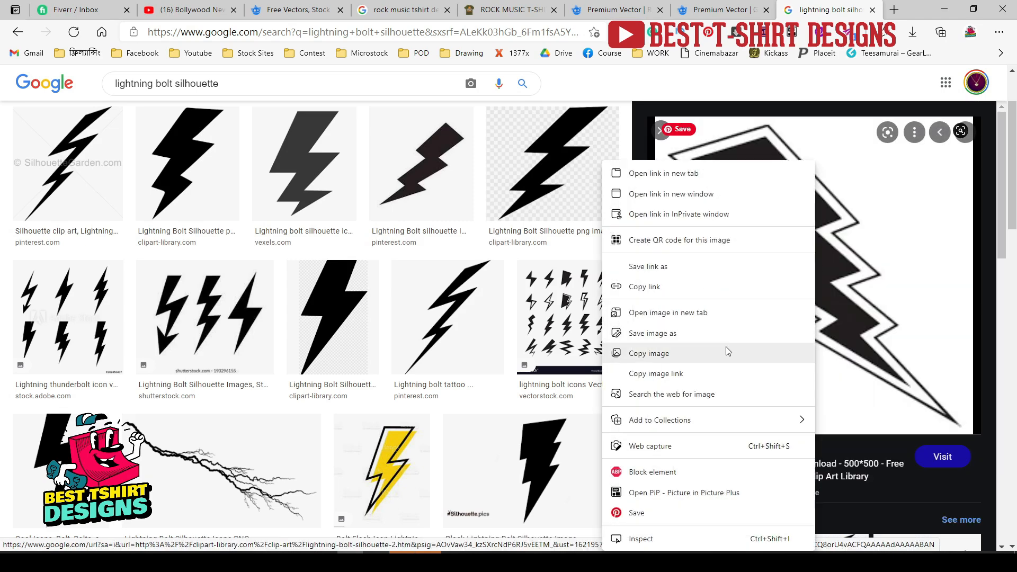
{"action": "left_click", "coordinate": [718, 352]}
Switch to Illustrator, paste the bolt image in the empty area beside the design, and rotate it to stand nearly upright.
{"action": "left_click", "coordinate": [168, 560]}
{"action": "key", "text": "ctrl+v"}
{"action": "scroll", "coordinate": [591, 347], "scroll_direction": "down", "scroll_amount": 2}
{"action": "left_click_drag", "start_coordinate": [521, 319], "coordinate": [285, 324]}
{"action": "scroll", "coordinate": [286, 327], "scroll_direction": "up", "scroll_amount": 3}
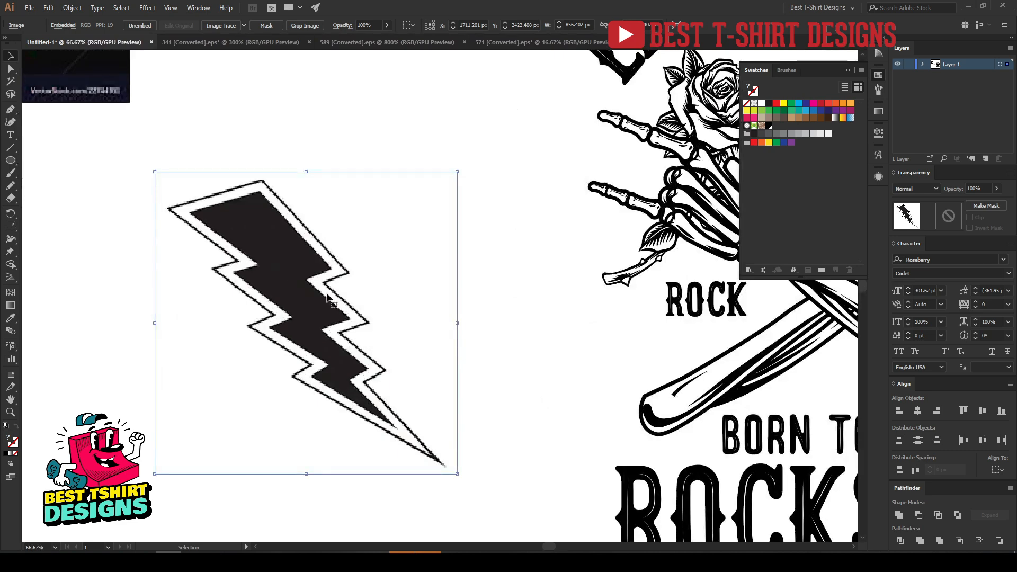
{"action": "left_click_drag", "start_coordinate": [463, 324], "coordinate": [428, 410]}
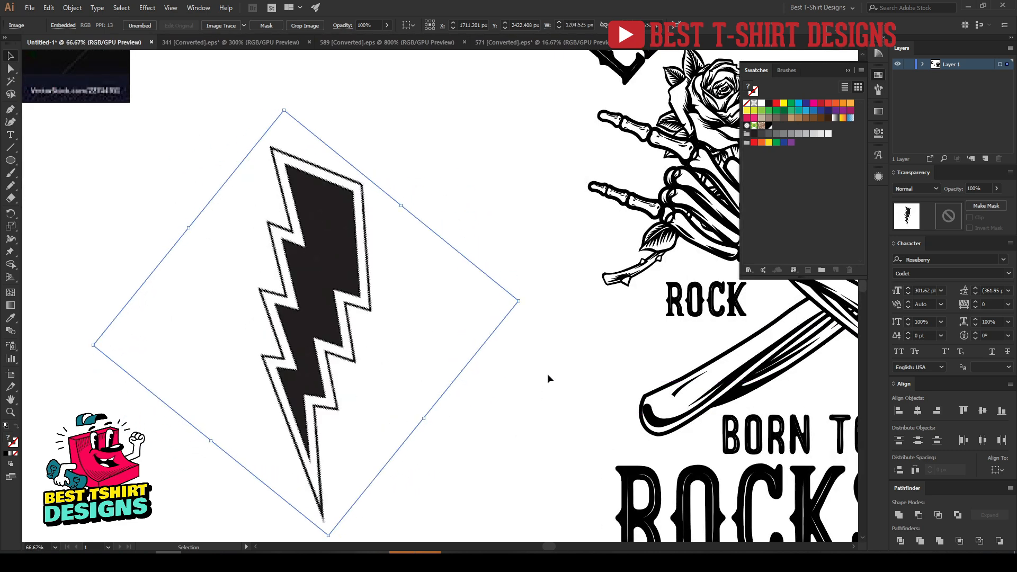
{"action": "left_click", "coordinate": [542, 370]}
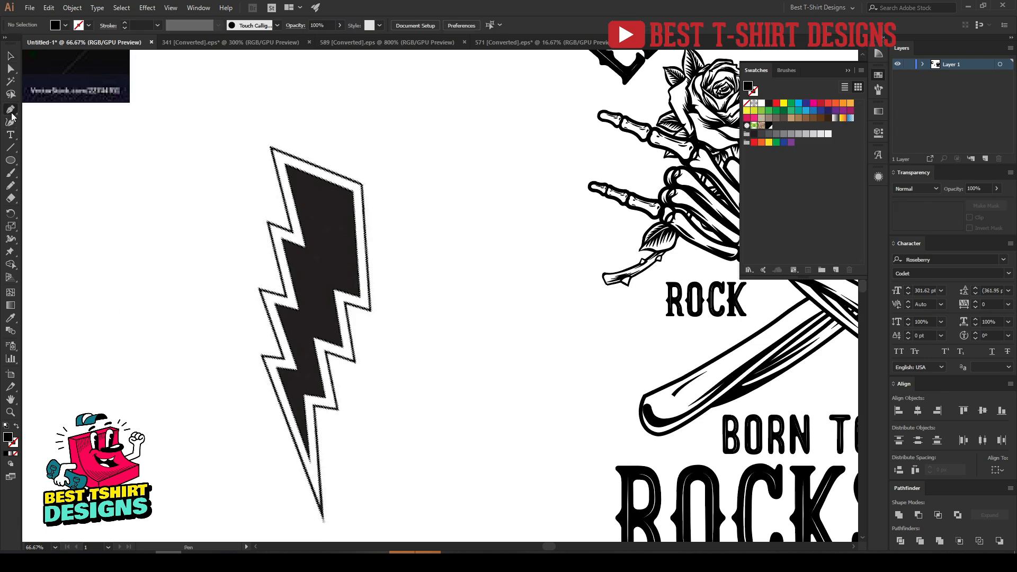
Set a dark red fill and trace the left zigzag edge of the inner bolt down to its lower tip with the Pen tool.
{"action": "left_click", "coordinate": [65, 25]}
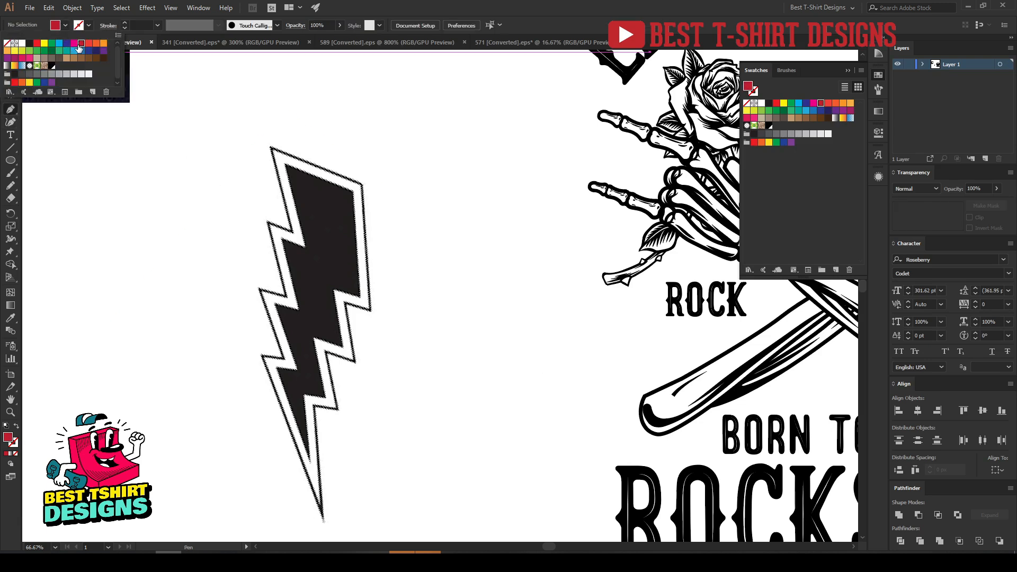
{"action": "left_click", "coordinate": [289, 176]}
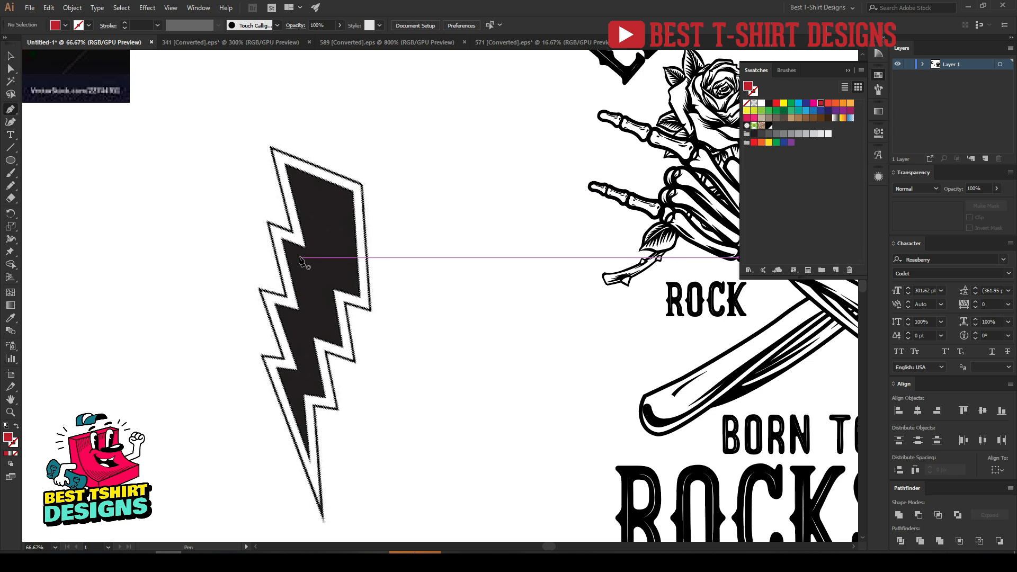
{"action": "left_click", "coordinate": [284, 162]}
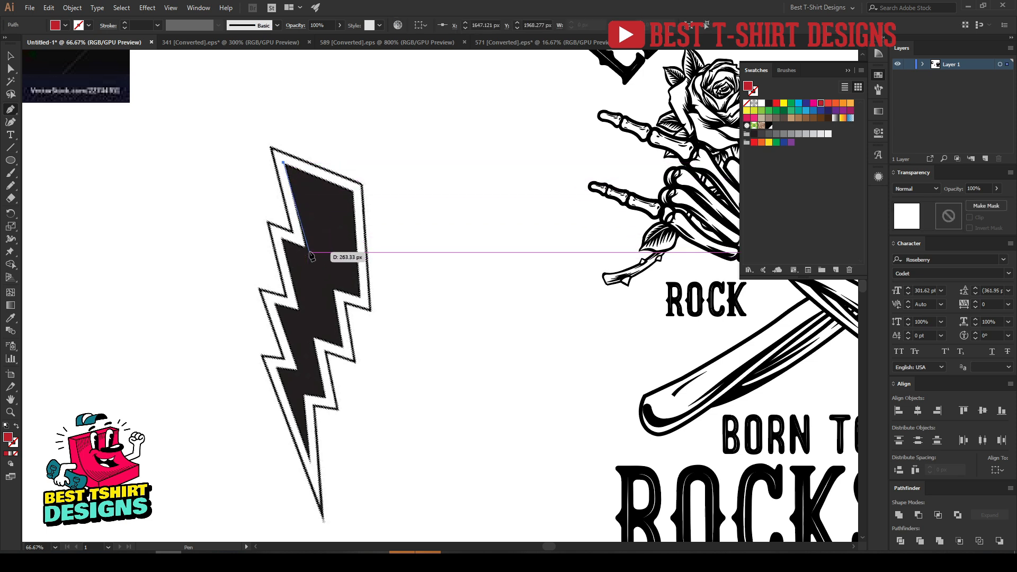
{"action": "left_click", "coordinate": [305, 249]}
{"action": "left_click", "coordinate": [281, 237]}
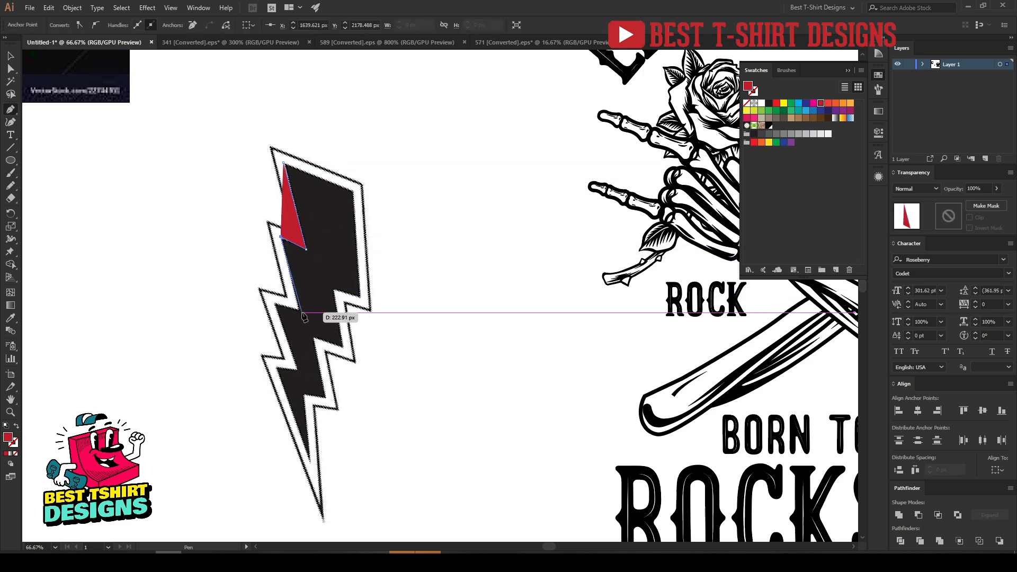
{"action": "left_click", "coordinate": [298, 303]}
{"action": "left_click", "coordinate": [276, 305]}
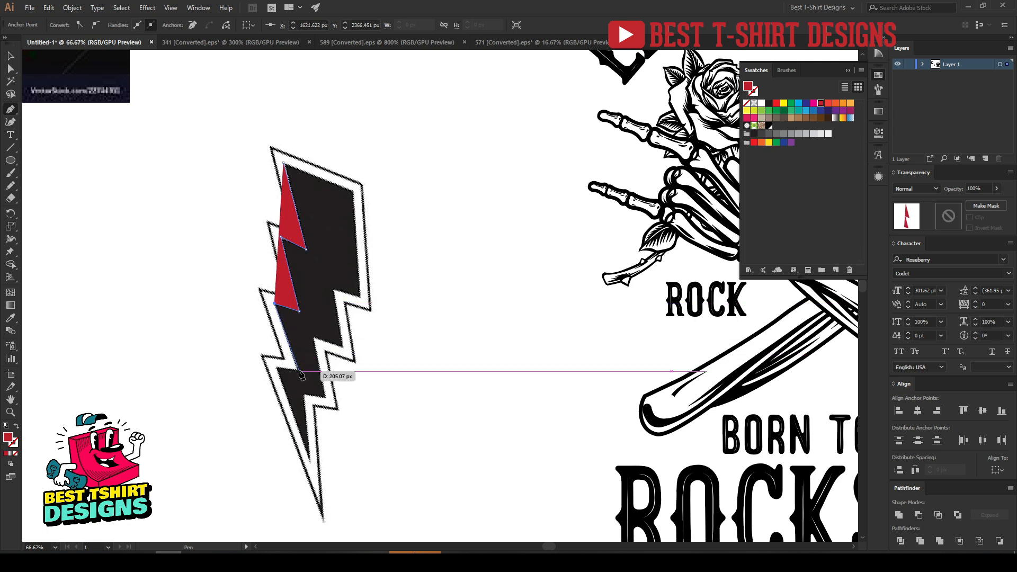
{"action": "left_click", "coordinate": [299, 312]}
{"action": "left_click", "coordinate": [276, 369]}
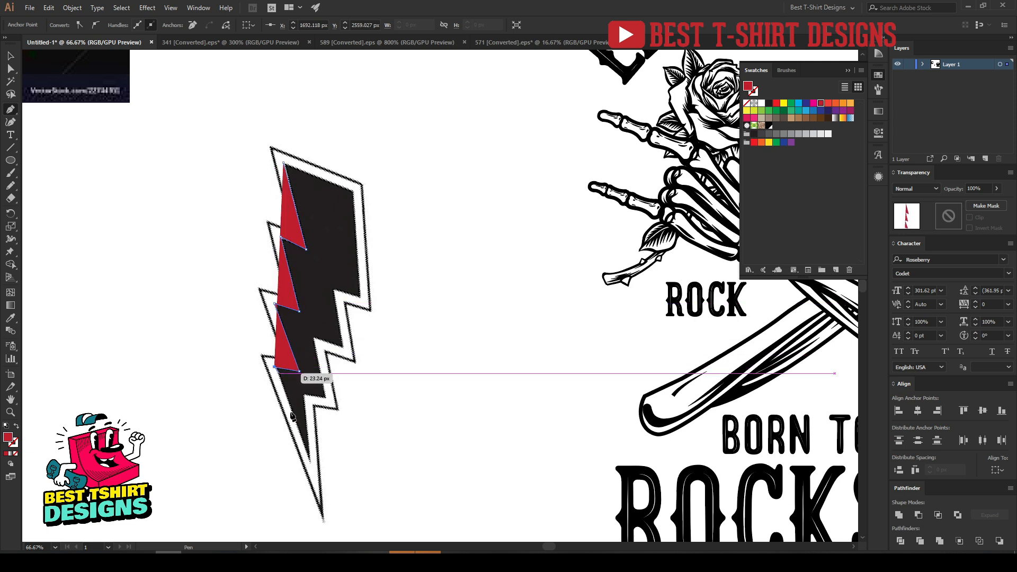
{"action": "left_click", "coordinate": [310, 461]}
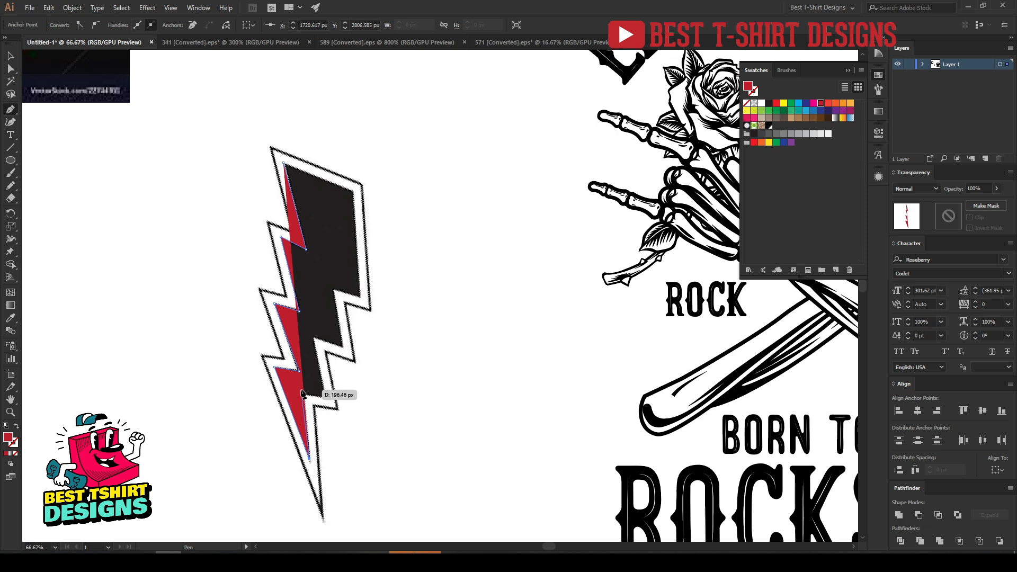
Continue the Pen path up the bolt's right zigzag edge and end it at the top near the middle.
{"action": "left_click", "coordinate": [324, 396]}
{"action": "left_click", "coordinate": [311, 336]}
{"action": "left_click", "coordinate": [342, 347]}
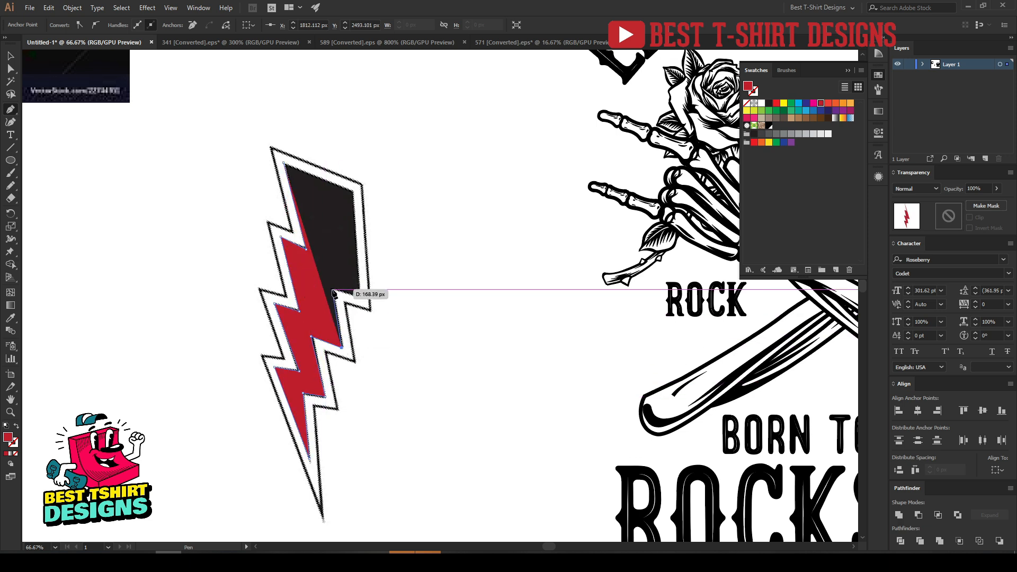
{"action": "left_click", "coordinate": [333, 288]}
{"action": "left_click", "coordinate": [359, 296]}
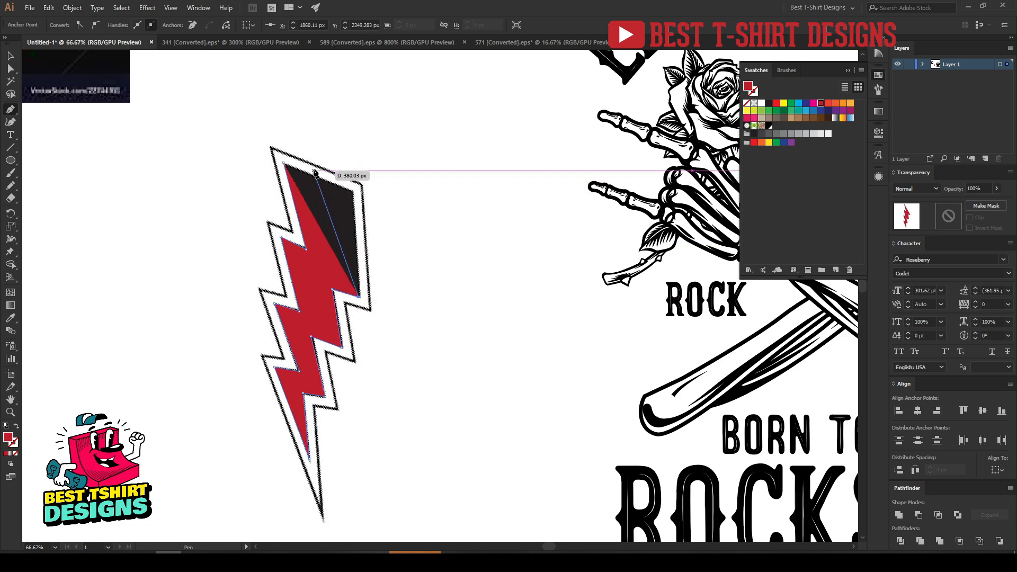
{"action": "left_click", "coordinate": [316, 159]}
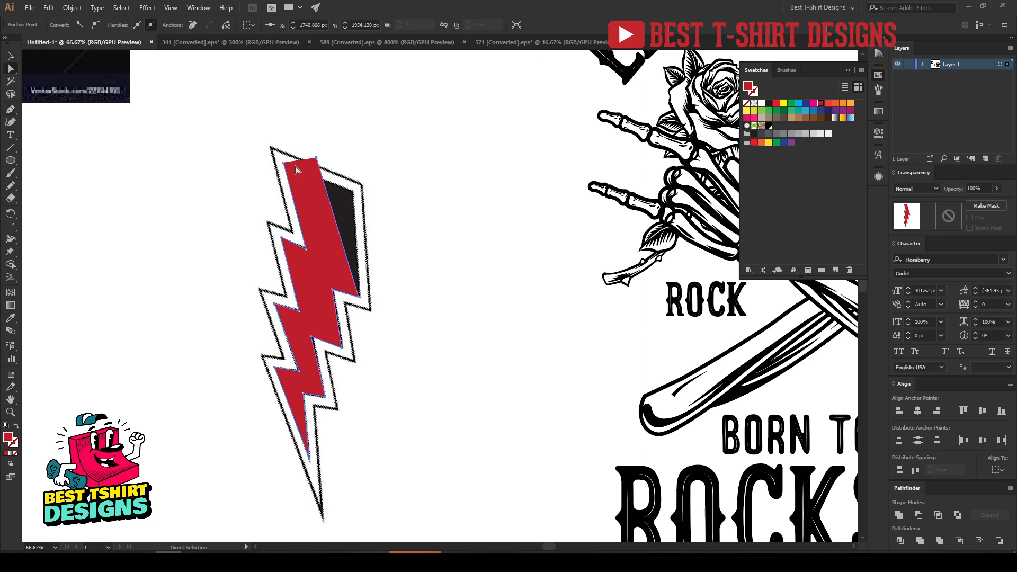
Reshape the red bolt's upper end into a narrow sharp point by moving its anchors, and delete the reference image.
{"action": "left_click_drag", "start_coordinate": [285, 164], "coordinate": [316, 158]}
{"action": "key", "text": "v"}
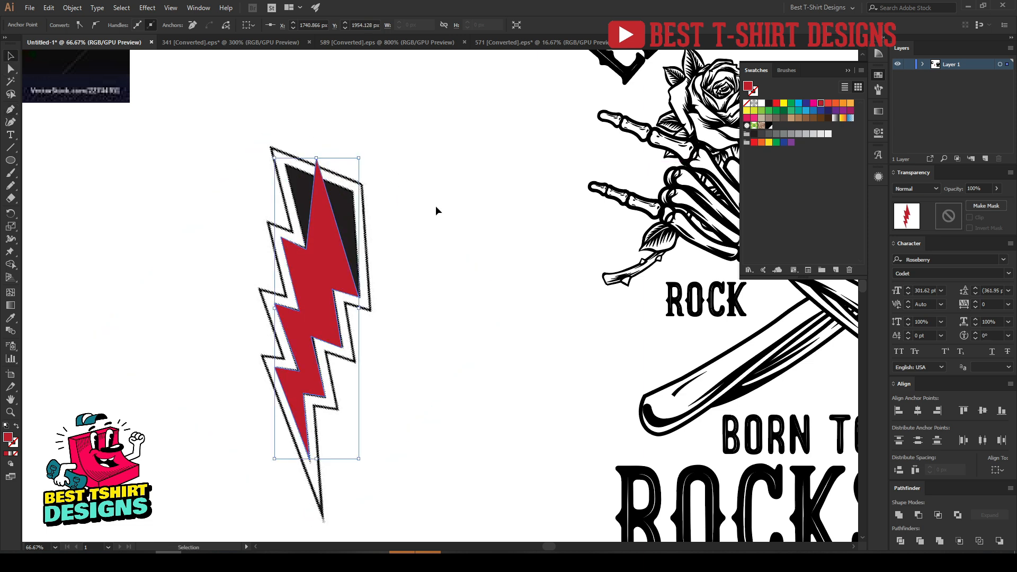
{"action": "key", "text": "a"}
{"action": "left_click_drag", "start_coordinate": [307, 250], "coordinate": [323, 284]}
{"action": "key", "text": "v"}
{"action": "left_click", "coordinate": [448, 307]}
{"action": "key", "text": "Delete"}
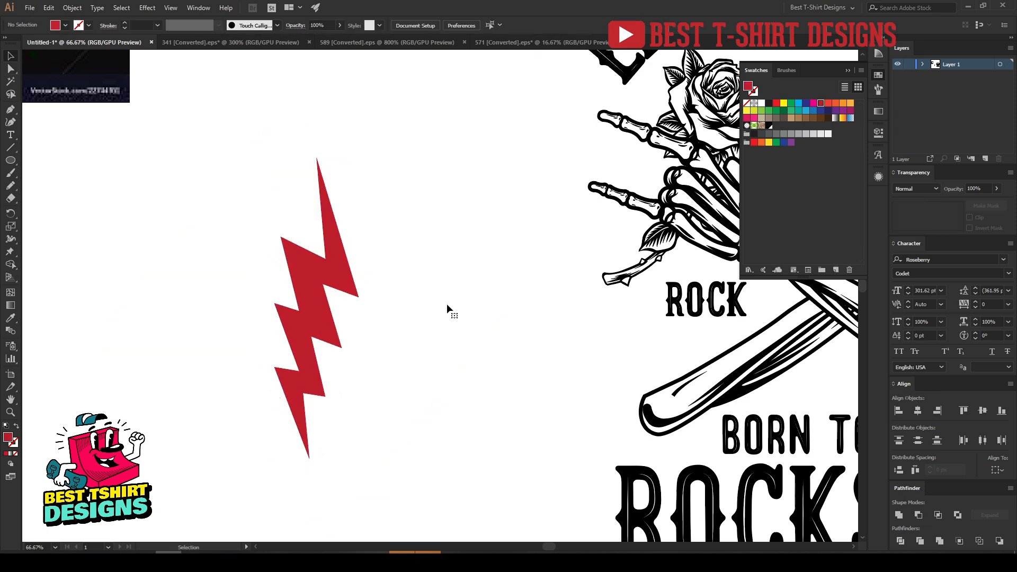
Erase the upper part of the red bolt to leave a flat top, and place a duplicate of the remainder directly above it.
{"action": "left_click", "coordinate": [320, 304]}
{"action": "key", "text": "shift+e"}
{"action": "left_click_drag", "start_coordinate": [422, 298], "coordinate": [437, 291]}
{"action": "left_click_drag", "start_coordinate": [345, 291], "coordinate": [356, 293]}
{"action": "key", "text": "v"}
{"action": "left_click_drag", "start_coordinate": [327, 326], "coordinate": [330, 166]}
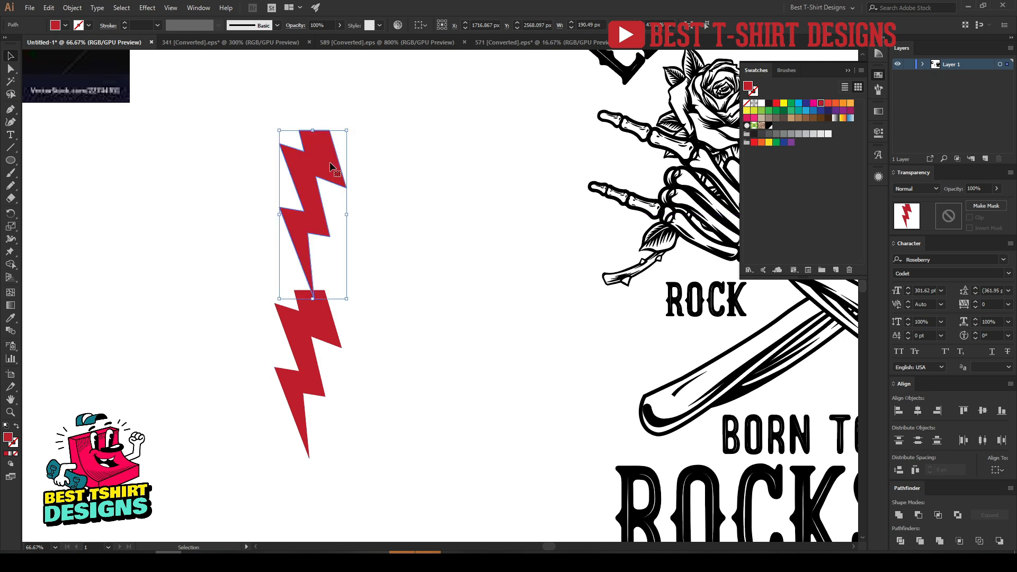
Flip the upper duplicate vertically and overlap its flat end with the lower bolt to form a double-pointed red zigzag bolt, selecting both pieces.
{"action": "left_click_drag", "start_coordinate": [313, 126], "coordinate": [347, 297]}
{"action": "key", "text": "ctrl+shift+a"}
{"action": "left_click", "coordinate": [257, 277]}
{"action": "left_click", "coordinate": [401, 310]}
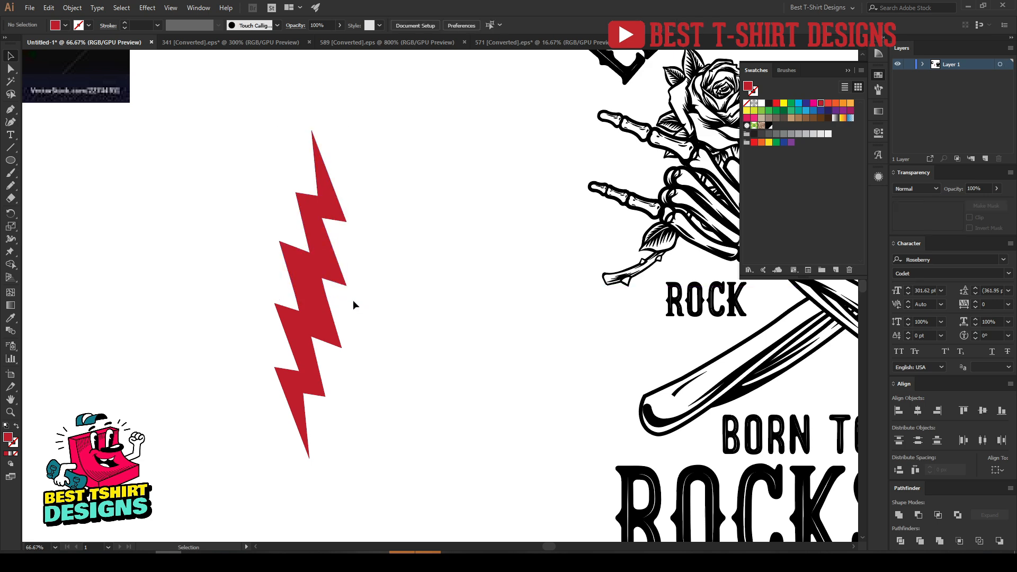
{"action": "scroll", "coordinate": [334, 287], "scroll_direction": "up", "scroll_amount": 2}
{"action": "left_click_drag", "start_coordinate": [324, 243], "coordinate": [333, 280]}
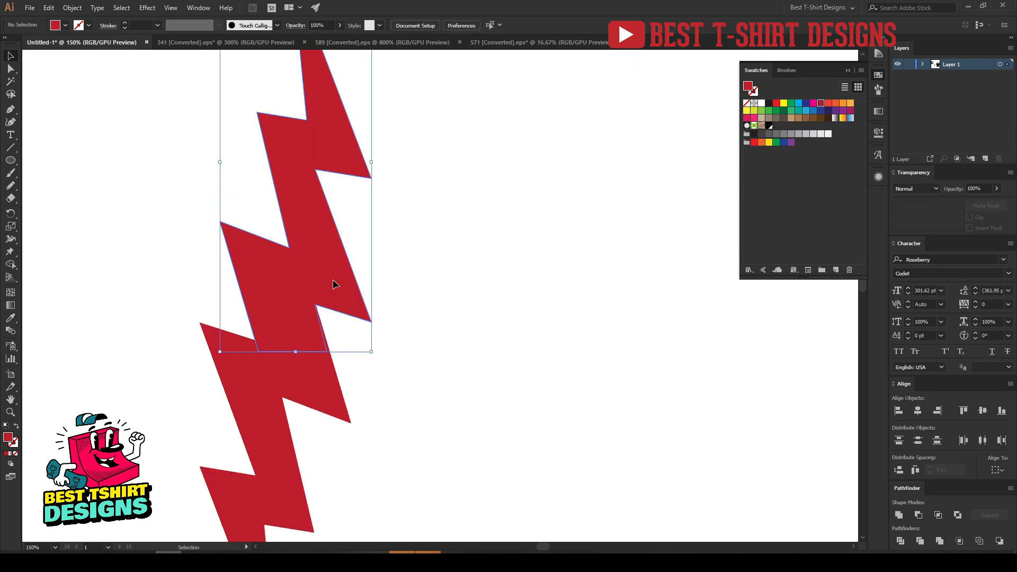
{"action": "left_click", "coordinate": [427, 332]}
{"action": "scroll", "coordinate": [393, 307], "scroll_direction": "down", "scroll_amount": 2}
{"action": "left_click_drag", "start_coordinate": [412, 367], "coordinate": [227, 236]}
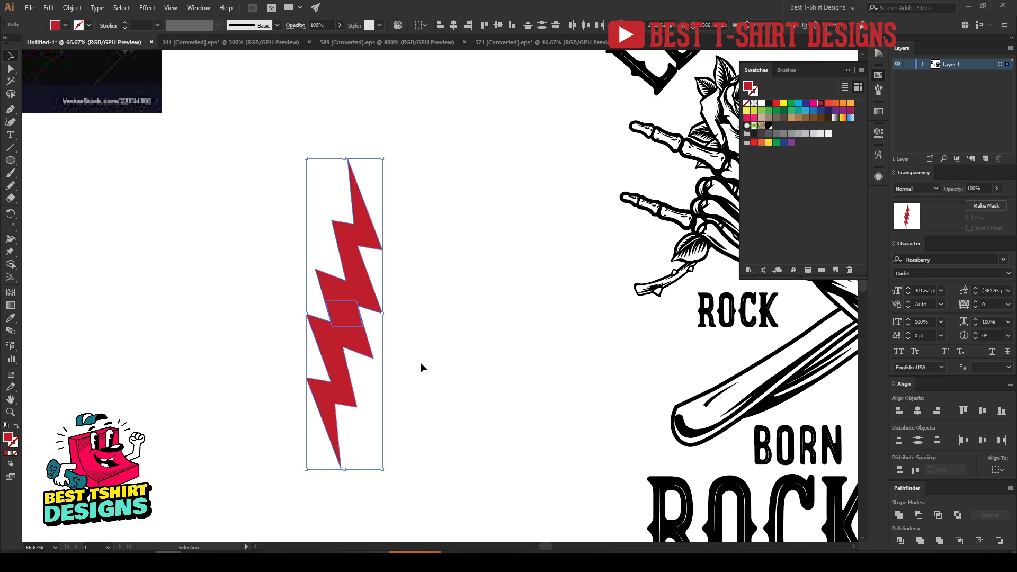
Switch to the browser and copy the Shutterstock image of three black lightning bolts from the "lightning bolt silhouette" image results.
{"action": "left_click", "coordinate": [349, 561]}
{"action": "scroll", "coordinate": [784, 376], "scroll_direction": "down", "scroll_amount": 3}
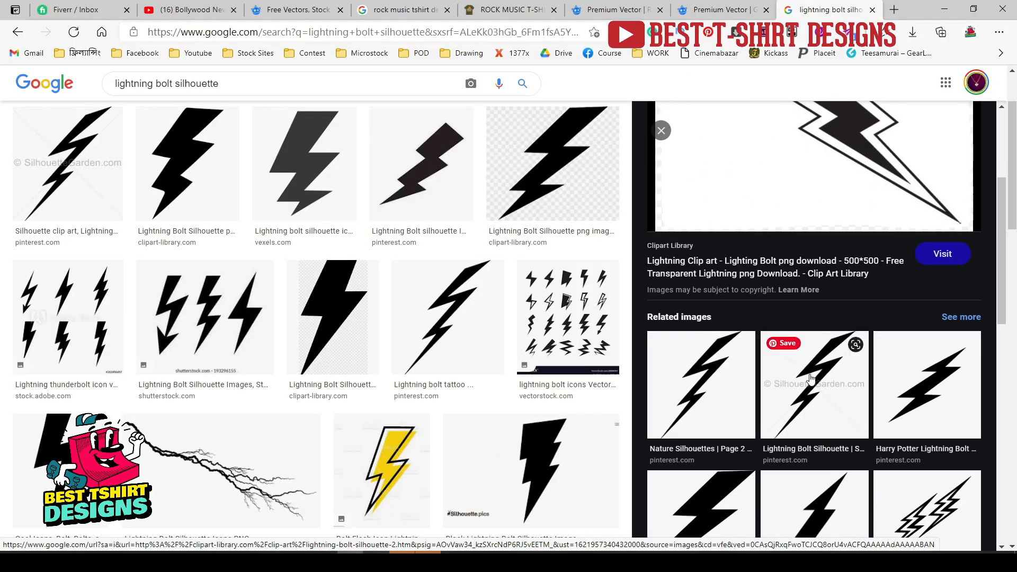
{"action": "scroll", "coordinate": [802, 379], "scroll_direction": "down", "scroll_amount": 5}
{"action": "scroll", "coordinate": [828, 257], "scroll_direction": "down", "scroll_amount": 2}
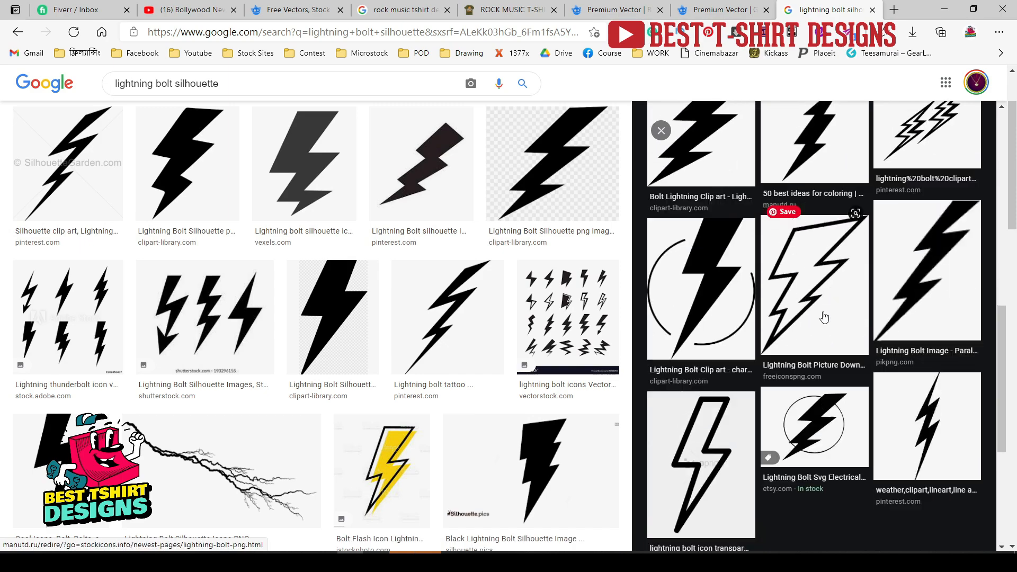
{"action": "scroll", "coordinate": [244, 297], "scroll_direction": "down", "scroll_amount": 4}
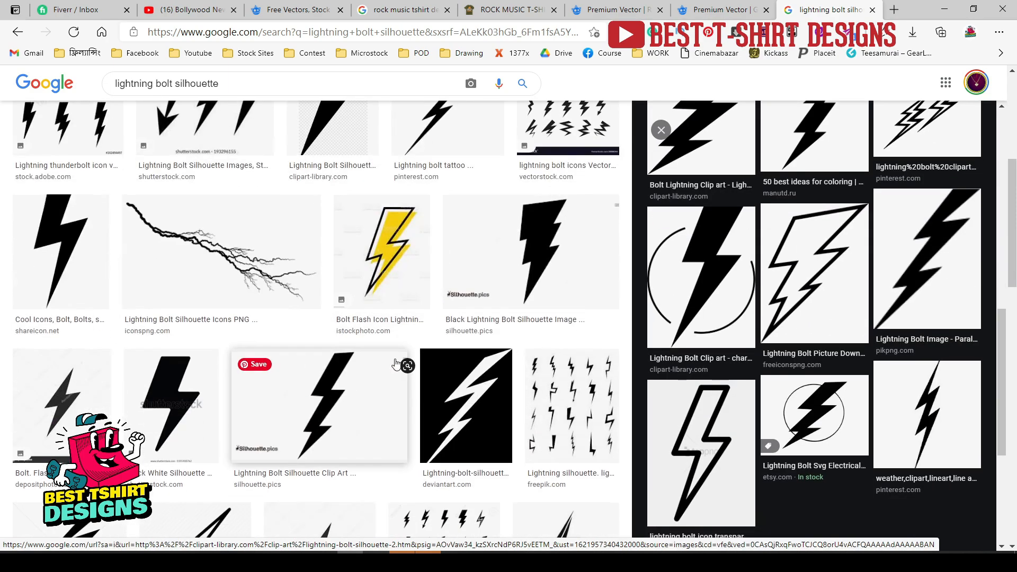
{"action": "scroll", "coordinate": [232, 259], "scroll_direction": "up", "scroll_amount": 3}
{"action": "left_click", "coordinate": [232, 259]}
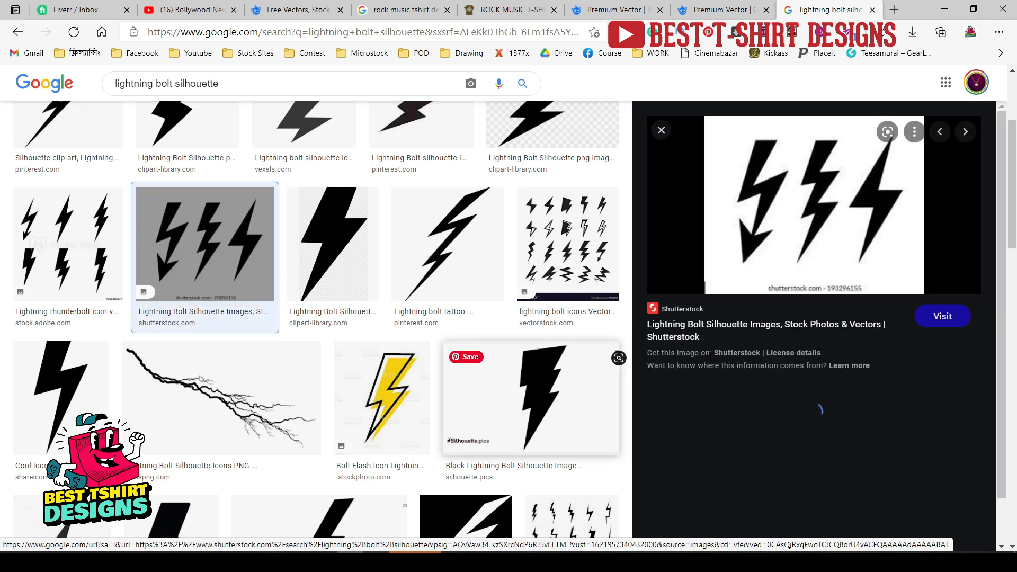
{"action": "right_click", "coordinate": [790, 242]}
{"action": "left_click", "coordinate": [829, 354]}
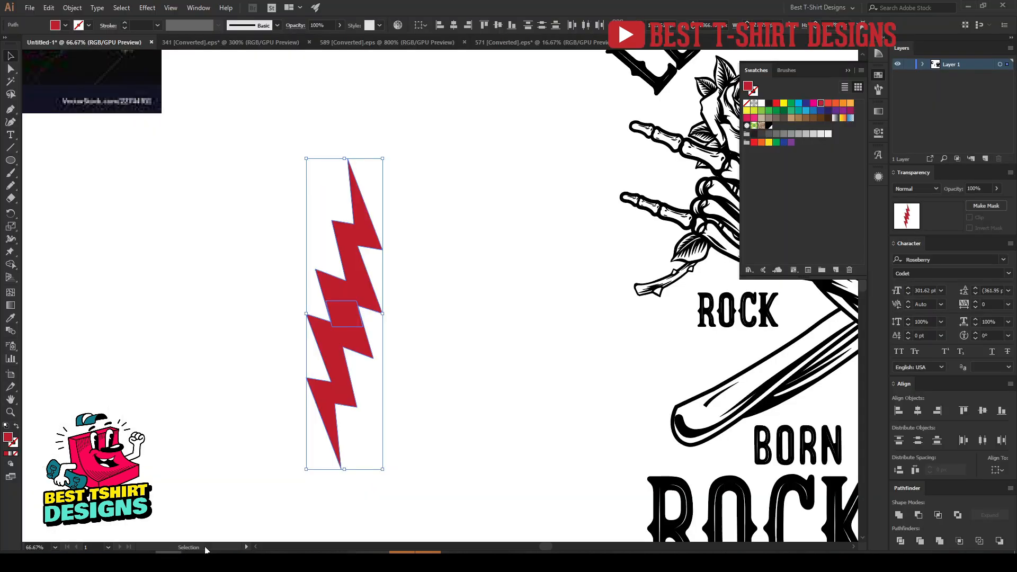
Switch back to Illustrator and paste the three-bolt reference image beside the red bolt.
{"action": "key", "text": "ctrl+v"}
{"action": "left_click_drag", "start_coordinate": [435, 300], "coordinate": [213, 296]}
{"action": "scroll", "coordinate": [172, 289], "scroll_direction": "up", "scroll_amount": 5}
{"action": "scroll", "coordinate": [140, 173], "scroll_direction": "down", "scroll_amount": 1}
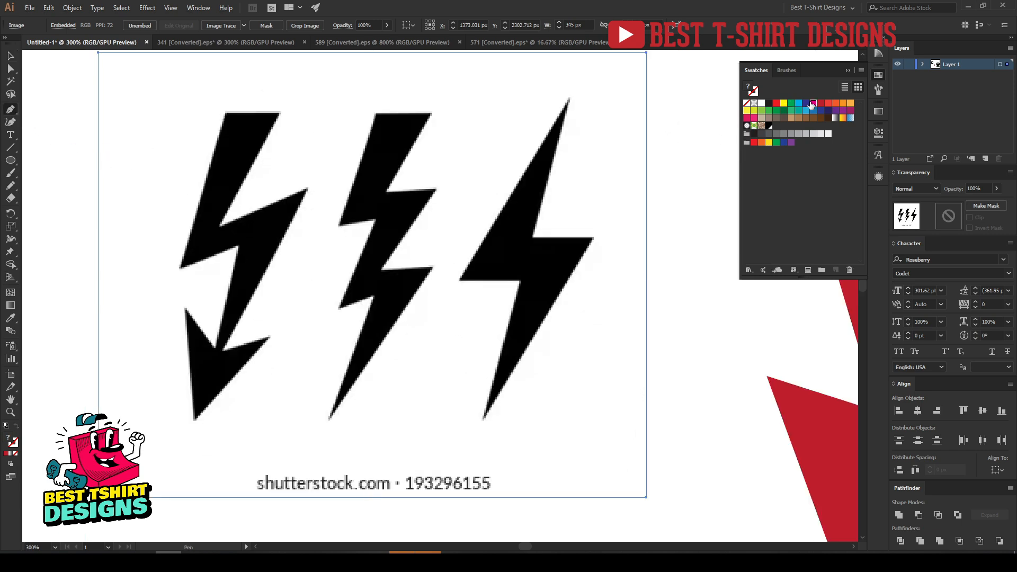
Trace the middle reference bolt's flat top and right zigzag edge down to its lower tip with the Pen tool in magenta.
{"action": "left_click", "coordinate": [375, 113]}
{"action": "left_click", "coordinate": [433, 112]}
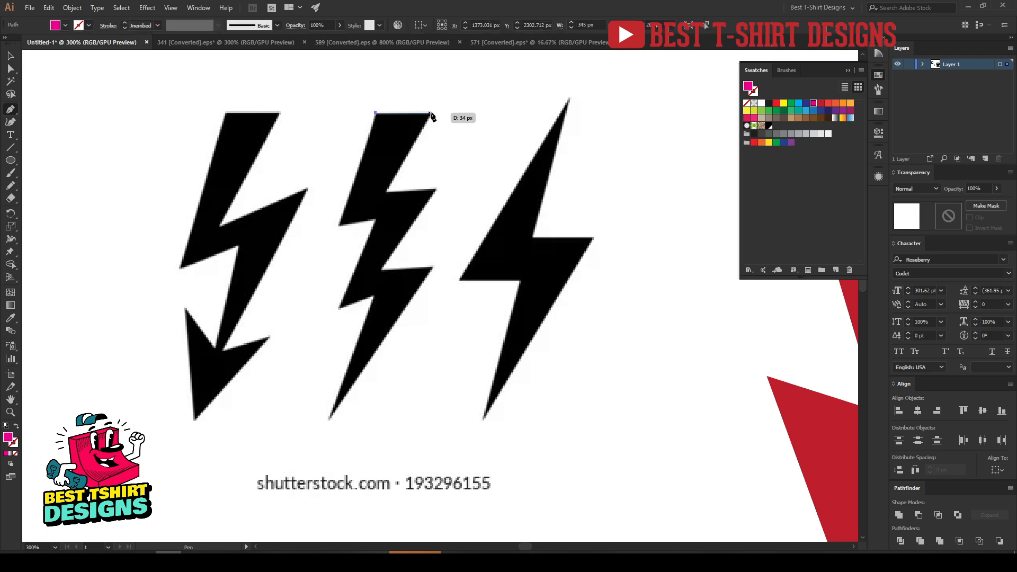
{"action": "left_click", "coordinate": [386, 191]}
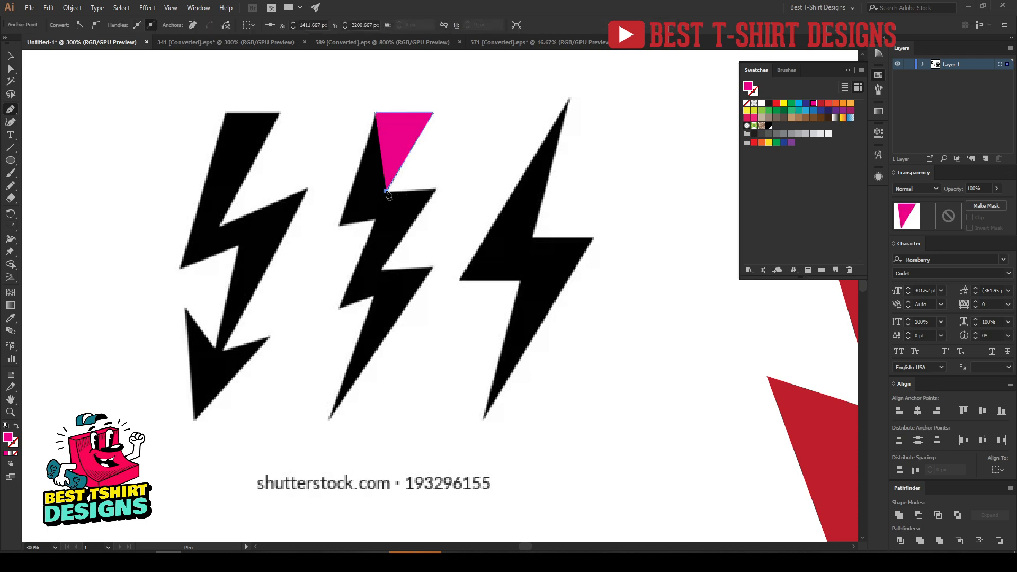
{"action": "left_click", "coordinate": [436, 190]}
{"action": "left_click", "coordinate": [381, 270]}
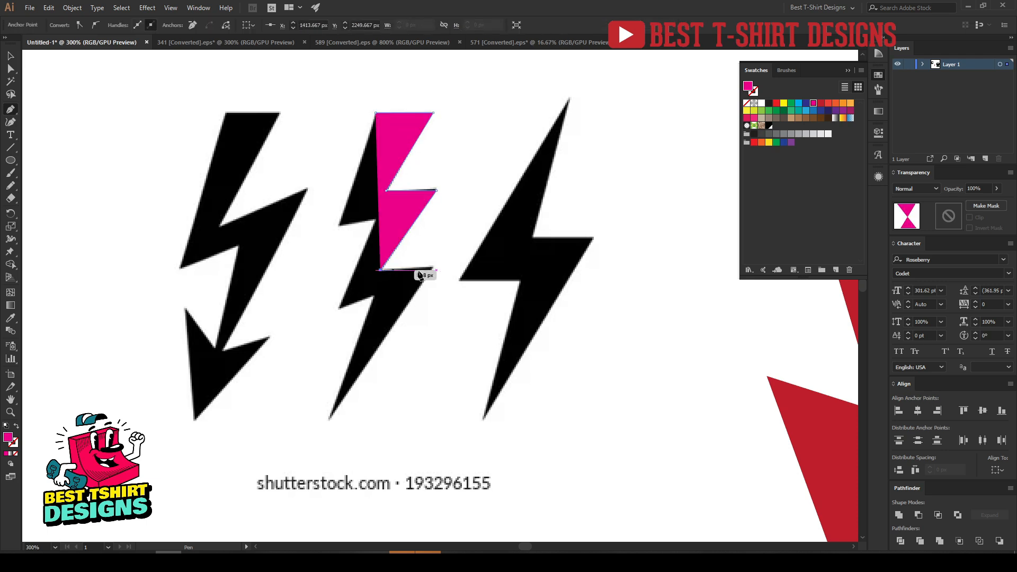
{"action": "left_click", "coordinate": [431, 268]}
{"action": "left_click", "coordinate": [329, 421]}
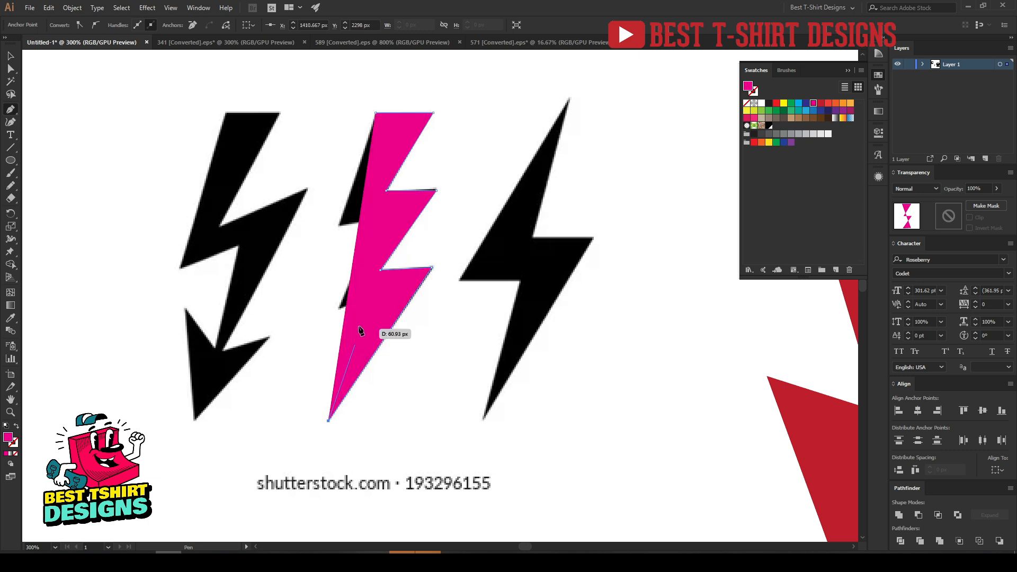
Trace the left zigzag edge up to the starting anchor to close the bolt path, and restore its magenta fill.
{"action": "key", "text": "shift+x"}
{"action": "left_click", "coordinate": [372, 297]}
{"action": "left_click", "coordinate": [338, 306]}
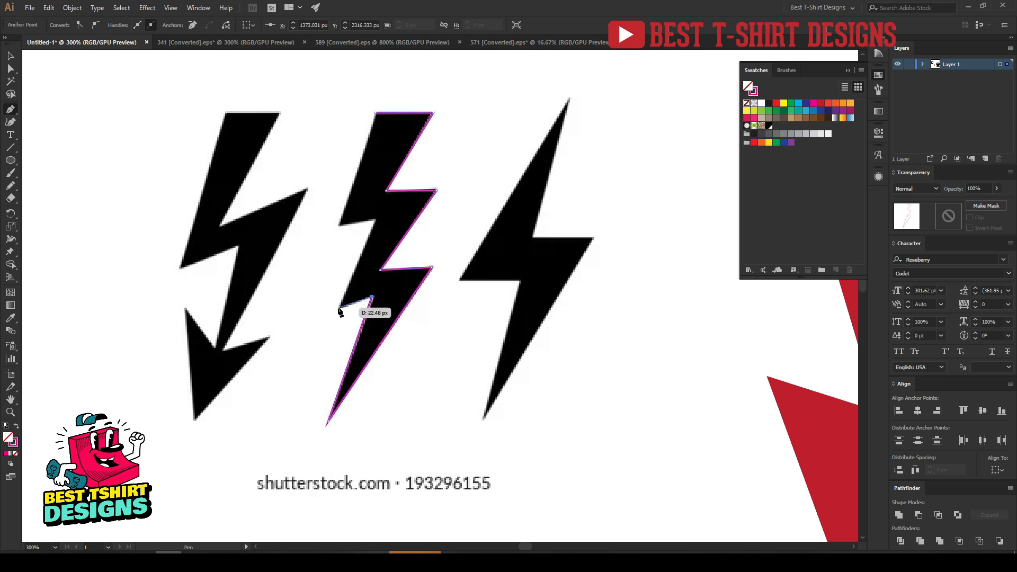
{"action": "left_click", "coordinate": [374, 222]}
{"action": "left_click", "coordinate": [338, 225]}
{"action": "left_click", "coordinate": [376, 113]}
{"action": "key", "text": "shift+x"}
Delete the three-bolt reference image and fill the traced bolt with black.
{"action": "key", "text": "ctrl+1"}
{"action": "key", "text": "v"}
{"action": "left_click_drag", "start_coordinate": [374, 265], "coordinate": [231, 344]}
{"action": "key", "text": "Delete"}
{"action": "left_click", "coordinate": [324, 254]}
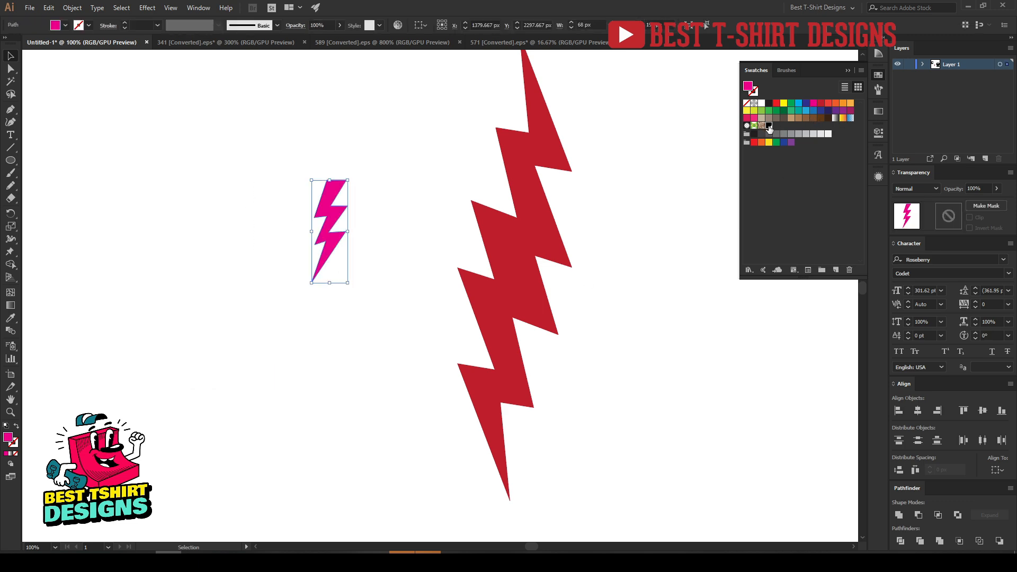
{"action": "left_click", "coordinate": [769, 126]}
Enlarge the black bolt, place it beside the right arm bone below MUSIC, and scale it to about 88 px wide.
{"action": "scroll", "coordinate": [263, 269], "scroll_direction": "down", "scroll_amount": 2}
{"action": "left_click_drag", "start_coordinate": [298, 280], "coordinate": [295, 404]}
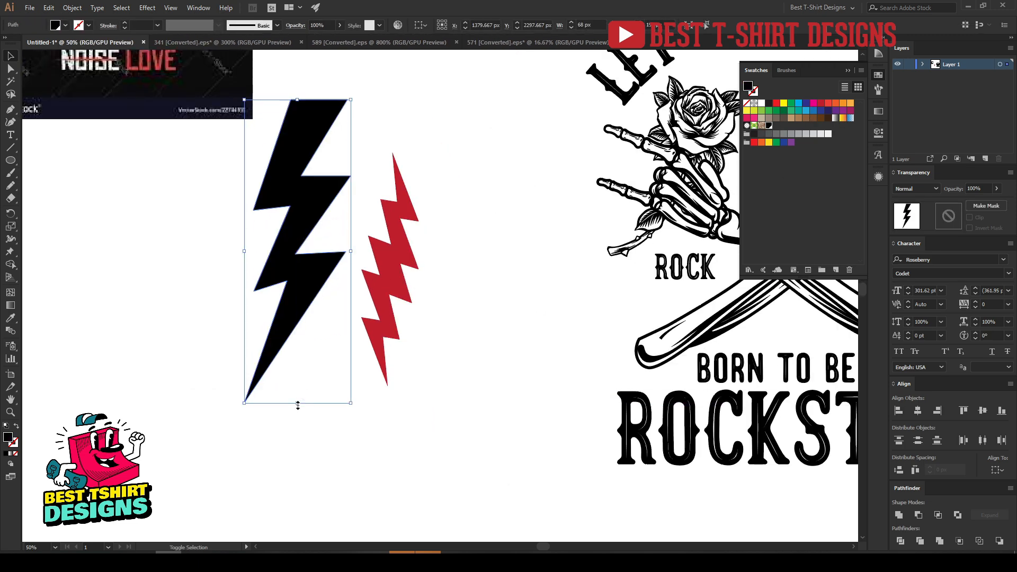
{"action": "scroll", "coordinate": [252, 332], "scroll_direction": "down", "scroll_amount": 2}
{"action": "left_click_drag", "start_coordinate": [246, 318], "coordinate": [577, 347]}
{"action": "scroll", "coordinate": [558, 326], "scroll_direction": "up", "scroll_amount": 3}
{"action": "left_click", "coordinate": [663, 371]}
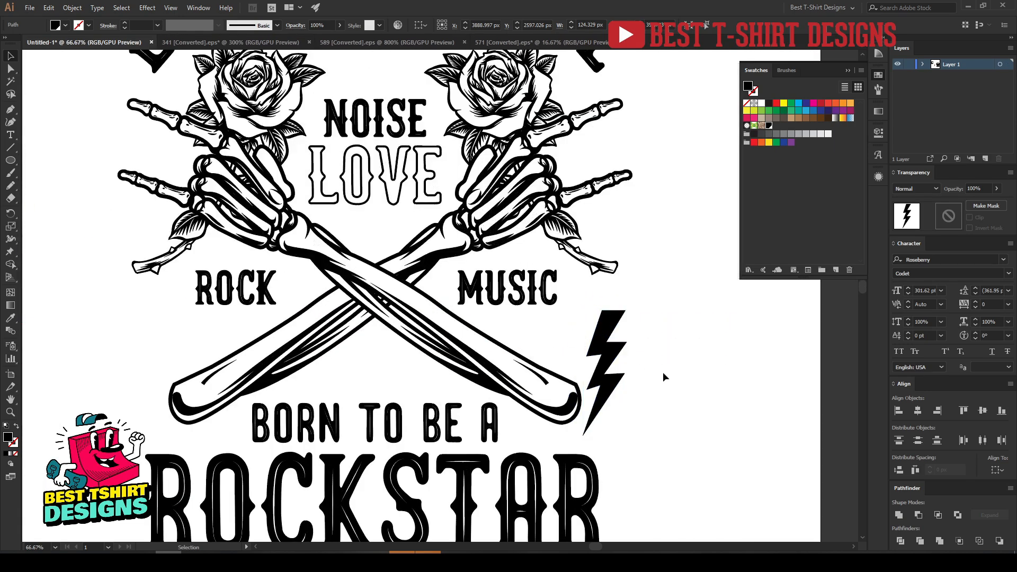
{"action": "left_click", "coordinate": [612, 355]}
{"action": "left_click_drag", "start_coordinate": [607, 433], "coordinate": [605, 400]}
Duplicate the bolt to the outer side of ROCK, reflect the copy across the vertical axis, and nudge it towards the word.
{"action": "left_click_drag", "start_coordinate": [612, 363], "coordinate": [170, 326]}
{"action": "left_click", "coordinate": [620, 345]}
{"action": "key", "text": "o"}
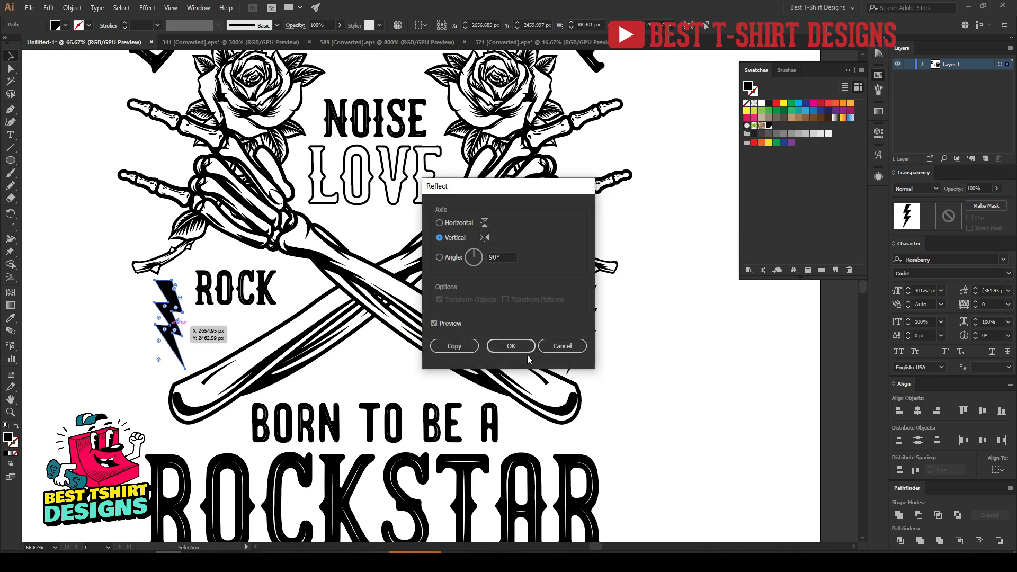
{"action": "left_click", "coordinate": [511, 346]}
{"action": "key", "text": "shift+Right"}
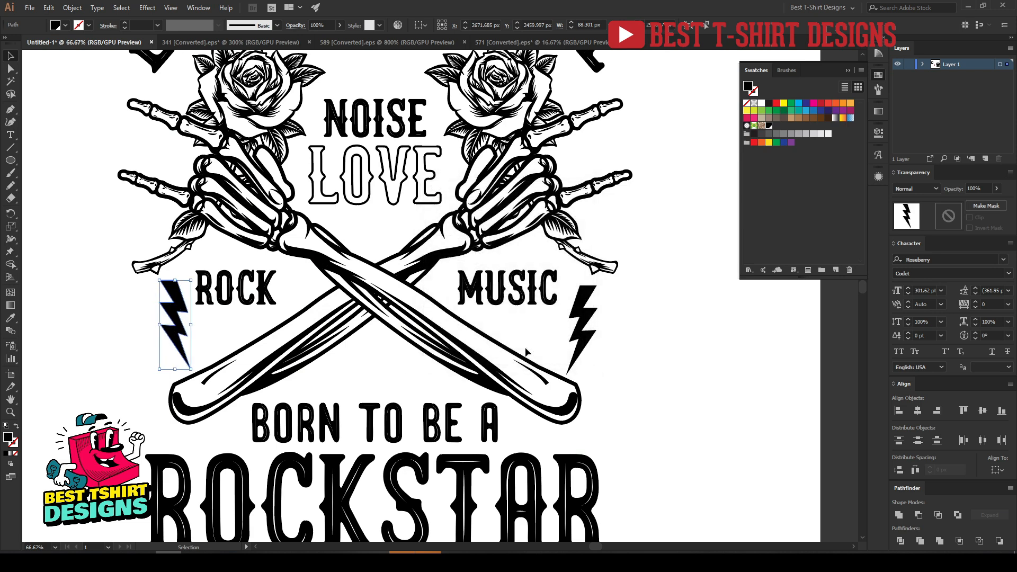
Align the ROCK and MUSIC bolts to each other by their vertical centres.
{"action": "left_click", "coordinate": [582, 342], "text": "shift"}
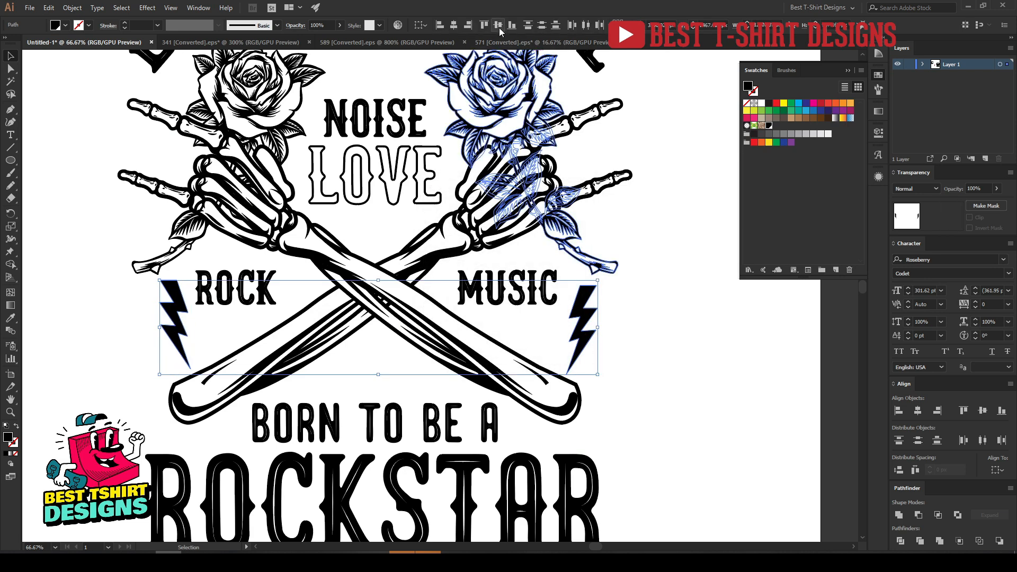
{"action": "left_click", "coordinate": [498, 26]}
{"action": "left_click", "coordinate": [652, 360]}
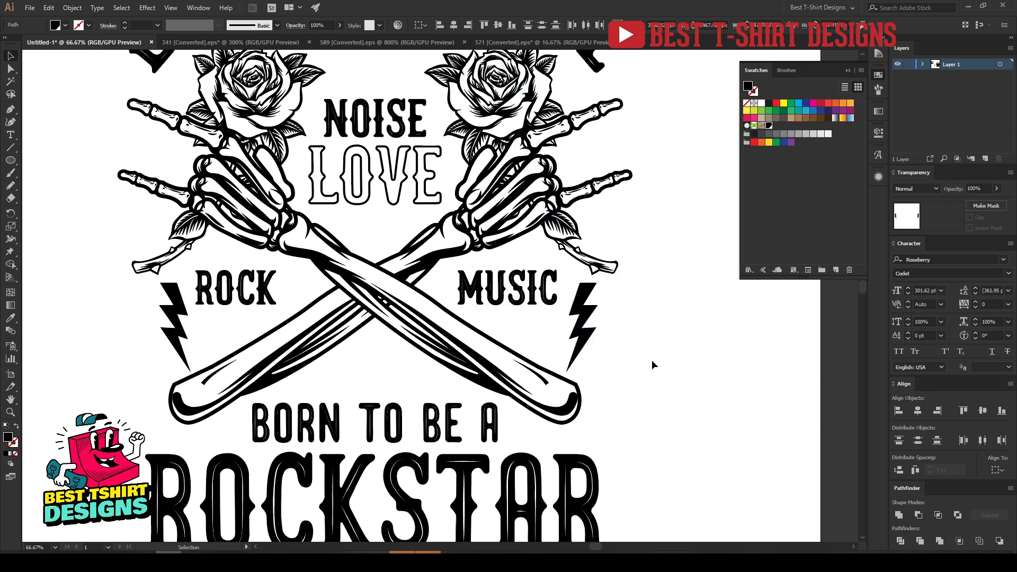
Nudge each bolt closer to its word, then raise both bolts together slightly.
{"action": "left_click", "coordinate": [581, 336]}
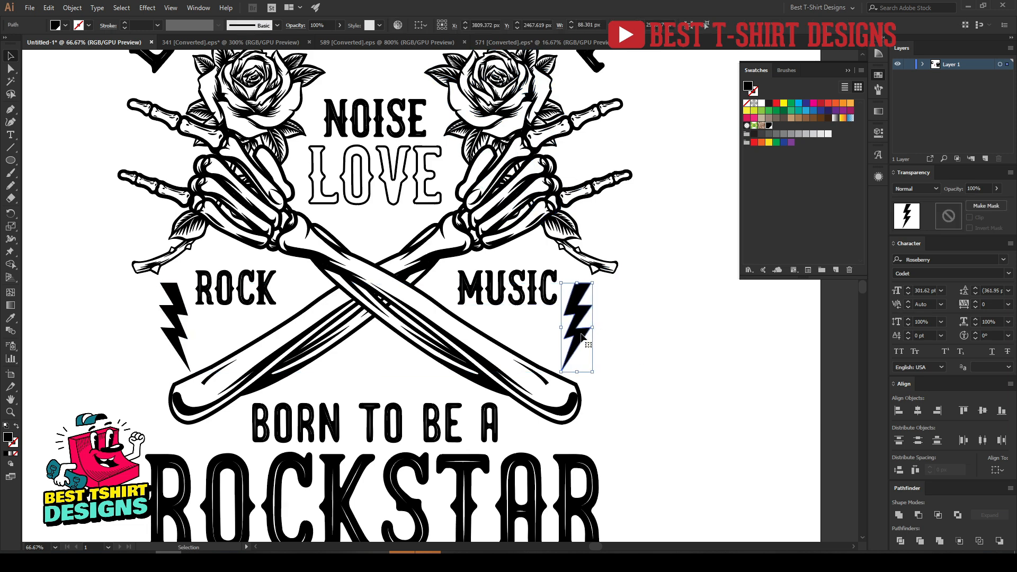
{"action": "left_click", "coordinate": [179, 312]}
{"action": "key", "text": "Right"}
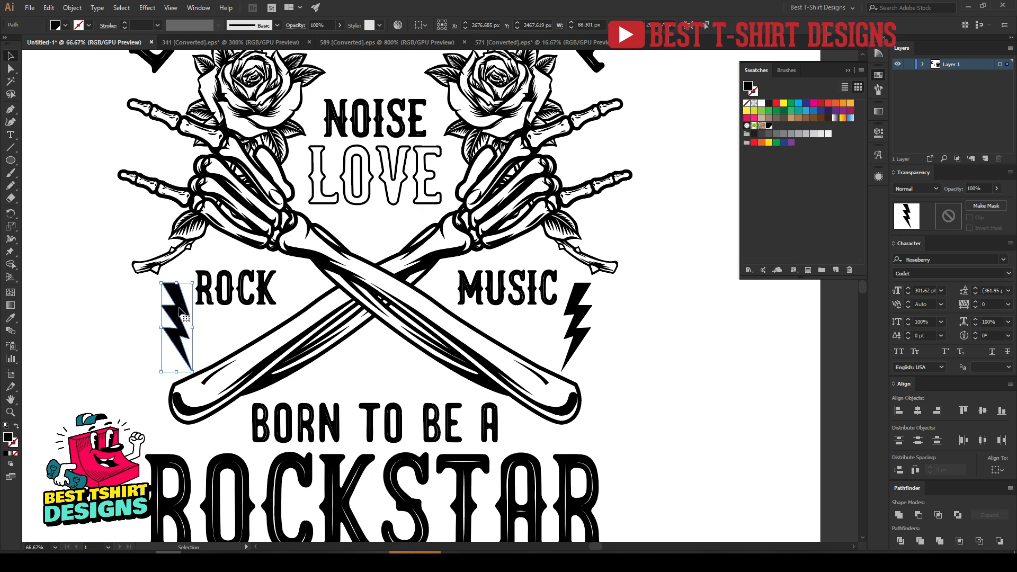
{"action": "left_click", "coordinate": [575, 334], "text": "shift"}
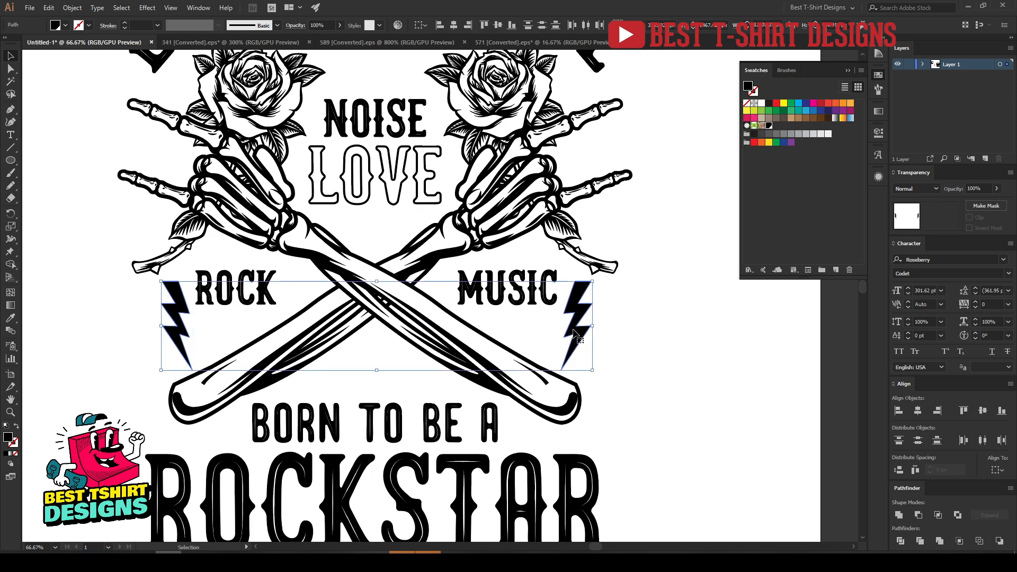
{"action": "left_click", "coordinate": [646, 346]}
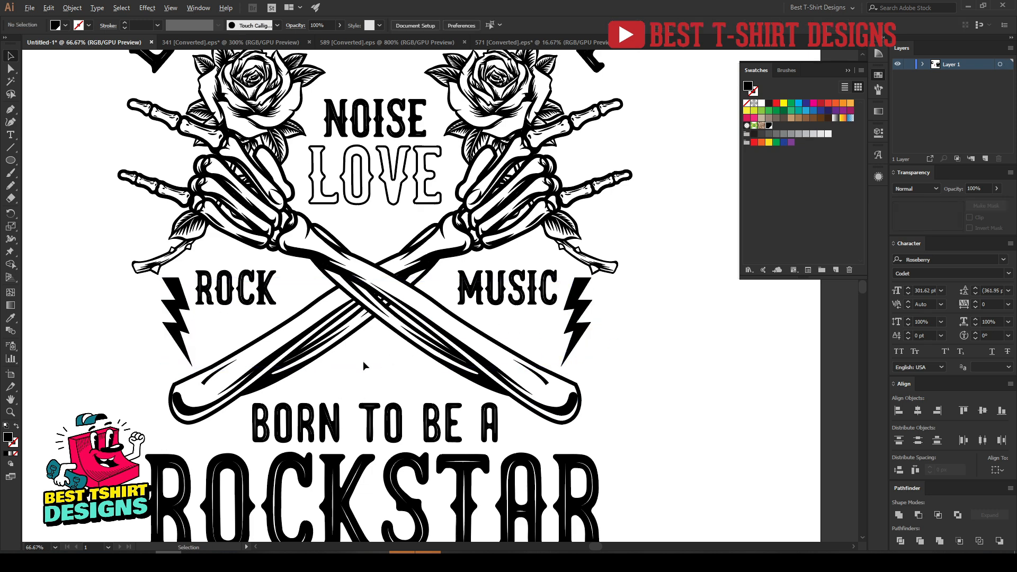
Copy the pointed V-shaped guitar with the slanted headstock from the lower row of 589 [Converted].eps.
{"action": "key", "text": "ctrl+minus"}
{"action": "scroll", "coordinate": [363, 361], "scroll_direction": "up", "scroll_amount": 2}
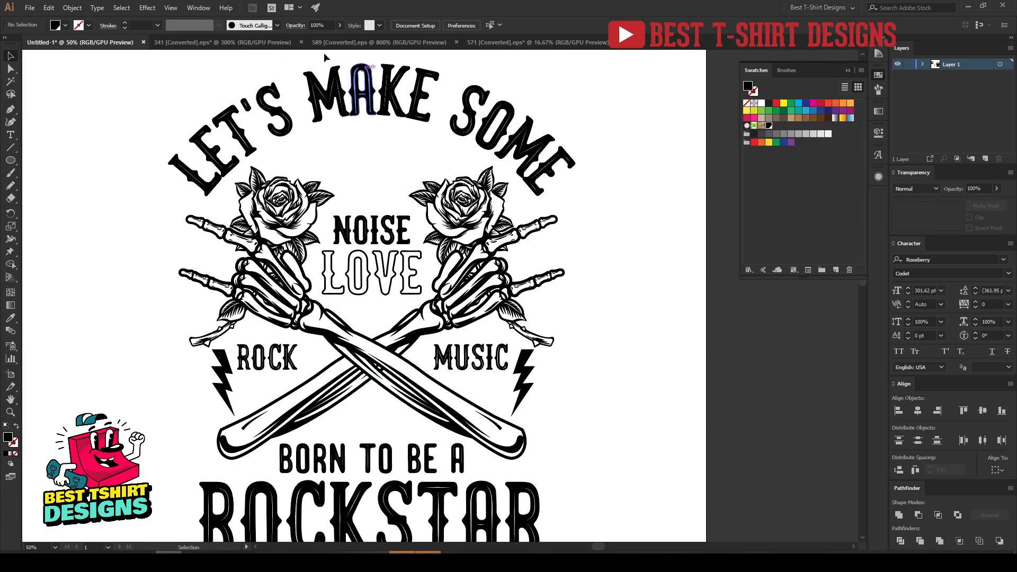
{"action": "left_click", "coordinate": [353, 42]}
{"action": "key", "text": "ctrl+0"}
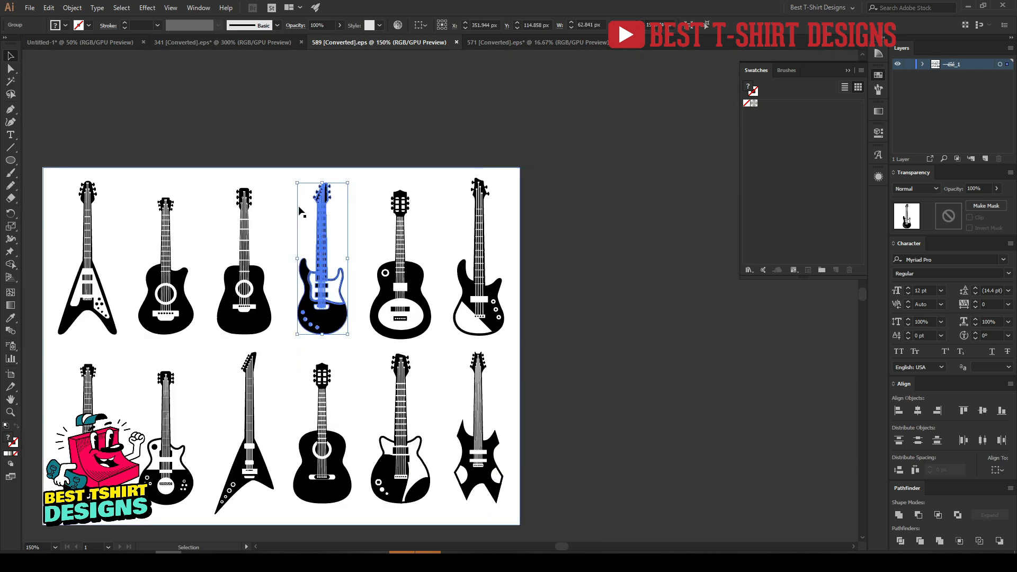
{"action": "scroll", "coordinate": [388, 243], "scroll_direction": "down", "scroll_amount": 1}
{"action": "left_click", "coordinate": [200, 340]}
{"action": "scroll", "coordinate": [200, 341], "scroll_direction": "up", "scroll_amount": 1}
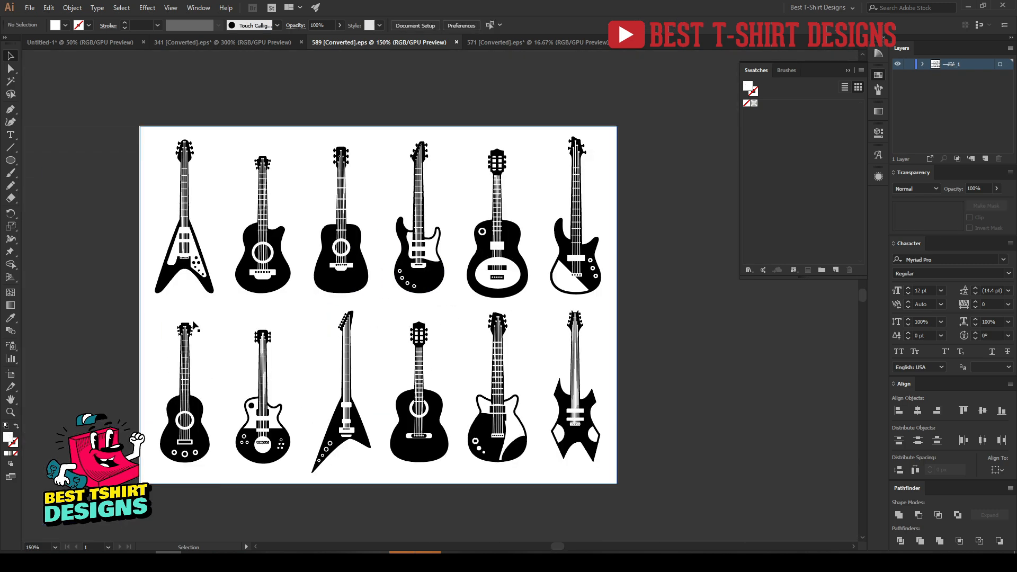
{"action": "left_click", "coordinate": [345, 388]}
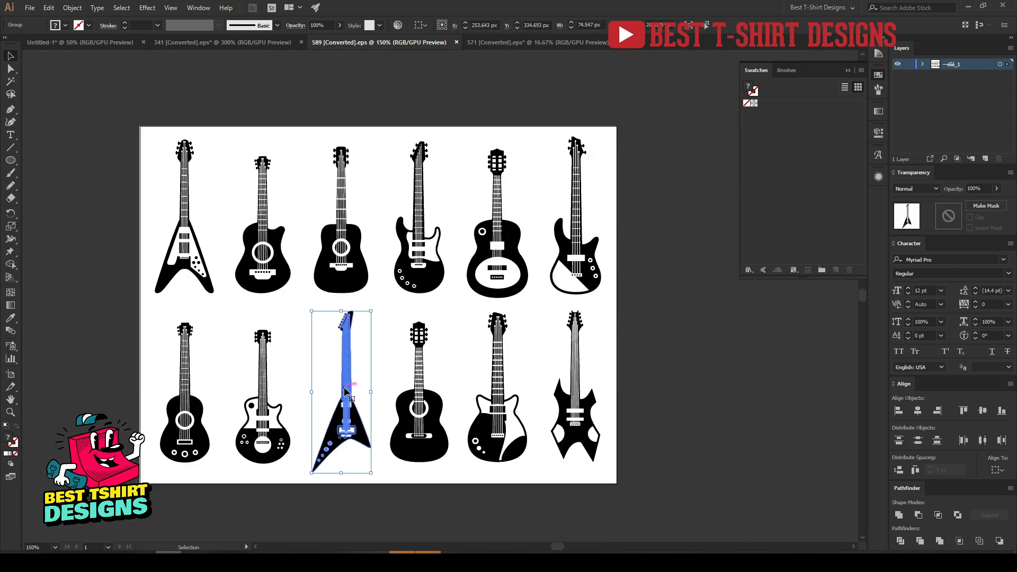
{"action": "left_click", "coordinate": [576, 428]}
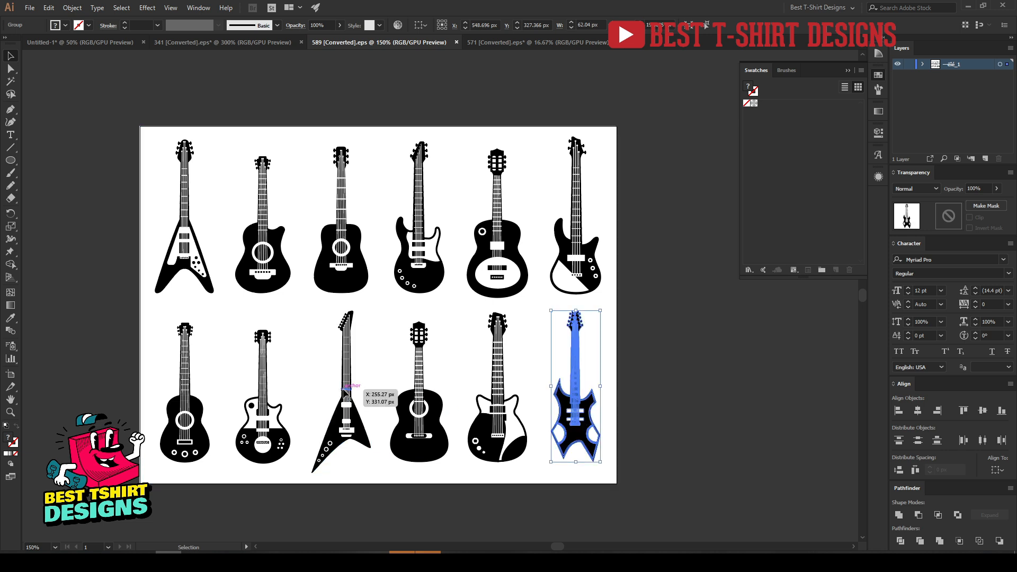
{"action": "left_click", "coordinate": [344, 389]}
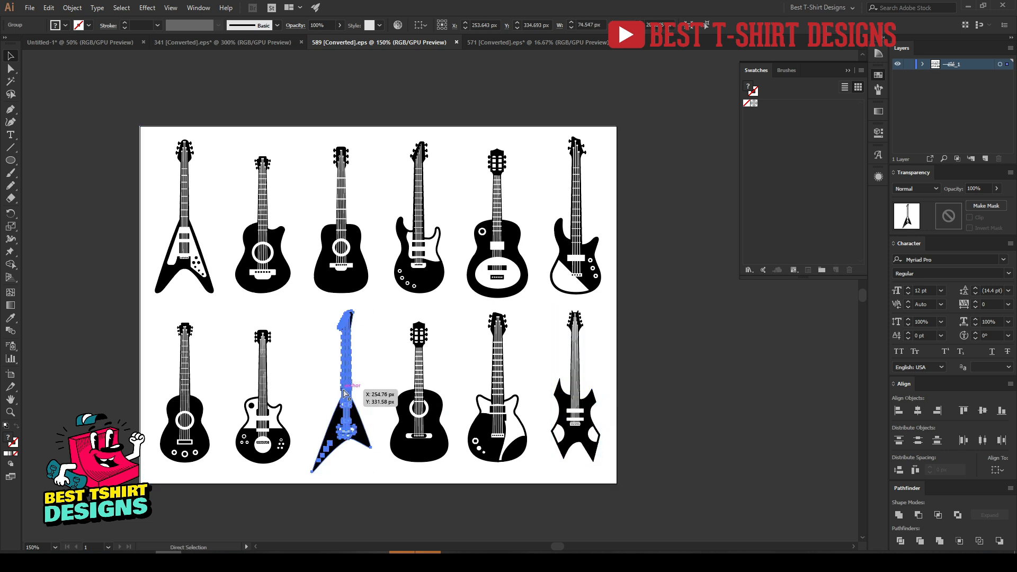
Return to the Untitled-1 design and place the copied guitar in the blank area to the right of the artwork.
{"action": "left_click", "coordinate": [146, 45]}
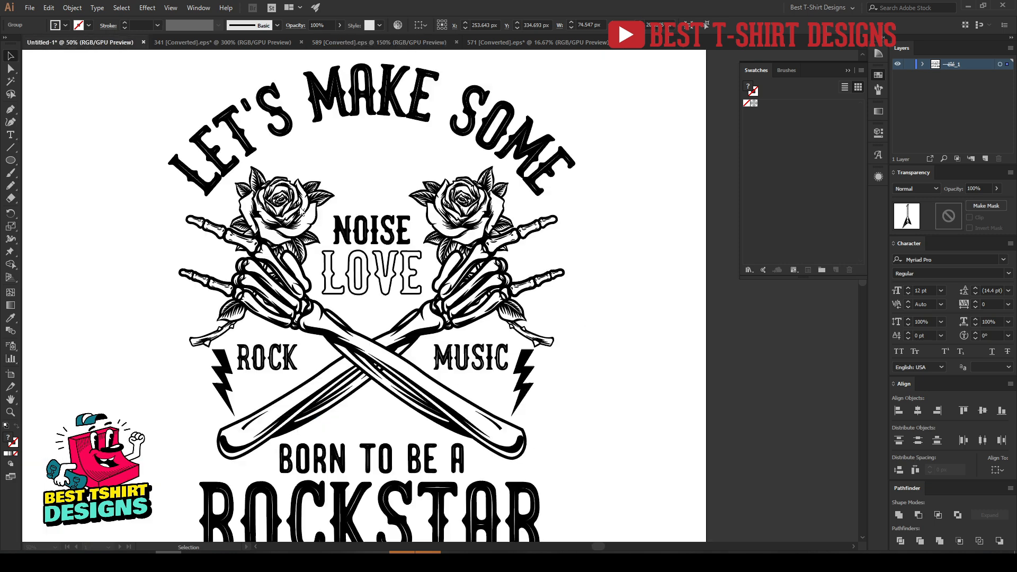
{"action": "left_click_drag", "start_coordinate": [624, 348], "coordinate": [667, 383]}
{"action": "scroll", "coordinate": [700, 396], "scroll_direction": "up", "scroll_amount": 3}
{"action": "left_click_drag", "start_coordinate": [592, 349], "coordinate": [498, 278]}
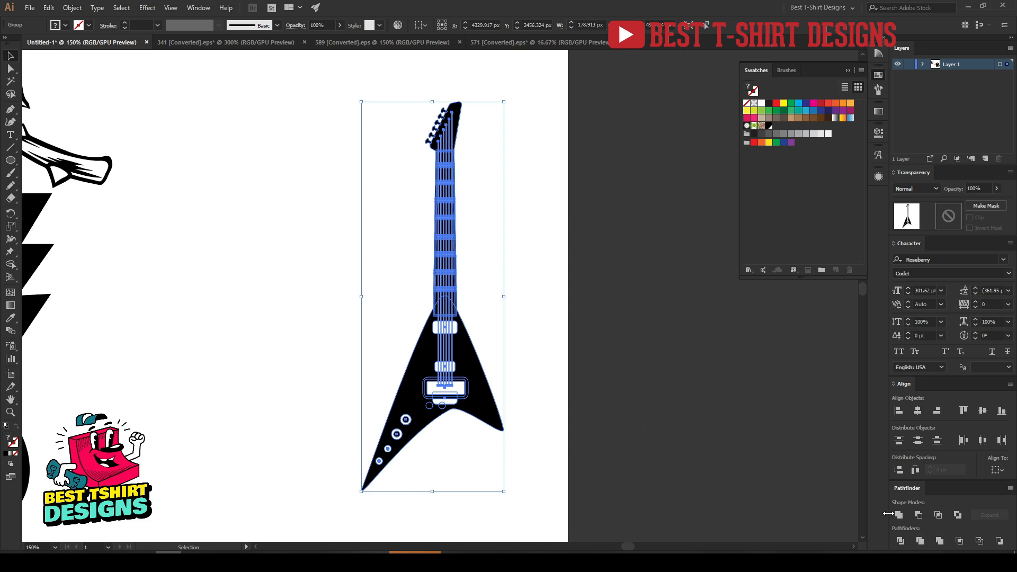
Unite all parts of the pasted guitar into one solid black silhouette.
{"action": "left_click", "coordinate": [900, 515]}
{"action": "left_click", "coordinate": [527, 292]}
{"action": "left_click", "coordinate": [466, 339]}
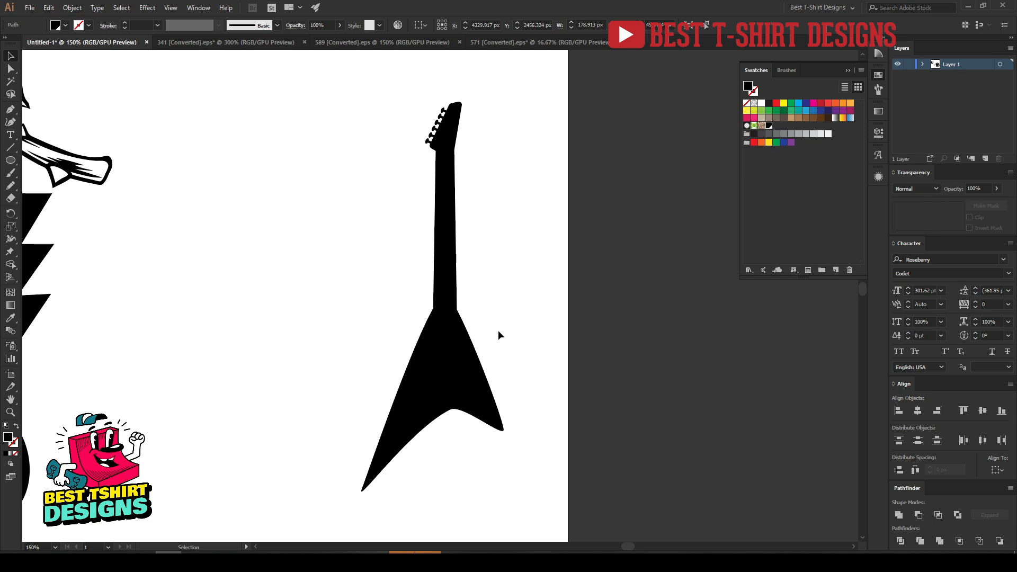
{"action": "scroll", "coordinate": [493, 322], "scroll_direction": "down", "scroll_amount": 3}
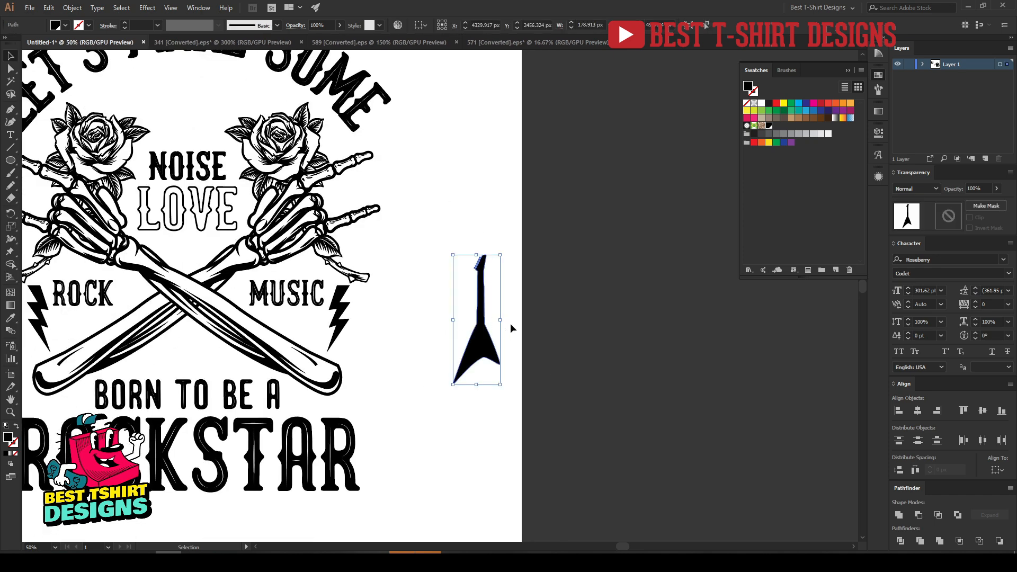
Rotate the V-shaped guitar silhouette about 45 degrees and cross it with a horizontally flipped copy.
{"action": "left_click_drag", "start_coordinate": [512, 327], "coordinate": [545, 389]}
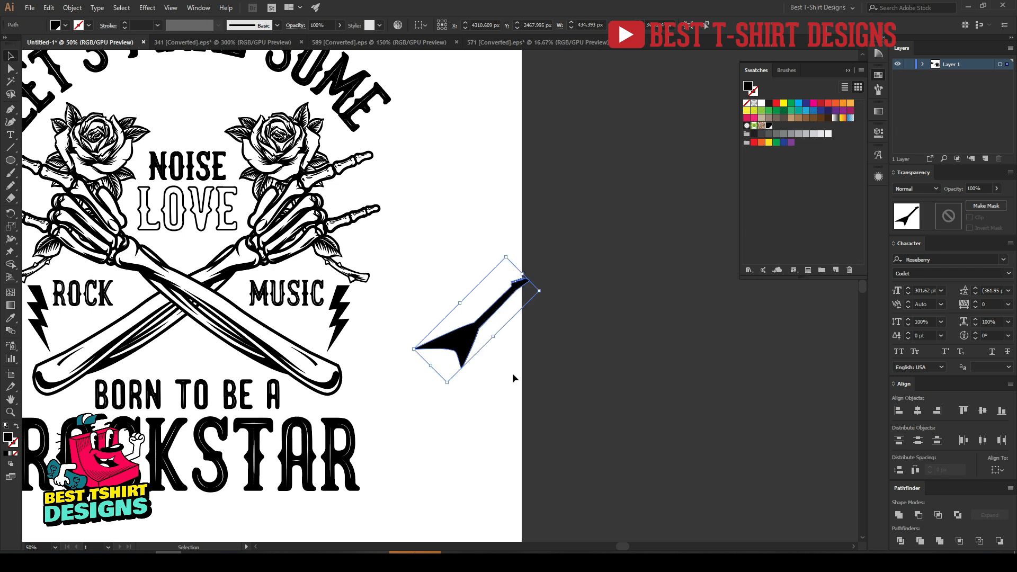
{"action": "key", "text": "o"}
{"action": "key", "text": "Return"}
{"action": "left_click", "coordinate": [519, 345]}
{"action": "left_click_drag", "start_coordinate": [493, 352], "coordinate": [524, 353]}
Copy the electric bass at the end of the upper row in 589 [Converted].eps.
{"action": "left_click_drag", "start_coordinate": [511, 391], "coordinate": [428, 257]}
{"action": "left_click", "coordinate": [223, 42]}
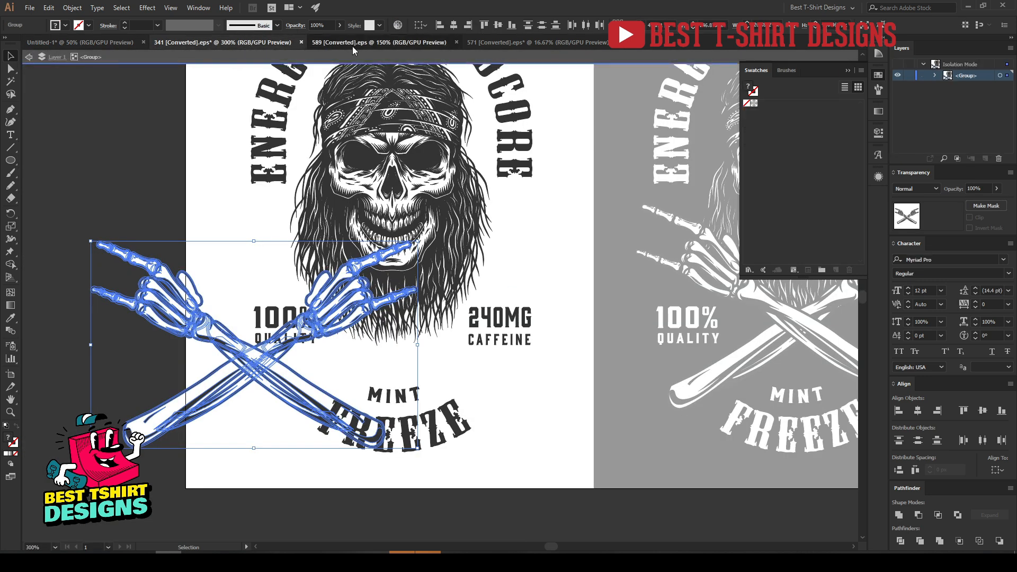
{"action": "left_click", "coordinate": [352, 44]}
{"action": "left_click", "coordinate": [399, 313]}
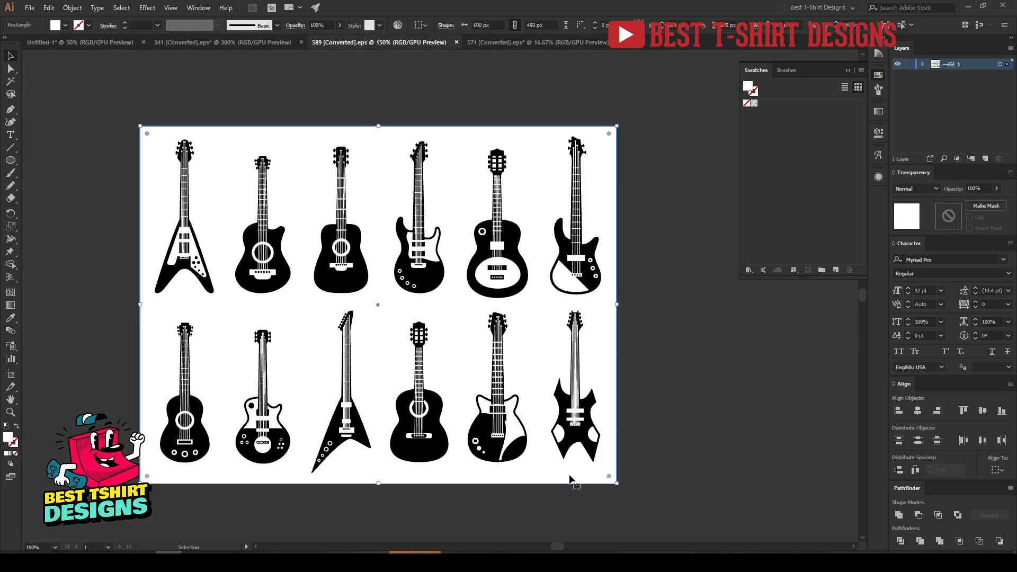
{"action": "left_click", "coordinate": [595, 272]}
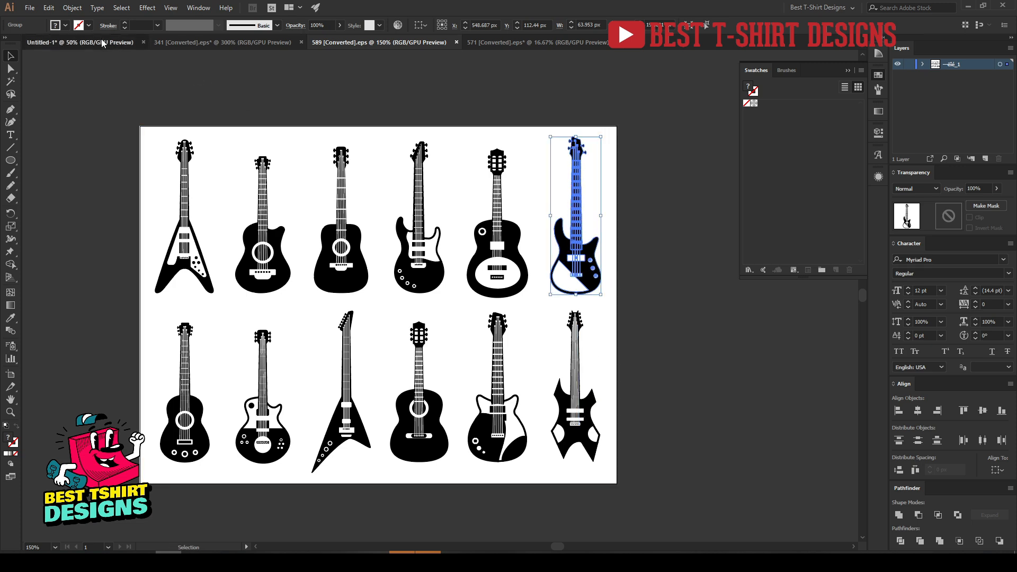
Paste the bass guitar into Untitled-1 above the crossed V-shaped guitars, unite its parts and fill it black.
{"action": "left_click", "coordinate": [79, 43]}
{"action": "key", "text": "ctrl+v"}
{"action": "left_click_drag", "start_coordinate": [444, 322], "coordinate": [426, 201]}
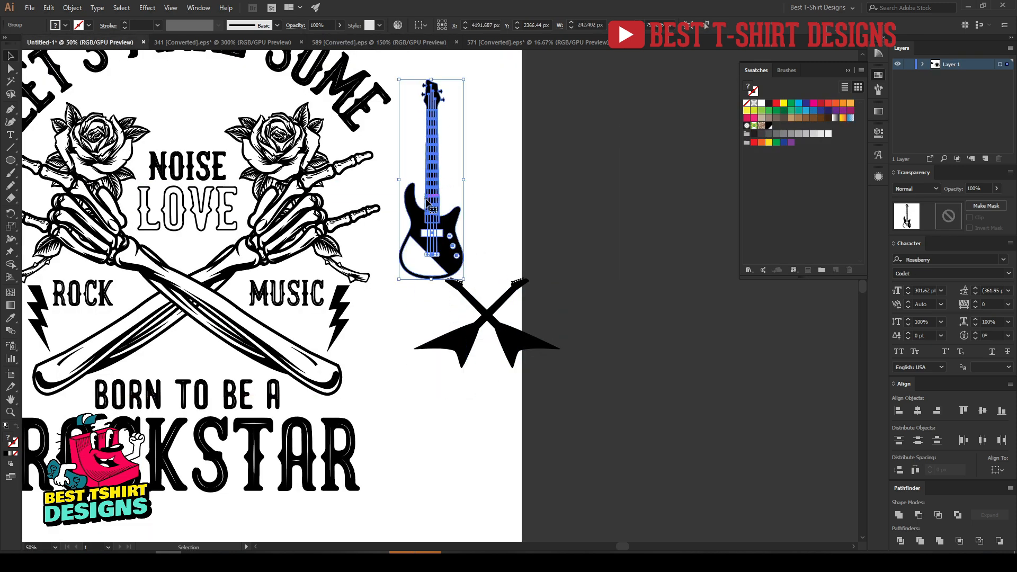
{"action": "left_click", "coordinate": [899, 515]}
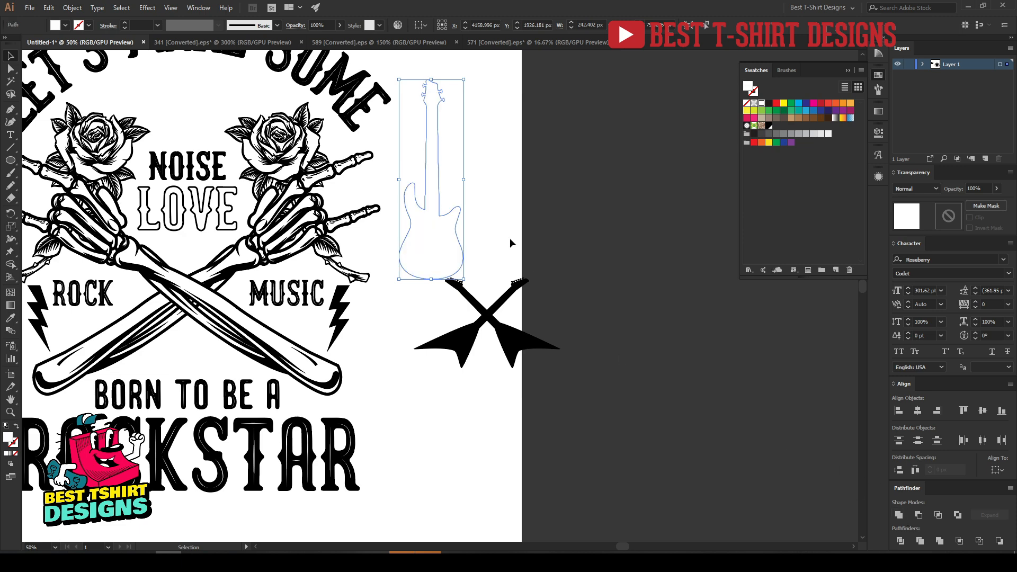
{"action": "left_click", "coordinate": [769, 126]}
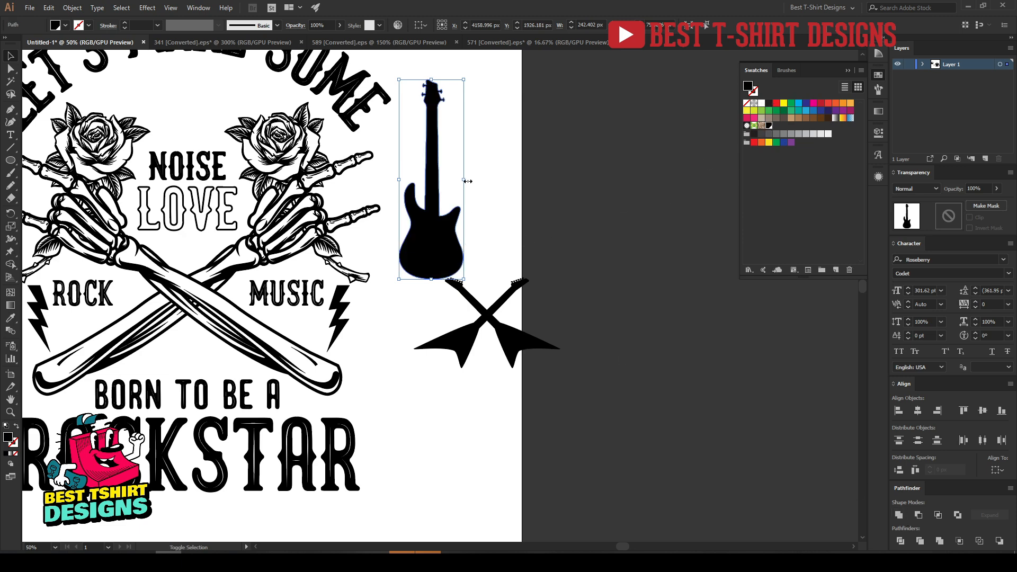
Rotate the bass silhouette about 45 degrees and cross it with a copy reflected on the vertical axis.
{"action": "left_click_drag", "start_coordinate": [468, 186], "coordinate": [475, 238]}
{"action": "key", "text": "a"}
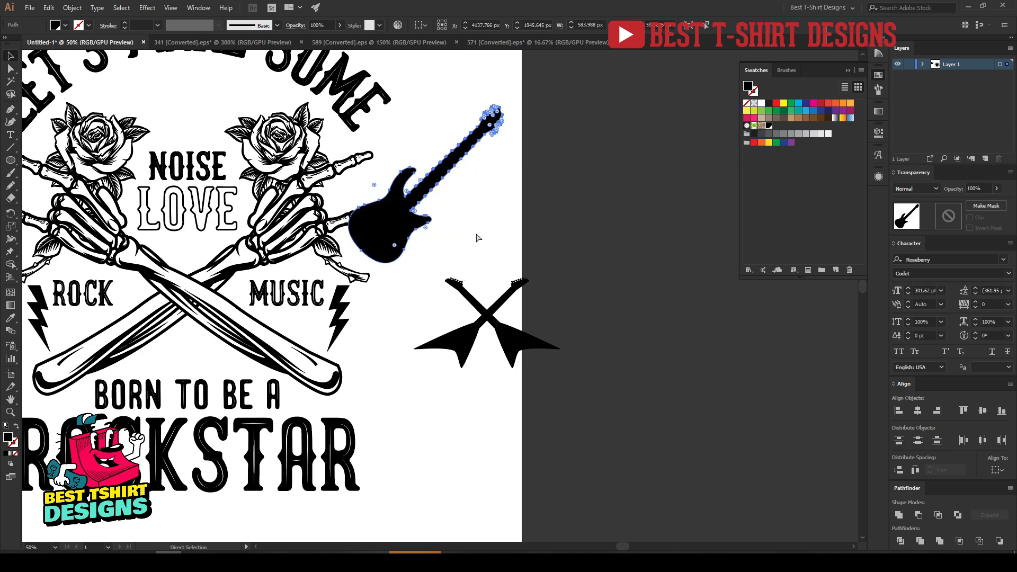
{"action": "key", "text": "ctrl+c"}
{"action": "key", "text": "ctrl+f"}
{"action": "key", "text": "o"}
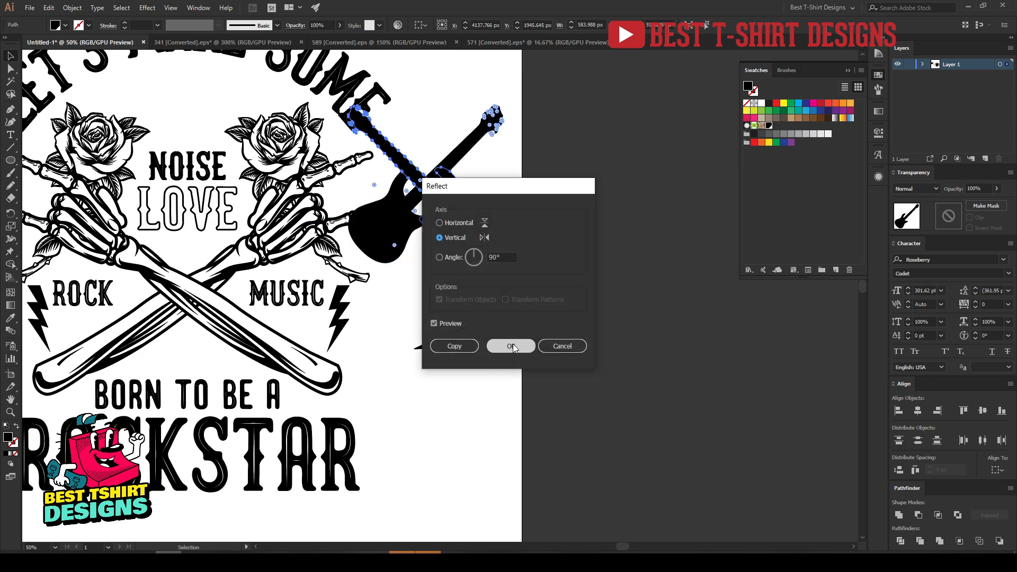
{"action": "left_click", "coordinate": [511, 344]}
{"action": "left_click_drag", "start_coordinate": [468, 222], "coordinate": [507, 222]}
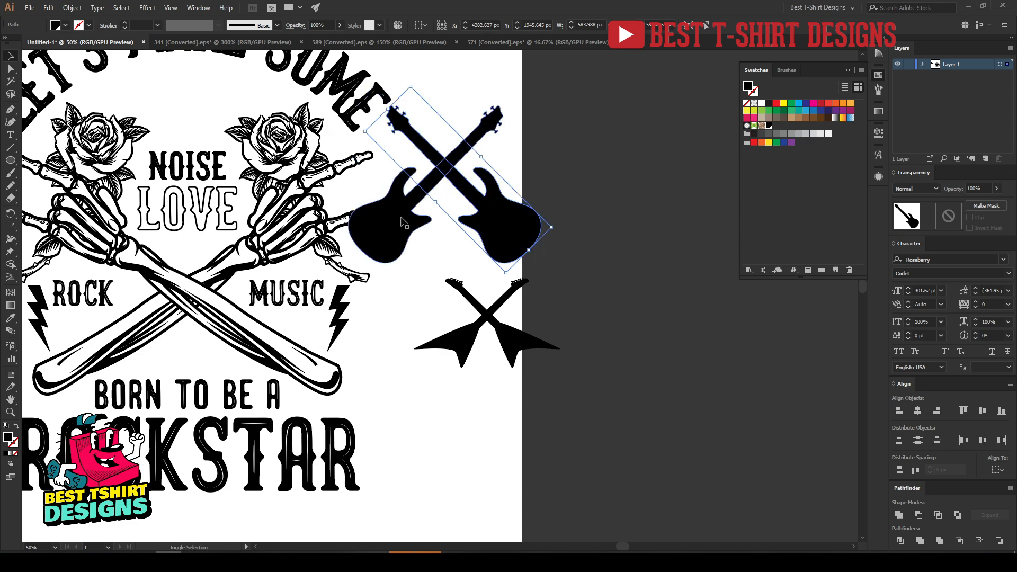
Scale down the crossed bass guitars and center them between the LET'S MAKE SOME arch and NOISE.
{"action": "left_click", "coordinate": [403, 220], "text": "shift"}
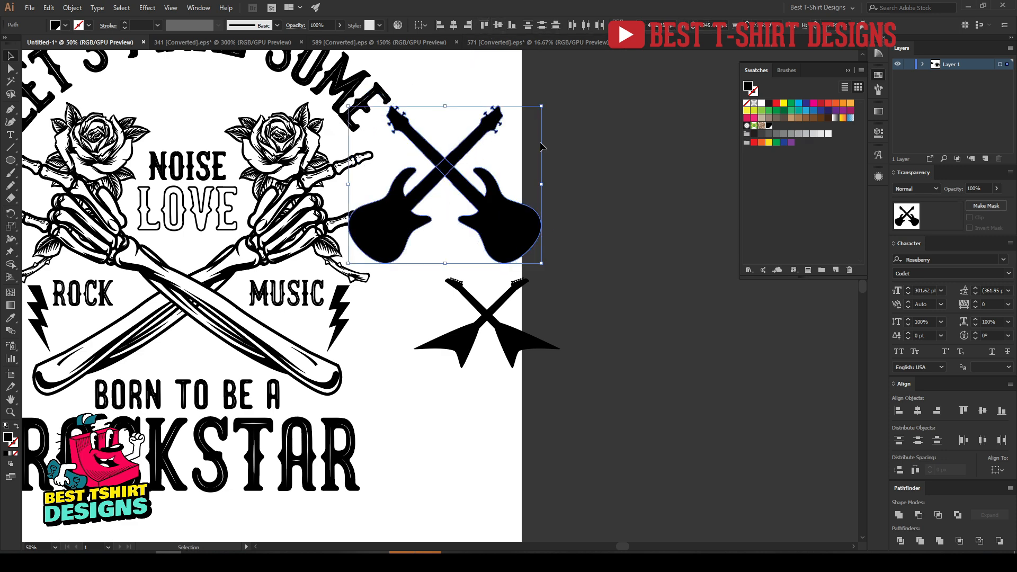
{"action": "left_click_drag", "start_coordinate": [543, 184], "coordinate": [500, 186]}
{"action": "key", "text": "ctrl+minus"}
{"action": "left_click_drag", "start_coordinate": [518, 227], "coordinate": [365, 179]}
{"action": "scroll", "coordinate": [274, 107], "scroll_direction": "up", "scroll_amount": 1}
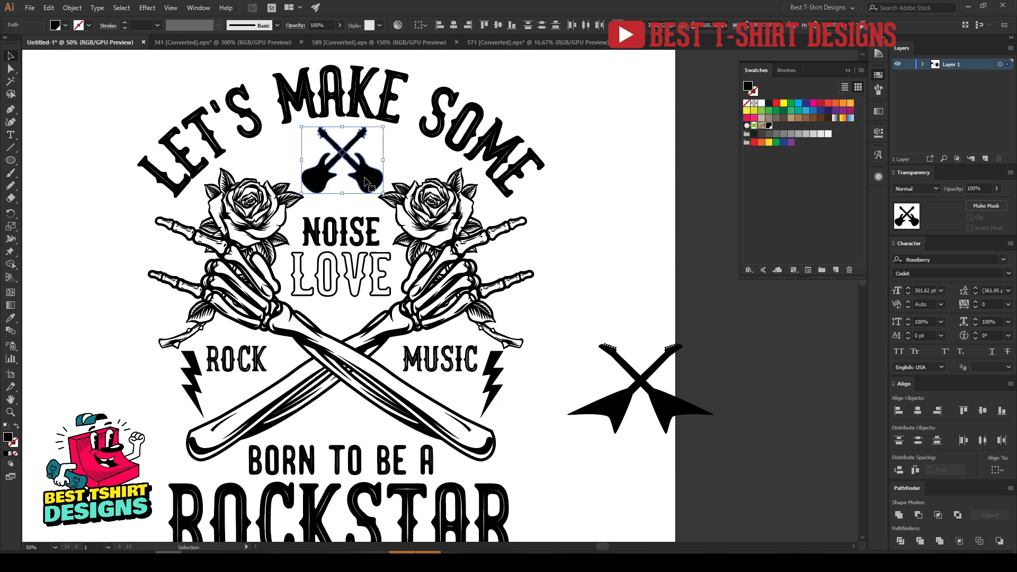
{"action": "scroll", "coordinate": [341, 129], "scroll_direction": "up", "scroll_amount": 1}
{"action": "left_click_drag", "start_coordinate": [343, 127], "coordinate": [342, 125]}
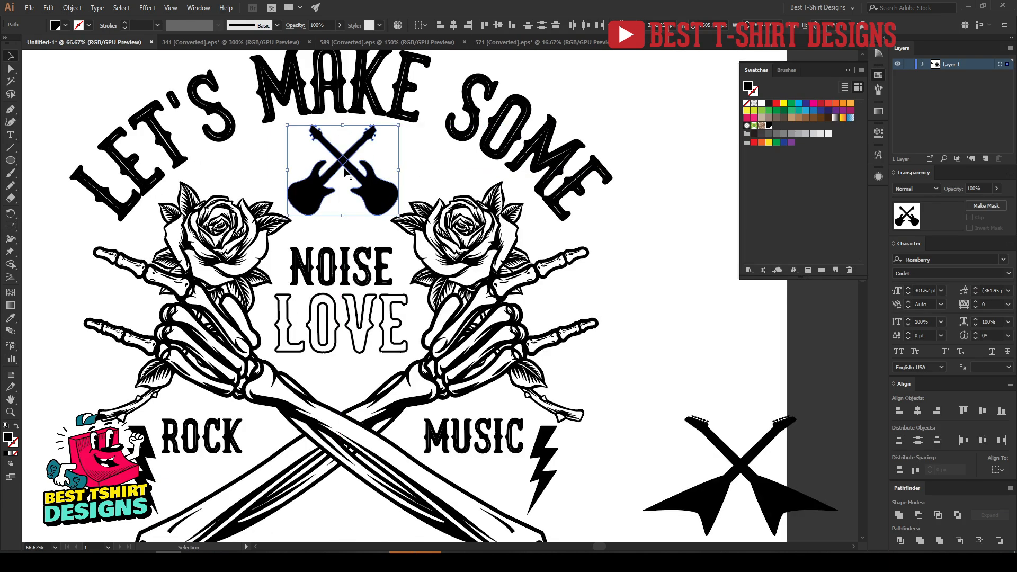
{"action": "left_click", "coordinate": [344, 226]}
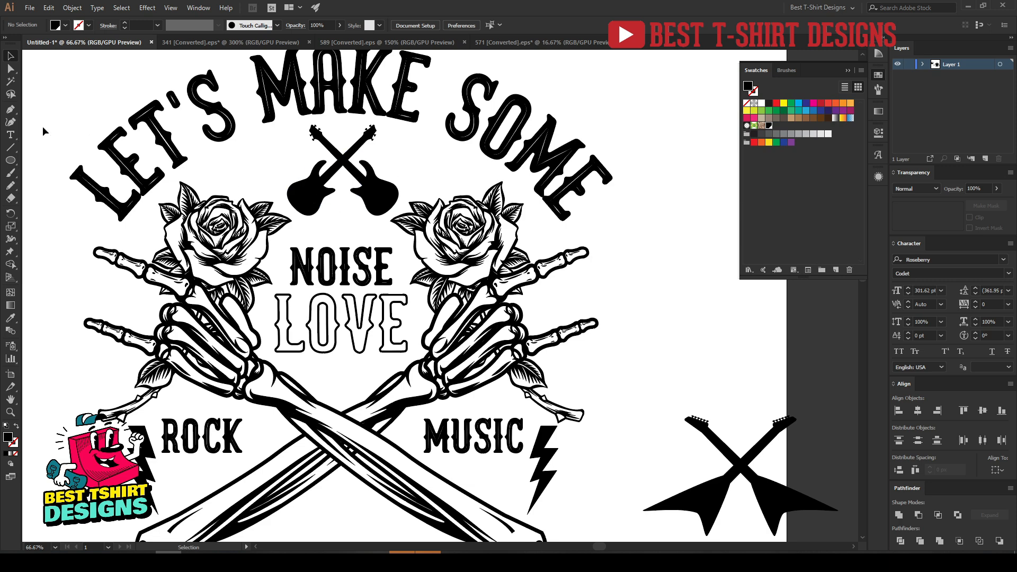
Draw a slanted black zigzag lightning bolt between LET'S and the crossed guitars with the Pen tool.
{"action": "left_click", "coordinate": [280, 138]}
{"action": "left_click", "coordinate": [240, 154]}
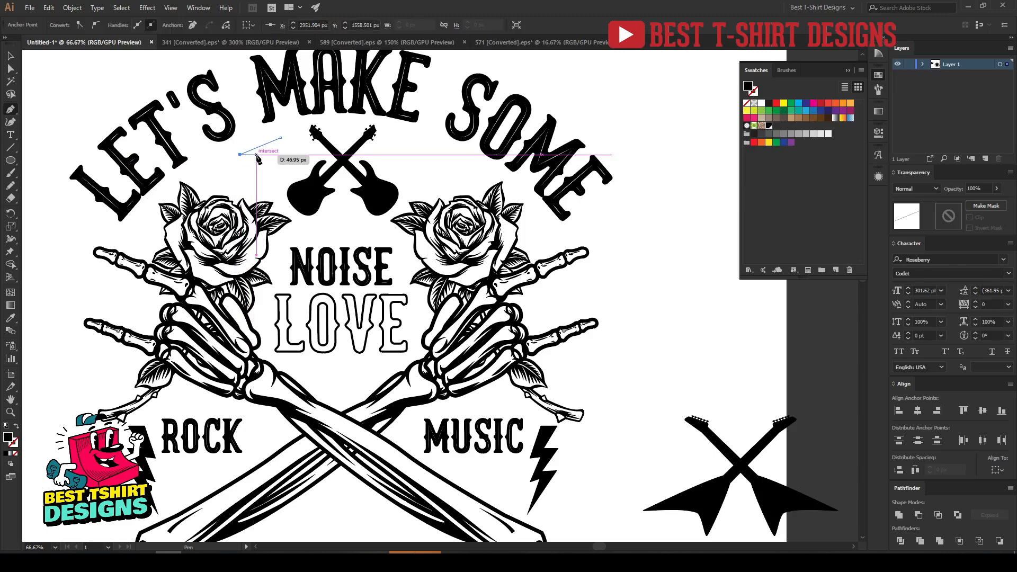
{"action": "left_click", "coordinate": [259, 155]}
{"action": "left_click", "coordinate": [225, 170]}
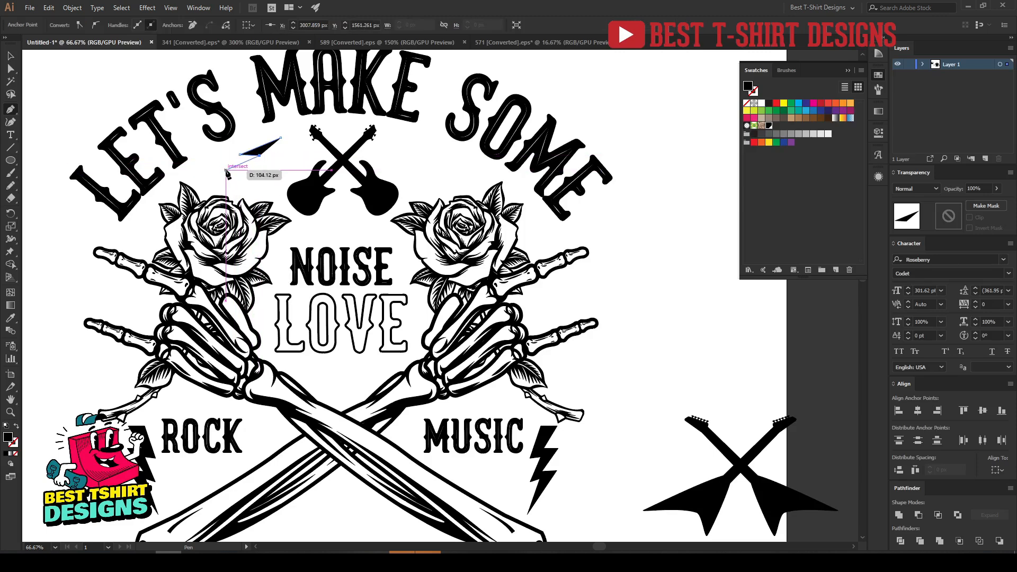
{"action": "left_click", "coordinate": [246, 169]}
{"action": "left_click", "coordinate": [213, 184]}
{"action": "left_click", "coordinate": [271, 168]}
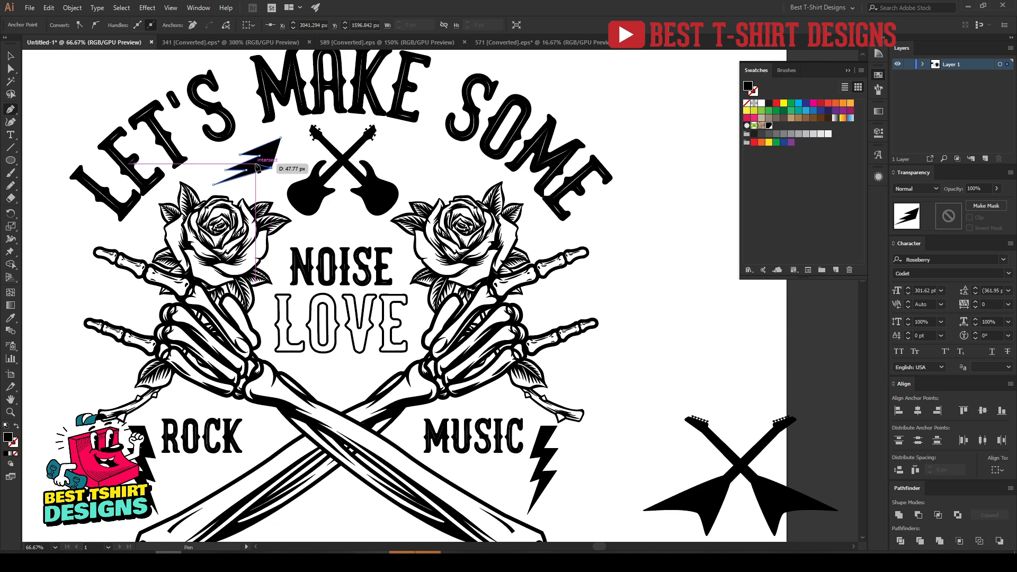
{"action": "scroll", "coordinate": [256, 168], "scroll_direction": "up", "scroll_amount": 3}
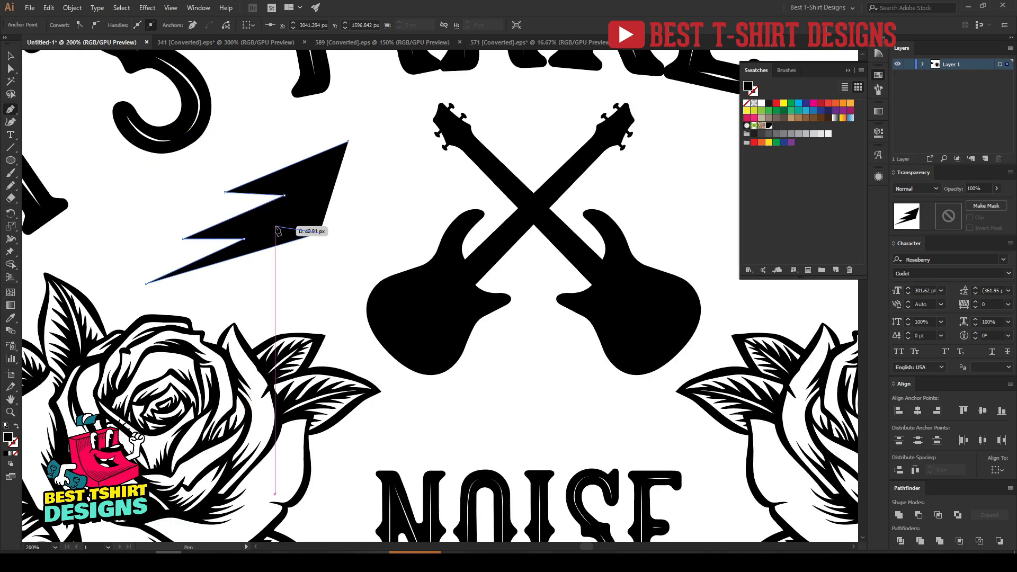
{"action": "left_click", "coordinate": [320, 232]}
{"action": "left_click", "coordinate": [273, 226]}
{"action": "left_click", "coordinate": [342, 192]}
{"action": "left_click", "coordinate": [285, 183]}
{"action": "left_click", "coordinate": [347, 142]}
Reshape the new lightning bolt by lengthening its upper tip and pushing the neighbouring corners outward.
{"action": "key", "text": "a"}
{"action": "left_click_drag", "start_coordinate": [285, 185], "coordinate": [295, 181]}
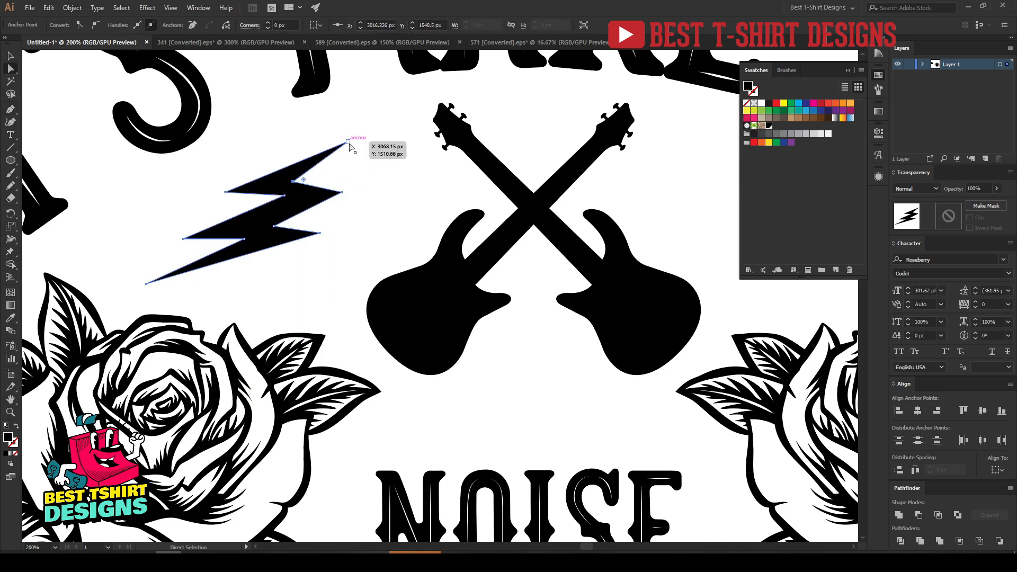
{"action": "left_click_drag", "start_coordinate": [348, 142], "coordinate": [366, 128]}
{"action": "left_click_drag", "start_coordinate": [341, 191], "coordinate": [352, 182]}
Reposition the new bolt beside the crossed guitars and place a mirrored copy on their other side.
{"action": "key", "text": "v"}
{"action": "key", "text": "ctrl+minus"}
{"action": "key", "text": "ctrl+minus"}
{"action": "key", "text": "ctrl+minus"}
{"action": "left_click_drag", "start_coordinate": [243, 207], "coordinate": [265, 208]}
{"action": "left_click_drag", "start_coordinate": [328, 209], "coordinate": [408, 206]}
{"action": "key", "text": "o"}
{"action": "left_click", "coordinate": [521, 346]}
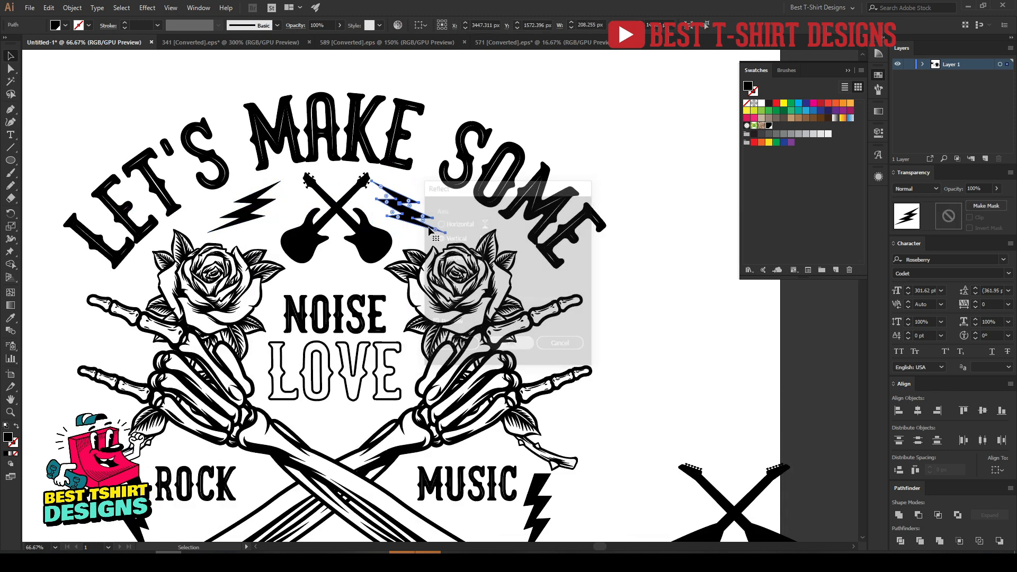
{"action": "left_click", "coordinate": [260, 212], "text": "shift"}
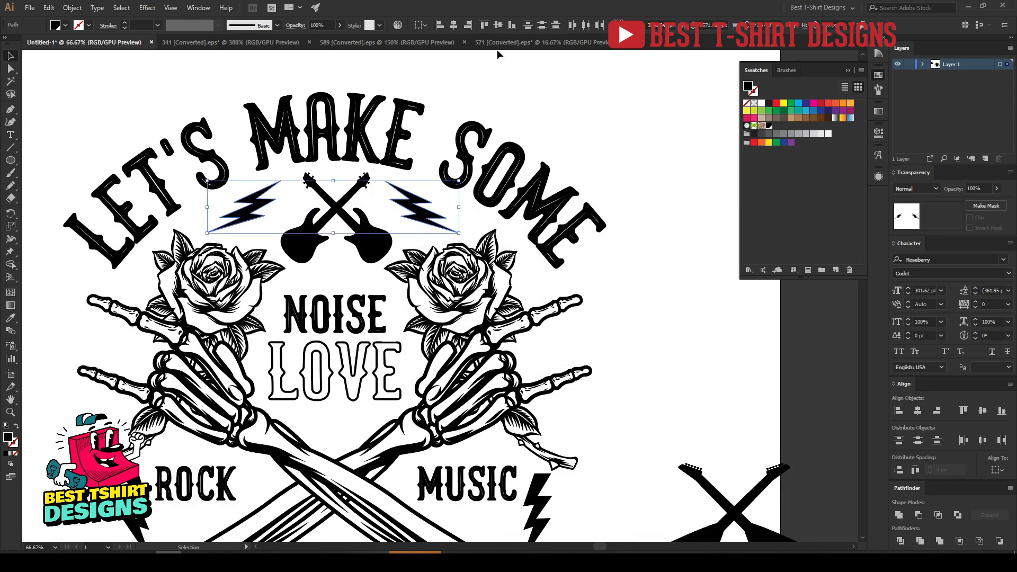
{"action": "left_click", "coordinate": [468, 93]}
Move the crossed V-shaped guitars off the artboard.
{"action": "key", "text": "ctrl+minus"}
{"action": "key", "text": "ctrl+minus"}
{"action": "left_click_drag", "start_coordinate": [531, 354], "coordinate": [628, 209]}
{"action": "left_click", "coordinate": [519, 419]}
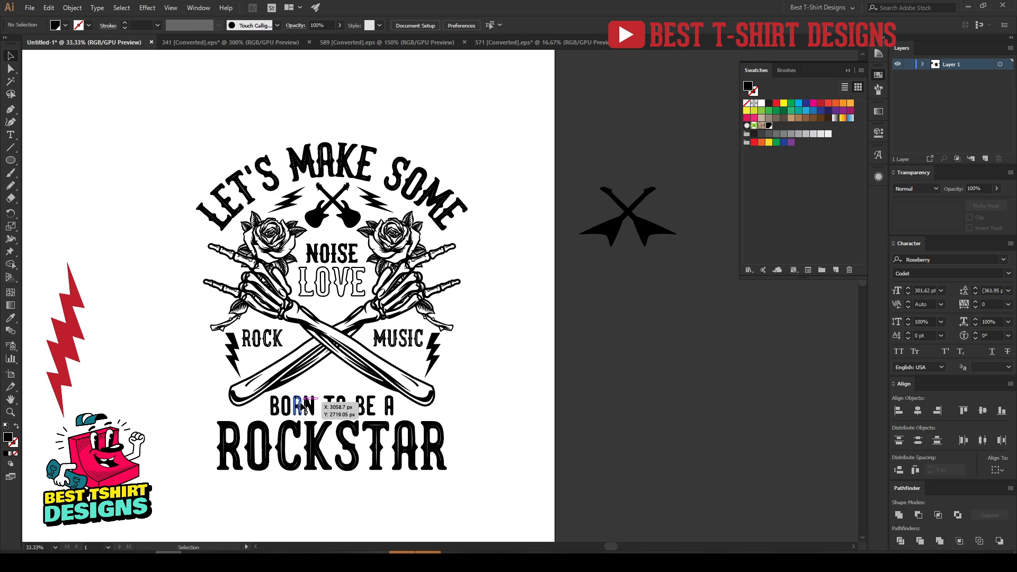
Nudge ROCK toward the crossed arms and convert ROCK and MUSIC to outlines.
{"action": "scroll", "coordinate": [278, 426], "scroll_direction": "up", "scroll_amount": 1}
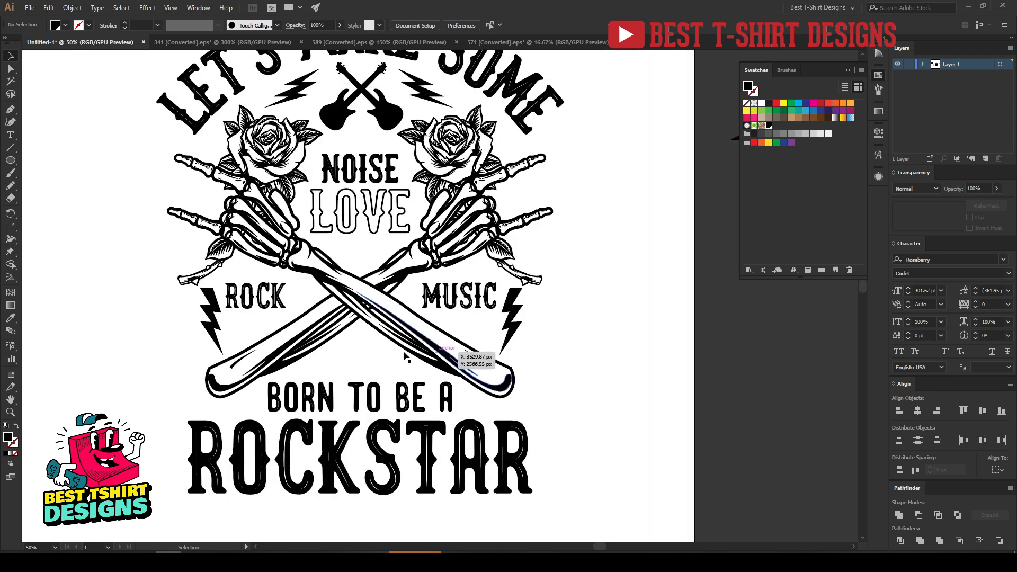
{"action": "left_click_drag", "start_coordinate": [282, 302], "coordinate": [291, 301]}
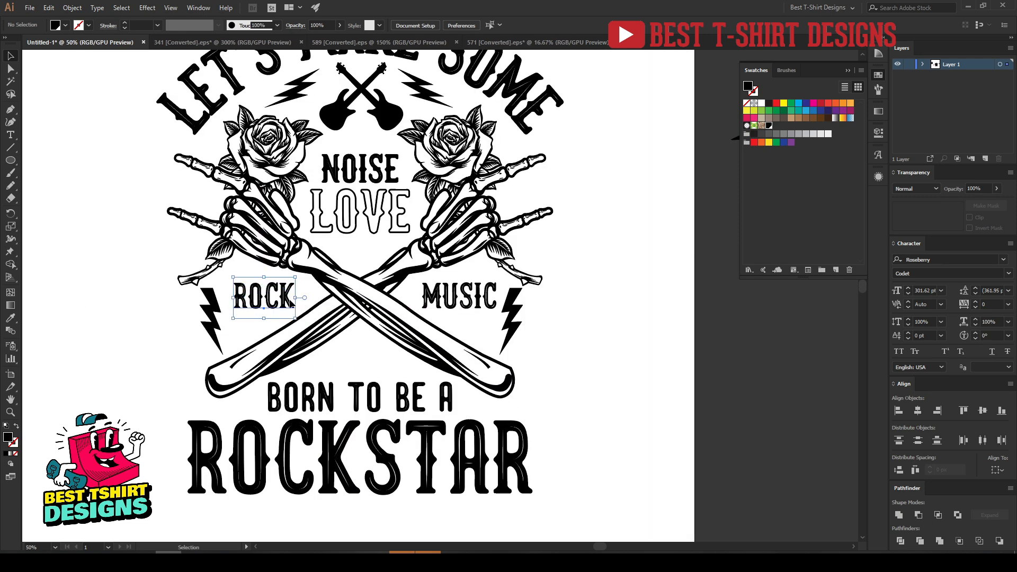
{"action": "left_click", "coordinate": [460, 296], "text": "shift"}
{"action": "right_click", "coordinate": [470, 306]}
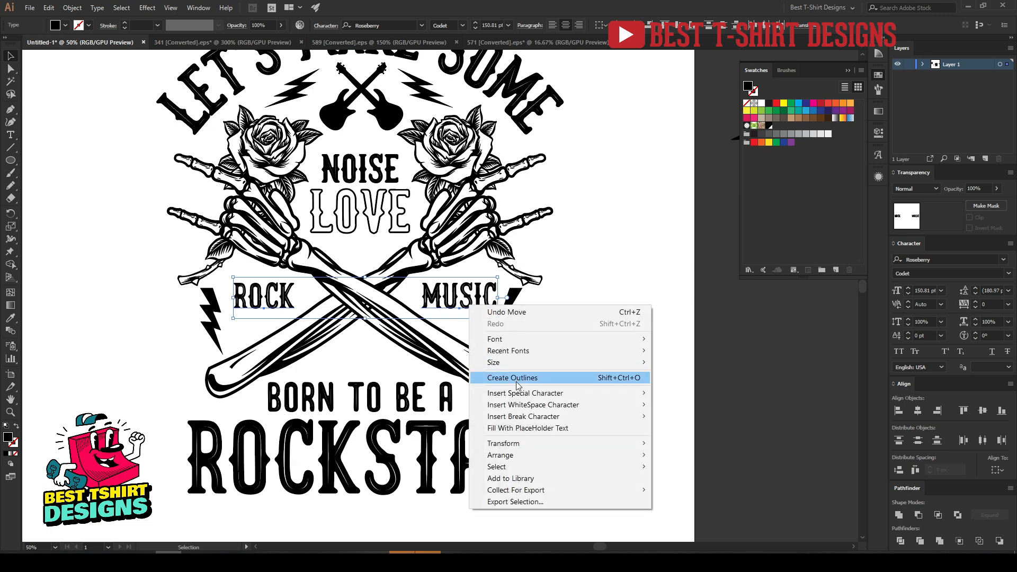
{"action": "left_click", "coordinate": [516, 381]}
{"action": "left_click", "coordinate": [601, 297]}
Shift the outlined ROCK and MUSIC slightly inward and align their bottom edges.
{"action": "left_click_drag", "start_coordinate": [262, 299], "coordinate": [265, 299]}
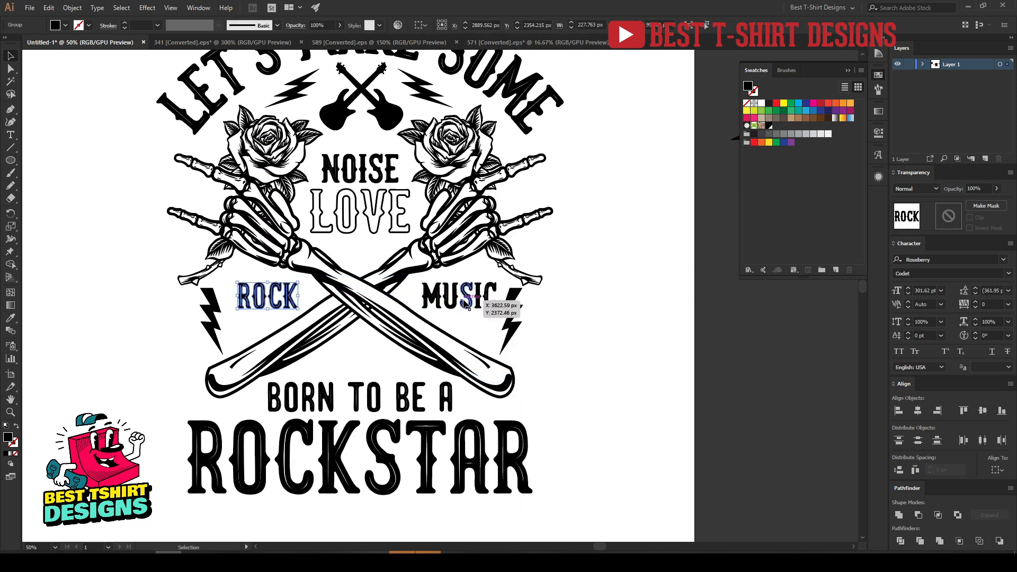
{"action": "left_click", "coordinate": [463, 304]}
{"action": "left_click", "coordinate": [268, 297], "text": "shift"}
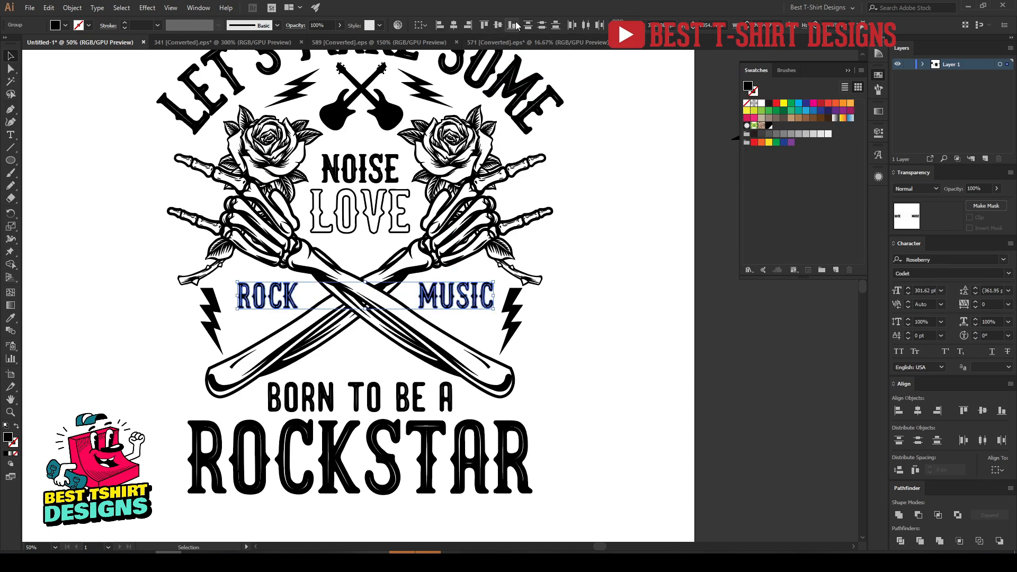
{"action": "left_click", "coordinate": [637, 322]}
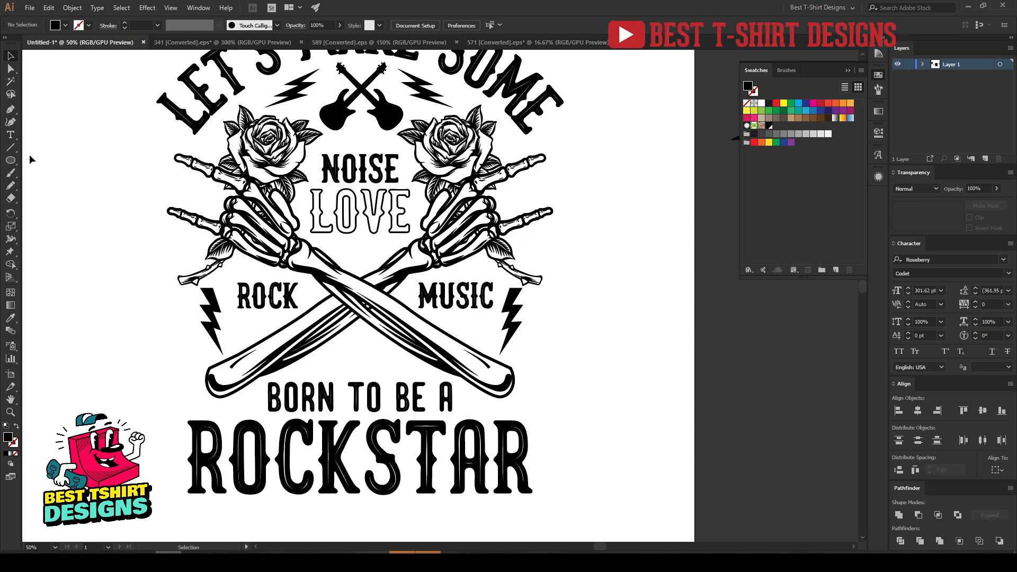
Add a black five-pointed star below the arms' crossing and a slightly smaller one between LOVE and the crossing.
{"action": "left_click_drag", "start_coordinate": [6, 159], "coordinate": [49, 212]}
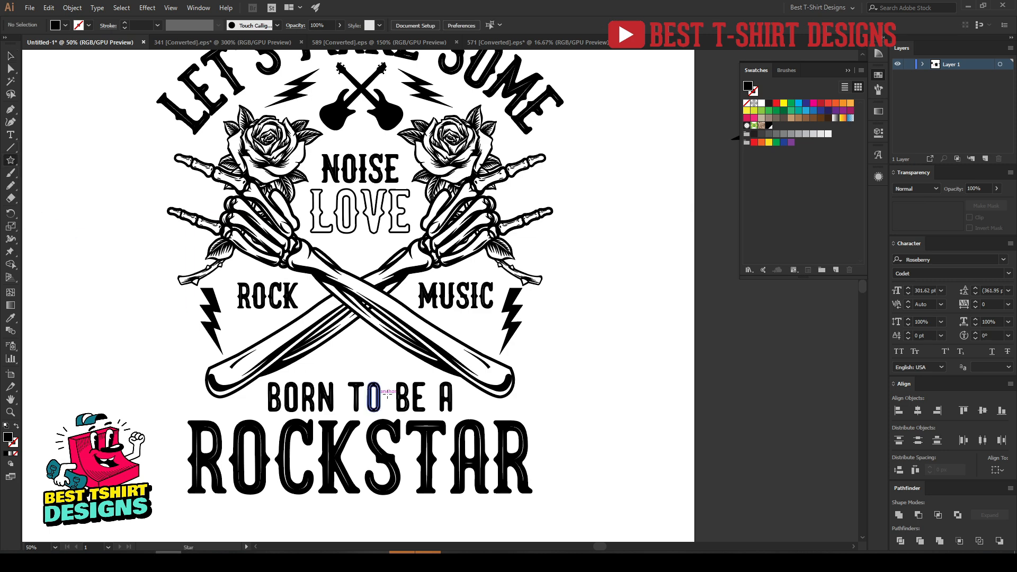
{"action": "left_click_drag", "start_coordinate": [362, 352], "coordinate": [370, 253]}
{"action": "key", "text": "v"}
{"action": "left_click", "coordinate": [385, 254]}
{"action": "scroll", "coordinate": [385, 254], "scroll_direction": "up", "scroll_amount": 1}
{"action": "scroll", "coordinate": [362, 275], "scroll_direction": "up", "scroll_amount": 2}
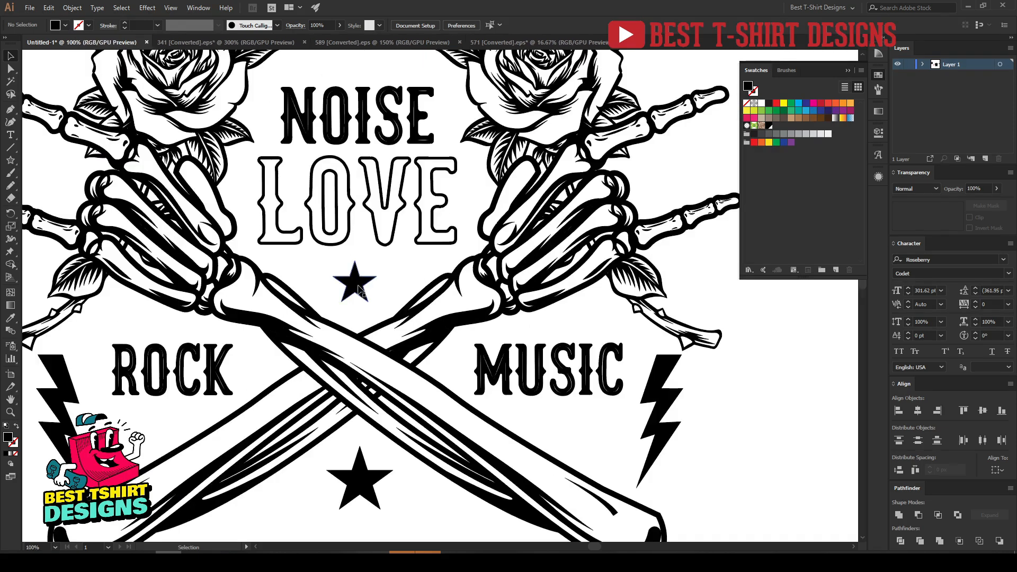
{"action": "left_click", "coordinate": [358, 292]}
{"action": "left_click_drag", "start_coordinate": [355, 303], "coordinate": [356, 308]}
{"action": "left_click", "coordinate": [402, 269]}
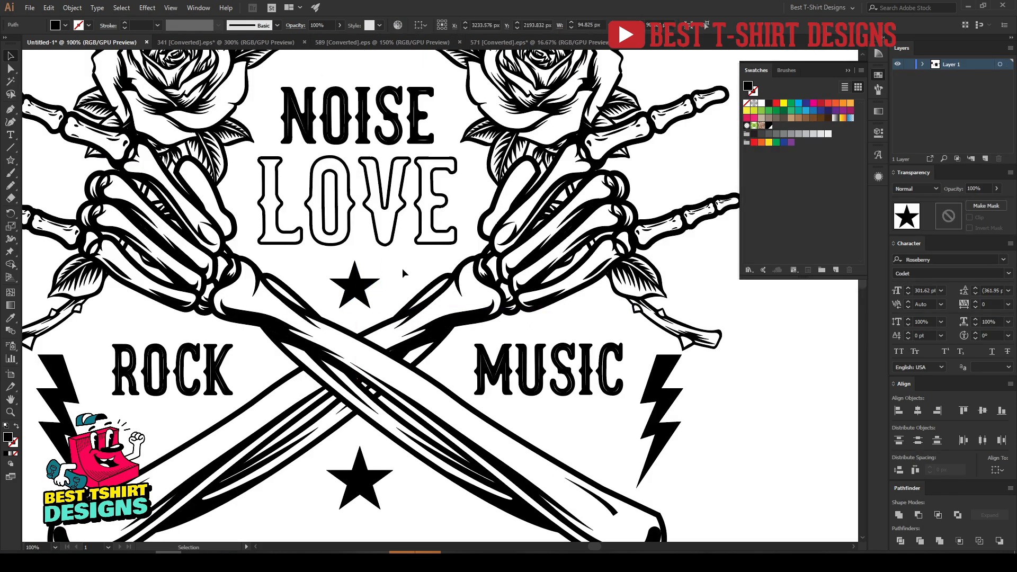
Draw a straight horizontal line about 354 px long through the middle of NOISE with a 10 pt stroke.
{"action": "scroll", "coordinate": [400, 269], "scroll_direction": "down", "scroll_amount": 1}
{"action": "scroll", "coordinate": [364, 127], "scroll_direction": "up", "scroll_amount": 2}
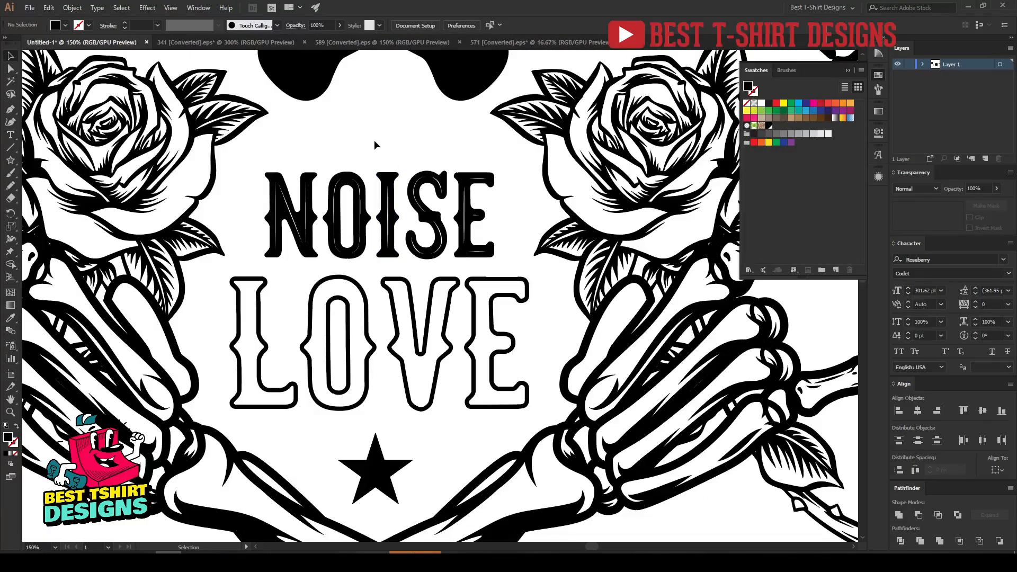
{"action": "left_click", "coordinate": [238, 215]}
{"action": "left_click", "coordinate": [519, 215], "text": "shift"}
{"action": "key", "text": "v"}
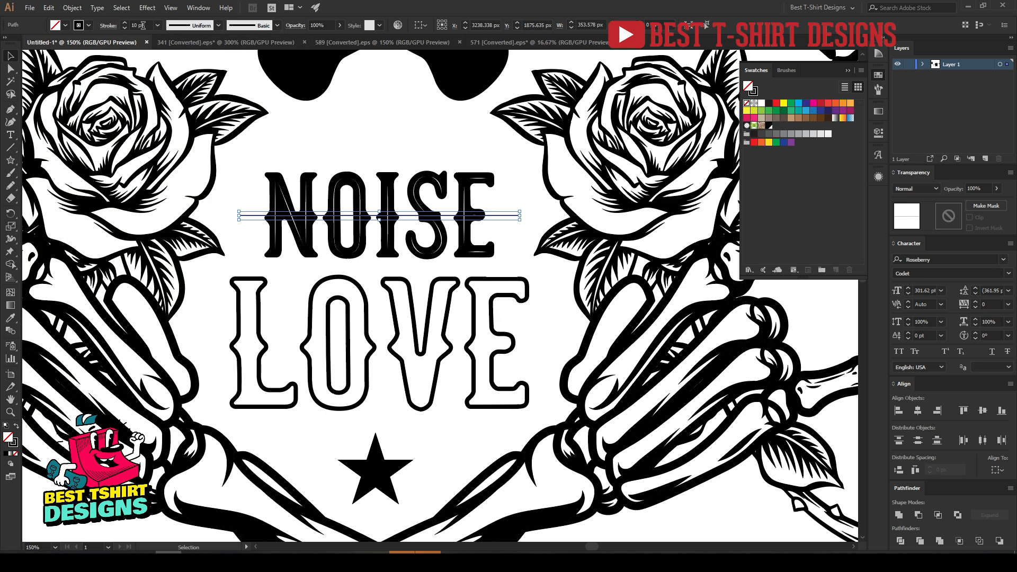
{"action": "key", "text": "Return"}
Set the stroke colour of the line across NOISE to dark red.
{"action": "left_click", "coordinate": [89, 26]}
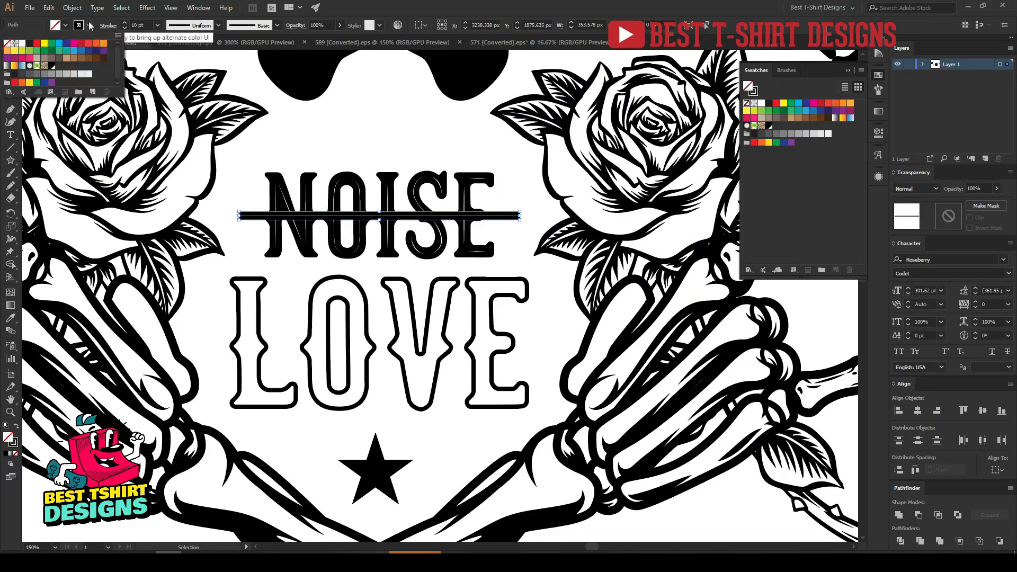
{"action": "left_click", "coordinate": [73, 43]}
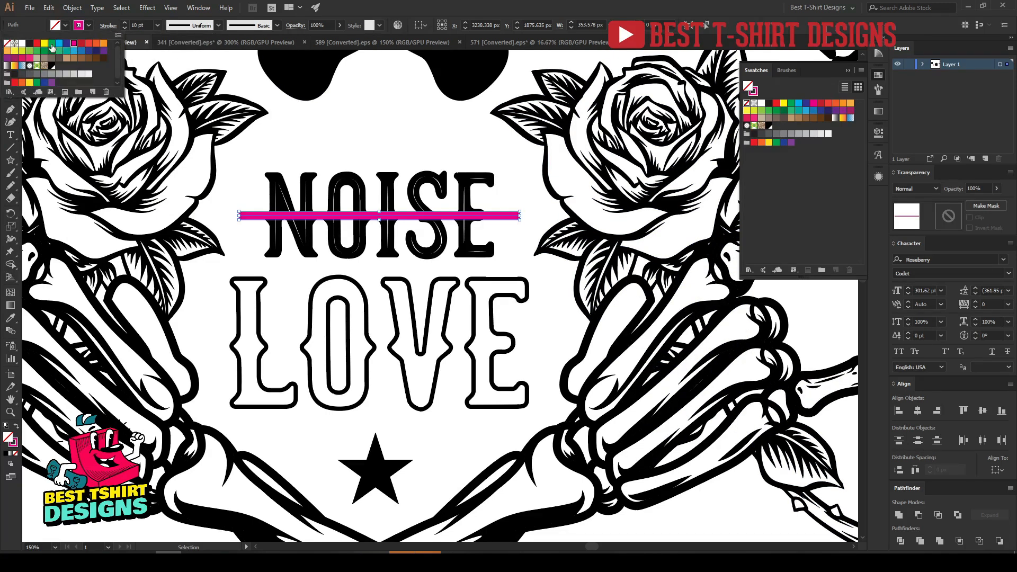
{"action": "left_click", "coordinate": [83, 45]}
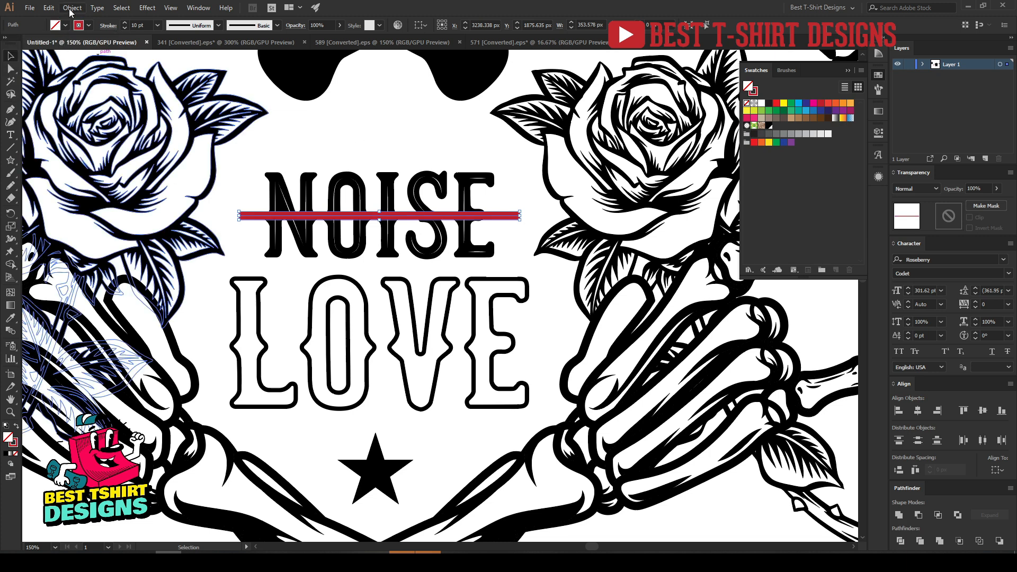
Give the red line an elliptical width profile that tapers to a point at both ends.
{"action": "left_click", "coordinate": [111, 26]}
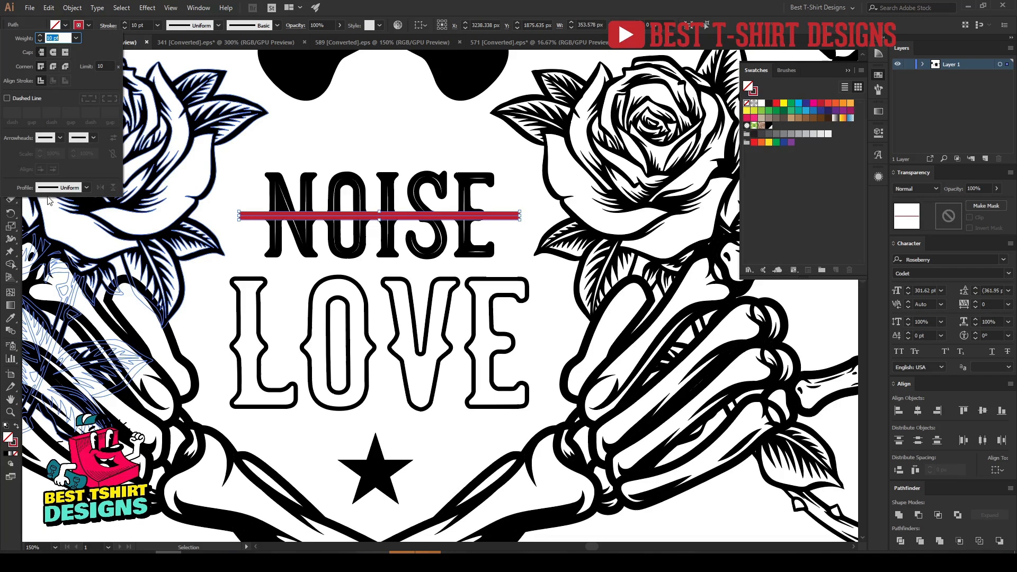
{"action": "left_click", "coordinate": [53, 190]}
{"action": "left_click", "coordinate": [54, 224]}
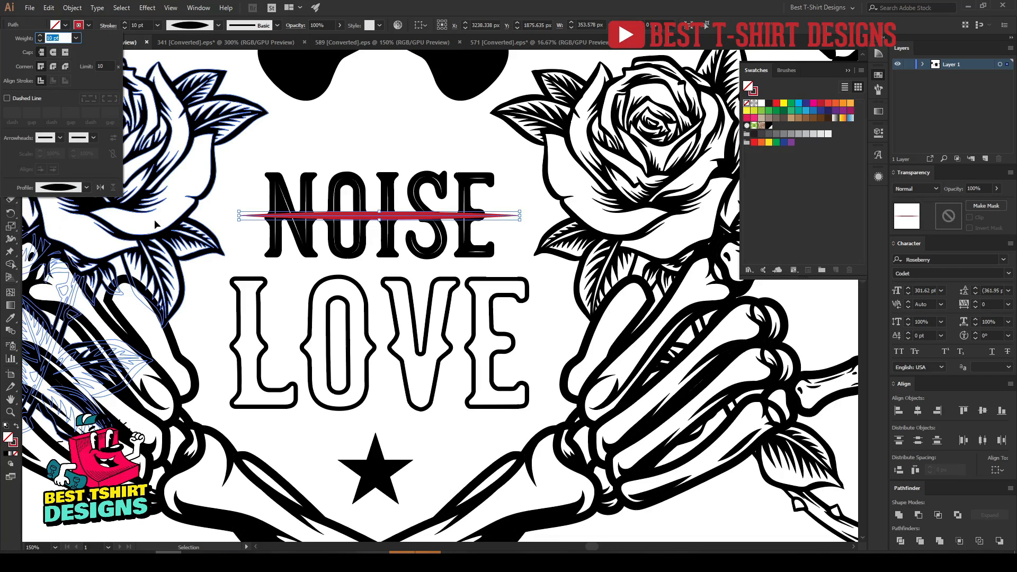
{"action": "left_click", "coordinate": [74, 190]}
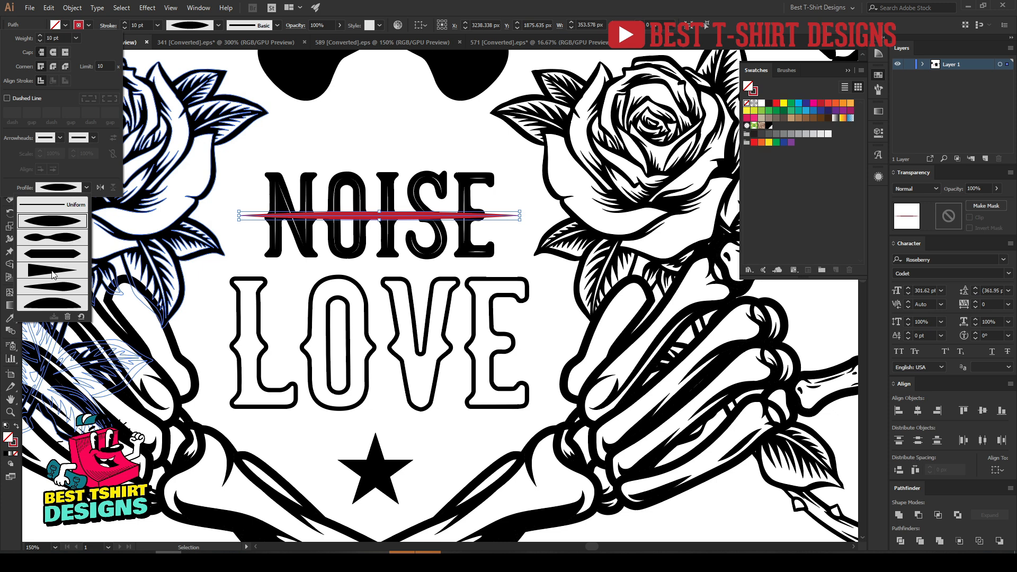
{"action": "left_click", "coordinate": [52, 272]}
{"action": "left_click", "coordinate": [54, 190]}
{"action": "left_click", "coordinate": [60, 258]}
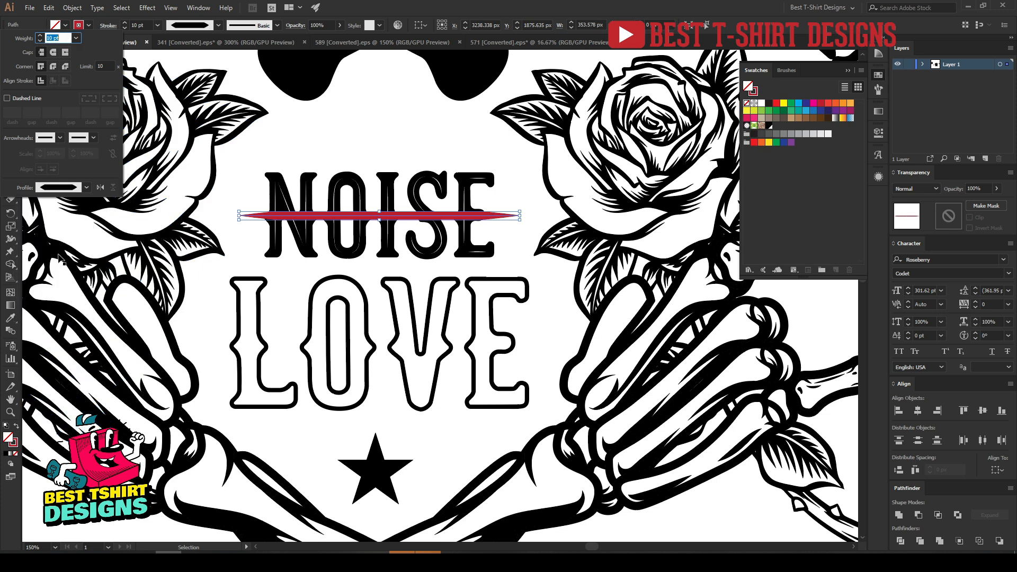
{"action": "left_click", "coordinate": [65, 190]}
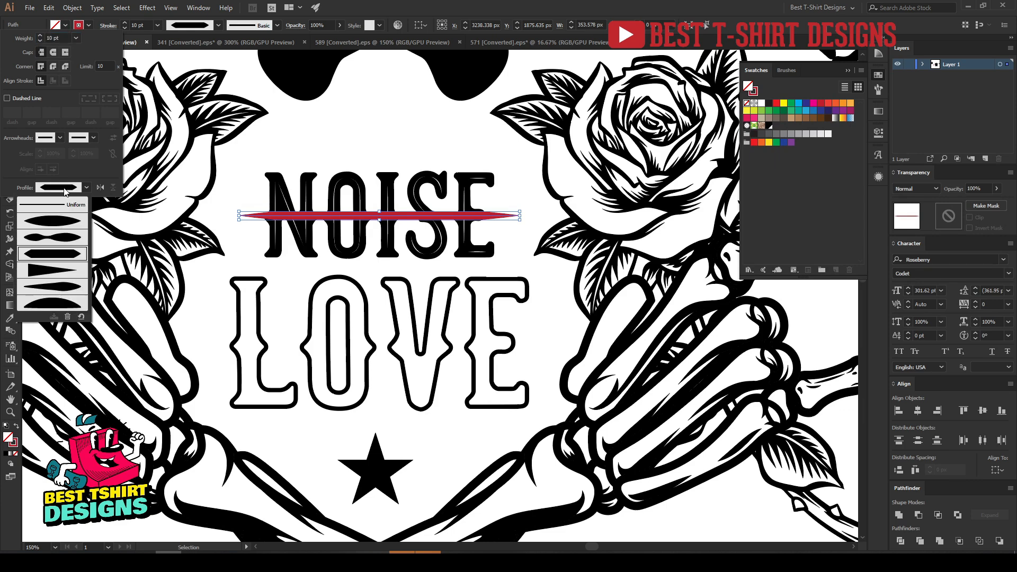
{"action": "left_click", "coordinate": [58, 222]}
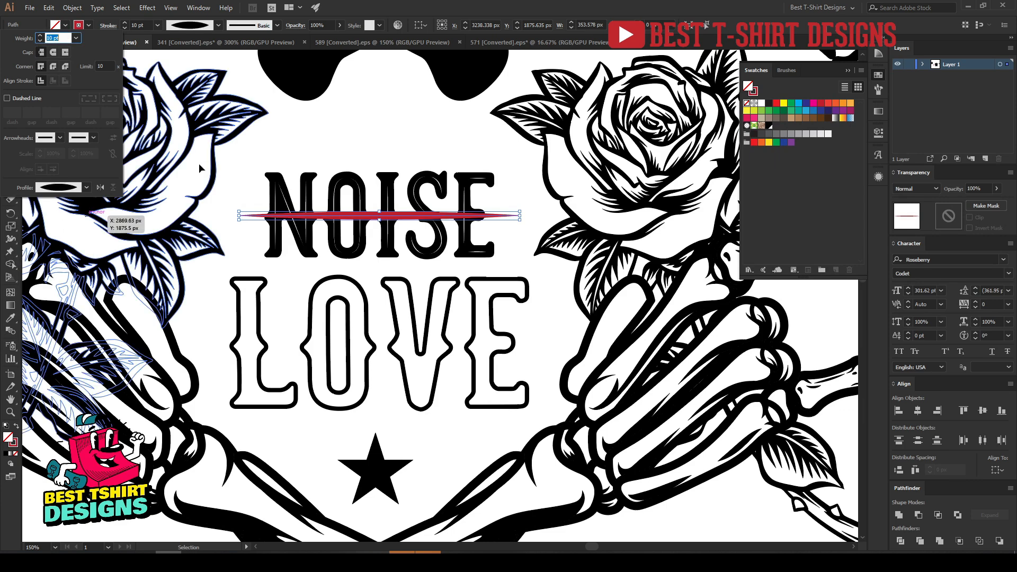
{"action": "left_click", "coordinate": [290, 125]}
Expand the appearance of the tapered red line into a filled shape.
{"action": "left_click", "coordinate": [72, 8]}
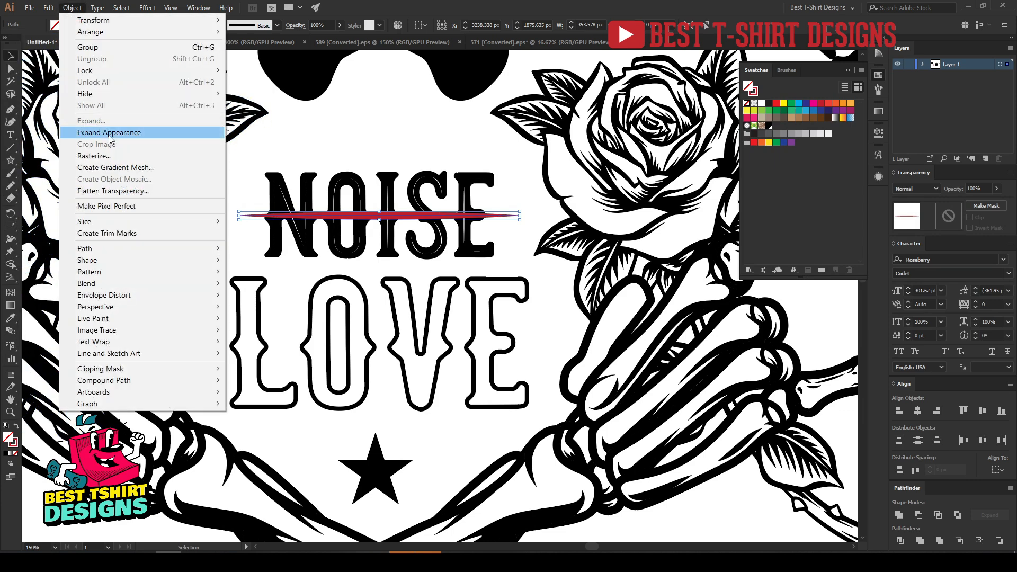
{"action": "left_click", "coordinate": [107, 132]}
{"action": "left_click", "coordinate": [431, 149]}
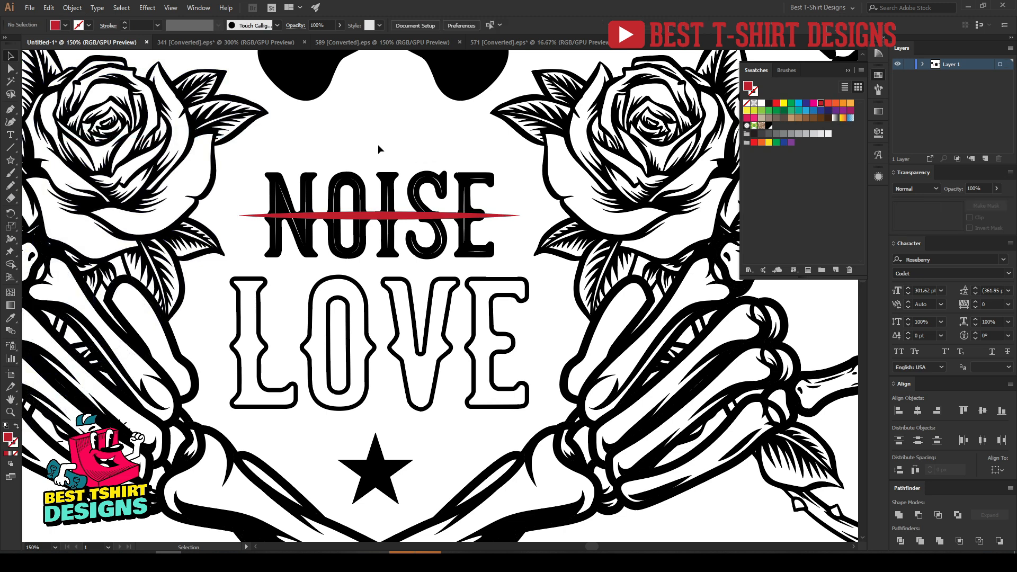
Centre NOISE, LOVE and the red strikethrough horizontally with NOISE as the key object, and group them.
{"action": "key", "text": "ctrl+minus"}
{"action": "left_click_drag", "start_coordinate": [351, 184], "coordinate": [391, 328]}
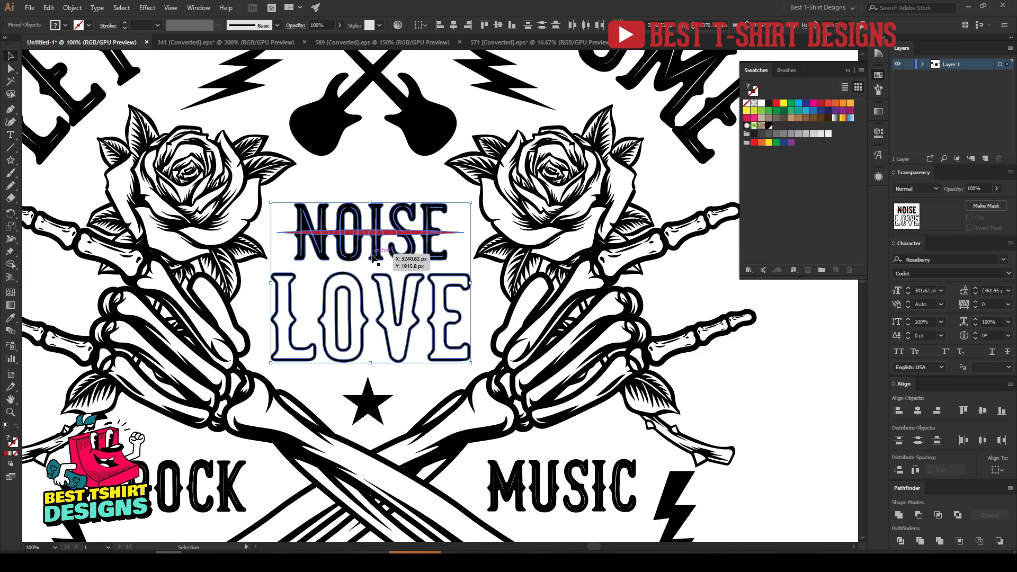
{"action": "left_click", "coordinate": [455, 27]}
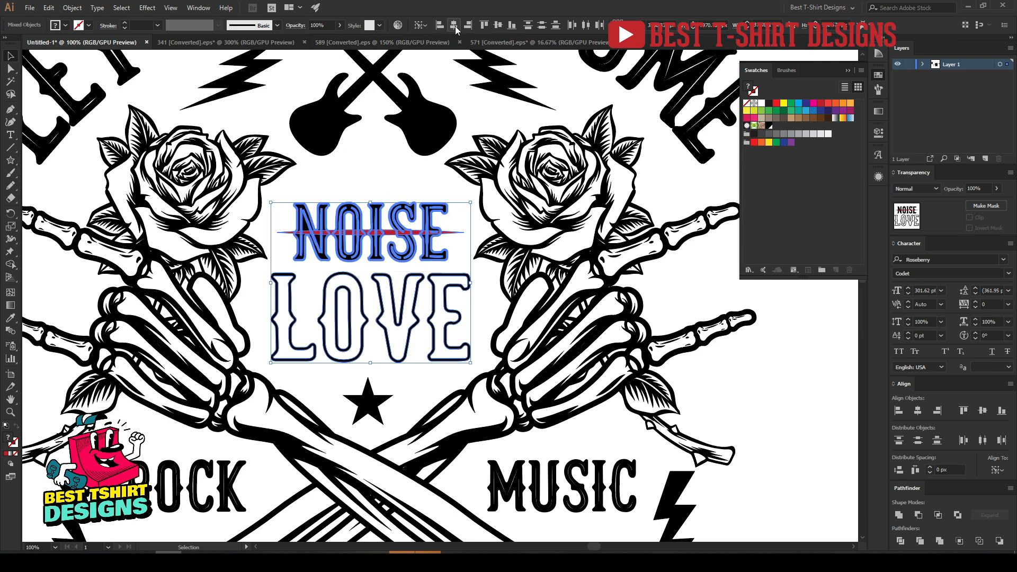
{"action": "scroll", "coordinate": [362, 241], "scroll_direction": "down", "scroll_amount": 2}
{"action": "left_click_drag", "start_coordinate": [358, 250], "coordinate": [358, 251]}
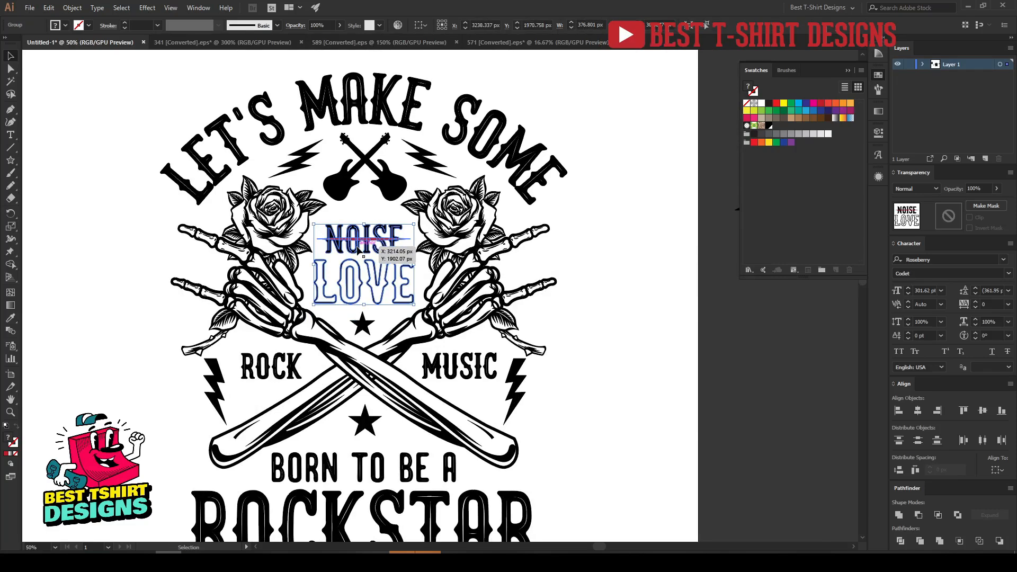
Align the crossed guitars and the two bolts beside them on their vertical centres.
{"action": "left_click", "coordinate": [354, 212]}
{"action": "left_click_drag", "start_coordinate": [274, 160], "coordinate": [439, 168]}
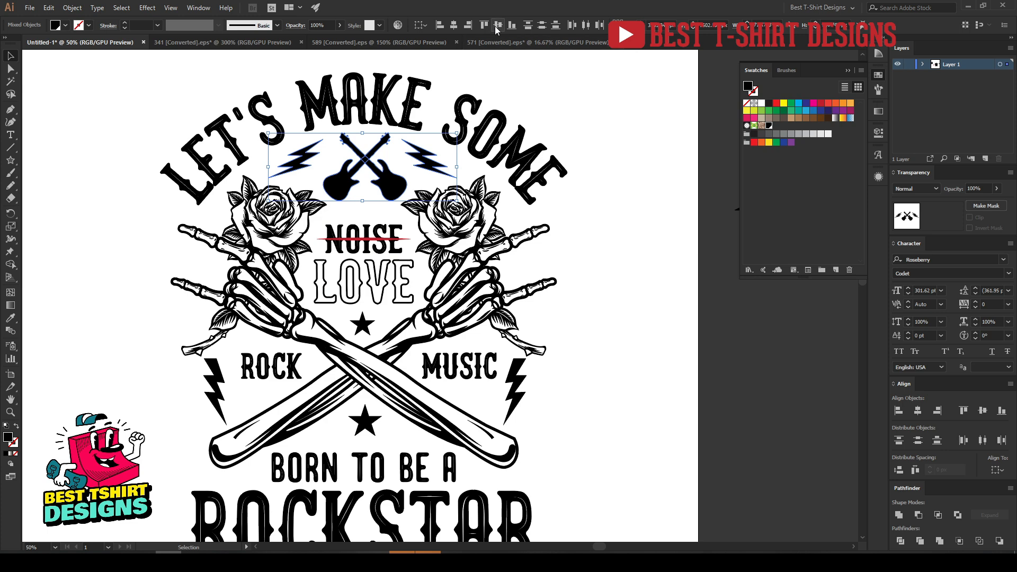
{"action": "left_click", "coordinate": [497, 25]}
{"action": "left_click", "coordinate": [497, 25]}
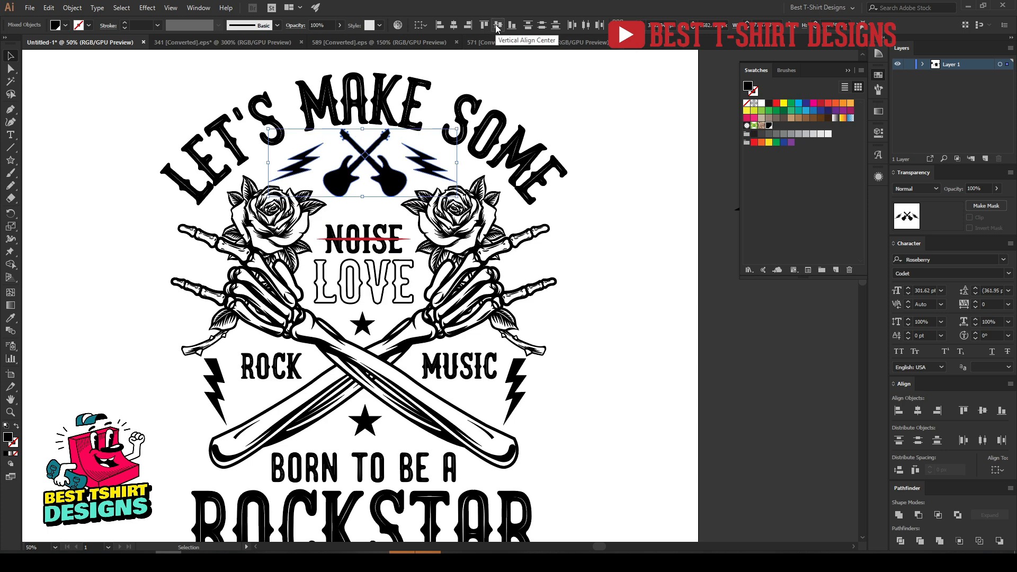
{"action": "left_click", "coordinate": [456, 185]}
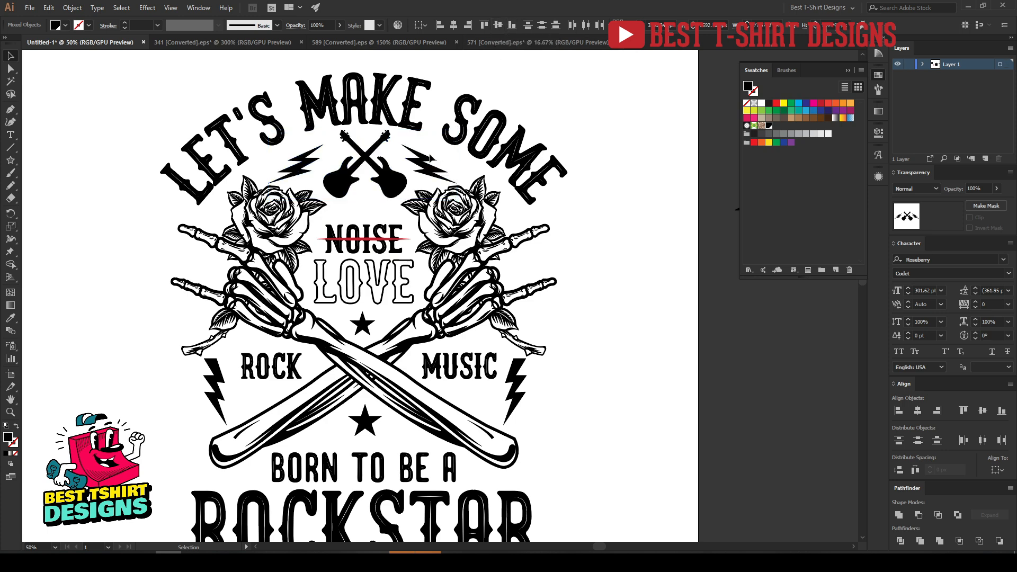
Nudge the two bolts flanking the guitars slightly upward.
{"action": "left_click", "coordinate": [311, 160]}
{"action": "key", "text": "Up"}
{"action": "key", "text": "Up"}
{"action": "key", "text": "Up"}
{"action": "key", "text": "Up"}
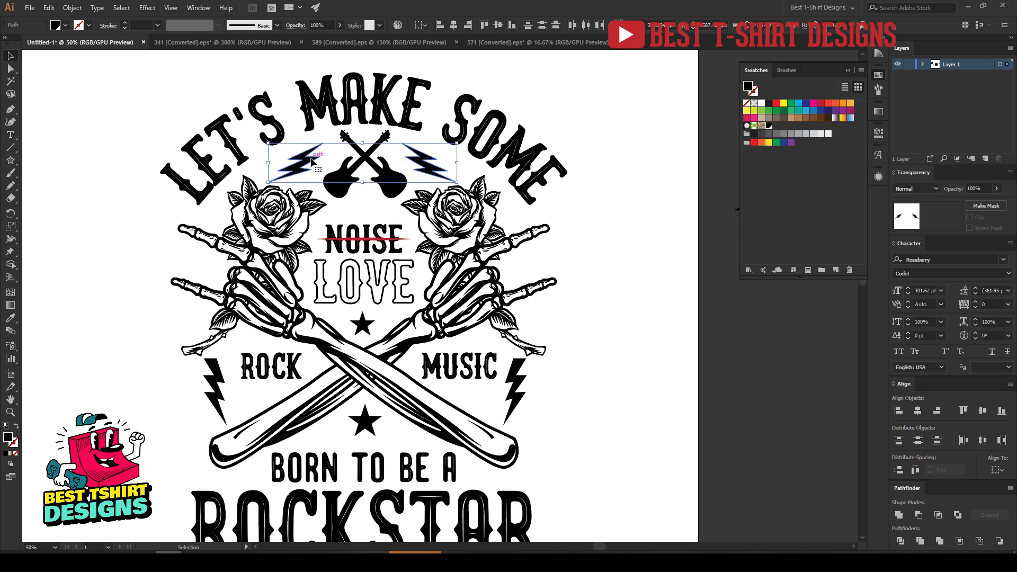
Space the two bolts evenly around the crossed guitars, with the guitars as the key object, and group all three.
{"action": "left_click", "coordinate": [365, 157], "text": "shift"}
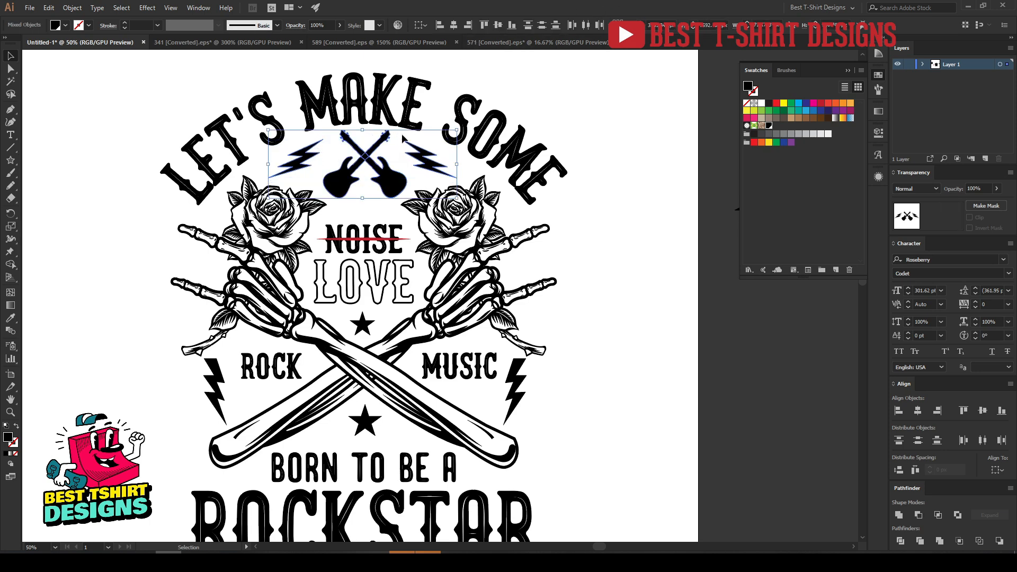
{"action": "left_click", "coordinate": [379, 165]}
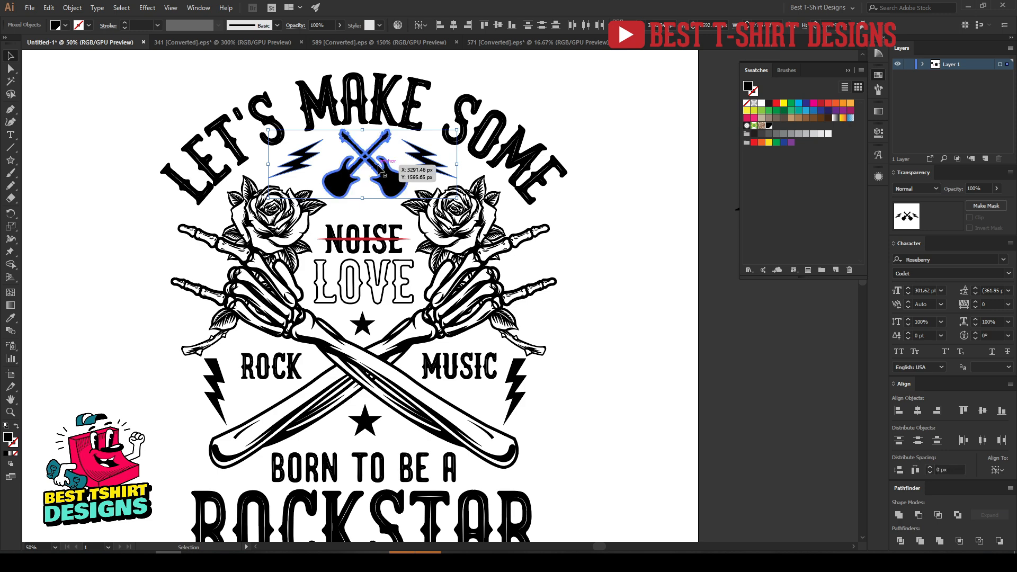
{"action": "left_click", "coordinate": [919, 473]}
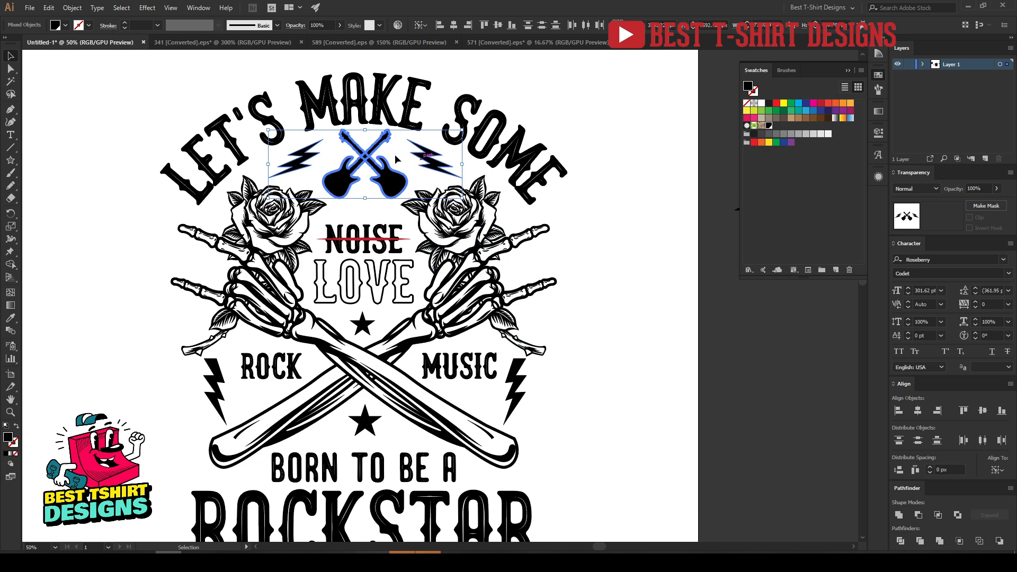
{"action": "key", "text": "ctrl+g"}
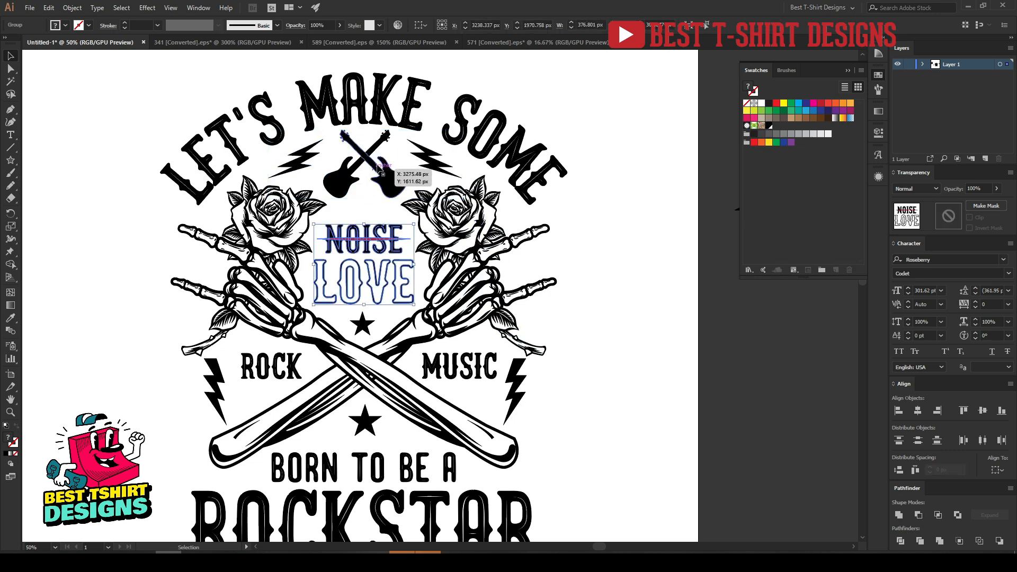
Align the two black stars on their horizontal centres and group them.
{"action": "left_click", "coordinate": [362, 324]}
{"action": "left_click", "coordinate": [369, 425], "text": "shift"}
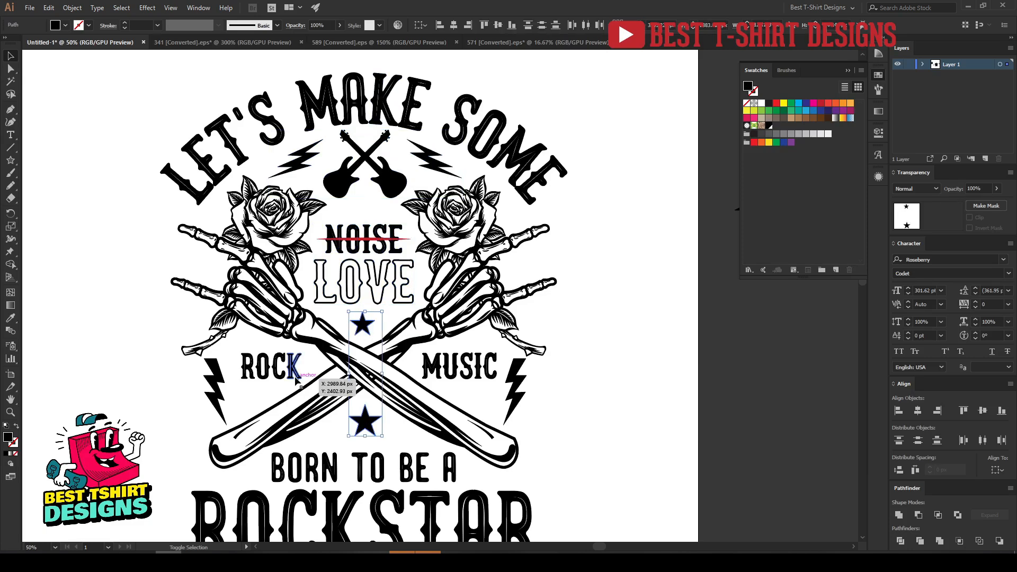
{"action": "key", "text": "a"}
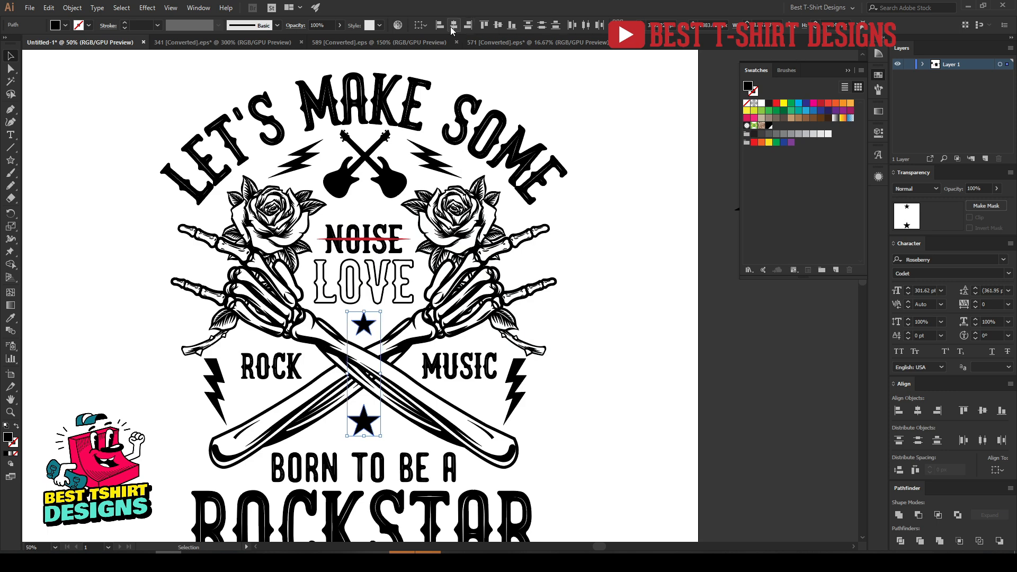
{"action": "key", "text": "ctrl+g"}
Group ROCK with MUSIC, and group the two bolts outside the words as a pair.
{"action": "key", "text": "v"}
{"action": "left_click", "coordinate": [280, 373]}
{"action": "left_click", "coordinate": [281, 375]}
{"action": "left_click", "coordinate": [459, 377], "text": "shift"}
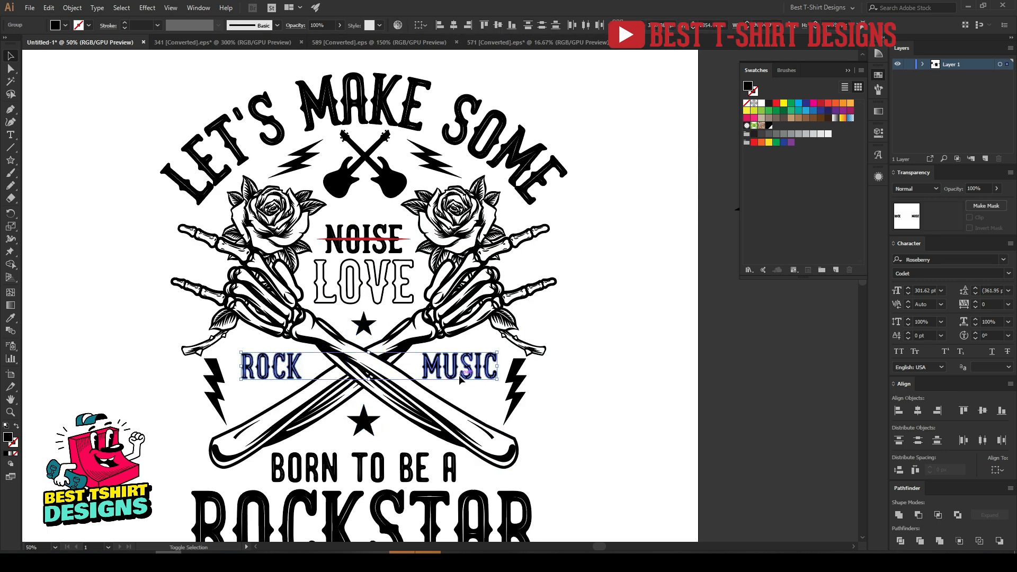
{"action": "left_click", "coordinate": [214, 392]}
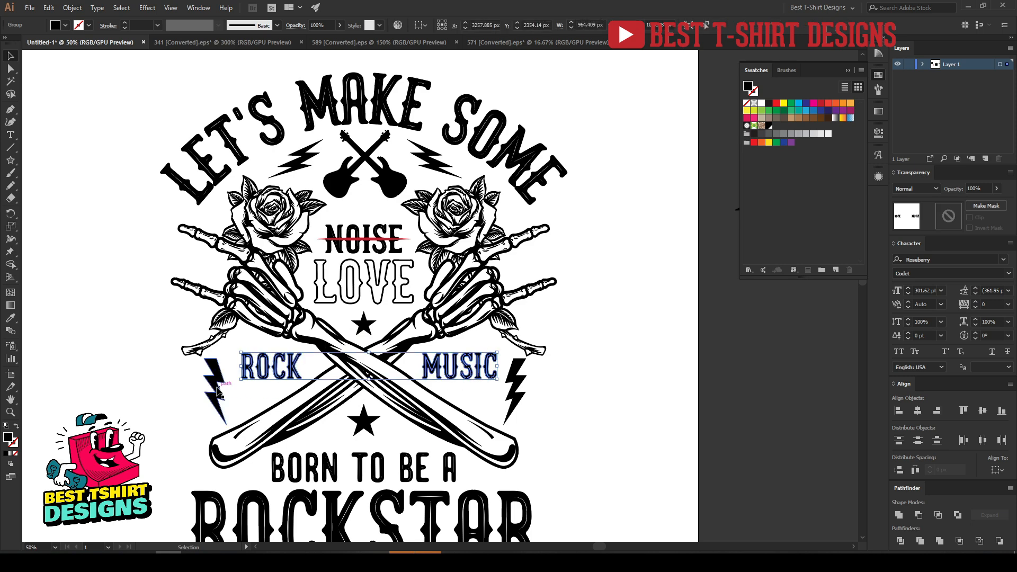
{"action": "left_click", "coordinate": [509, 395], "text": "shift"}
{"action": "key", "text": "ctrl+g"}
Select the whole T-shirt design on the artboard and align all its groups on their horizontal centres.
{"action": "scroll", "coordinate": [410, 393], "scroll_direction": "down", "scroll_amount": 2}
{"action": "scroll", "coordinate": [410, 393], "scroll_direction": "down", "scroll_amount": 1}
{"action": "scroll", "coordinate": [410, 394], "scroll_direction": "down", "scroll_amount": 1}
{"action": "left_click_drag", "start_coordinate": [567, 488], "coordinate": [240, 97]}
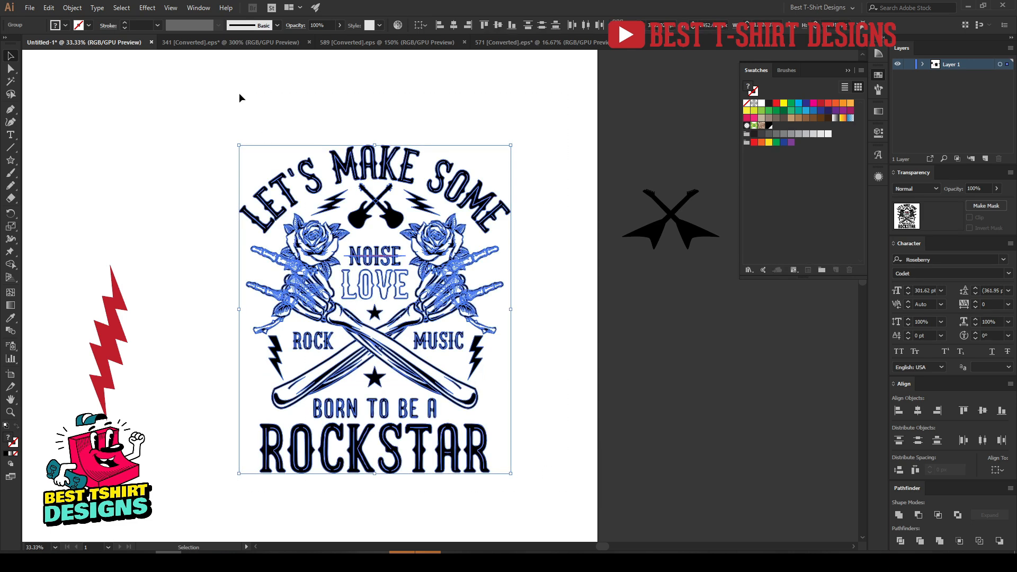
{"action": "left_click", "coordinate": [453, 28]}
{"action": "left_click", "coordinate": [545, 303]}
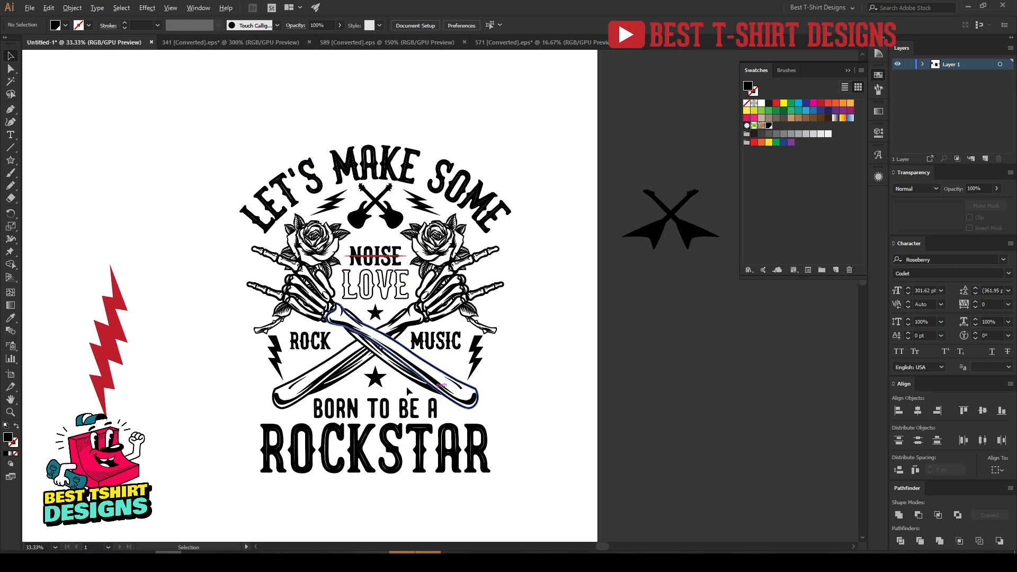
Draw a black curved lightning-bolt shape about 111 px wide outside the right arm's lower end with the Curvature Tool.
{"action": "scroll", "coordinate": [374, 386], "scroll_direction": "up", "scroll_amount": 1}
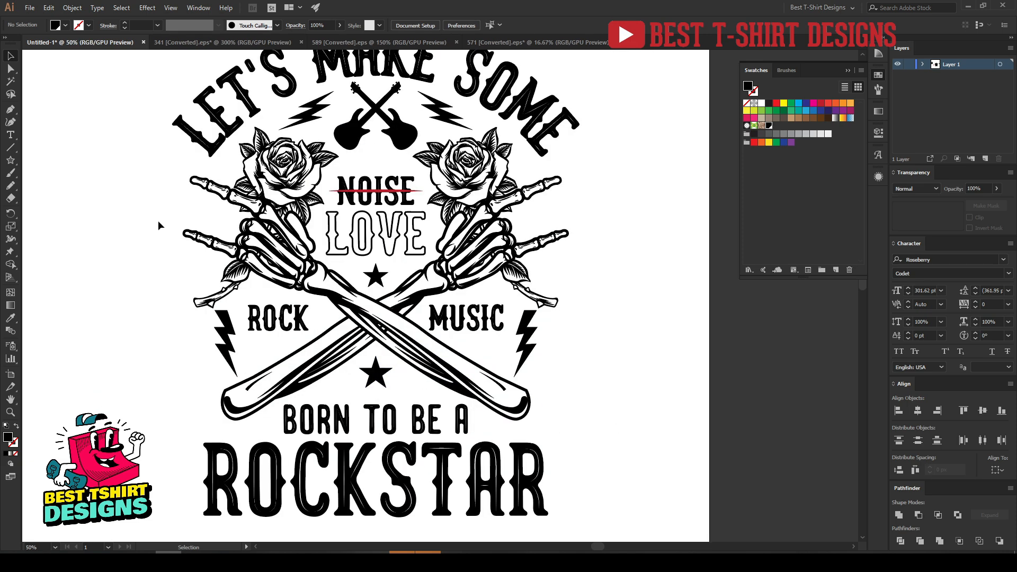
{"action": "scroll", "coordinate": [586, 392], "scroll_direction": "up", "scroll_amount": 1}
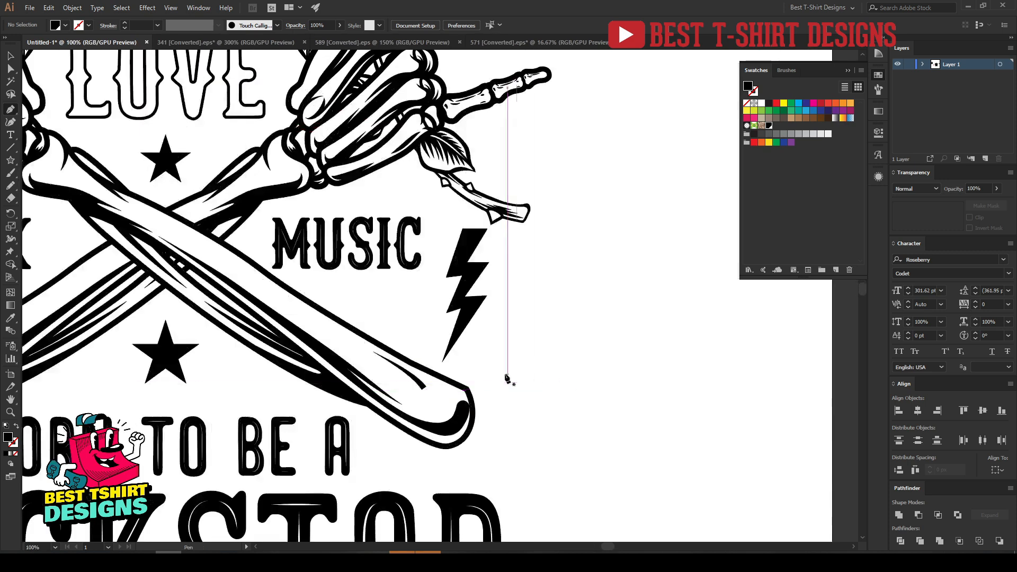
{"action": "left_click", "coordinate": [10, 122]}
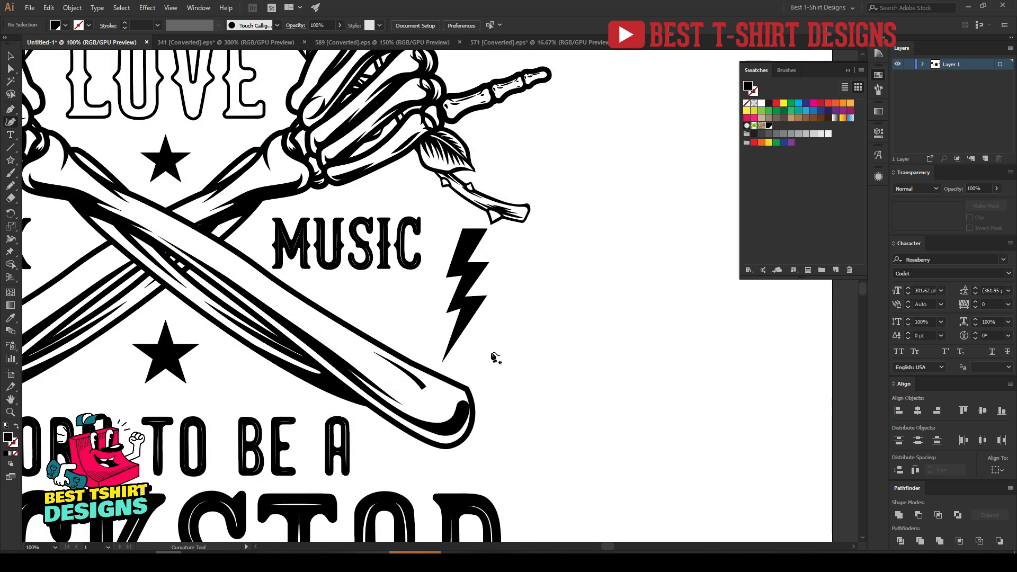
{"action": "left_click", "coordinate": [478, 338]}
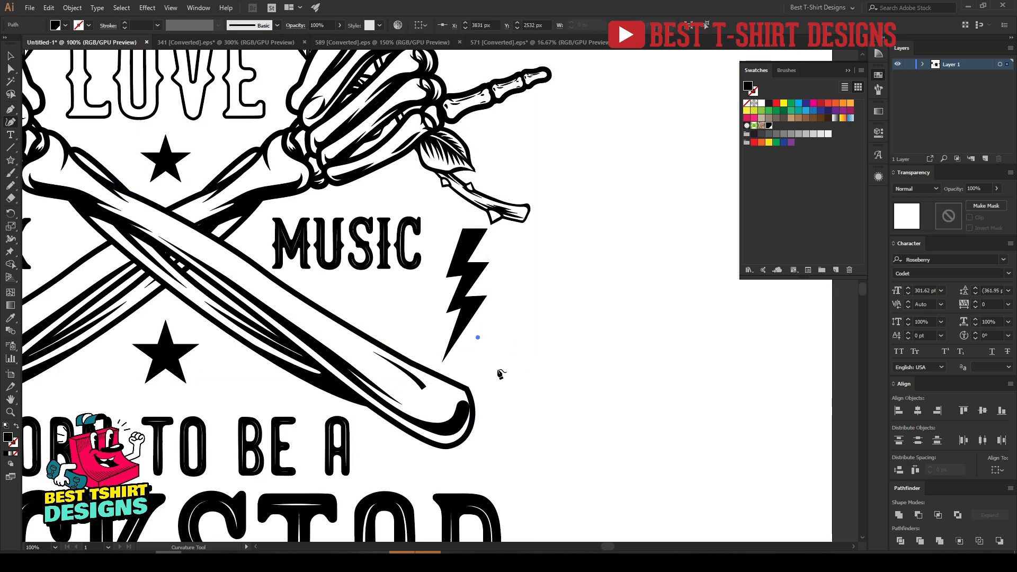
{"action": "left_click", "coordinate": [488, 403]}
{"action": "left_click", "coordinate": [503, 392]}
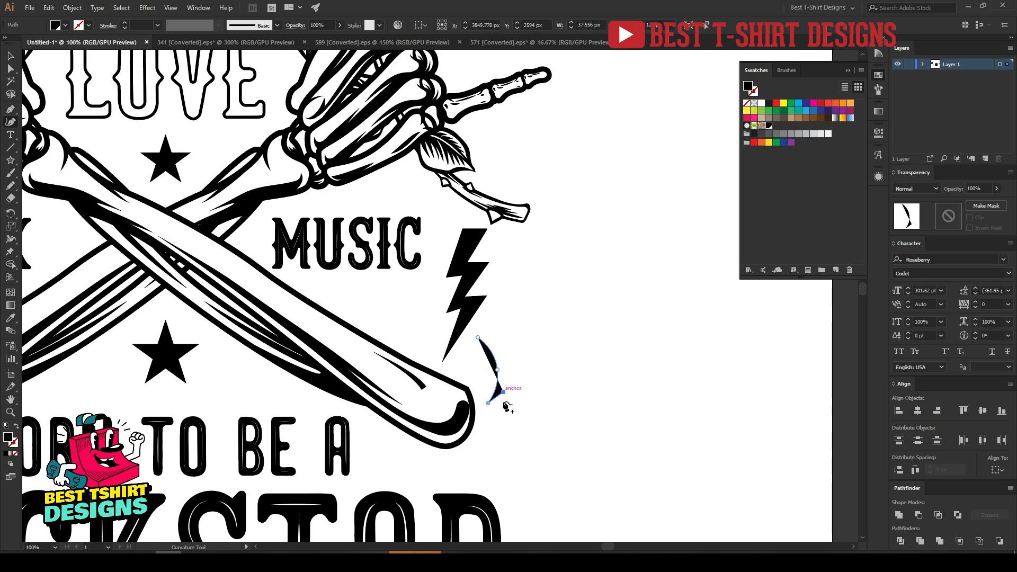
{"action": "left_click", "coordinate": [497, 427]}
{"action": "left_click", "coordinate": [460, 474]}
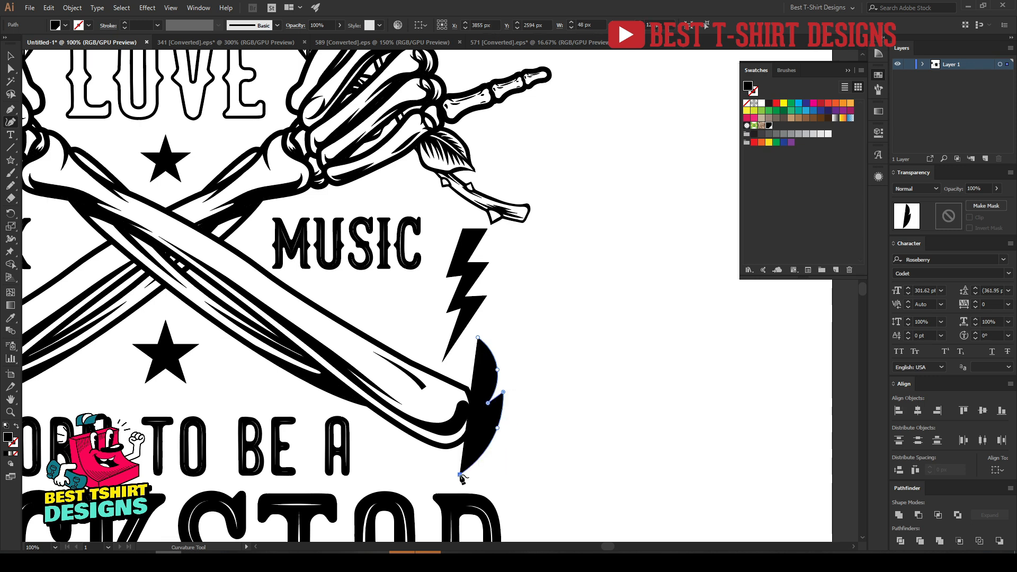
{"action": "left_click", "coordinate": [513, 425]}
{"action": "left_click", "coordinate": [515, 373]}
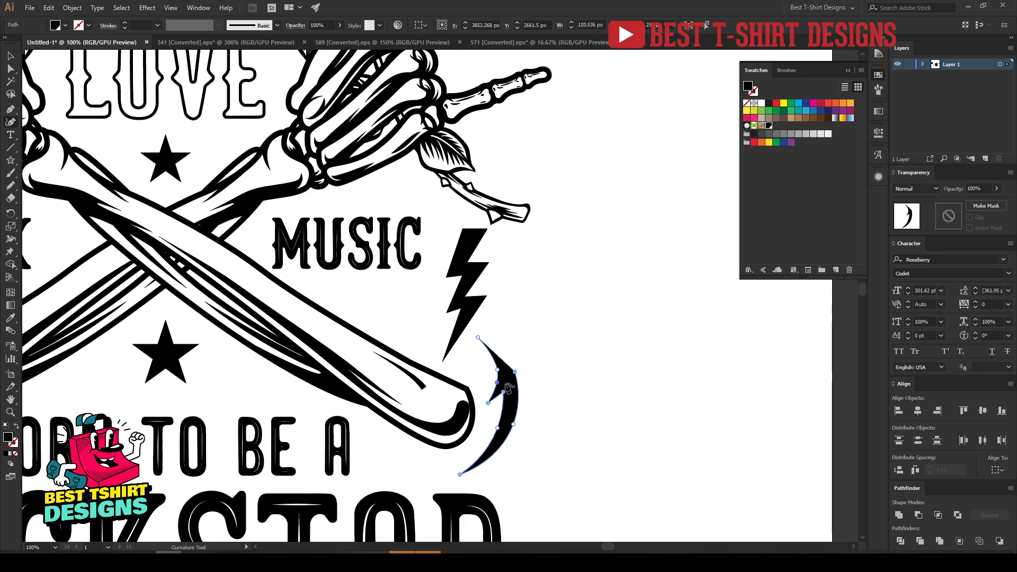
{"action": "scroll", "coordinate": [506, 389], "scroll_direction": "up", "scroll_amount": 1}
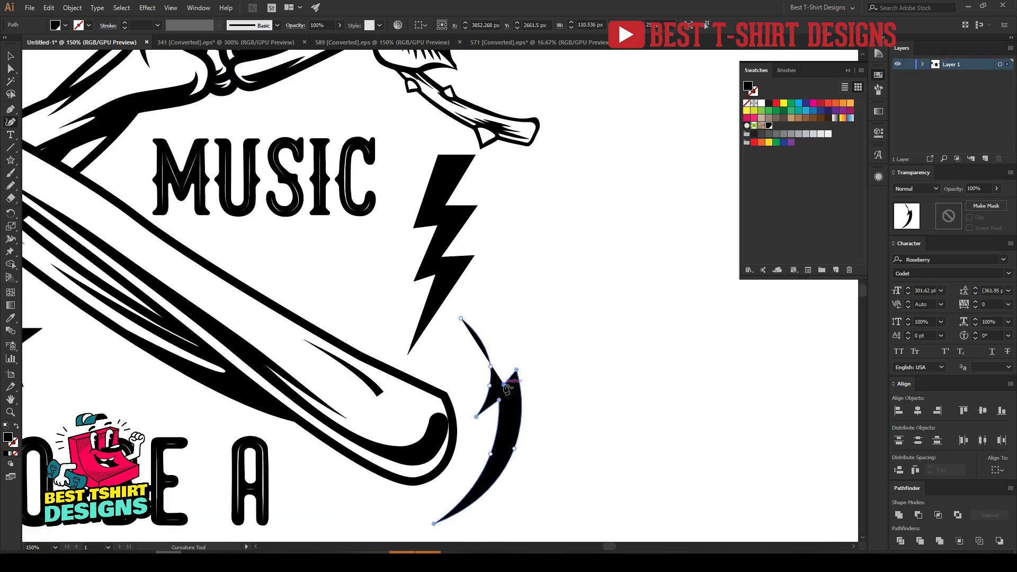
{"action": "left_click", "coordinate": [499, 342]}
{"action": "left_click", "coordinate": [461, 319]}
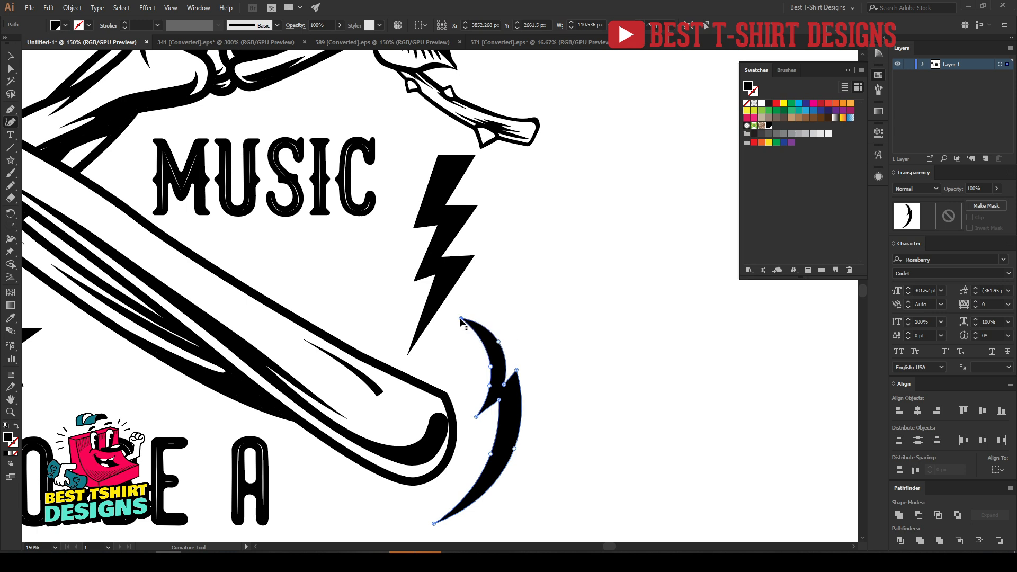
{"action": "key", "text": "a"}
{"action": "left_click_drag", "start_coordinate": [506, 388], "coordinate": [506, 385]}
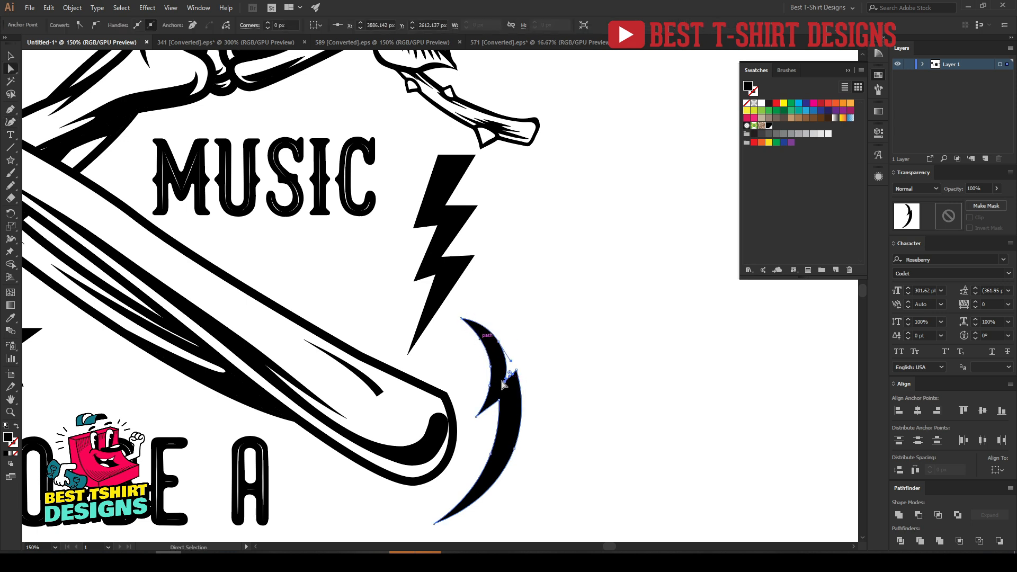
{"action": "left_click", "coordinate": [476, 417]}
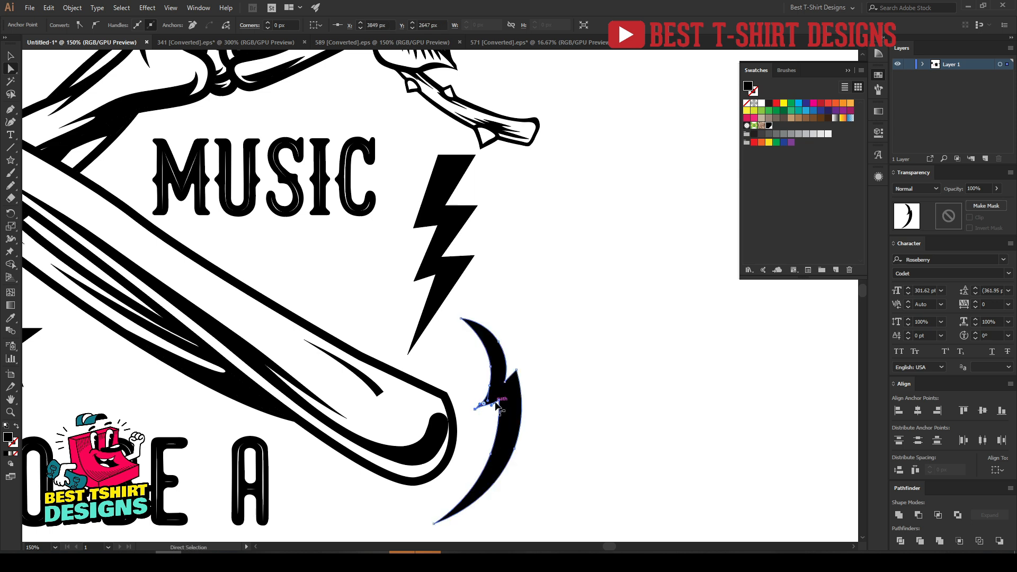
{"action": "left_click_drag", "start_coordinate": [498, 401], "coordinate": [505, 401]}
{"action": "key", "text": "v"}
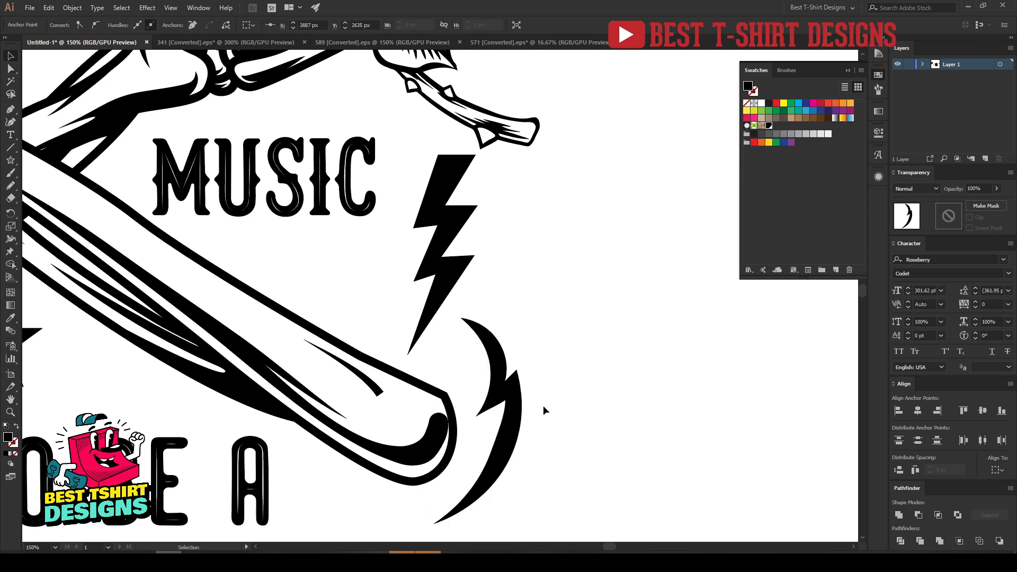
{"action": "left_click", "coordinate": [544, 410]}
{"action": "key", "text": "a"}
{"action": "key", "text": "ctrl+z"}
{"action": "key", "text": "ctrl+z"}
{"action": "key", "text": "ctrl+z"}
{"action": "key", "text": "ctrl+z"}
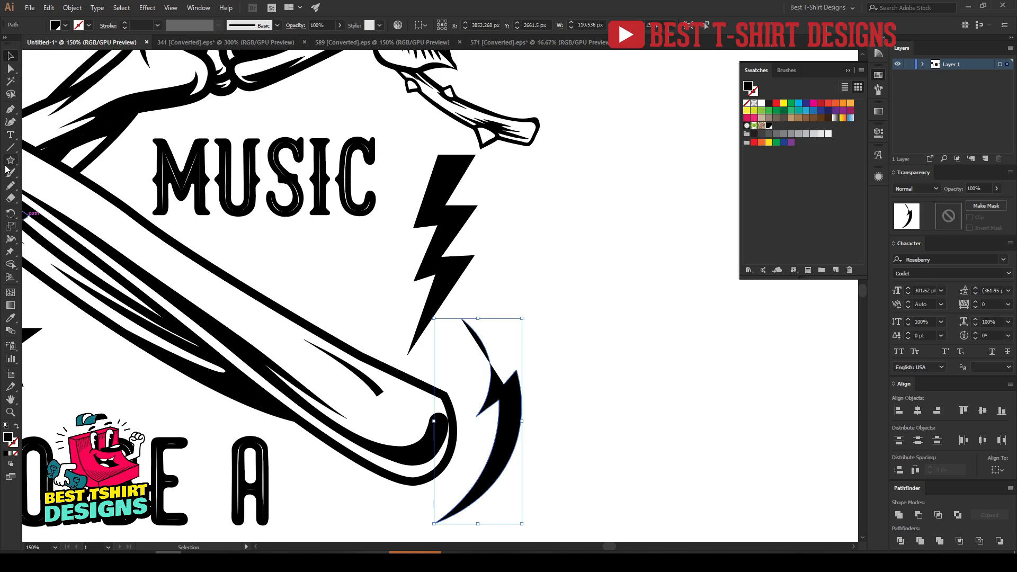
Finish the curved bolt by rounding its upper outer edge, closing the outline and adjusting its notch point with the Curvature Tool.
{"action": "left_click", "coordinate": [10, 126]}
{"action": "left_click", "coordinate": [494, 336]}
{"action": "left_click", "coordinate": [462, 319]}
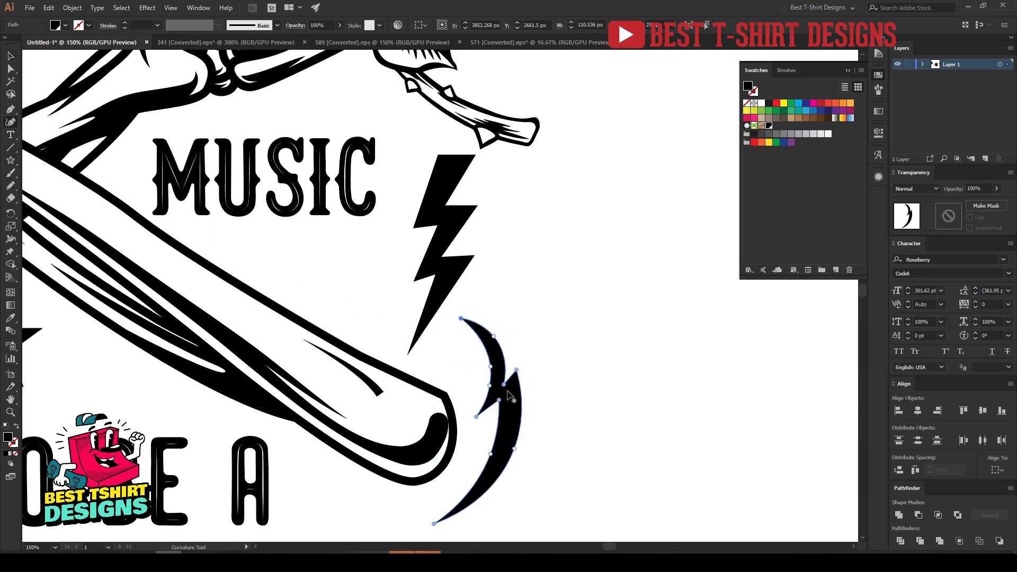
{"action": "left_click_drag", "start_coordinate": [500, 400], "coordinate": [526, 375]}
{"action": "key", "text": "v"}
{"action": "left_click", "coordinate": [553, 412]}
Copy the curved bolt to the outside of the left arm's lower end and reflect the copy across the vertical axis.
{"action": "scroll", "coordinate": [553, 411], "scroll_direction": "down", "scroll_amount": 3}
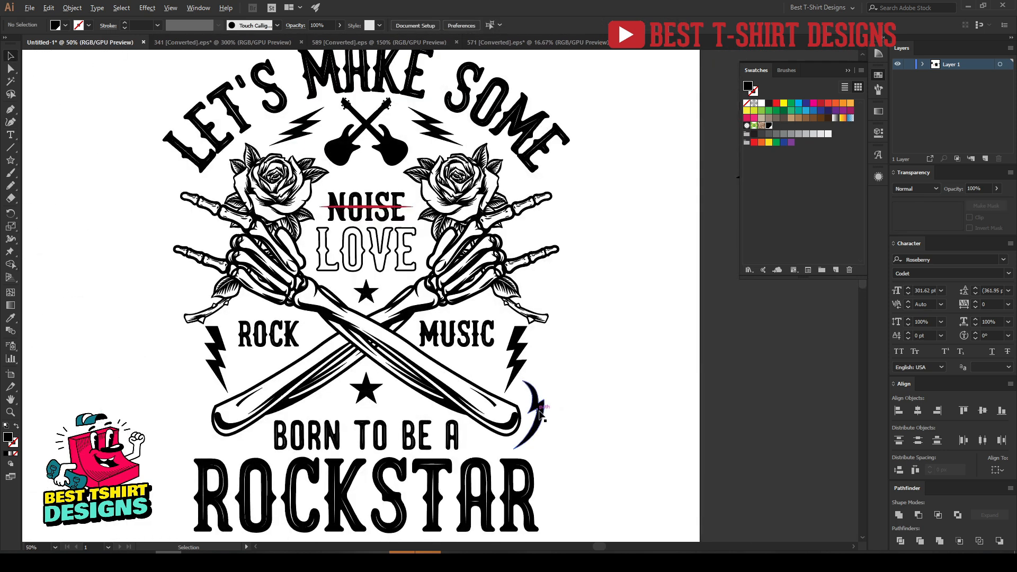
{"action": "left_click_drag", "start_coordinate": [542, 416], "coordinate": [209, 414]}
{"action": "key", "text": "o"}
{"action": "left_click", "coordinate": [531, 347]}
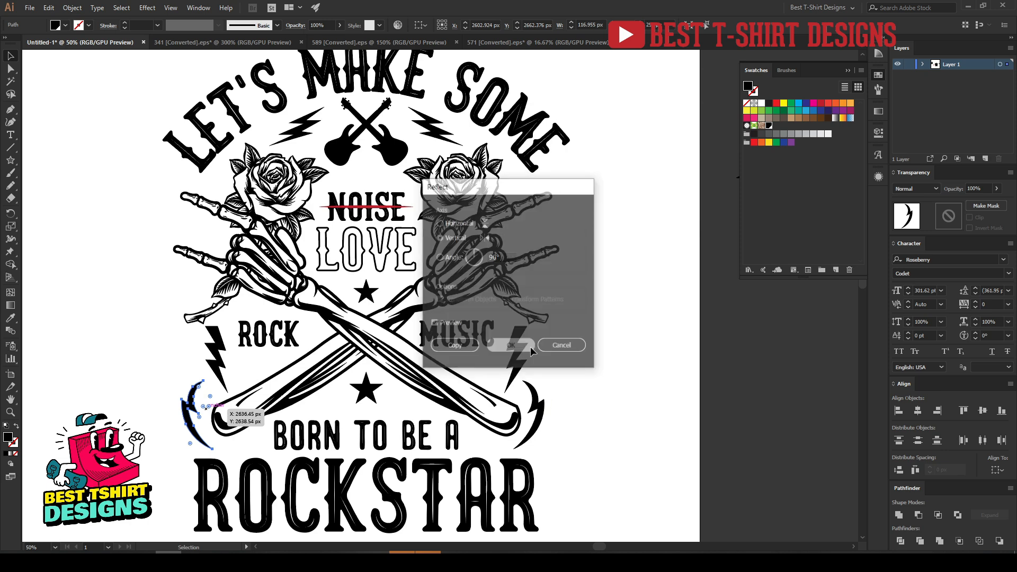
Nudge the mirrored bolt right toward the arm's end and align both curved bolts on their vertical centres.
{"action": "key", "text": "Right"}
{"action": "key", "text": "Right"}
{"action": "key", "text": "Right"}
{"action": "key", "text": "Right"}
{"action": "key", "text": "Right"}
{"action": "key", "text": "Right"}
{"action": "key", "text": "Right"}
{"action": "key", "text": "Right"}
{"action": "key", "text": "Right"}
{"action": "key", "text": "Right"}
{"action": "key", "text": "Right"}
{"action": "key", "text": "Right"}
{"action": "key", "text": "Right"}
{"action": "key", "text": "Right"}
{"action": "key", "text": "Right"}
{"action": "key", "text": "Right"}
{"action": "key", "text": "Right"}
{"action": "key", "text": "Right"}
{"action": "key", "text": "Right"}
{"action": "key", "text": "Right"}
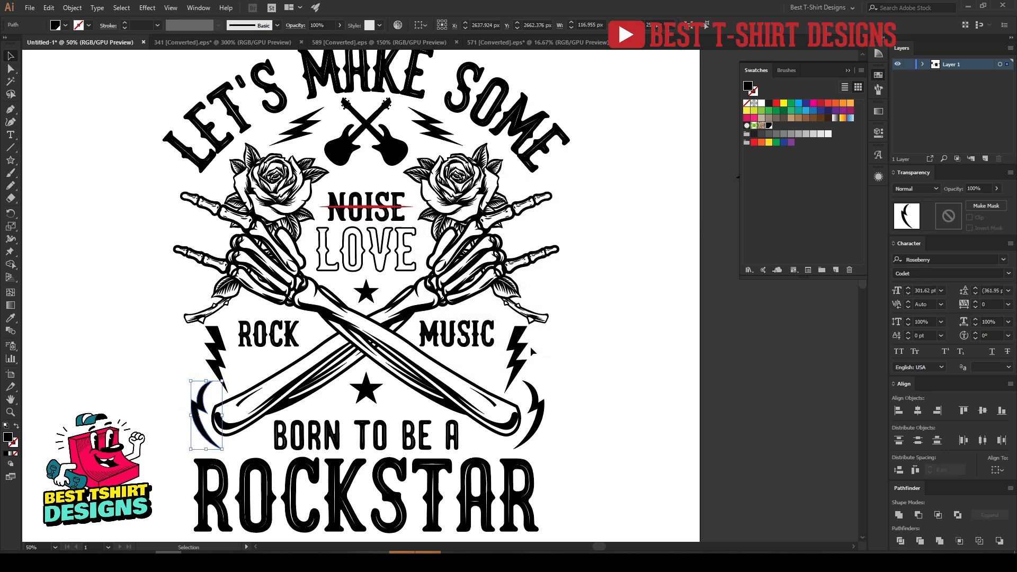
{"action": "left_click", "coordinate": [538, 404], "text": "shift"}
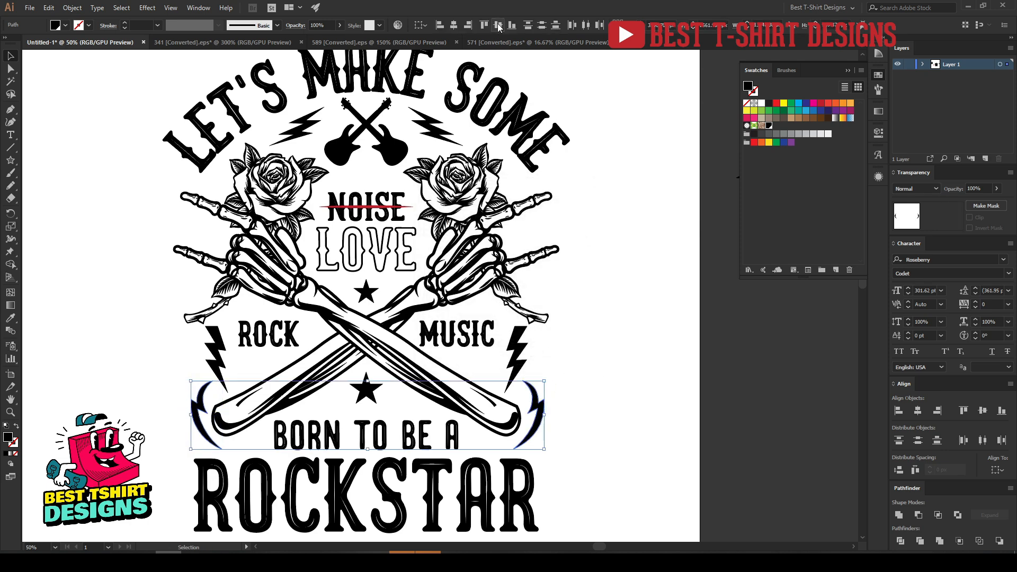
{"action": "left_click", "coordinate": [604, 306]}
{"action": "key", "text": "ctrl+minus"}
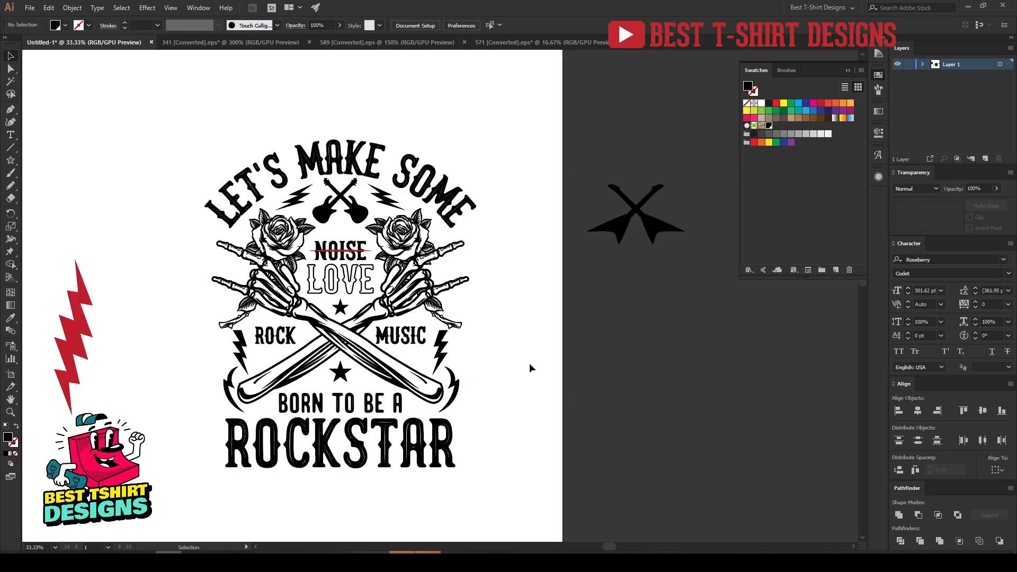
Select the whole T-shirt design, expand its appearance and objects, and group it.
{"action": "left_click_drag", "start_coordinate": [159, 118], "coordinate": [535, 518]}
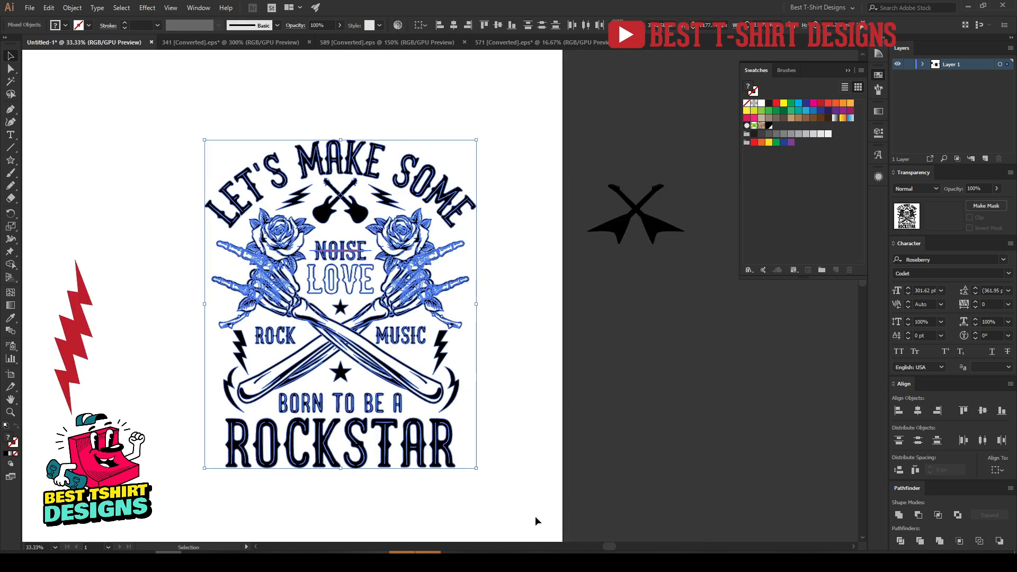
{"action": "left_click", "coordinate": [72, 7]}
{"action": "left_click", "coordinate": [100, 134]}
{"action": "left_click", "coordinate": [77, 9]}
{"action": "left_click", "coordinate": [91, 125]}
{"action": "left_click_drag", "start_coordinate": [169, 98], "coordinate": [525, 488]}
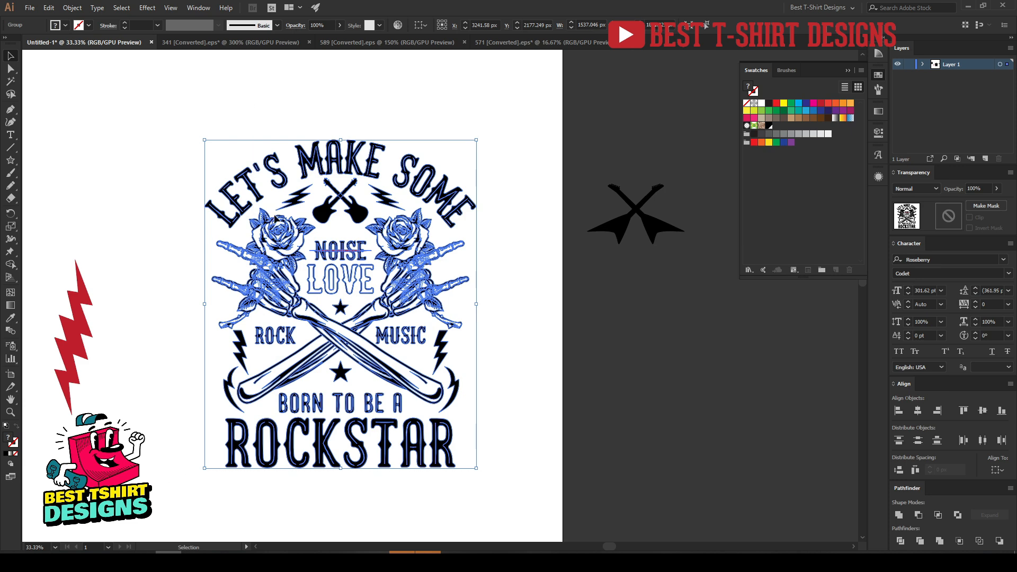
{"action": "left_click", "coordinate": [66, 10]}
{"action": "left_click", "coordinate": [104, 121]}
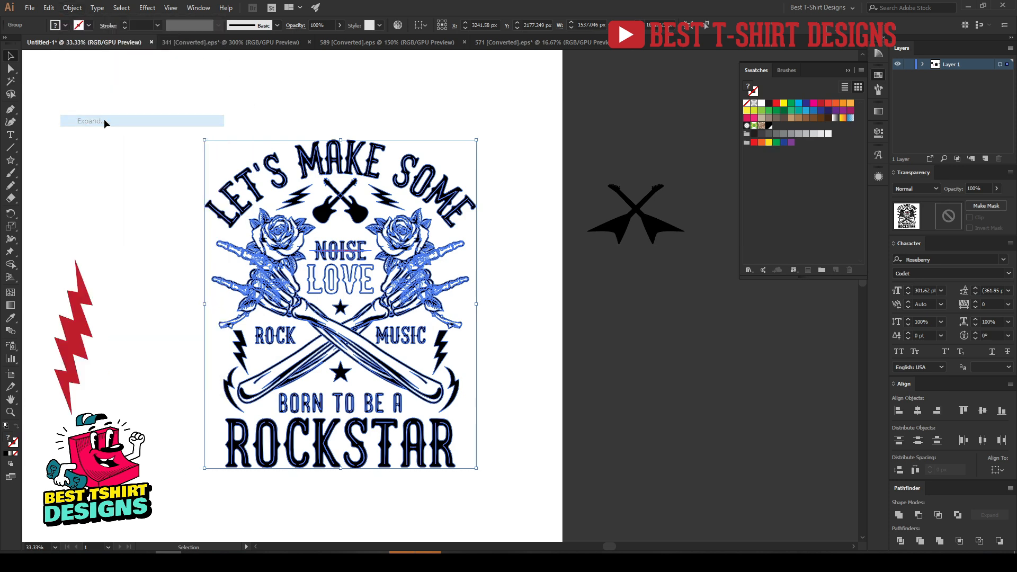
{"action": "left_click", "coordinate": [509, 351]}
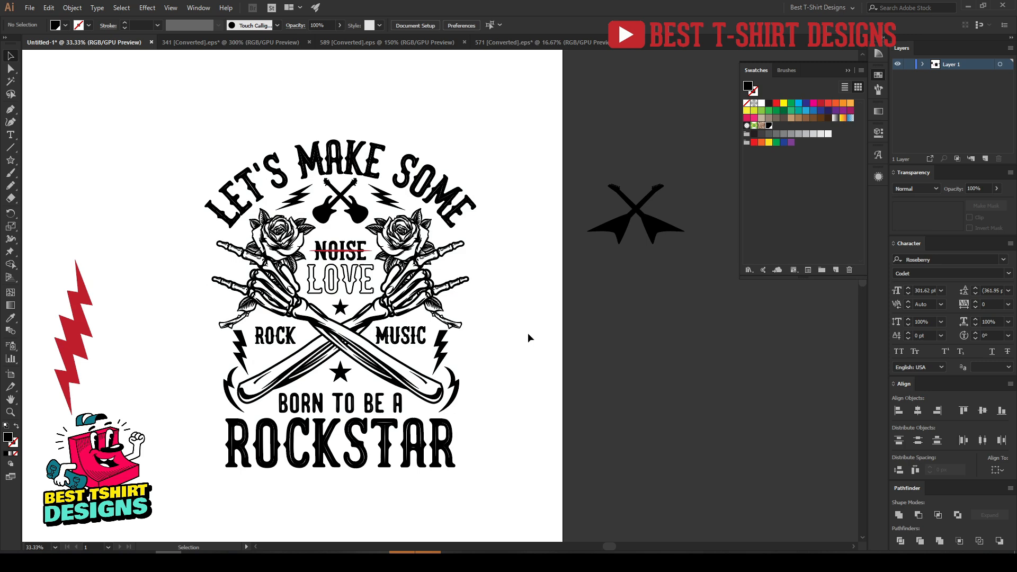
Isolate the design group and fill LET'S MAKE SOME and ROCKSTAR with dark red.
{"action": "left_click", "coordinate": [395, 381]}
{"action": "double_click", "coordinate": [394, 381]}
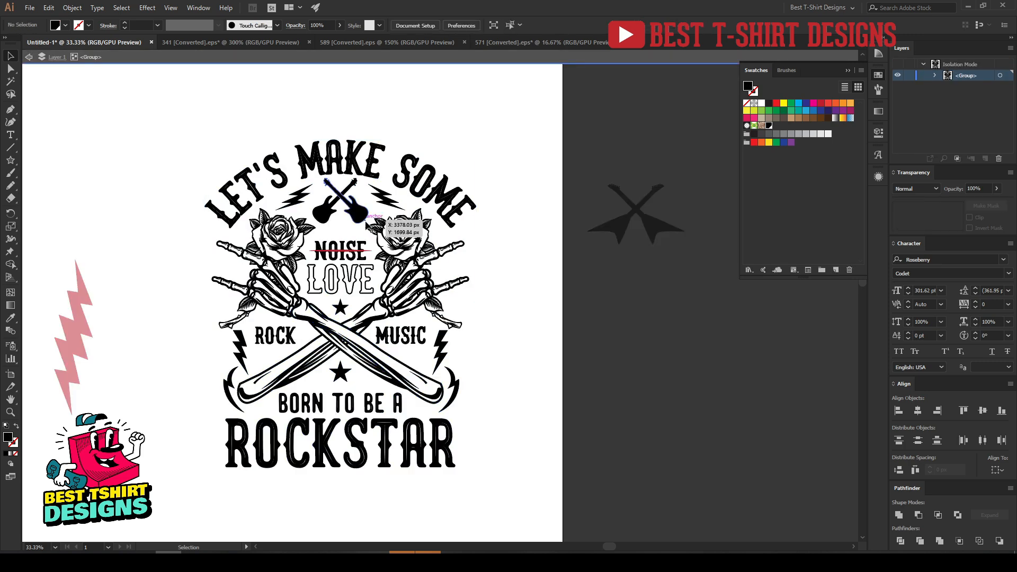
{"action": "left_click", "coordinate": [353, 164]}
{"action": "left_click", "coordinate": [385, 419], "text": "shift"}
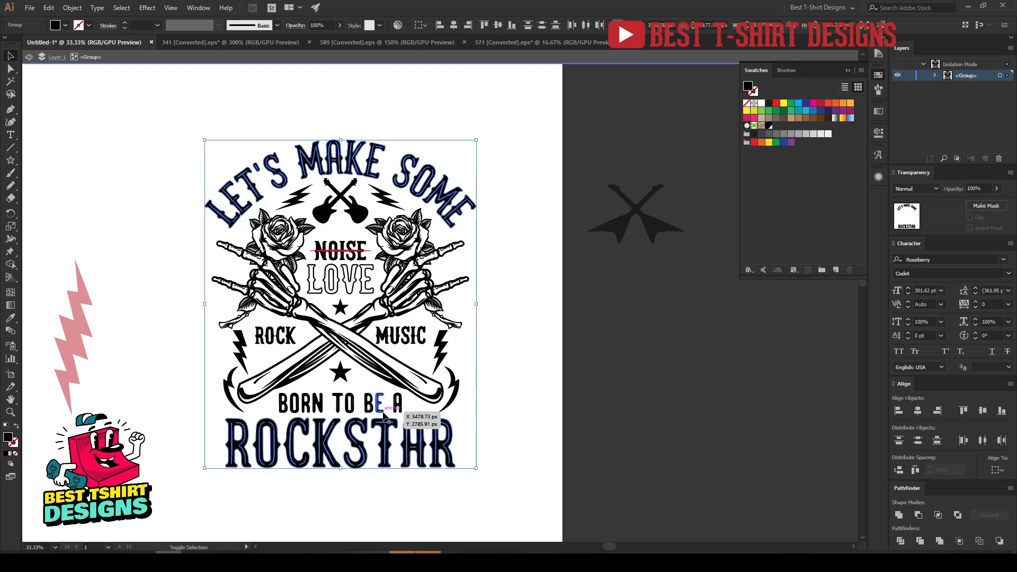
{"action": "left_click", "coordinate": [820, 104]}
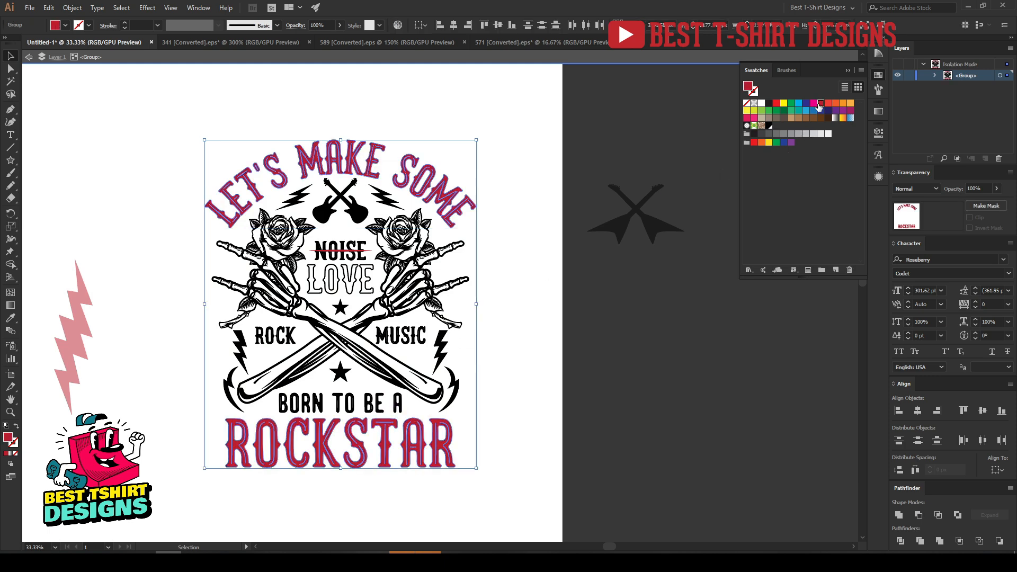
{"action": "left_click", "coordinate": [489, 365]}
Fill BORN TO BE A and the ROCK and MUSIC words with white.
{"action": "left_click", "coordinate": [397, 403]}
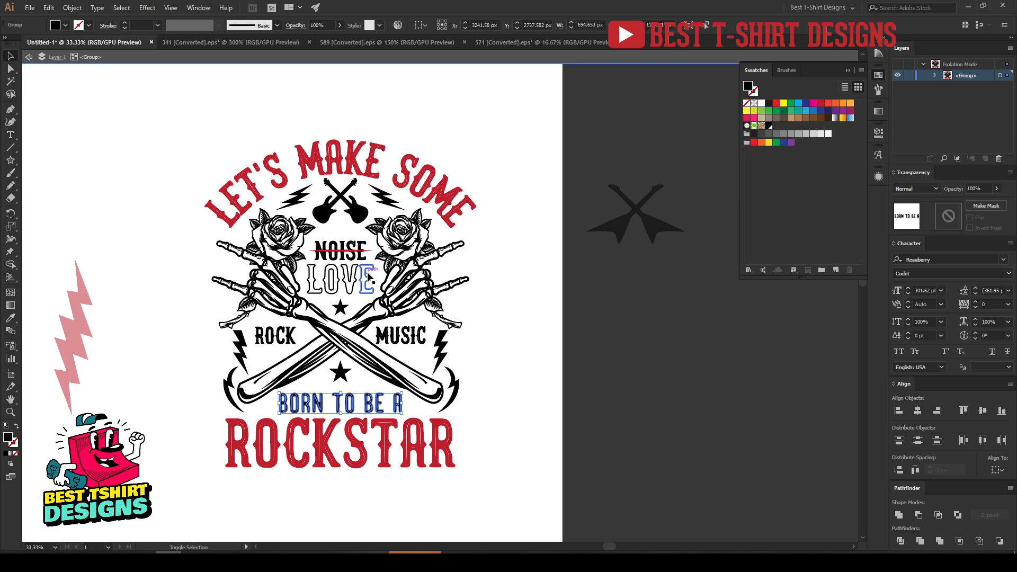
{"action": "left_click", "coordinate": [401, 339], "text": "shift"}
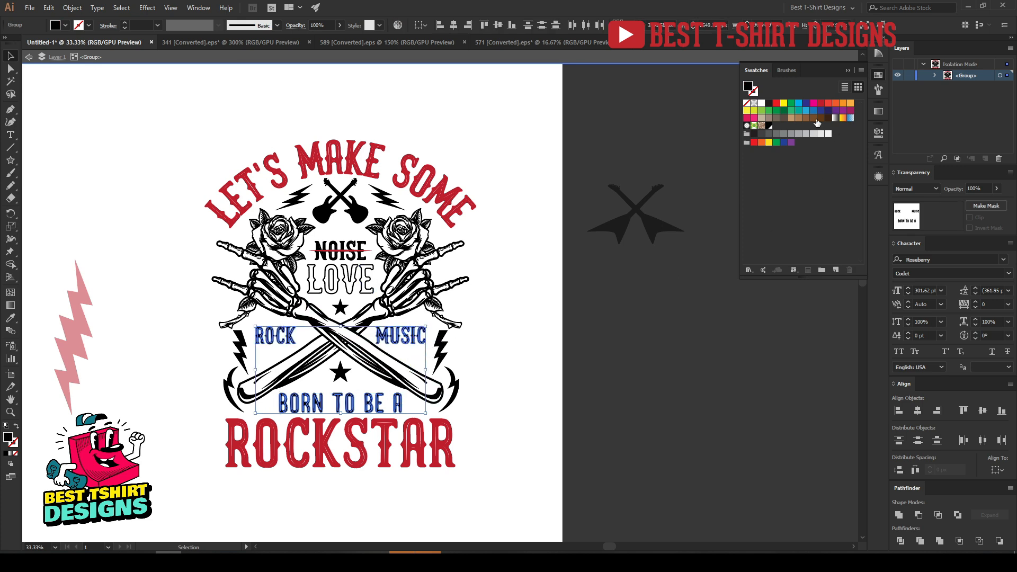
{"action": "left_click", "coordinate": [762, 103]}
{"action": "left_click", "coordinate": [534, 356]}
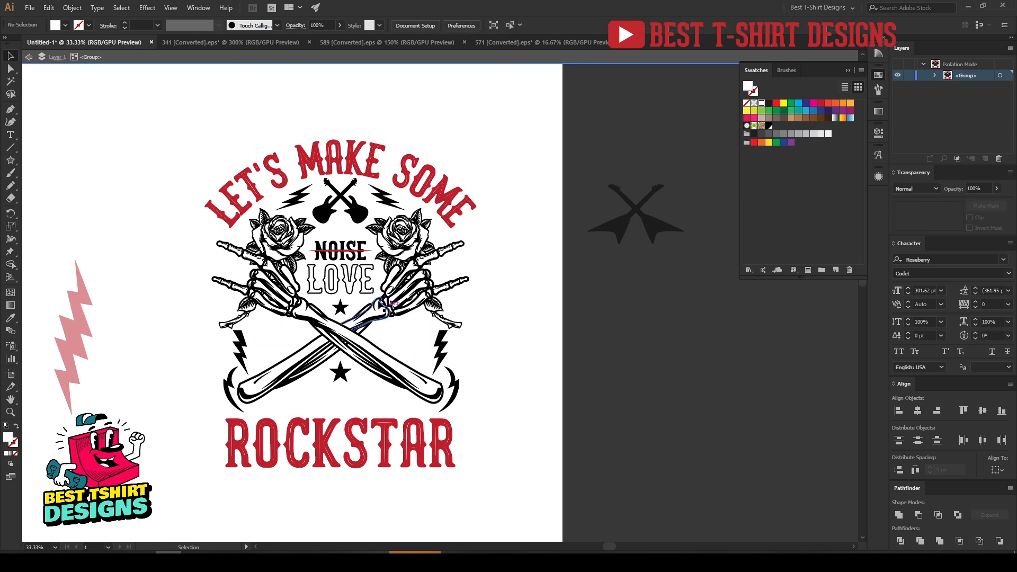
Isolate the NOISE and LOVE group inside the design and recolour the LOVE lettering dark red.
{"action": "scroll", "coordinate": [344, 256], "scroll_direction": "up", "scroll_amount": 2}
{"action": "left_click", "coordinate": [352, 296]}
{"action": "key", "text": "Escape"}
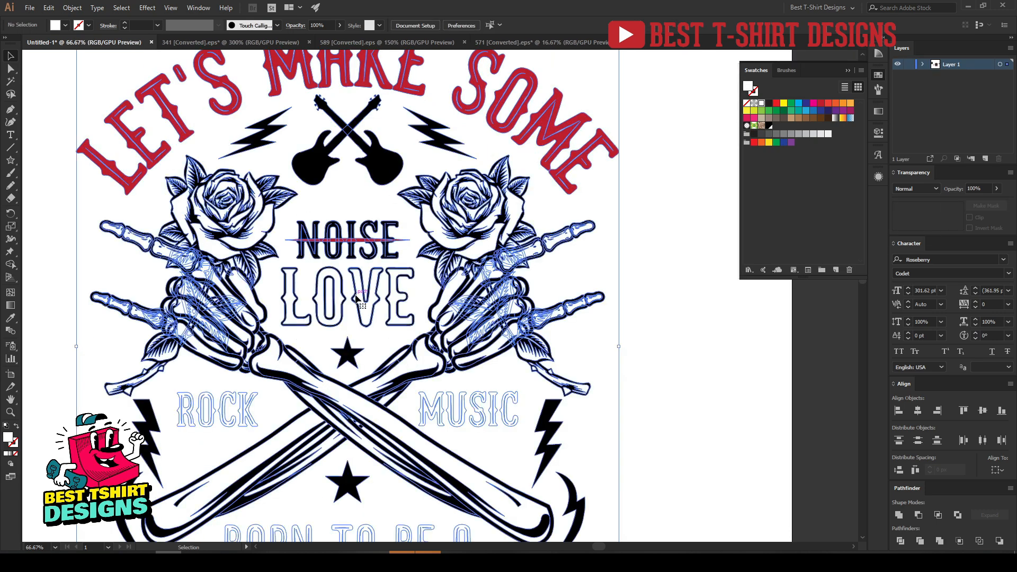
{"action": "double_click", "coordinate": [356, 298]}
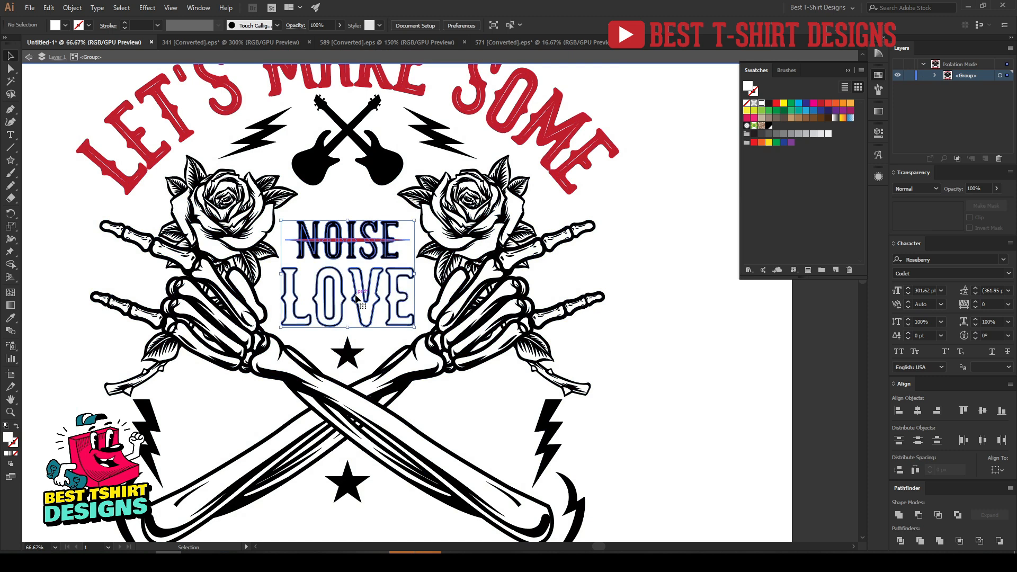
{"action": "left_click", "coordinate": [356, 298]}
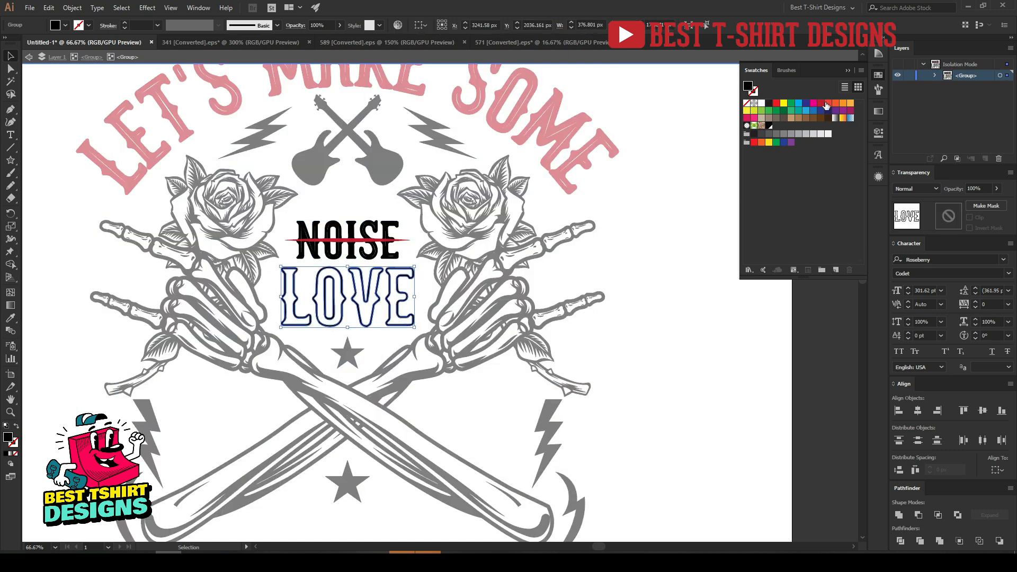
Fill the NOISE lettering with white and leave isolation mode.
{"action": "left_click", "coordinate": [361, 250]}
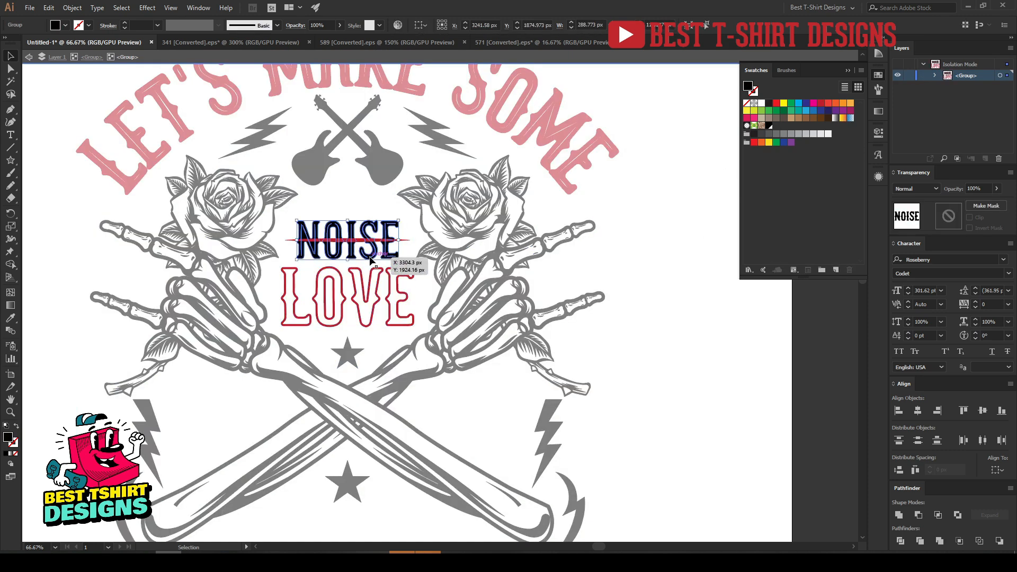
{"action": "left_click", "coordinate": [761, 104]}
{"action": "left_click", "coordinate": [637, 262]}
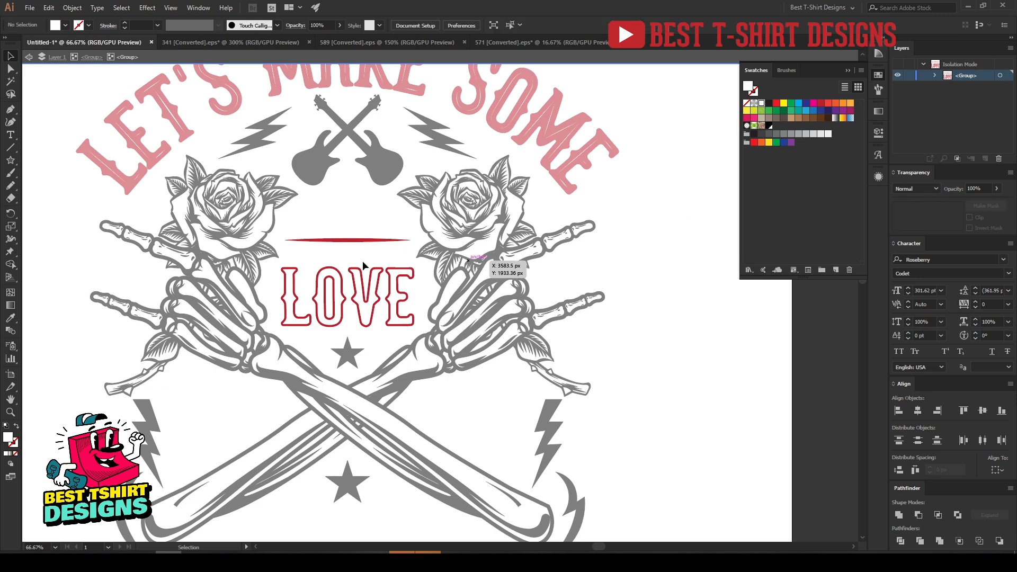
{"action": "scroll", "coordinate": [353, 265], "scroll_direction": "down", "scroll_amount": 1}
{"action": "double_click", "coordinate": [608, 376]}
{"action": "scroll", "coordinate": [477, 355], "scroll_direction": "down", "scroll_amount": 1}
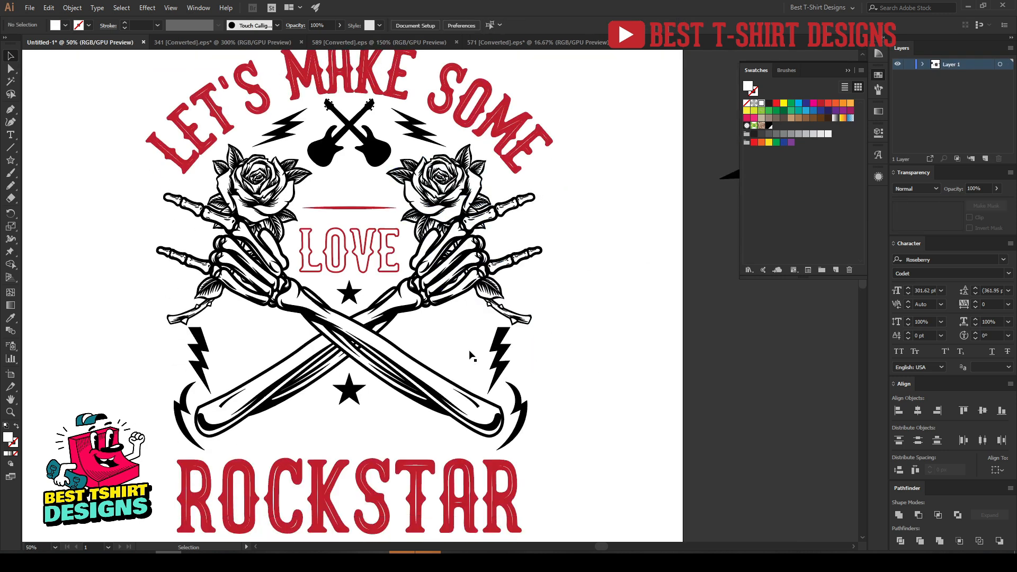
Isolate the roses inside the design, unite a duplicate into a solid silhouette and fill it dark red behind the black line art.
{"action": "double_click", "coordinate": [444, 194]}
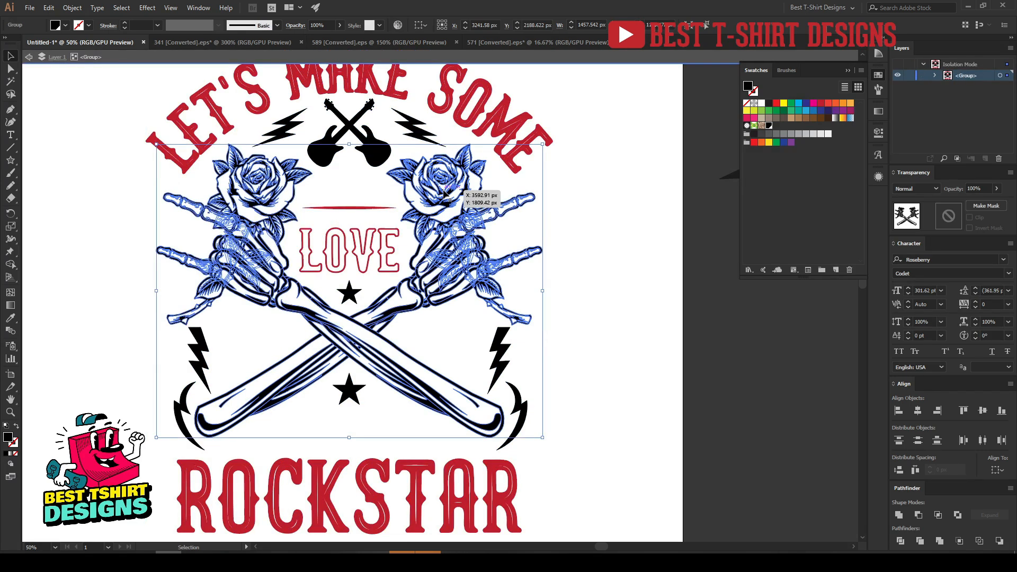
{"action": "double_click", "coordinate": [444, 193]}
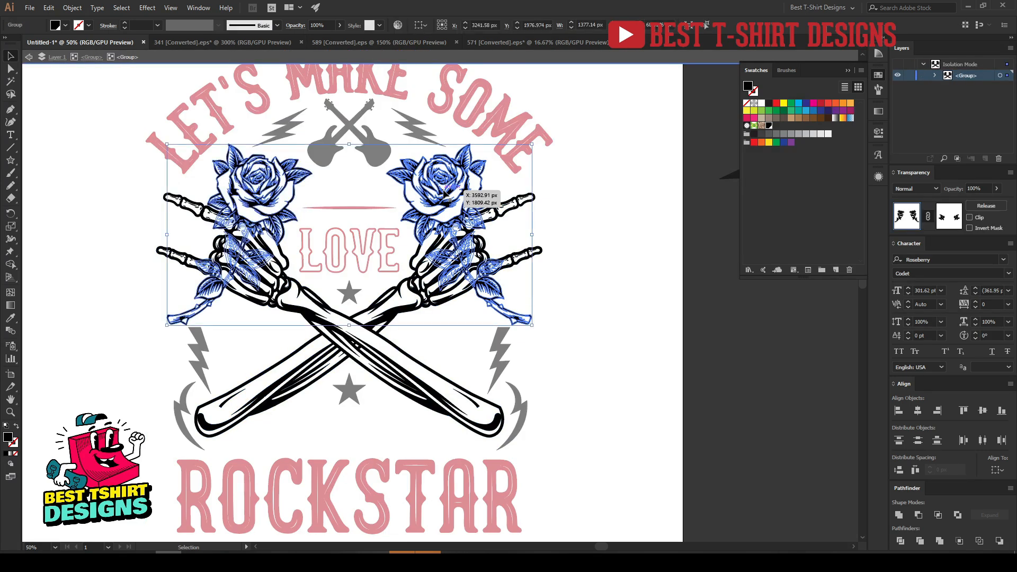
{"action": "key", "text": "a"}
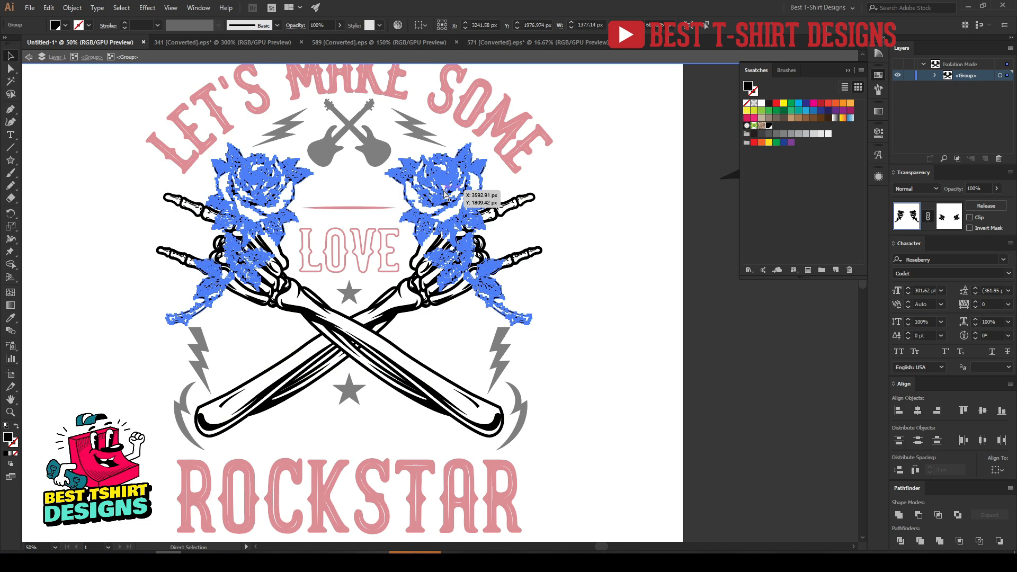
{"action": "key", "text": "v"}
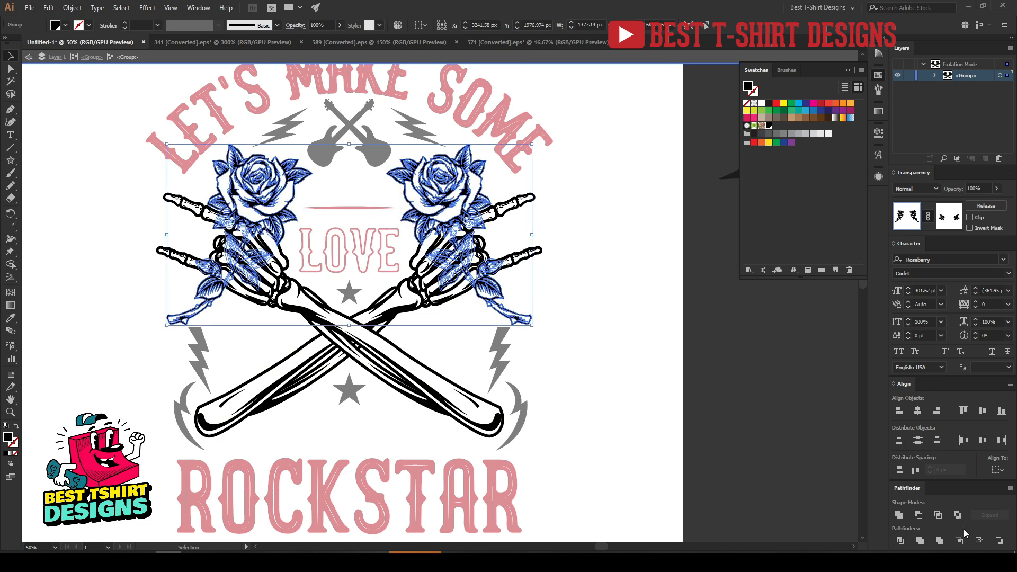
{"action": "left_click", "coordinate": [899, 515]}
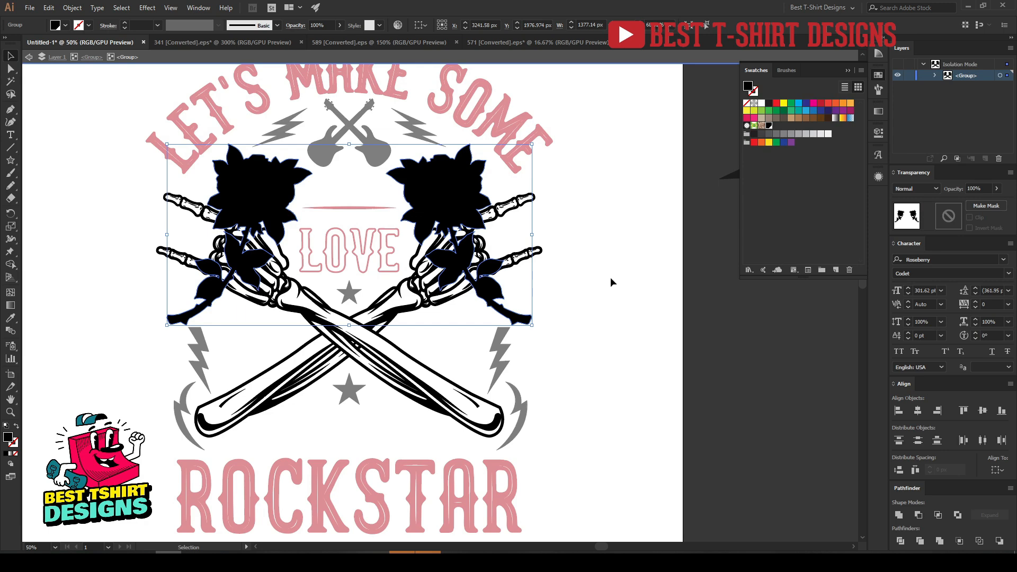
{"action": "left_click", "coordinate": [821, 104]}
{"action": "left_click", "coordinate": [647, 250]}
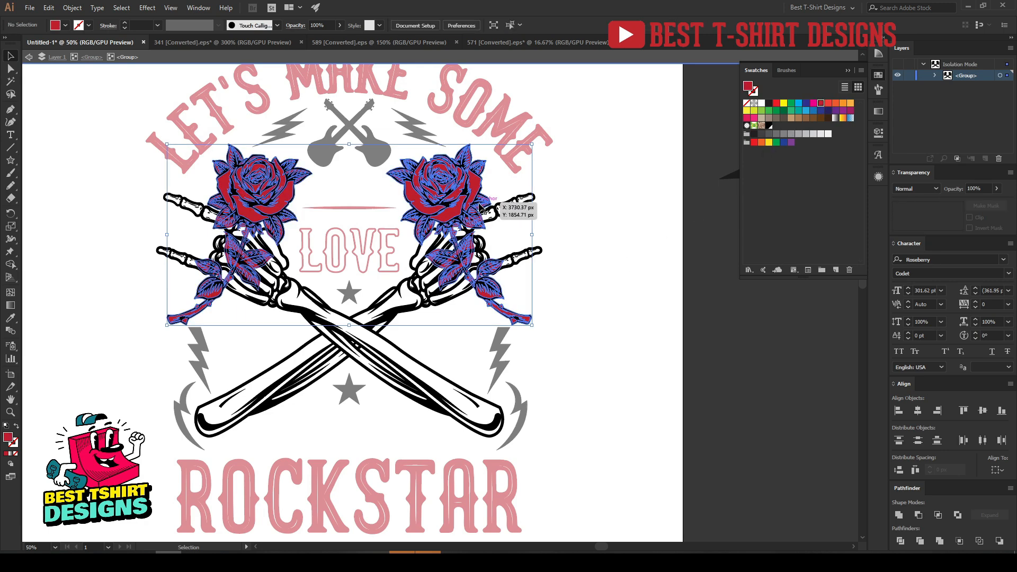
Copy the hand-shaped opacity mask from the black roses onto the red rose silhouette, with Clip turned off, and exit mask editing.
{"action": "left_click", "coordinate": [481, 207]}
{"action": "left_click", "coordinate": [953, 225]}
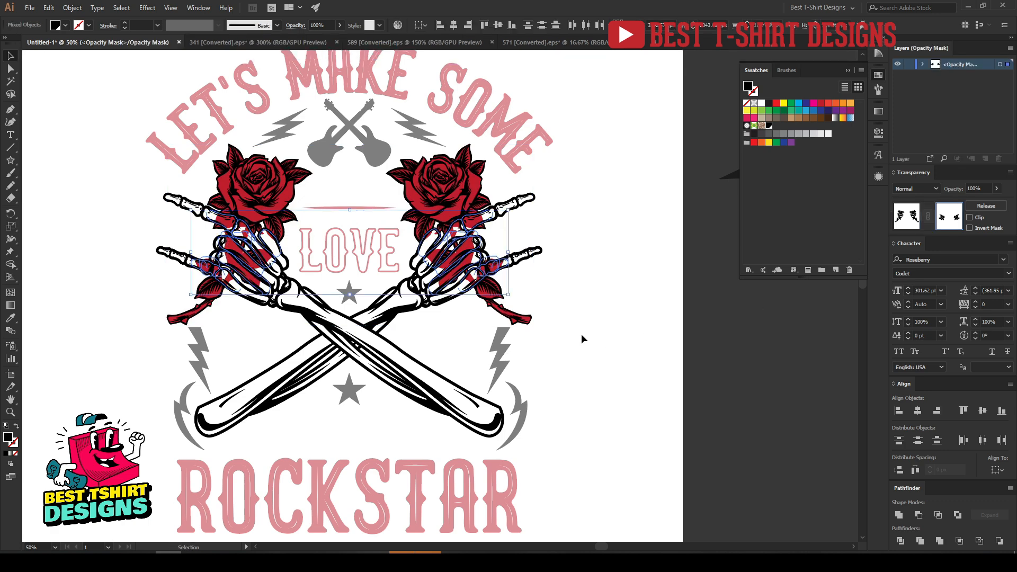
{"action": "left_click", "coordinate": [906, 221]}
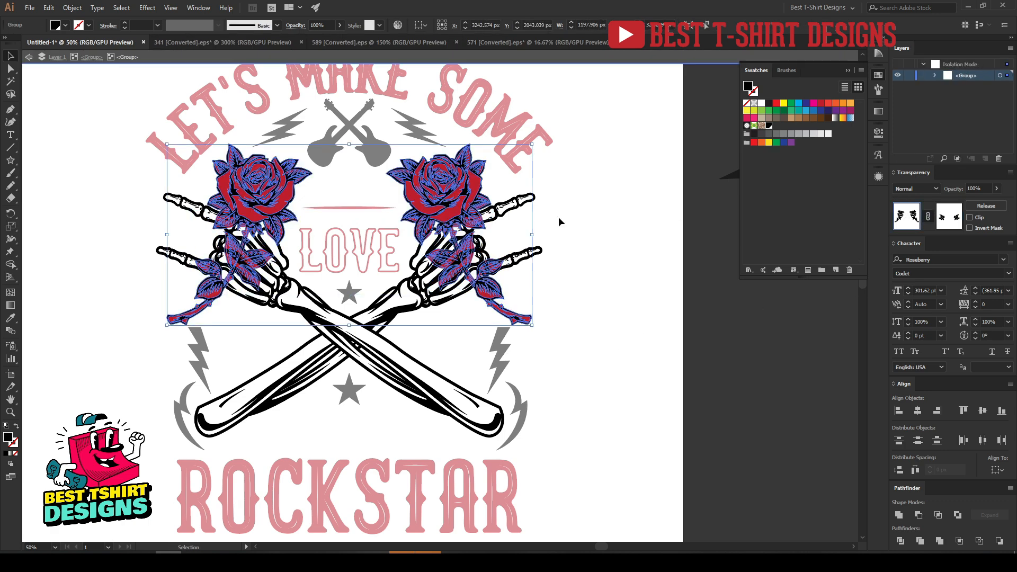
{"action": "double_click", "coordinate": [945, 217]}
{"action": "left_click", "coordinate": [969, 218]}
{"action": "key", "text": "ctrl+f"}
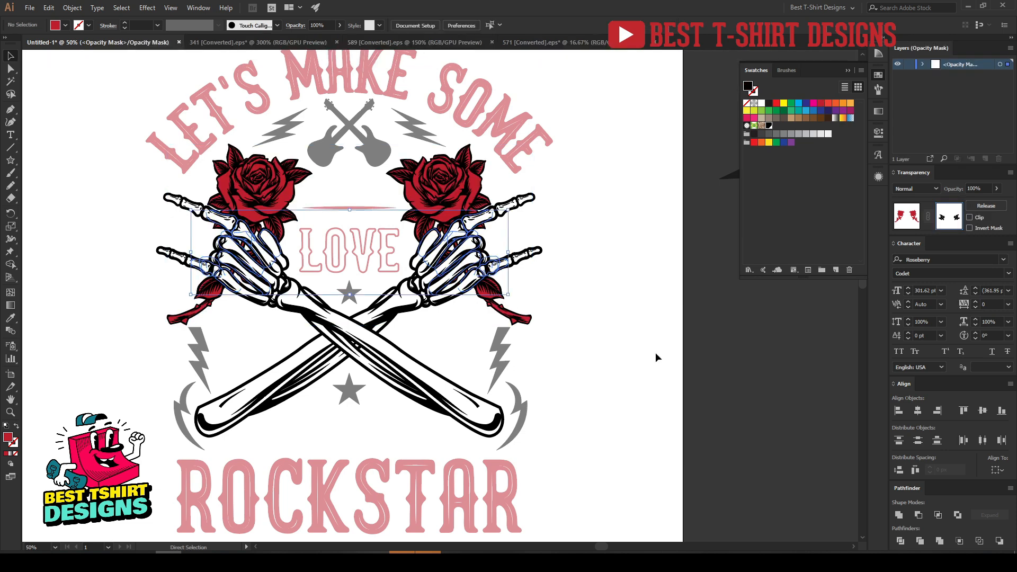
{"action": "left_click", "coordinate": [917, 218]}
{"action": "left_click", "coordinate": [543, 423]}
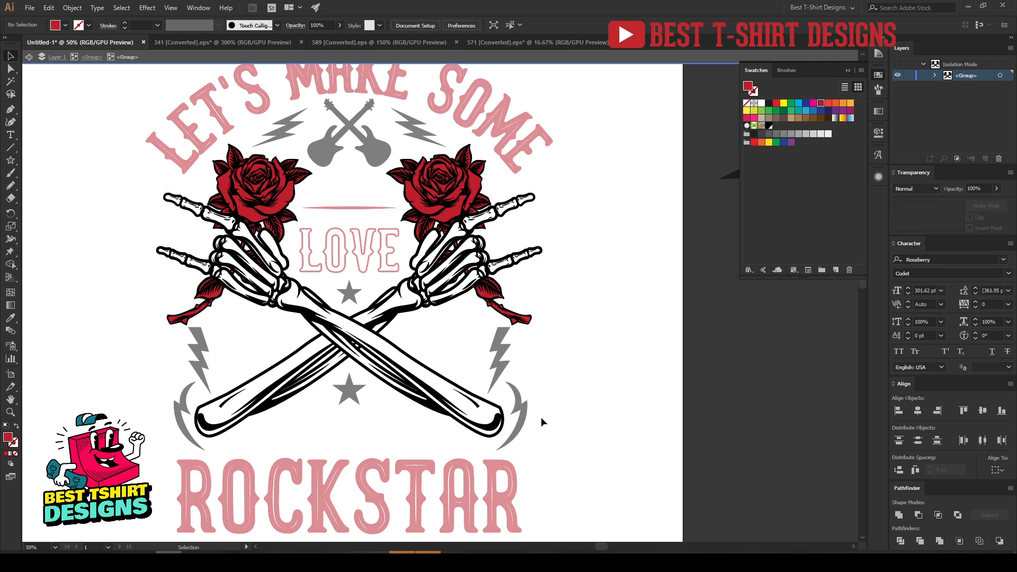
Unite a duplicate of the skeleton arms into a solid silhouette and fill it white behind the black line art.
{"action": "left_click", "coordinate": [497, 428]}
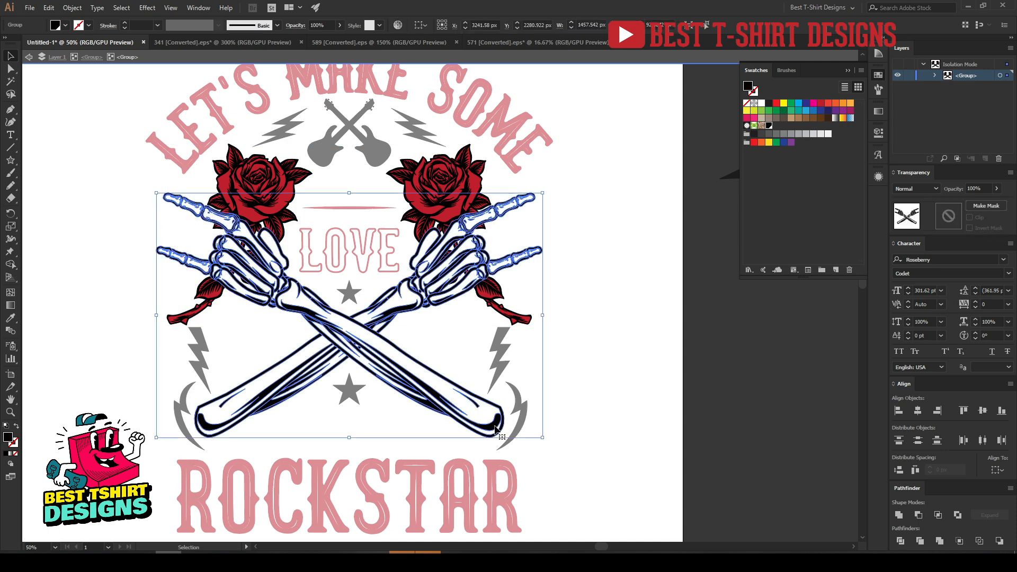
{"action": "key", "text": "a"}
{"action": "key", "text": "v"}
{"action": "left_click", "coordinate": [899, 515]}
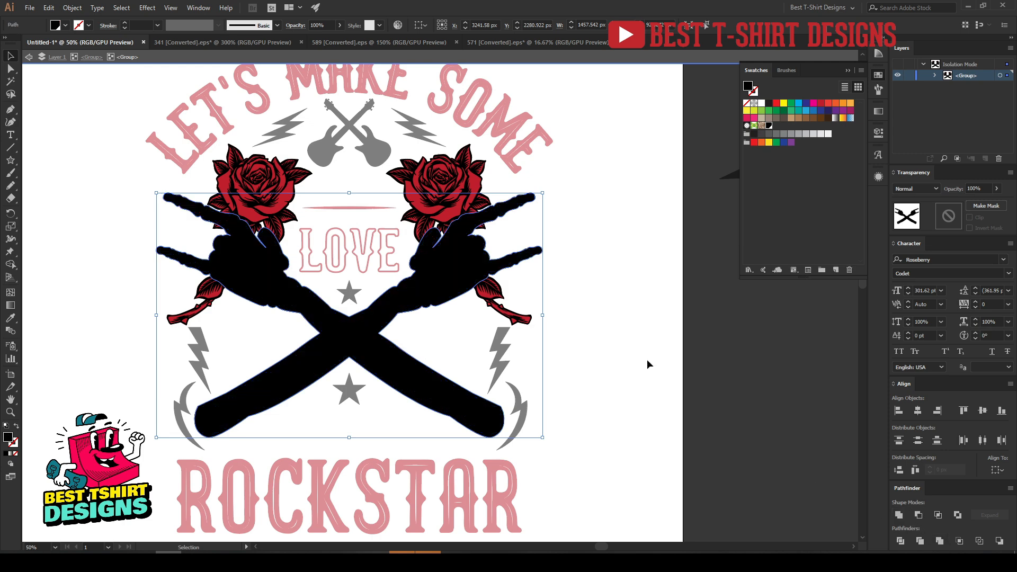
{"action": "left_click", "coordinate": [760, 104]}
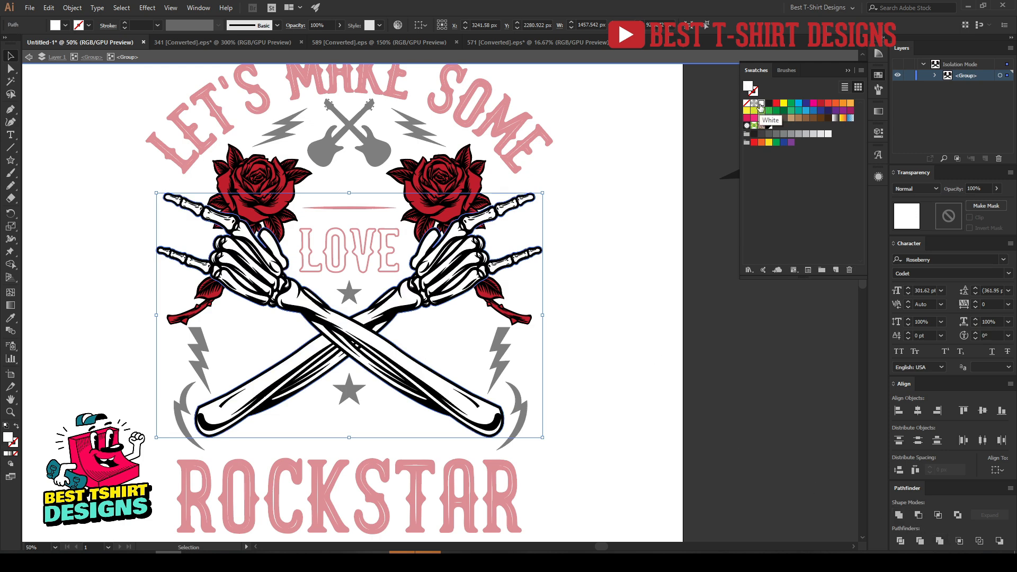
{"action": "left_click", "coordinate": [623, 326]}
Remove the white areas covering the gaps between the skeleton fingers with Shape Builder on both arm layers, and leave isolation mode.
{"action": "left_click", "coordinate": [490, 429]}
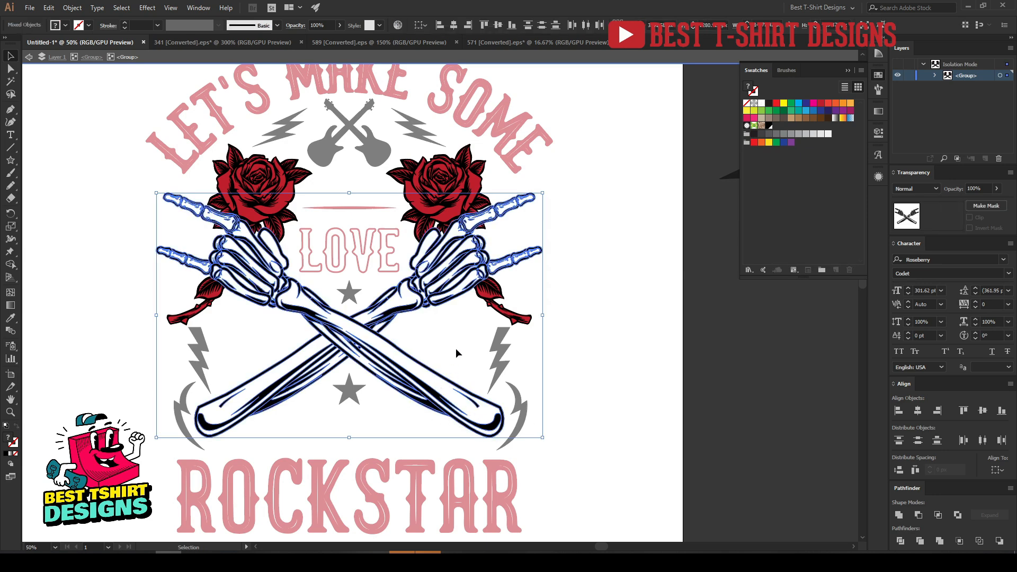
{"action": "key", "text": "shift+m"}
{"action": "scroll", "coordinate": [456, 255], "scroll_direction": "up", "scroll_amount": 4}
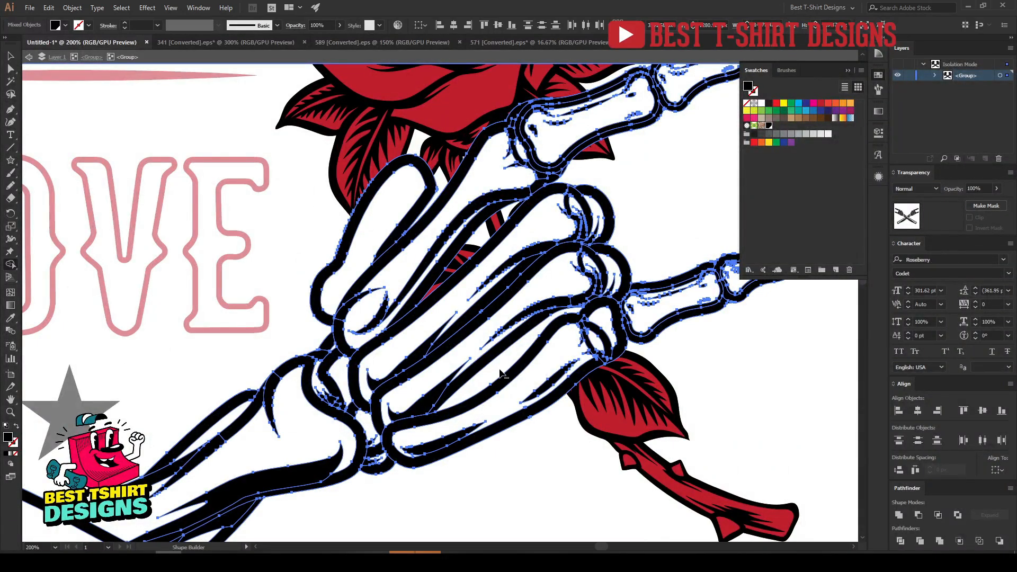
{"action": "scroll", "coordinate": [572, 360], "scroll_direction": "down", "scroll_amount": 5}
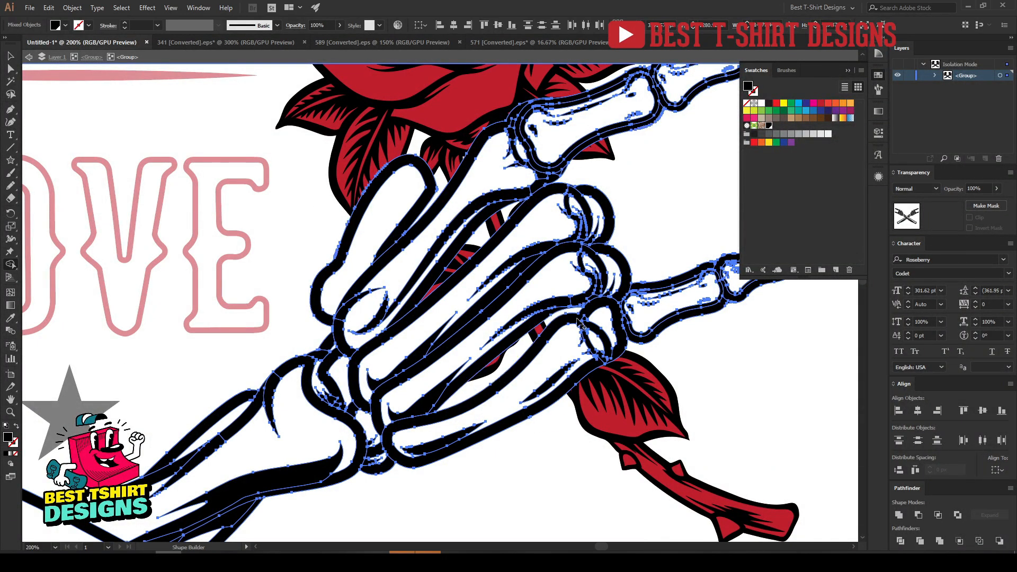
{"action": "scroll", "coordinate": [277, 324], "scroll_direction": "up", "scroll_amount": 2}
{"action": "scroll", "coordinate": [277, 324], "scroll_direction": "up", "scroll_amount": 4}
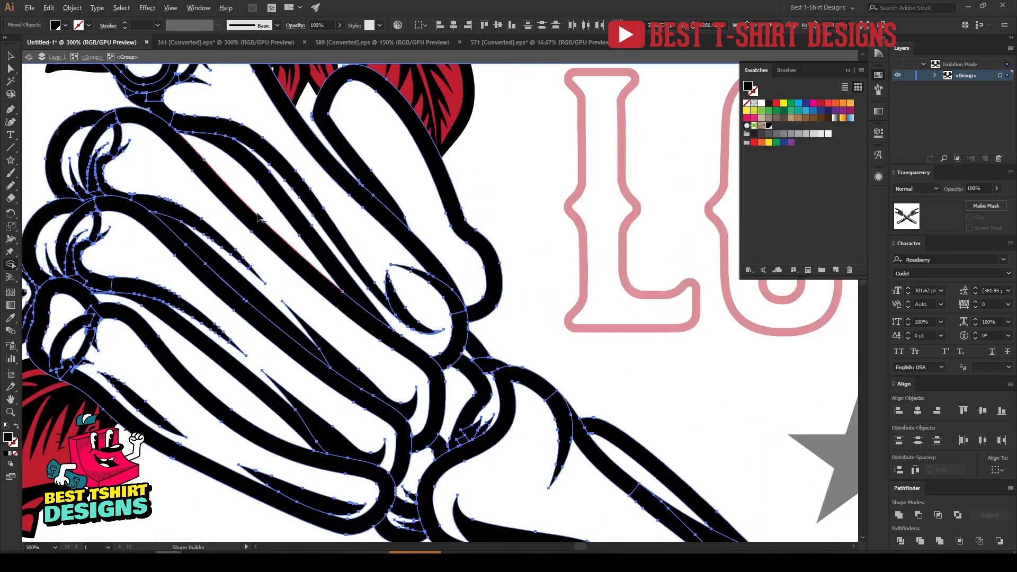
{"action": "left_click", "coordinate": [330, 283], "text": "alt"}
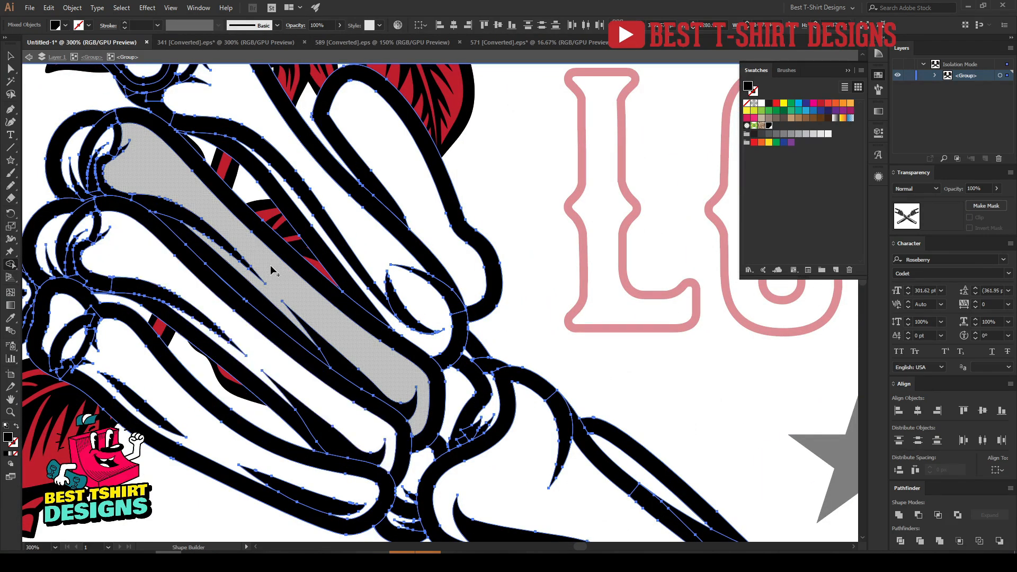
{"action": "scroll", "coordinate": [271, 270], "scroll_direction": "down", "scroll_amount": 4}
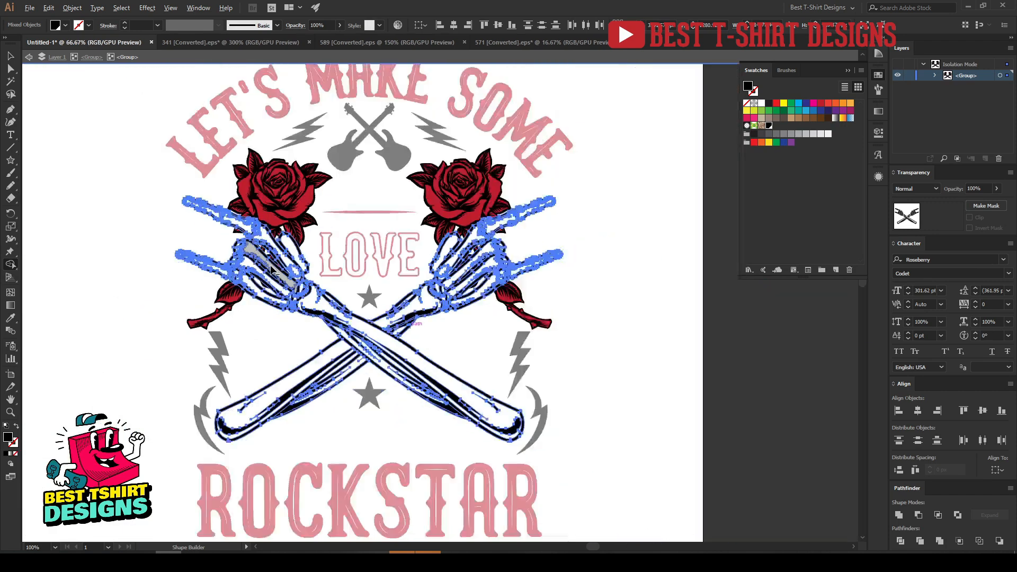
{"action": "key", "text": "v"}
{"action": "double_click", "coordinate": [580, 352]}
Draw a black rectangle about 2109 by 2244 px around the whole design and send it to the back.
{"action": "scroll", "coordinate": [465, 328], "scroll_direction": "down", "scroll_amount": 2}
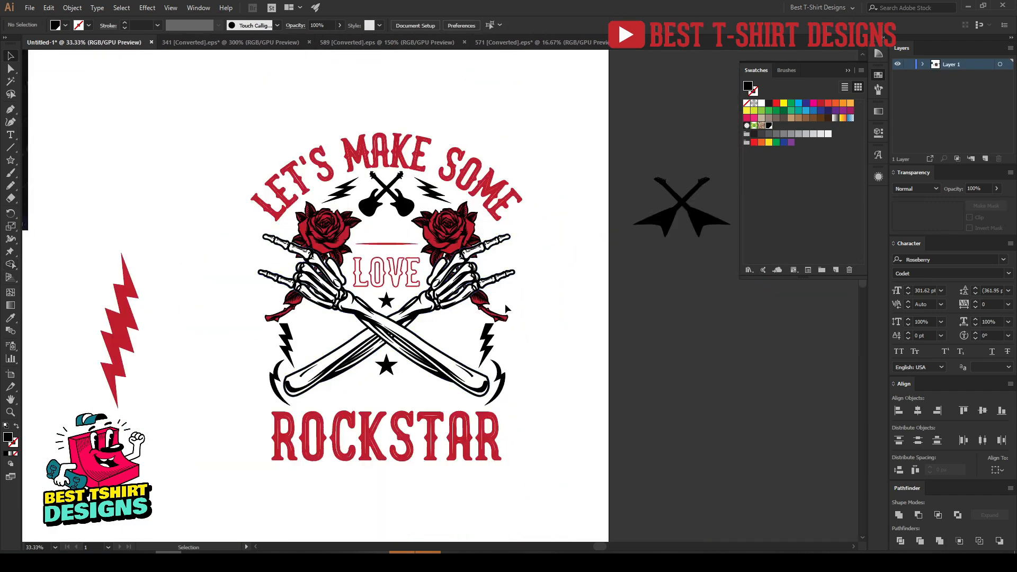
{"action": "left_click", "coordinate": [11, 160]}
{"action": "left_click", "coordinate": [53, 159]}
{"action": "mouse_move", "coordinate": [212, 109]}
{"action": "left_mouse_down"}
{"action": "mouse_move", "coordinate": [356, 282]}
{"action": "mouse_move", "coordinate": [584, 504]}
{"action": "left_mouse_up"}
{"action": "right_click", "coordinate": [465, 250]}
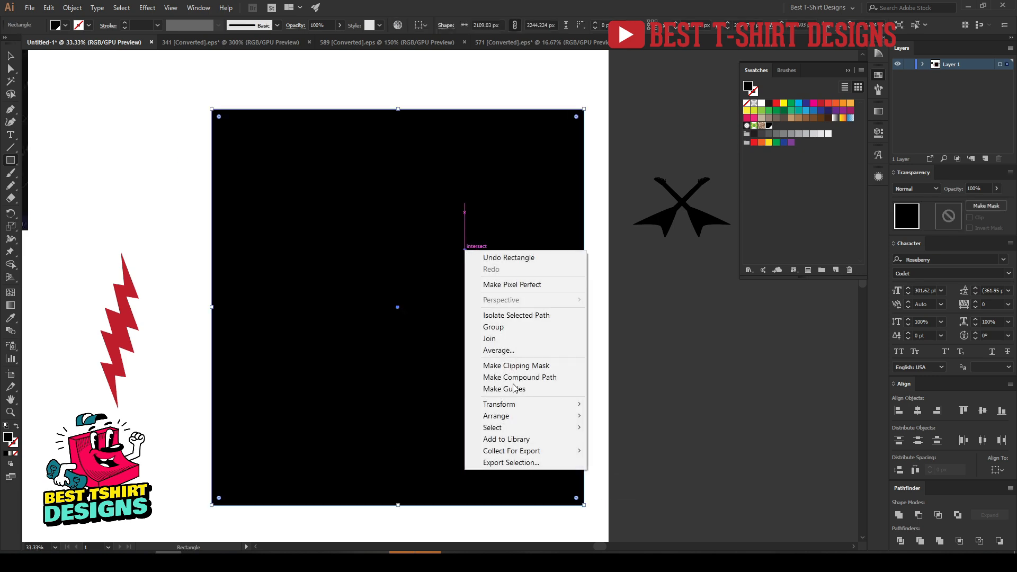
{"action": "left_click", "coordinate": [645, 451]}
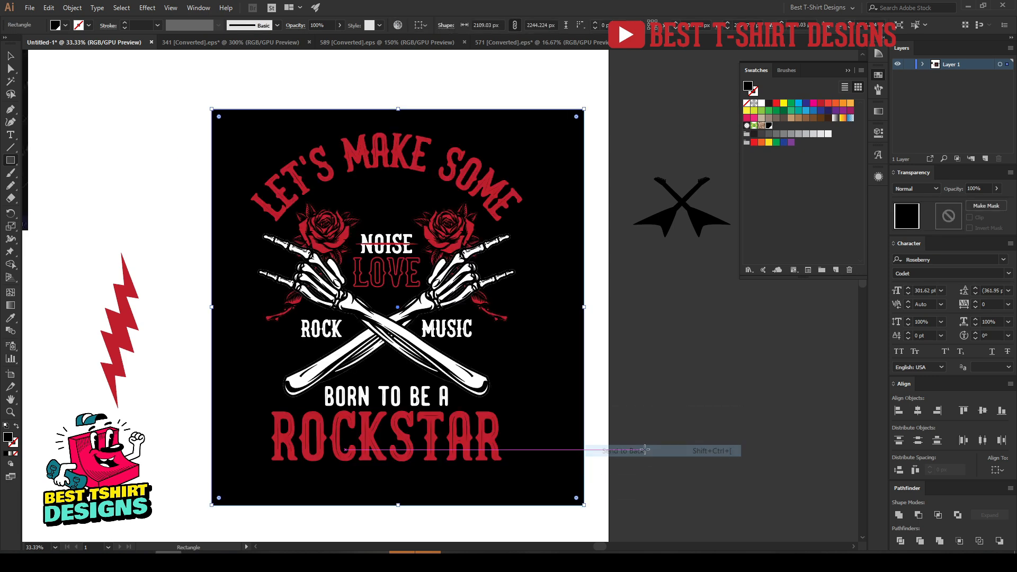
{"action": "key", "text": "v"}
{"action": "left_click", "coordinate": [619, 386]}
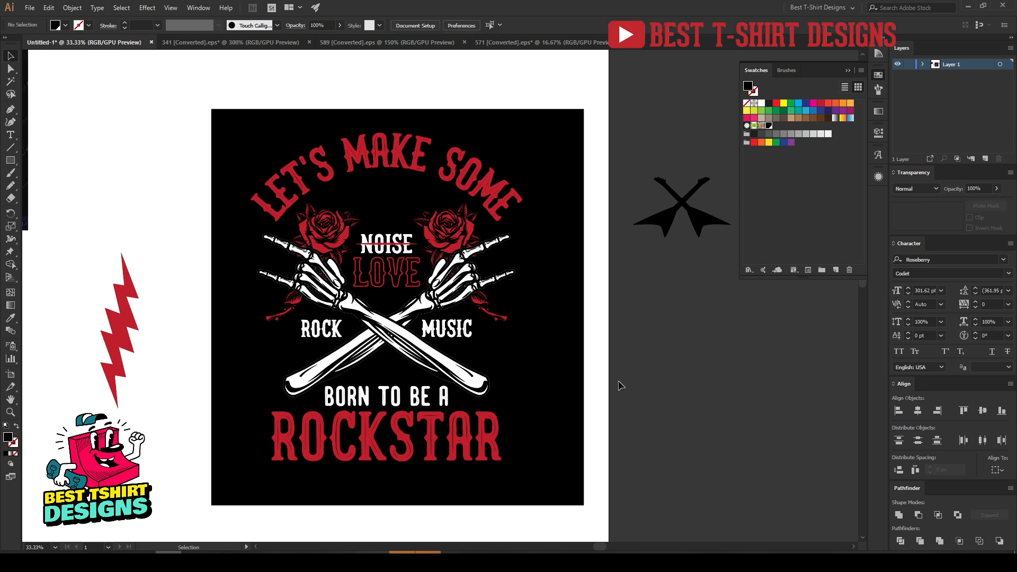
Isolate the design group and fill the lightning bolts and curved bolts beside the arms with dark red.
{"action": "left_click", "coordinate": [506, 381]}
{"action": "double_click", "coordinate": [506, 381]}
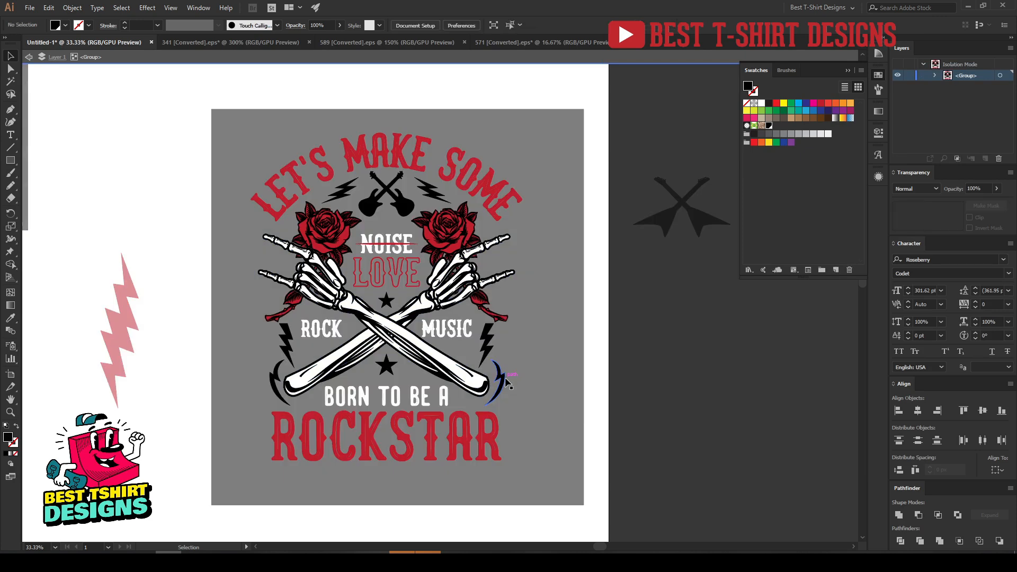
{"action": "left_click", "coordinate": [286, 344], "text": "shift"}
{"action": "left_click", "coordinate": [276, 377], "text": "shift"}
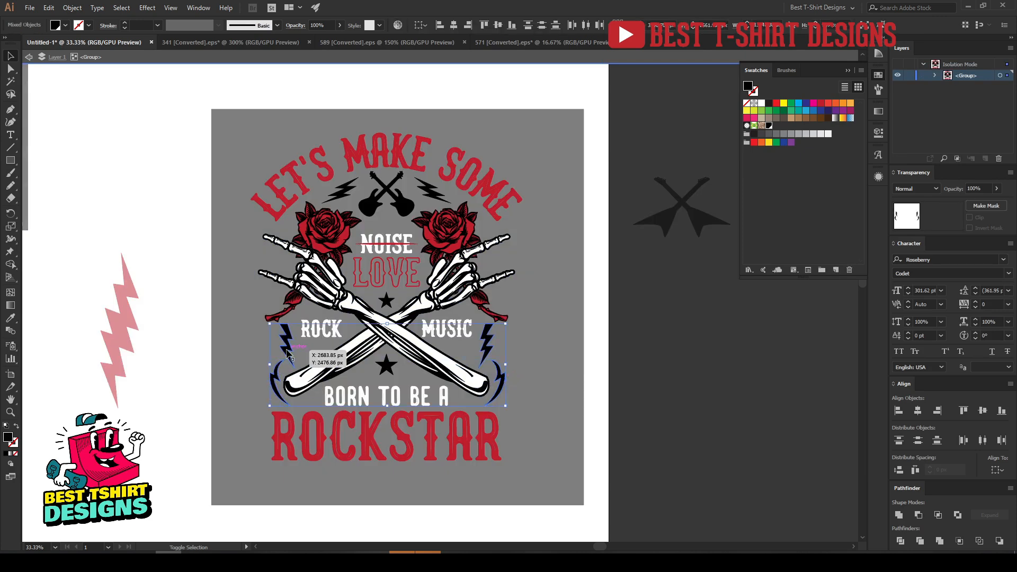
{"action": "left_click", "coordinate": [821, 103]}
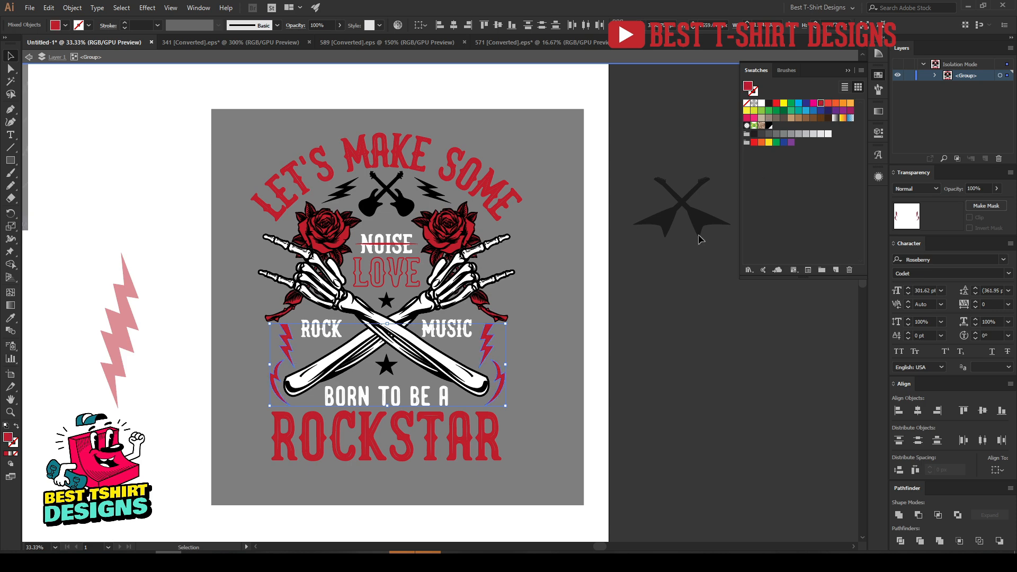
{"action": "left_click", "coordinate": [588, 324]}
Fill the two stars with dark red and the crossed guitars group with white.
{"action": "scroll", "coordinate": [373, 329], "scroll_direction": "up", "scroll_amount": 2}
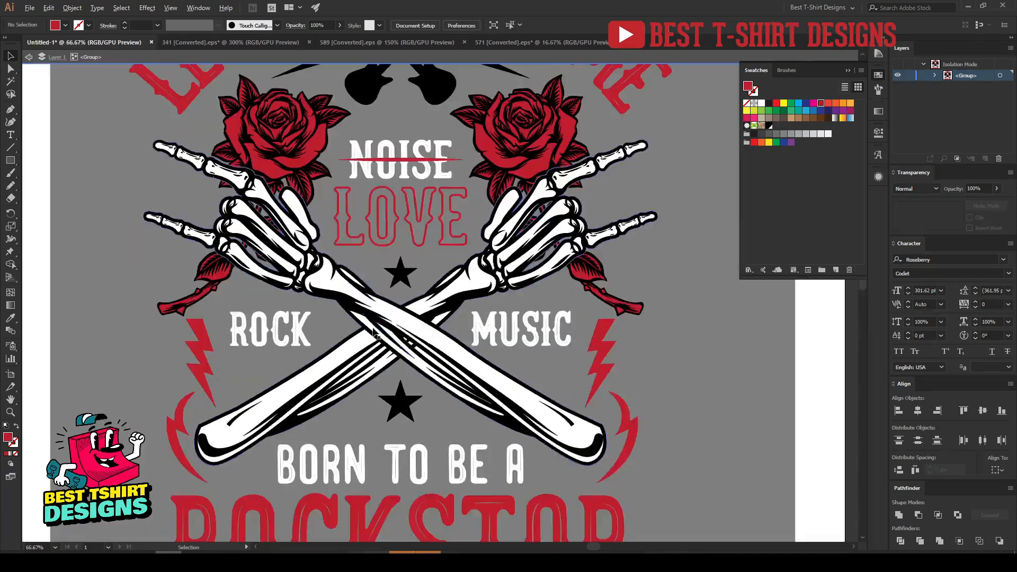
{"action": "left_click", "coordinate": [403, 278]}
{"action": "left_click", "coordinate": [821, 103]}
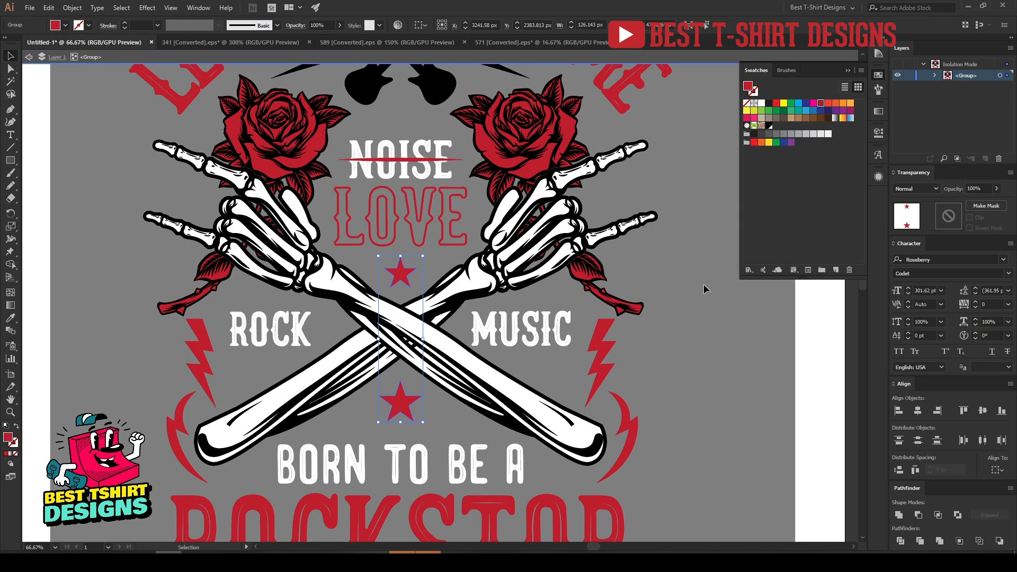
{"action": "scroll", "coordinate": [653, 307], "scroll_direction": "up", "scroll_amount": 2}
{"action": "left_click", "coordinate": [425, 146]}
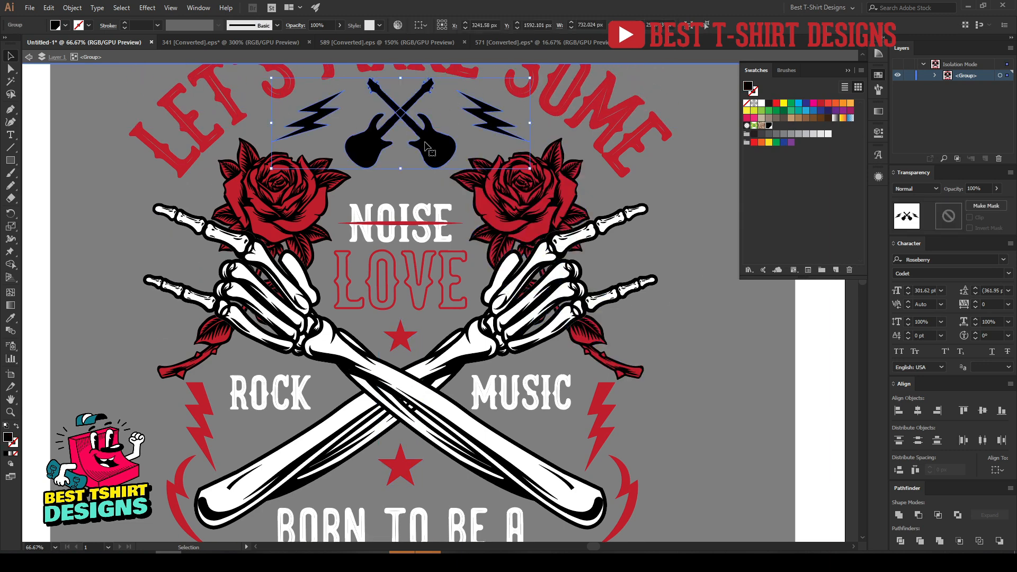
{"action": "left_click", "coordinate": [761, 103]}
Isolate the guitars group, recolour its two lightning bolts dark red and leave isolation mode.
{"action": "scroll", "coordinate": [418, 201], "scroll_direction": "up", "scroll_amount": 1}
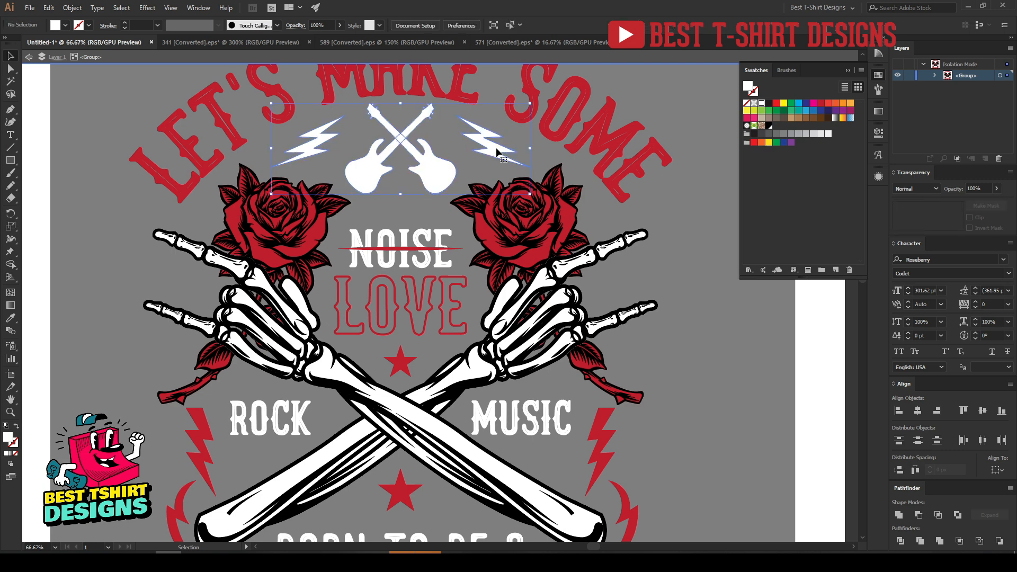
{"action": "double_click", "coordinate": [498, 154]}
{"action": "left_click", "coordinate": [498, 153]}
{"action": "left_click", "coordinate": [334, 151], "text": "shift"}
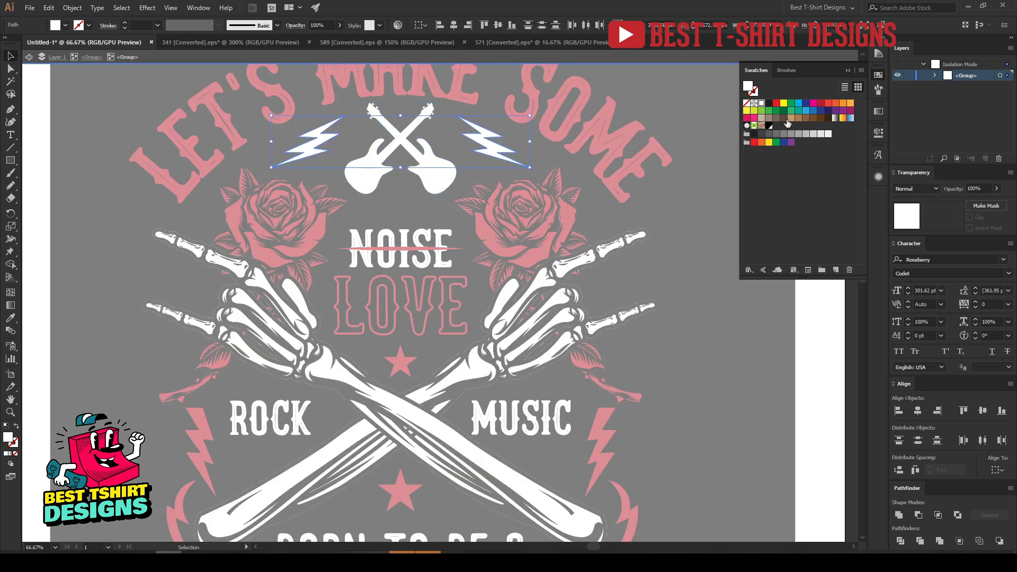
{"action": "left_click", "coordinate": [821, 103]}
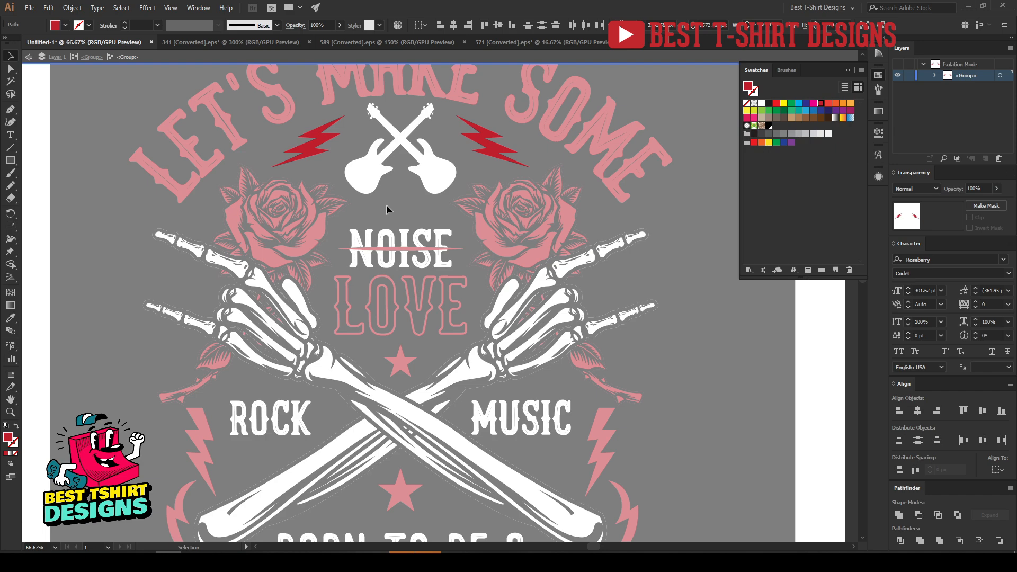
{"action": "scroll", "coordinate": [393, 199], "scroll_direction": "down", "scroll_amount": 2}
{"action": "double_click", "coordinate": [587, 320]}
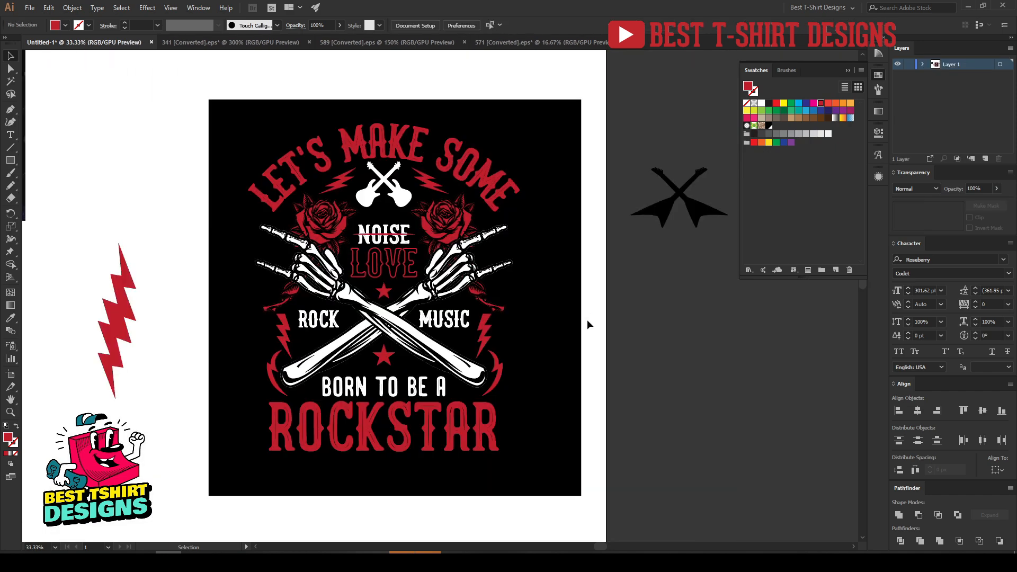
Open the grunge vector file containing four speckled textures from the CHAOS folder.
{"action": "scroll", "coordinate": [443, 241], "scroll_direction": "up", "scroll_amount": 1}
{"action": "key", "text": "ctrl+minus"}
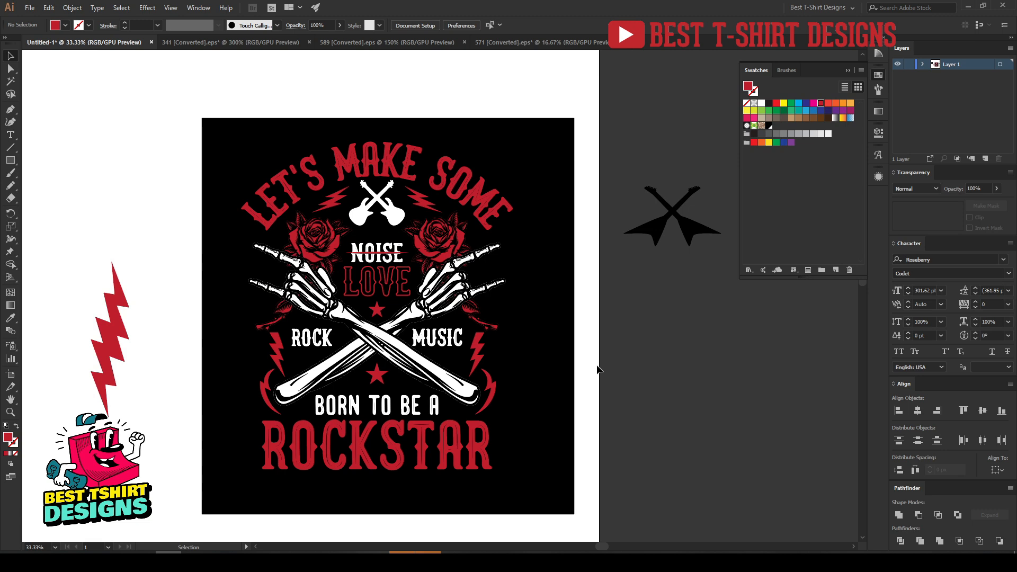
{"action": "key", "text": "a"}
{"action": "key", "text": "ctrl+o"}
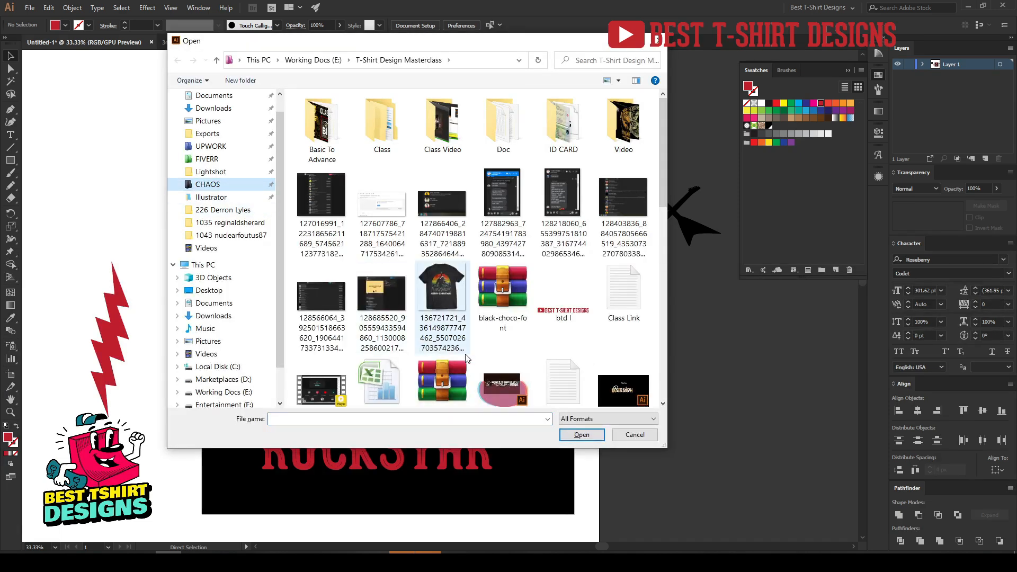
{"action": "double_click", "coordinate": [442, 313]}
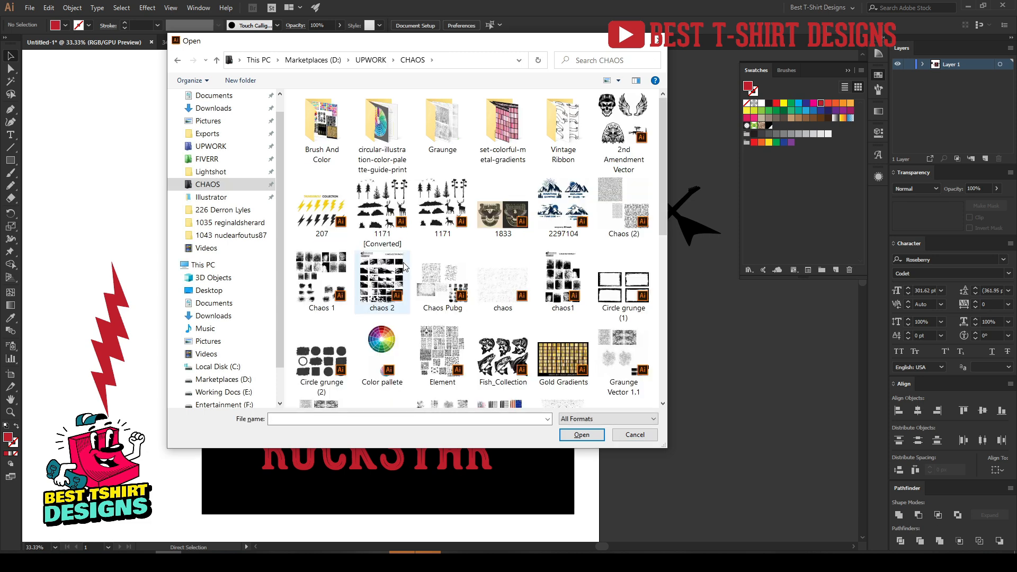
{"action": "scroll", "coordinate": [404, 266], "scroll_direction": "down", "scroll_amount": 10}
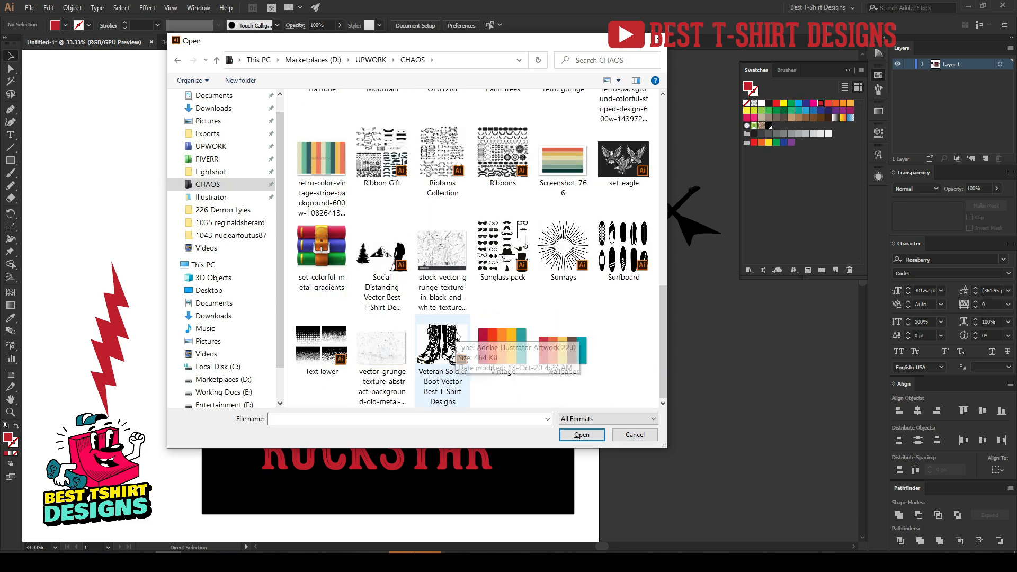
{"action": "scroll", "coordinate": [457, 336], "scroll_direction": "up", "scroll_amount": 10}
{"action": "double_click", "coordinate": [622, 332]}
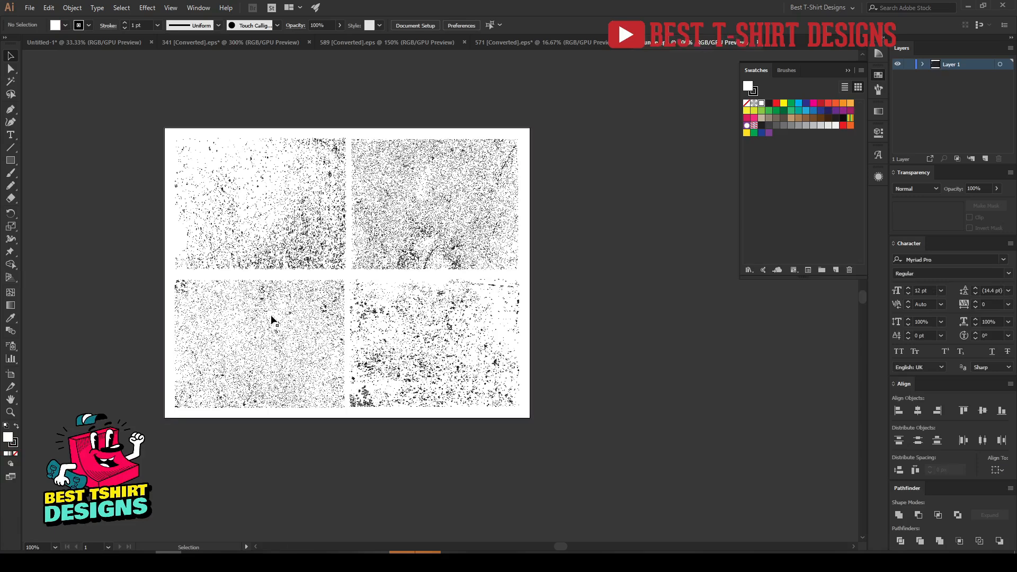
Copy the lower-left grunge texture and add an opacity mask with clipping off to the design group in Untitled-1.
{"action": "left_click", "coordinate": [274, 318]}
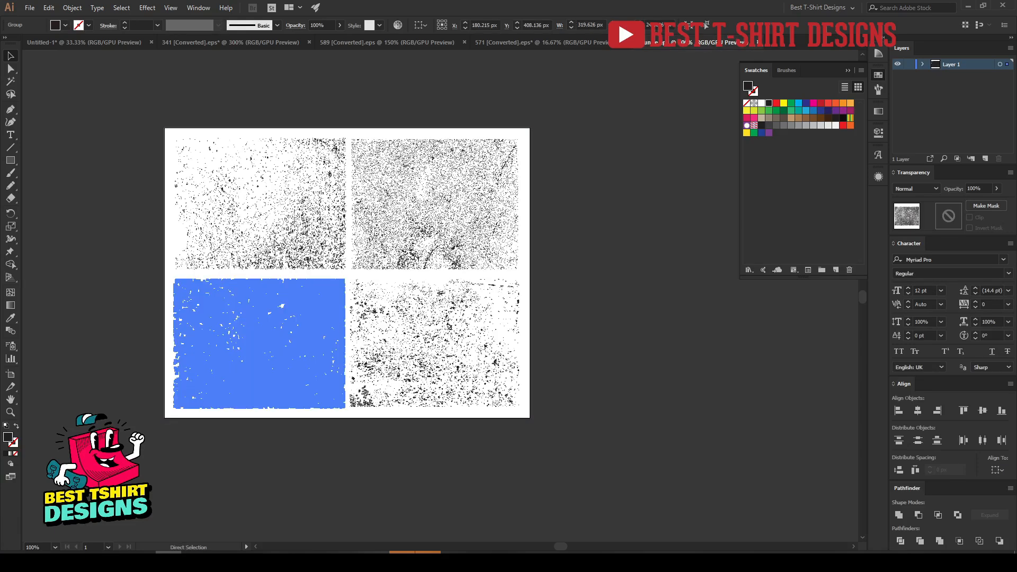
{"action": "left_click", "coordinate": [93, 42]}
{"action": "left_click", "coordinate": [300, 232]}
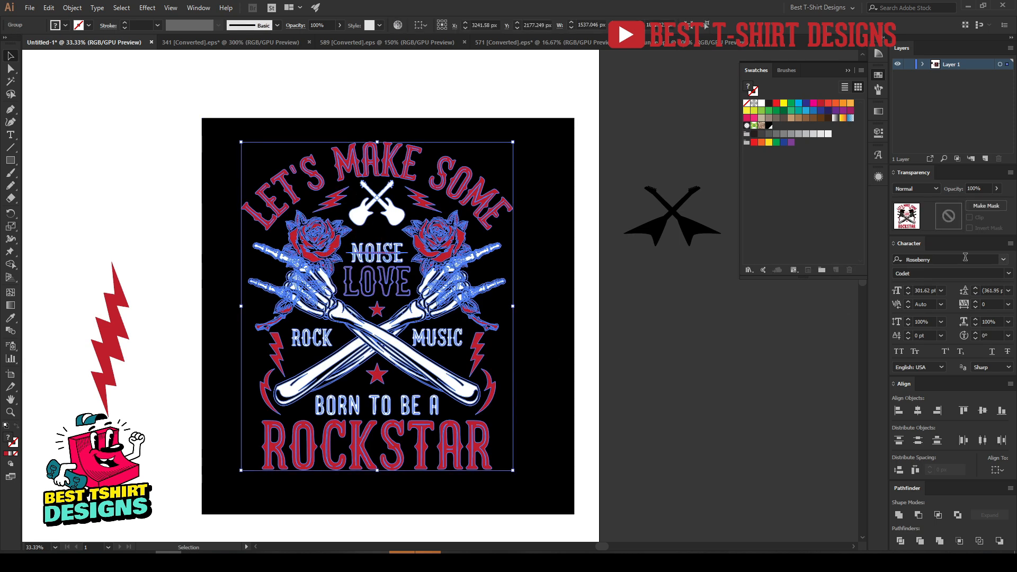
{"action": "left_click", "coordinate": [949, 217]}
{"action": "left_click", "coordinate": [969, 217]}
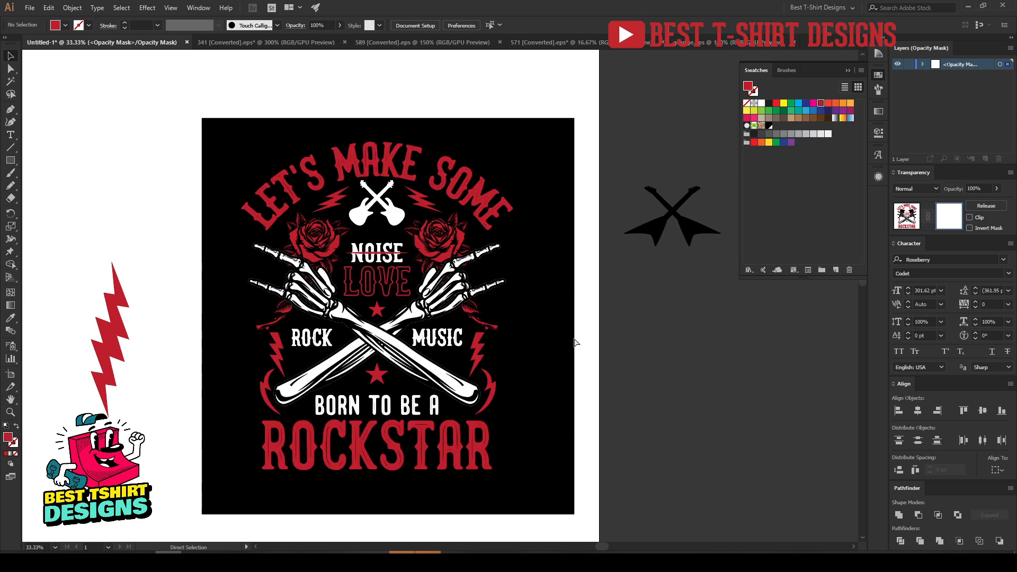
Paste the grunge texture into the opacity mask, scale it to about 1647 px wide over the whole design and fill it with black.
{"action": "key", "text": "ctrl+v"}
{"action": "left_click_drag", "start_coordinate": [451, 296], "coordinate": [527, 483]}
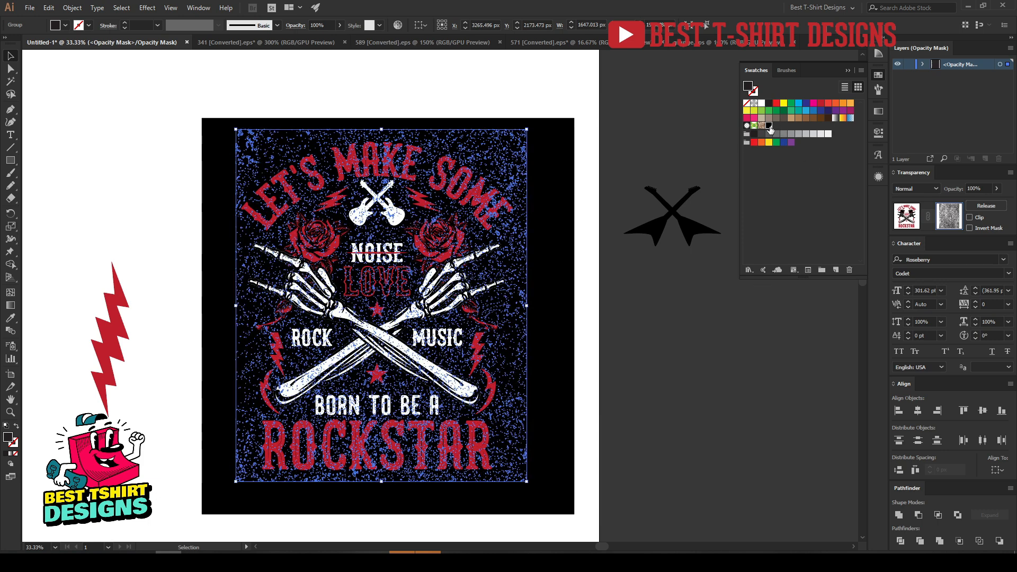
{"action": "left_click", "coordinate": [609, 336]}
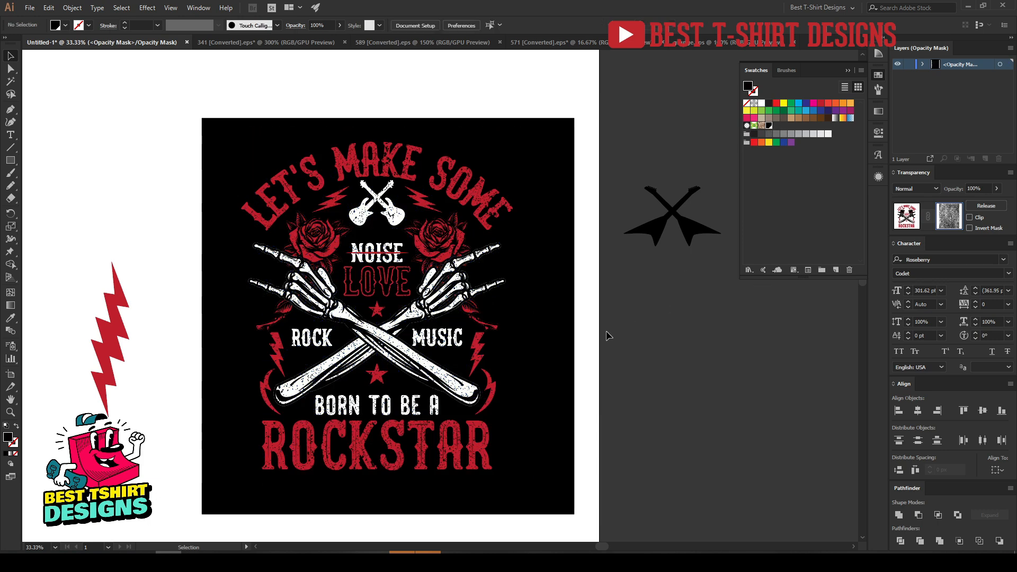
{"action": "left_click", "coordinate": [906, 216]}
{"action": "left_click", "coordinate": [655, 398]}
Examine the distressed texture on the lettering, skeleton arms, roses and guitars up close and across the whole design.
{"action": "scroll", "coordinate": [381, 257], "scroll_direction": "up", "scroll_amount": 1}
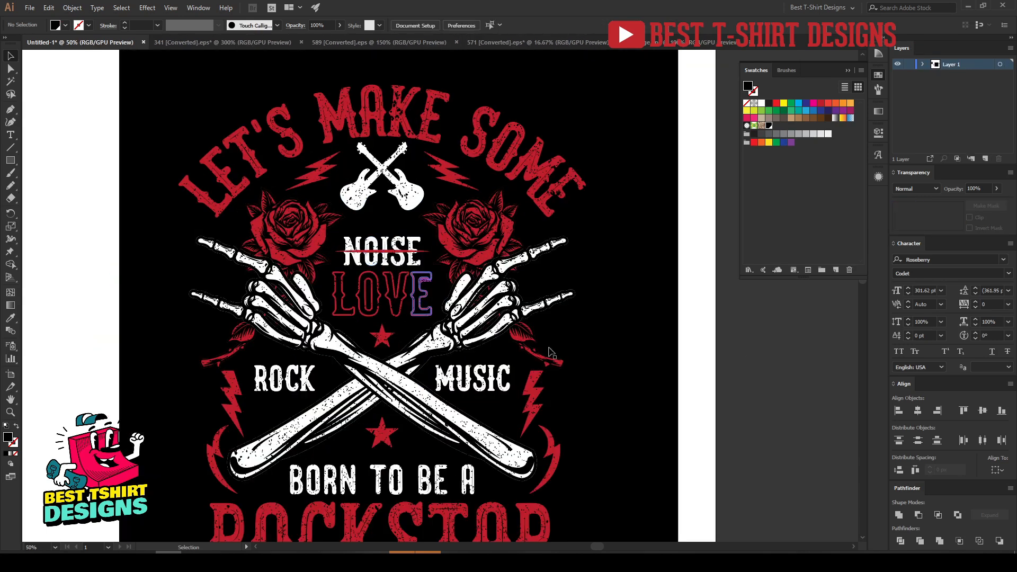
{"action": "left_click_drag", "start_coordinate": [663, 382], "coordinate": [607, 363]}
{"action": "scroll", "coordinate": [319, 263], "scroll_direction": "down", "scroll_amount": 1}
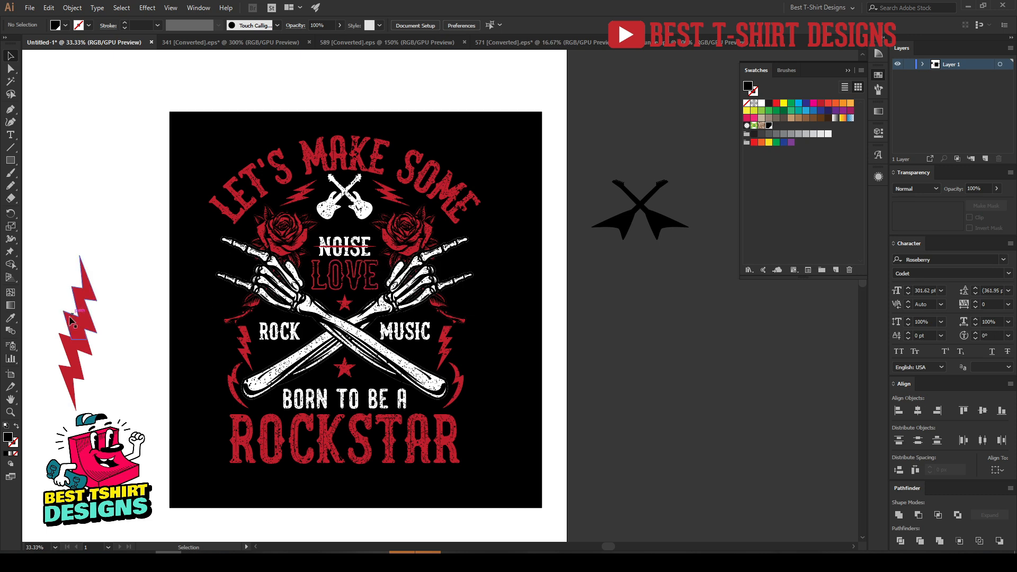
{"action": "left_click", "coordinate": [10, 413]}
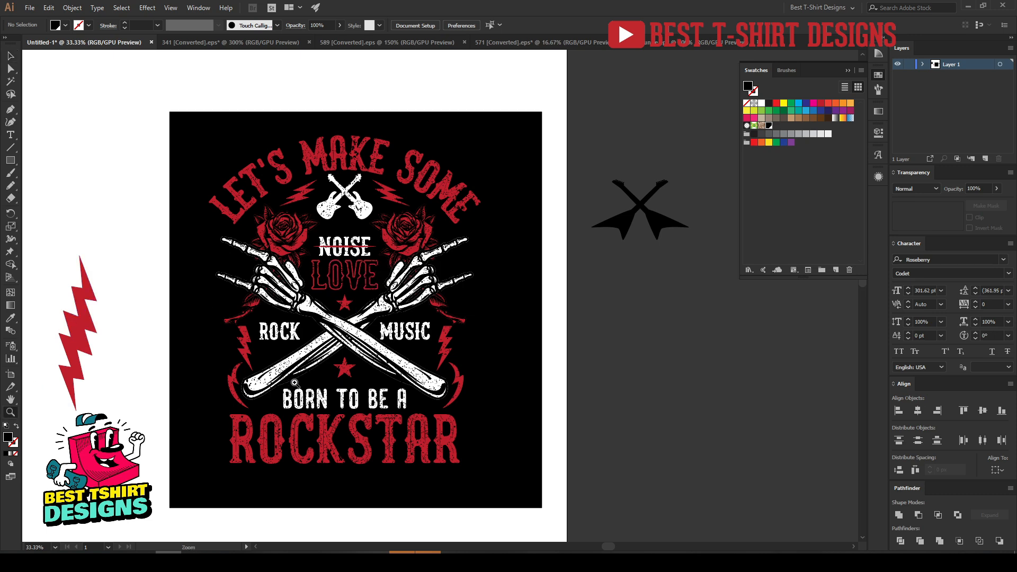
{"action": "left_click", "coordinate": [300, 382]}
{"action": "mouse_move", "coordinate": [301, 382]}
{"action": "left_mouse_down"}
{"action": "mouse_move", "coordinate": [380, 375]}
{"action": "mouse_move", "coordinate": [303, 394]}
{"action": "left_mouse_up"}
{"action": "left_click", "coordinate": [284, 372], "text": "alt"}
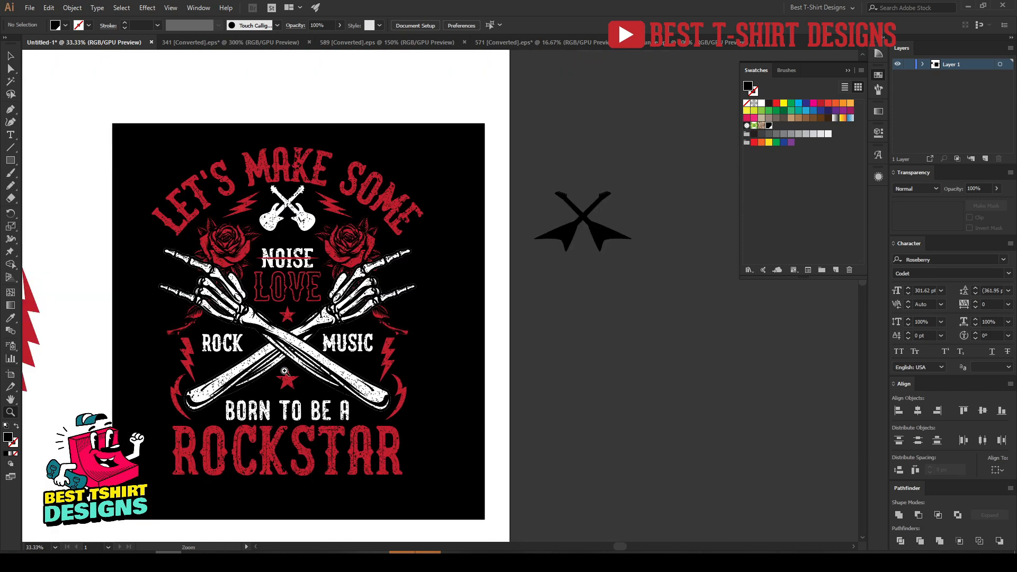
{"action": "left_click_drag", "start_coordinate": [277, 362], "coordinate": [283, 363]}
{"action": "key", "text": "v"}
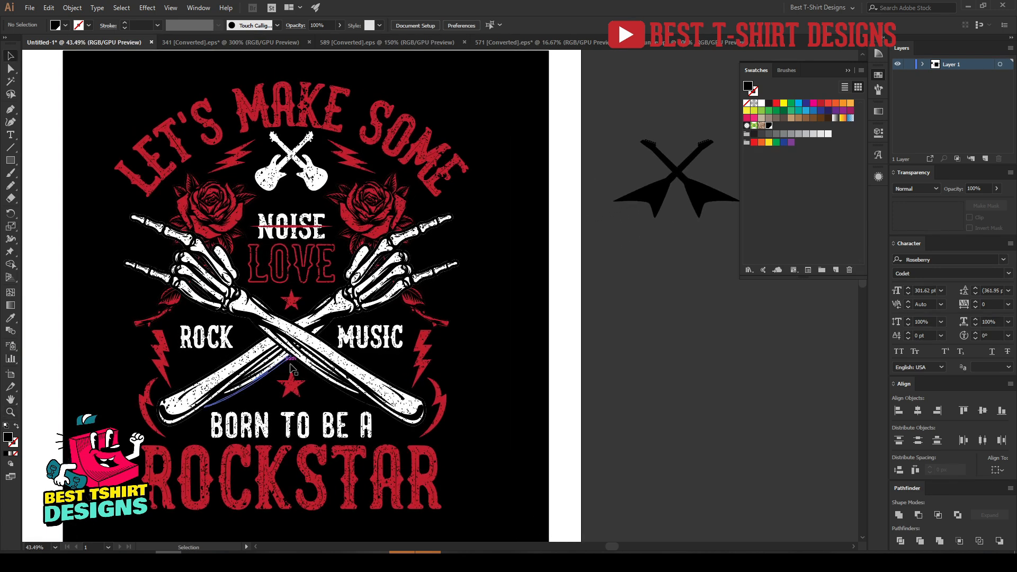
{"action": "scroll", "coordinate": [567, 390], "scroll_direction": "right", "scroll_amount": 1}
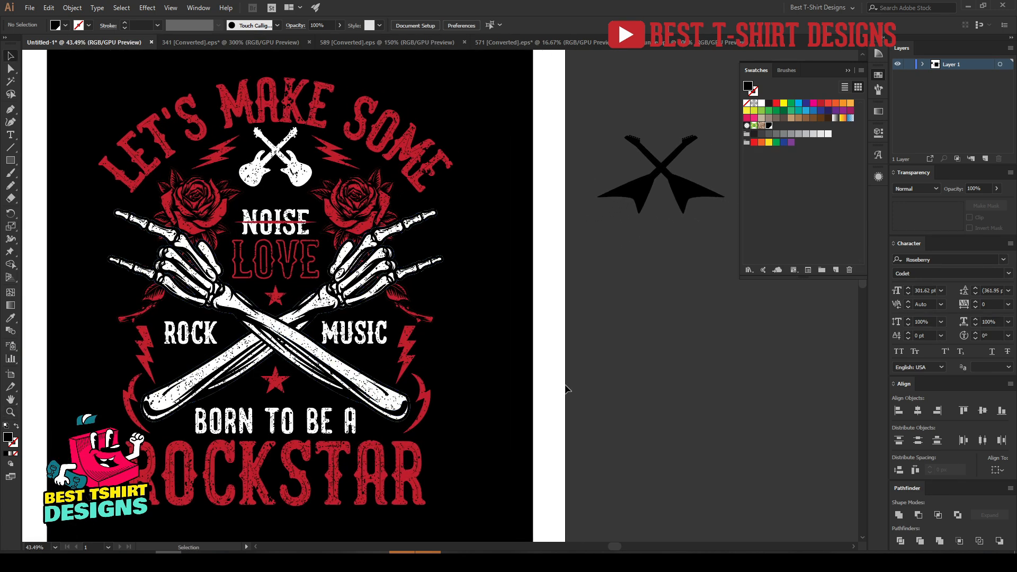